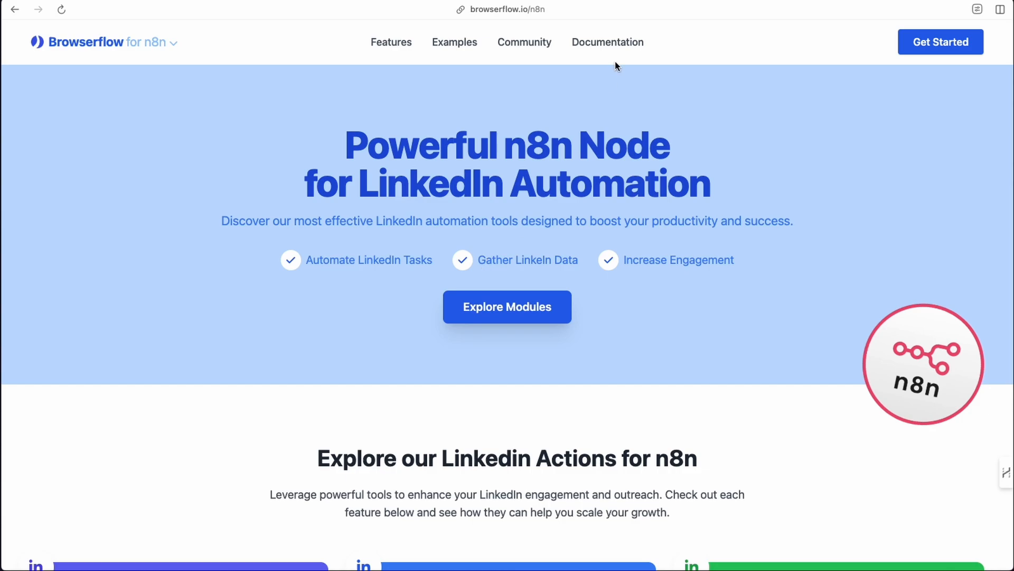
# - Open the n8n version of the Browserflow site and review the LinkedIn actions it offers
pyautogui.moveTo(157, 70)
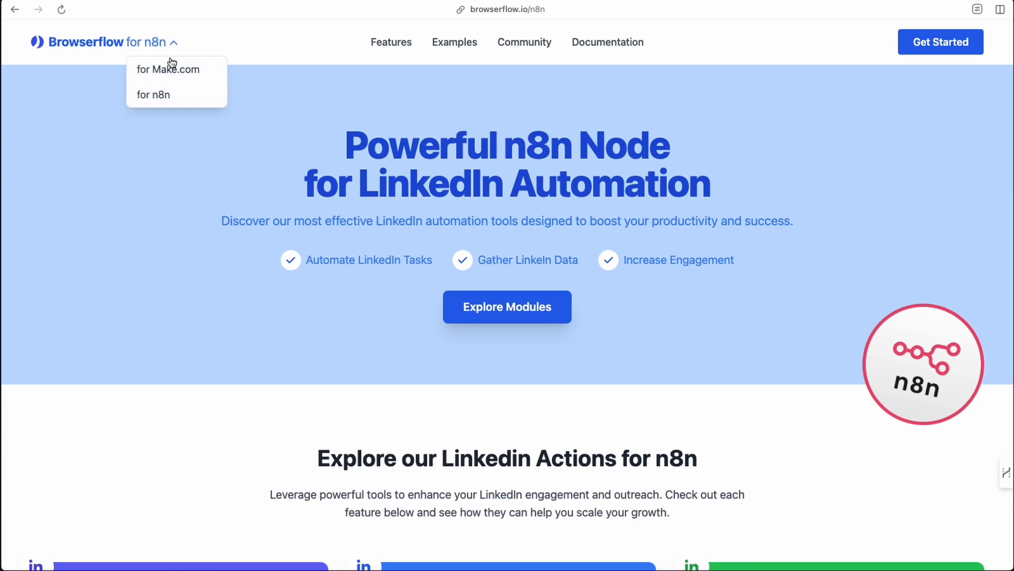
pyautogui.click(157, 99)
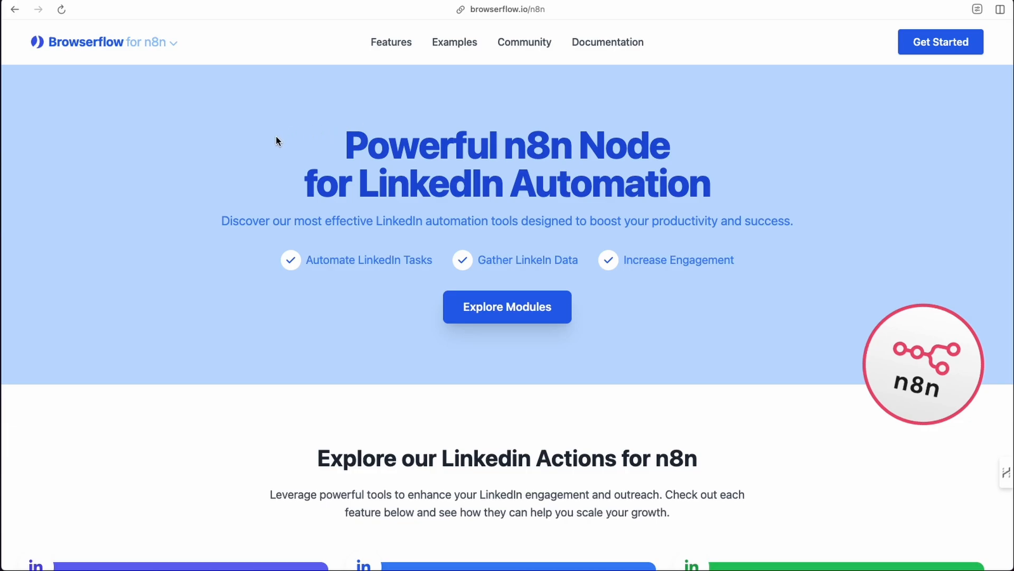
pyautogui.scroll(-6, 351, 249)
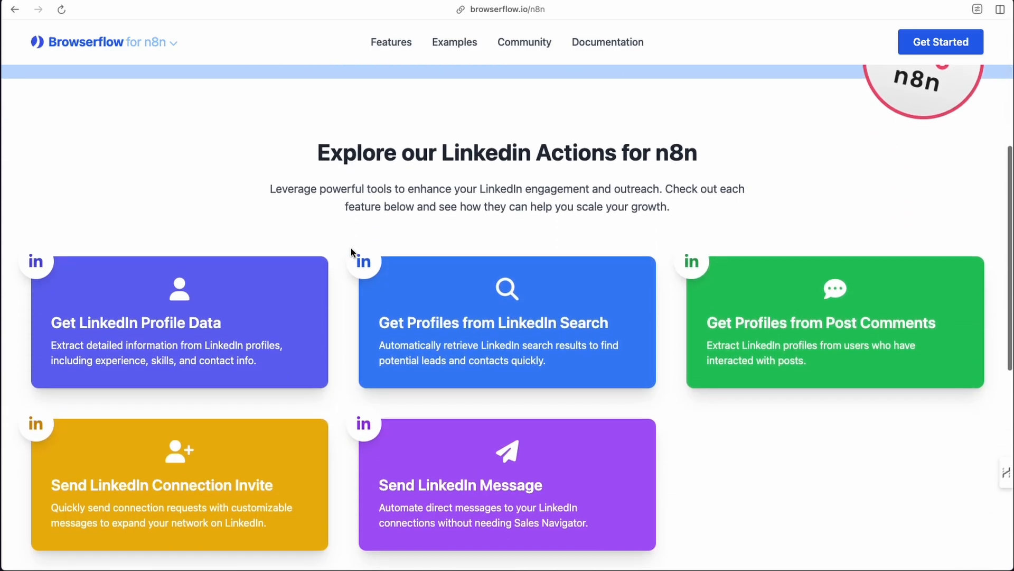
pyautogui.scroll(-3, 351, 248)
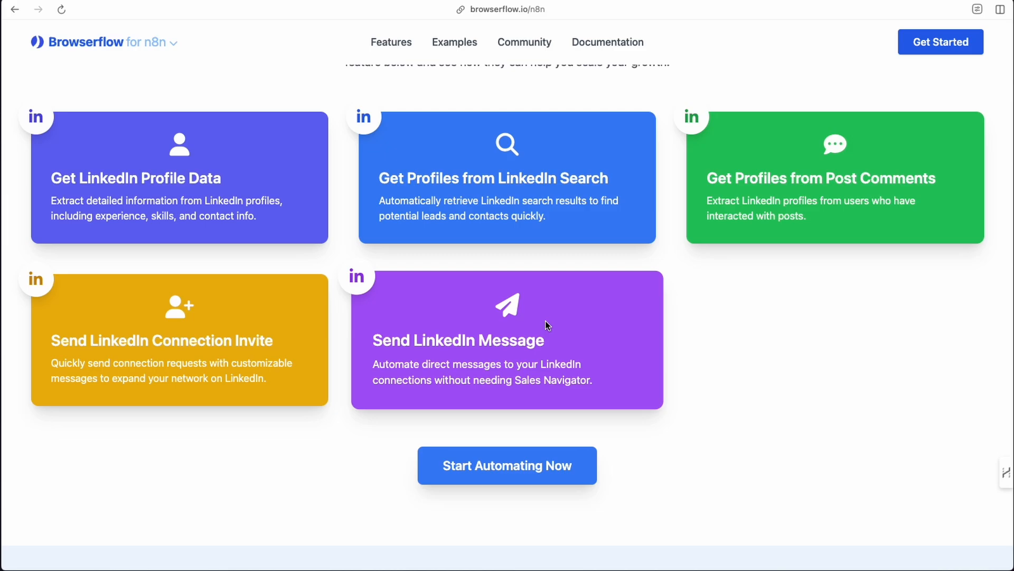
pyautogui.scroll(6, 545, 320)
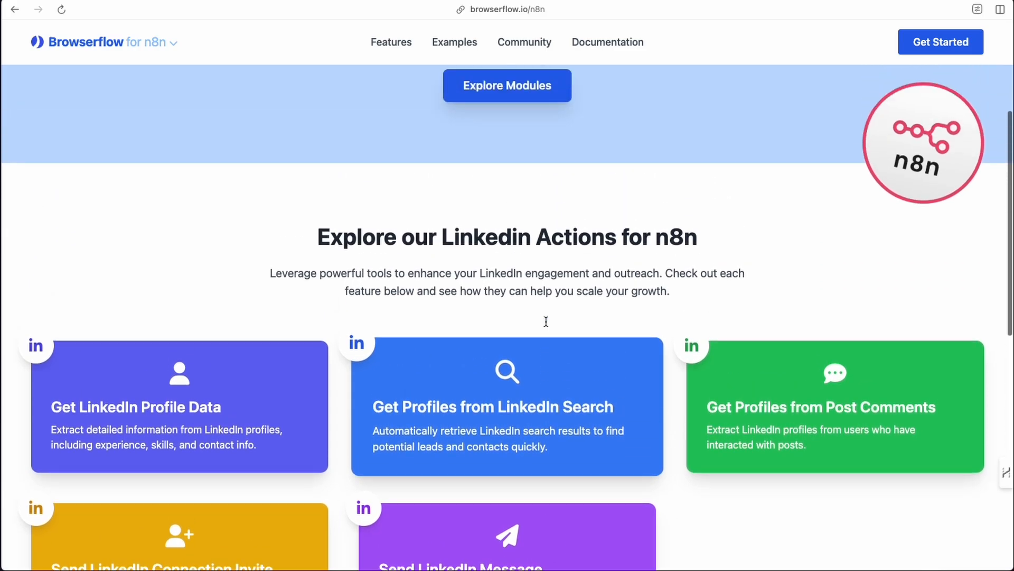
pyautogui.scroll(2, 545, 322)
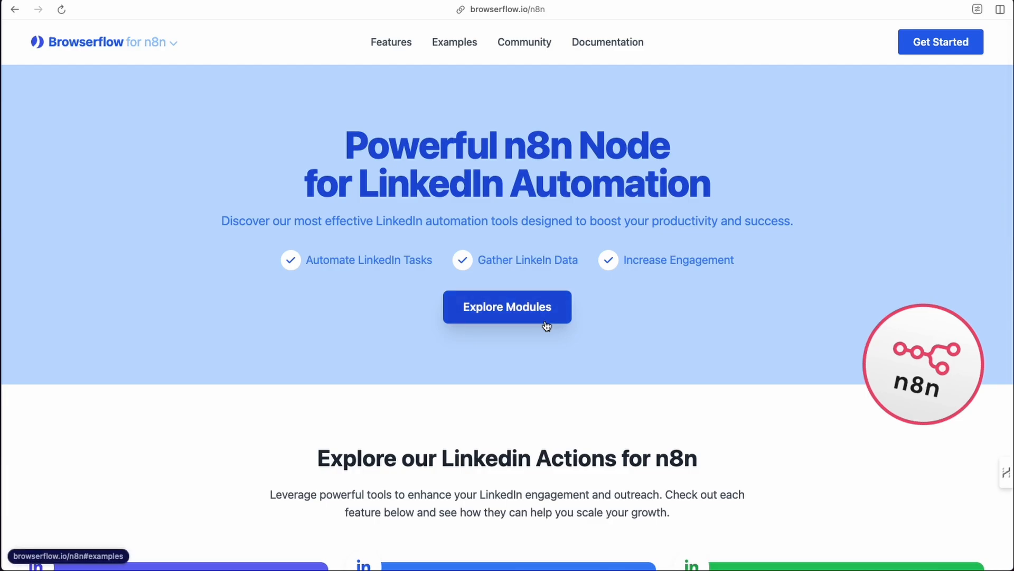
# - Open the Browserflow pricing page and compare the Basic, Advanced and Pro plans
pyautogui.scroll(-15, 547, 324)
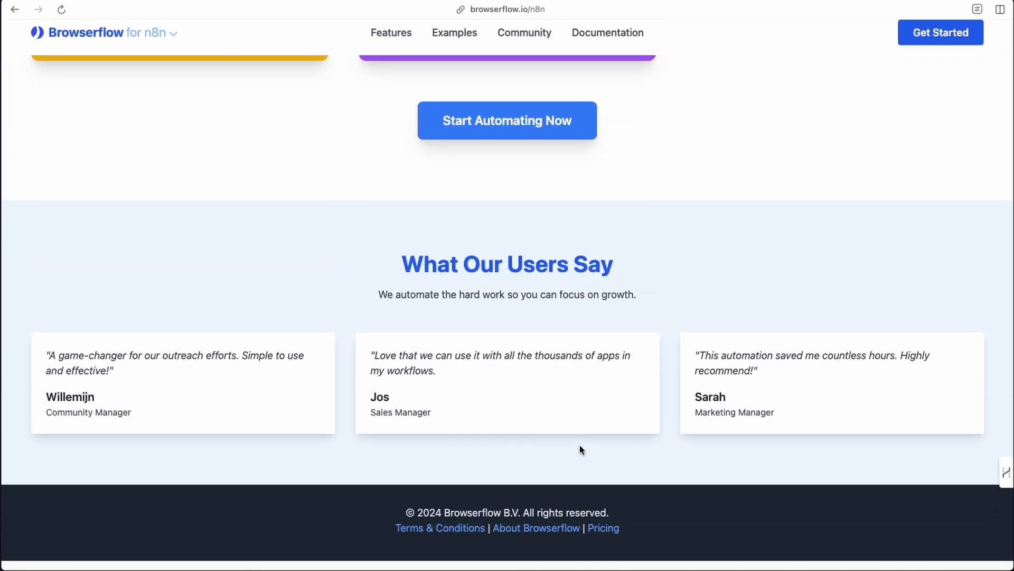
pyautogui.click(602, 540)
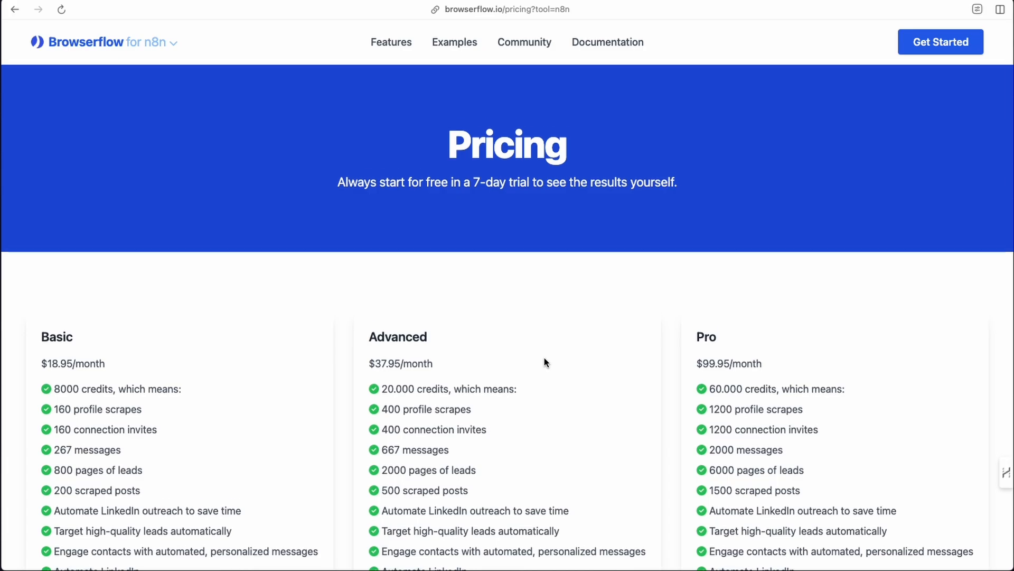
pyautogui.scroll(-4, 544, 361)
pyautogui.scroll(3, 544, 361)
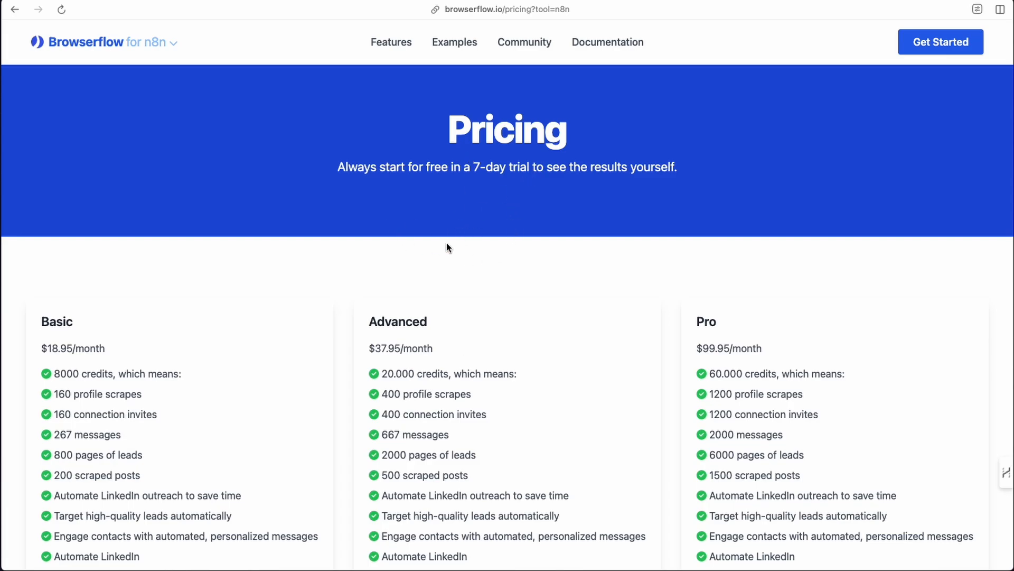
pyautogui.scroll(-3, 414, 281)
pyautogui.scroll(2, 244, 273)
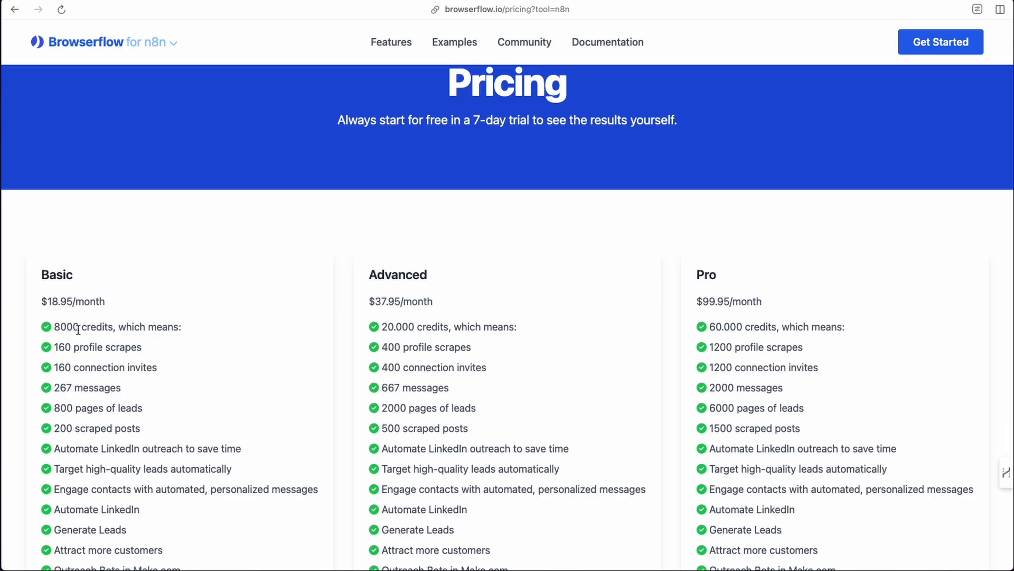
pyautogui.scroll(-2, 78, 328)
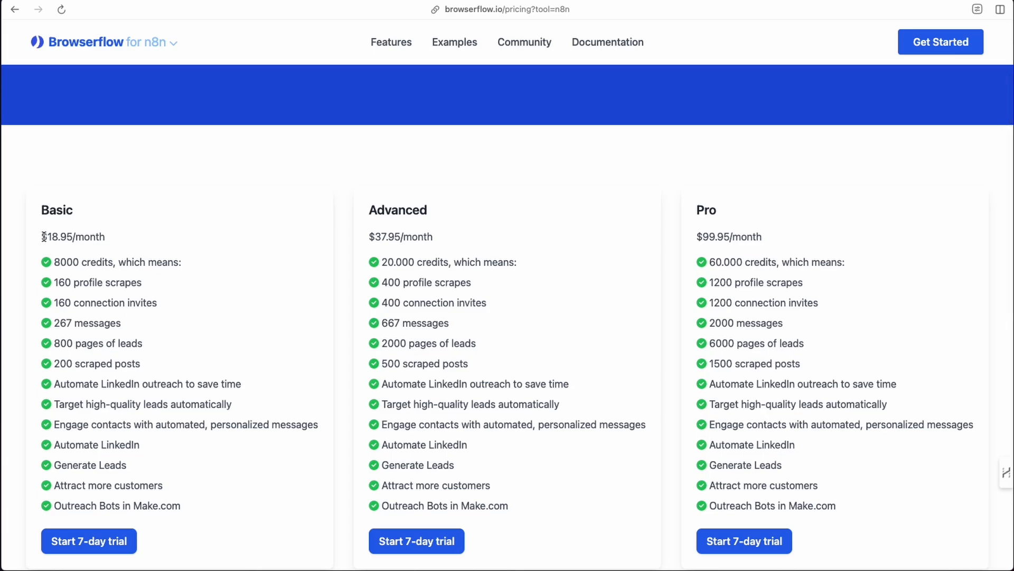
# - Examine the Basic plan's monthly price, credits and profile scrape allowance
pyautogui.moveTo(43, 238); pyautogui.dragTo(106, 235)
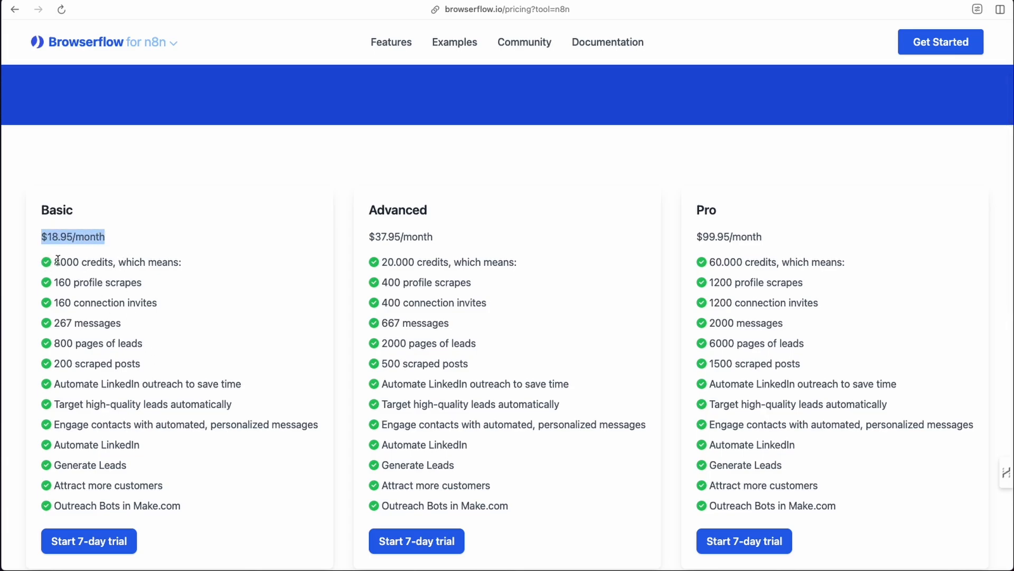
pyautogui.moveTo(54, 262); pyautogui.dragTo(82, 263)
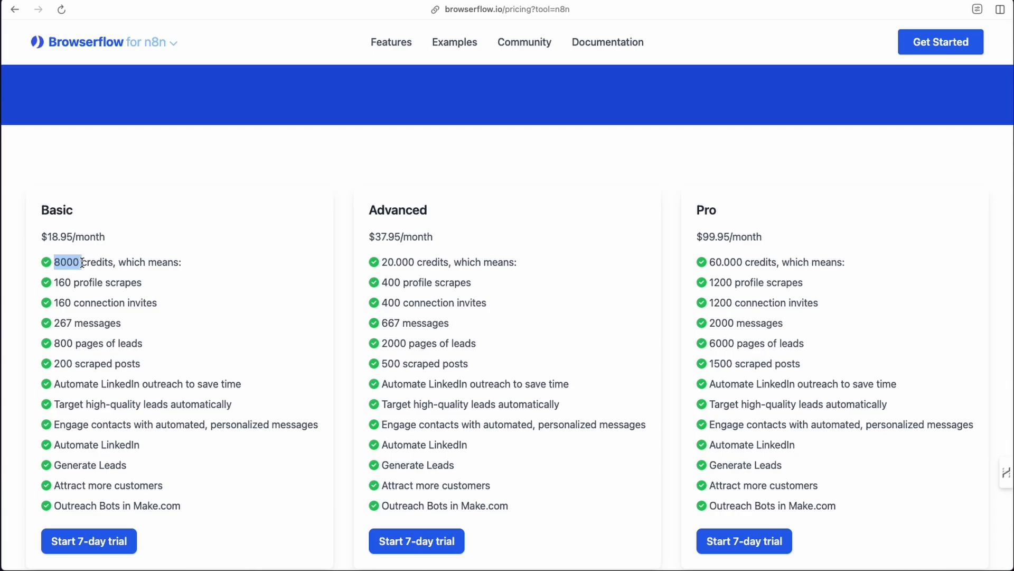
pyautogui.click(78, 264)
pyautogui.moveTo(55, 282); pyautogui.dragTo(69, 304)
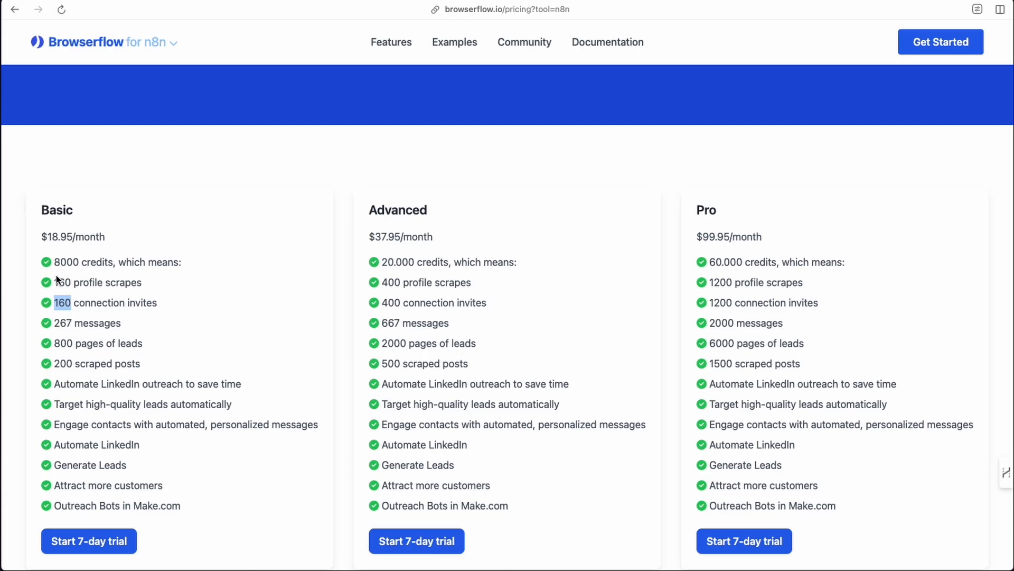
pyautogui.moveTo(55, 284); pyautogui.dragTo(72, 284)
pyautogui.scroll(5, 288, 266)
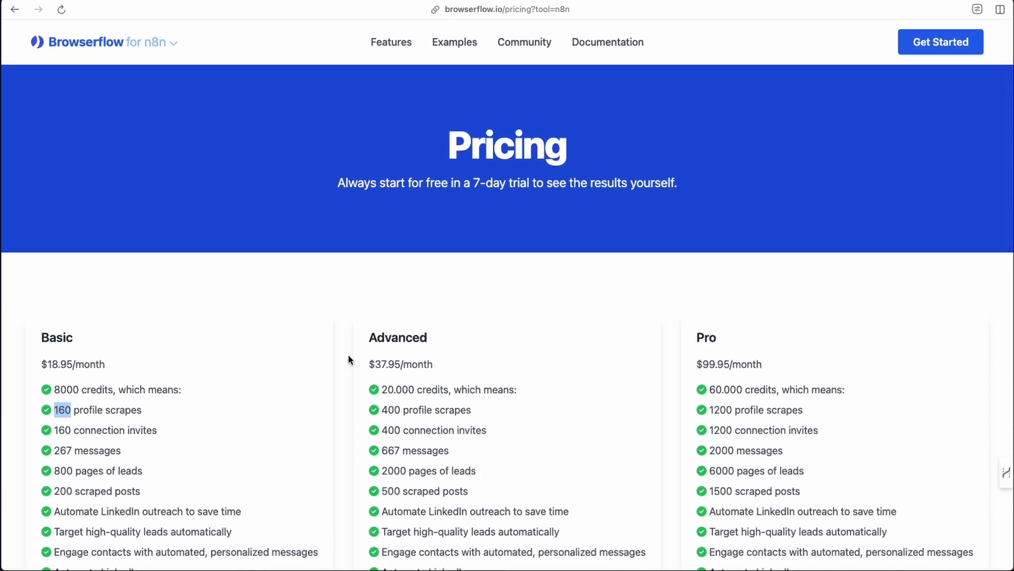
pyautogui.scroll(-8, 348, 358)
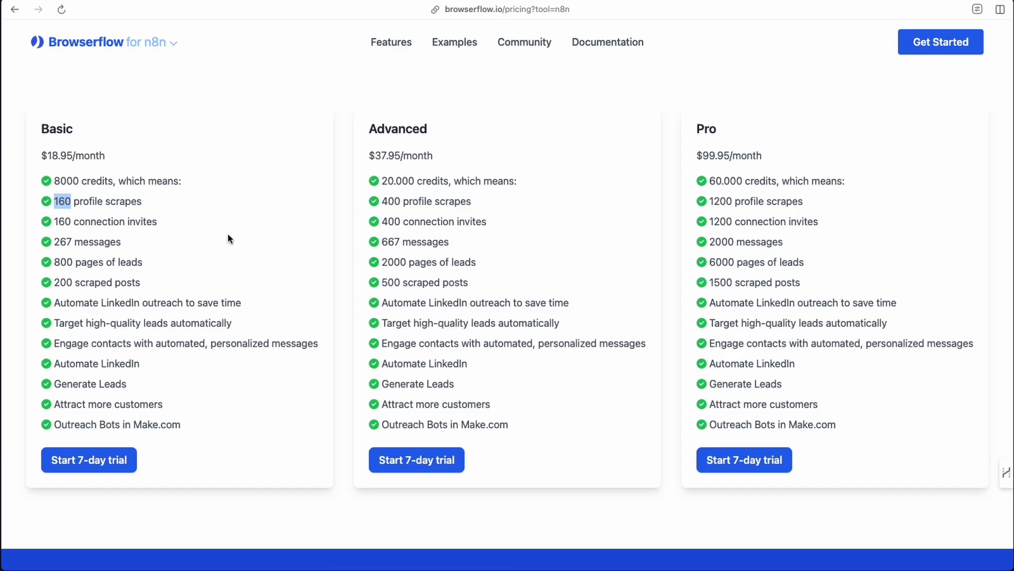
# - Examine the connection invite allowance in the Basic plan
pyautogui.click(151, 225)
pyautogui.moveTo(53, 221); pyautogui.dragTo(162, 222)
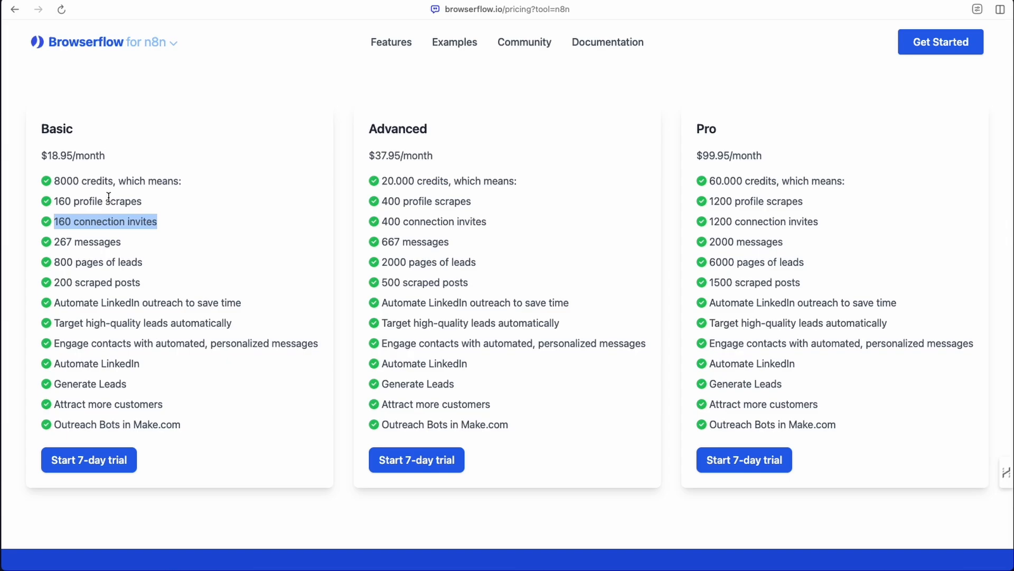
pyautogui.click(75, 226)
pyautogui.click(56, 221)
pyautogui.moveTo(56, 221); pyautogui.dragTo(169, 220)
pyautogui.click(142, 243)
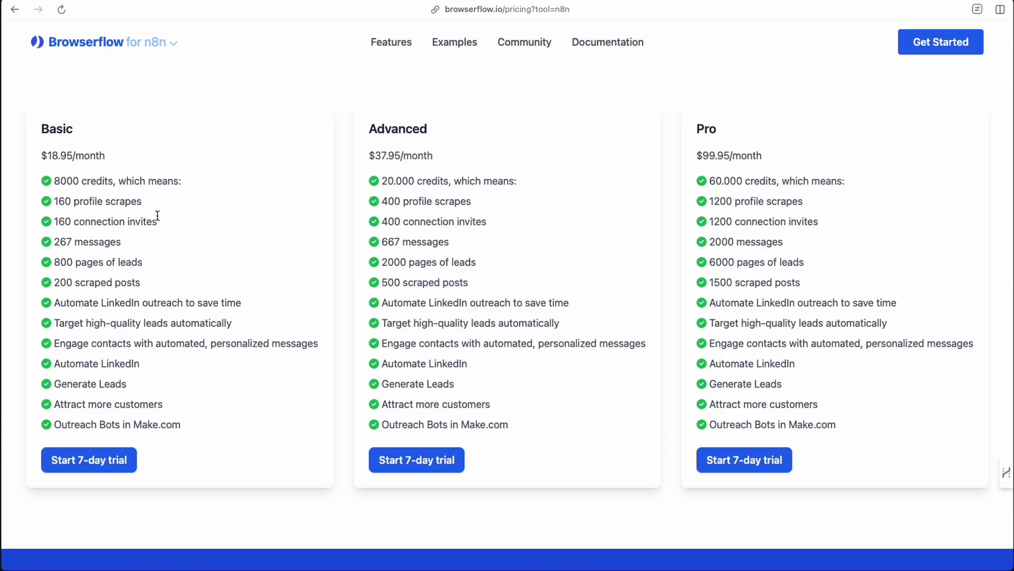
# - Return to the Browserflow for n8n home page and look over its LinkedIn action cards again
pyautogui.scroll(4, 242, 245)
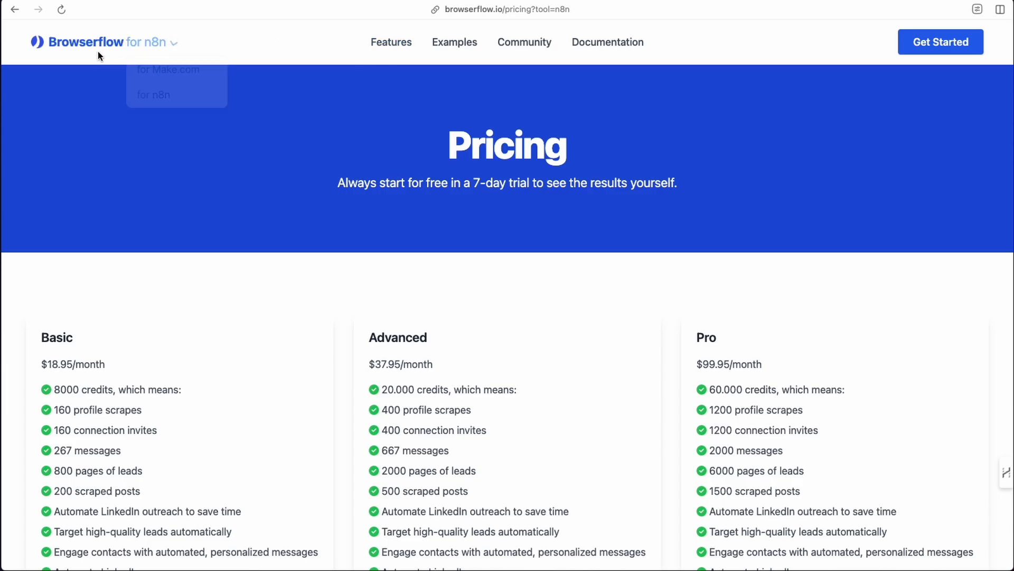
pyautogui.click(82, 47)
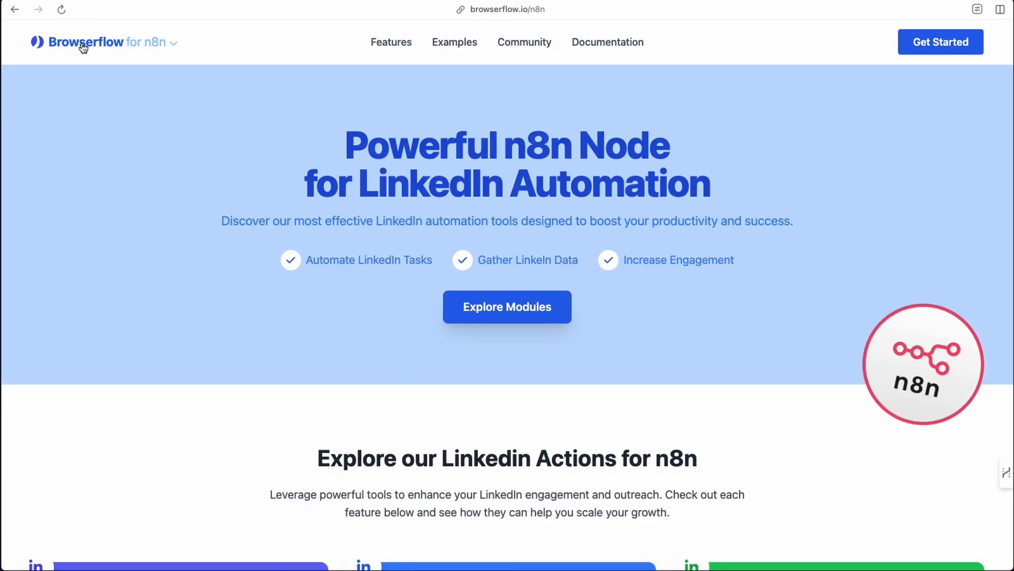
pyautogui.scroll(-6, 401, 205)
pyautogui.scroll(-1, 400, 209)
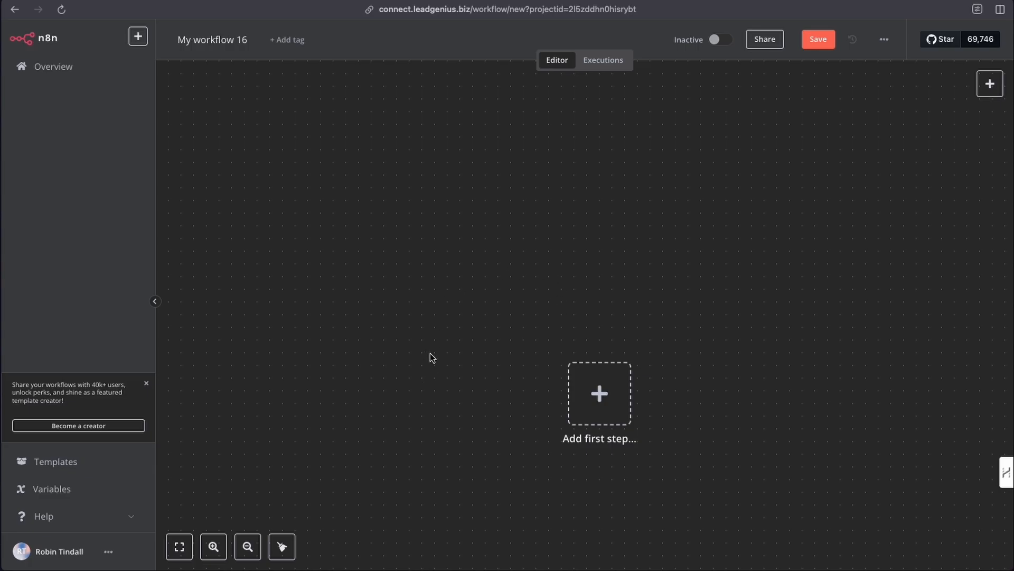
# - Switch to n8n, open the community nodes settings and highlight the n8n-nodes-browserflow package name
pyautogui.scroll(-2, 434, 368)
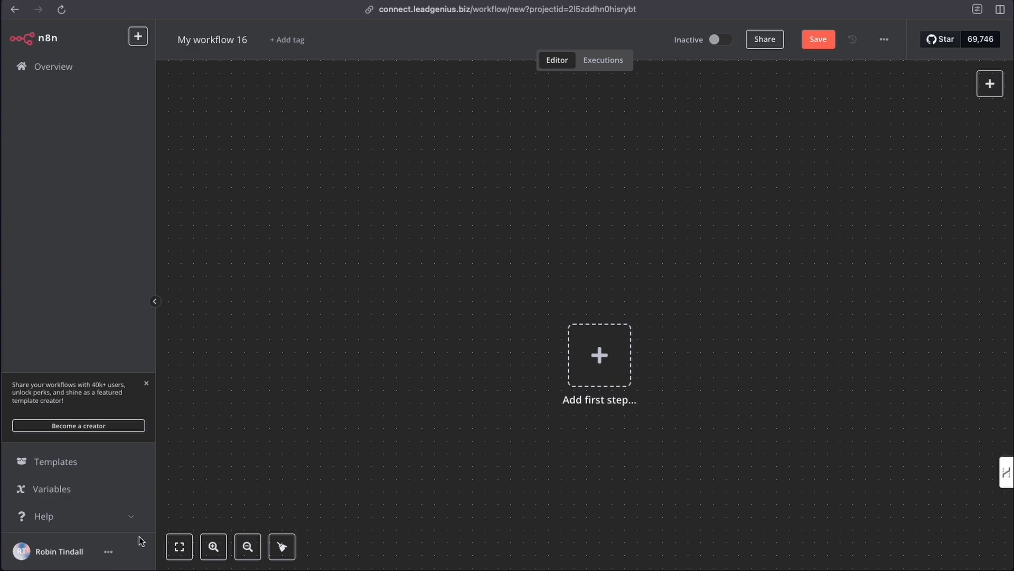
pyautogui.click(110, 553)
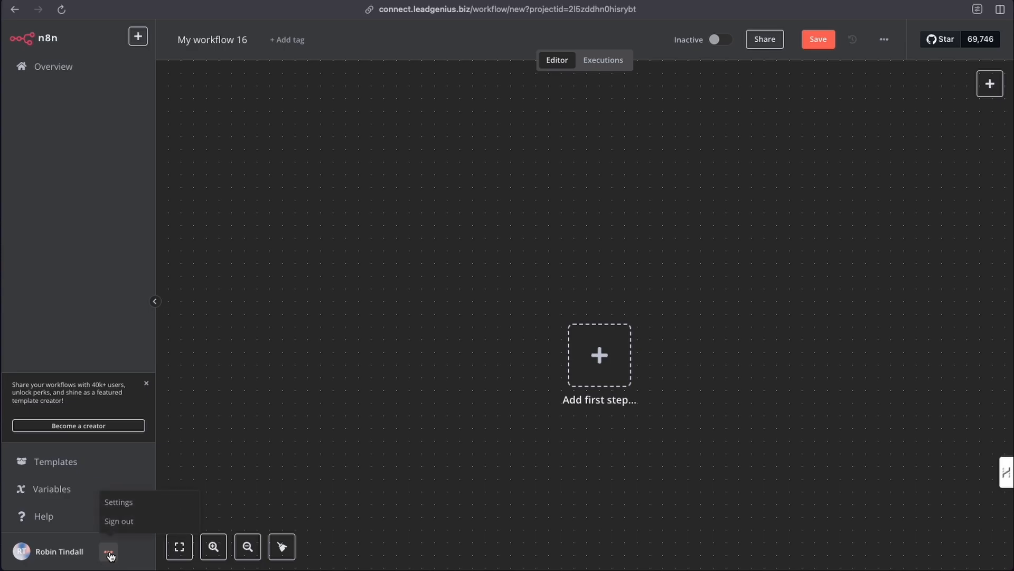
pyautogui.click(117, 503)
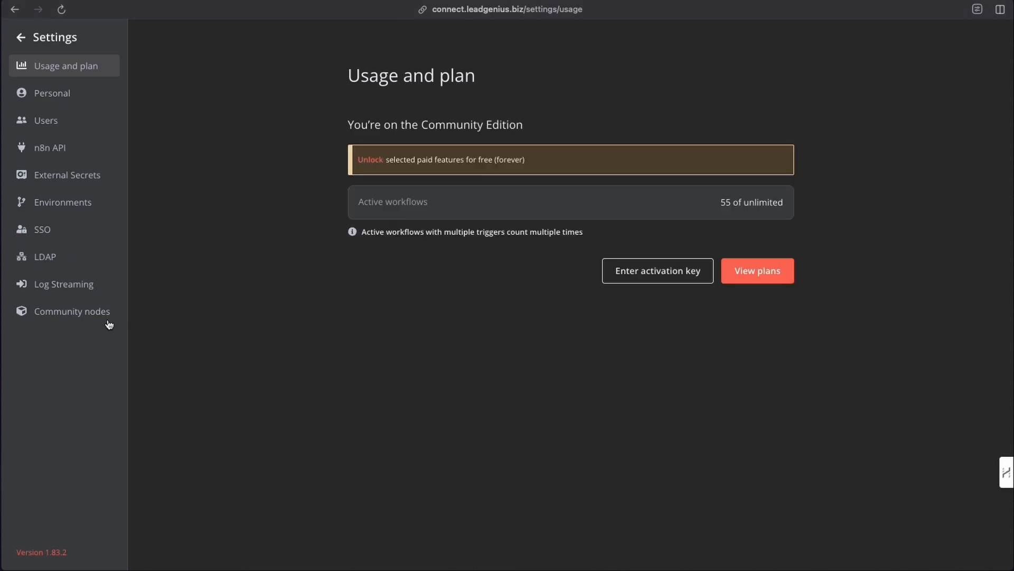
pyautogui.click(66, 317)
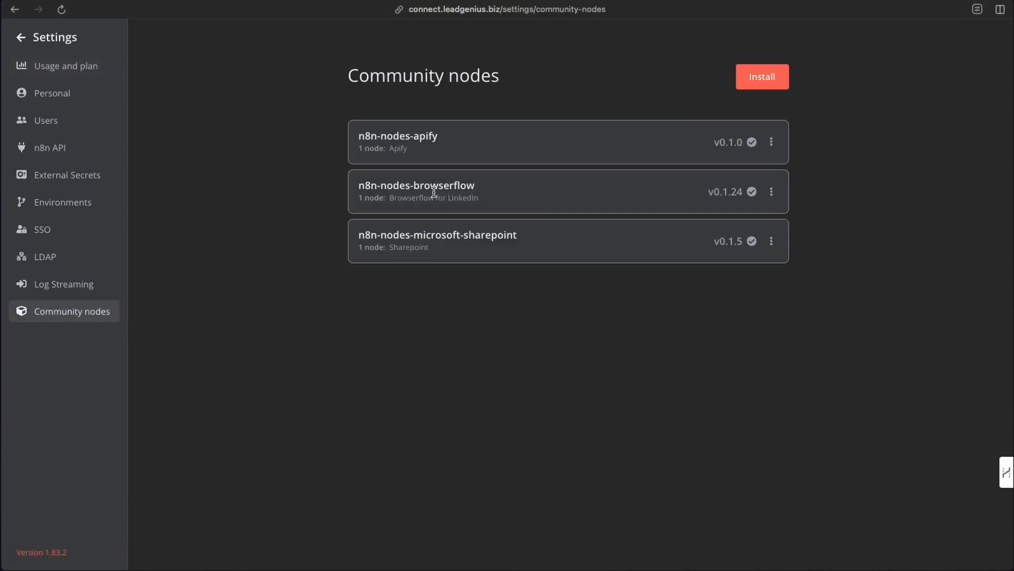
pyautogui.click(358, 186)
pyautogui.moveTo(358, 186); pyautogui.dragTo(478, 192)
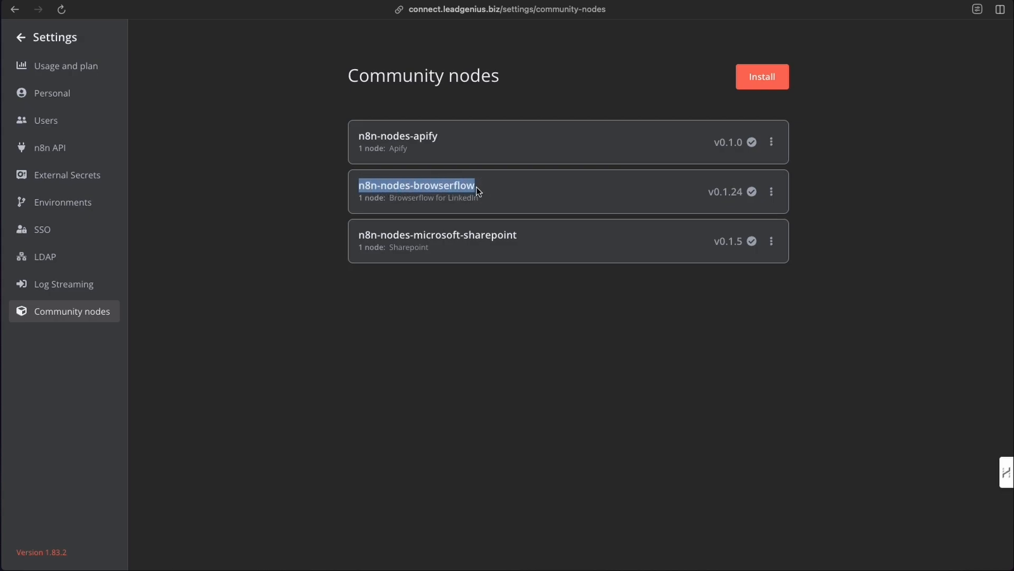
# - Start a community node installation, search the npm registry for browserflow and open the n8n-nodes-browserflow package page
pyautogui.click(759, 79)
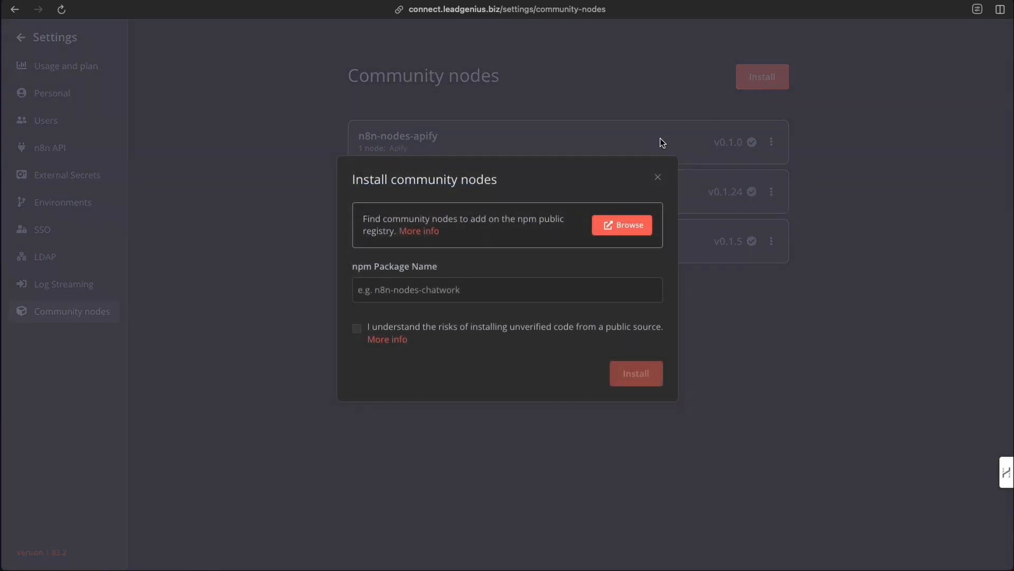
pyautogui.click(624, 226)
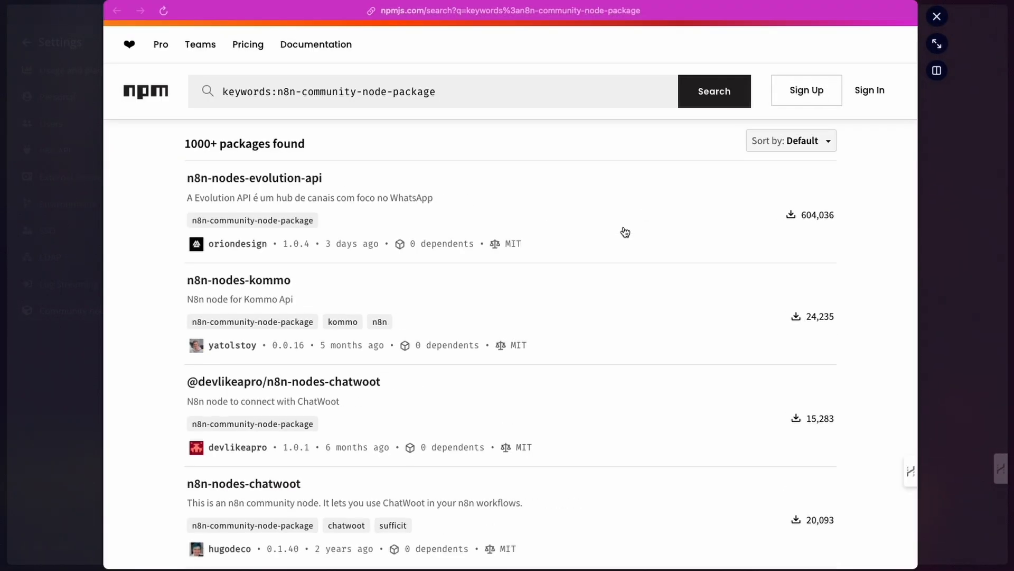
pyautogui.click(463, 95)
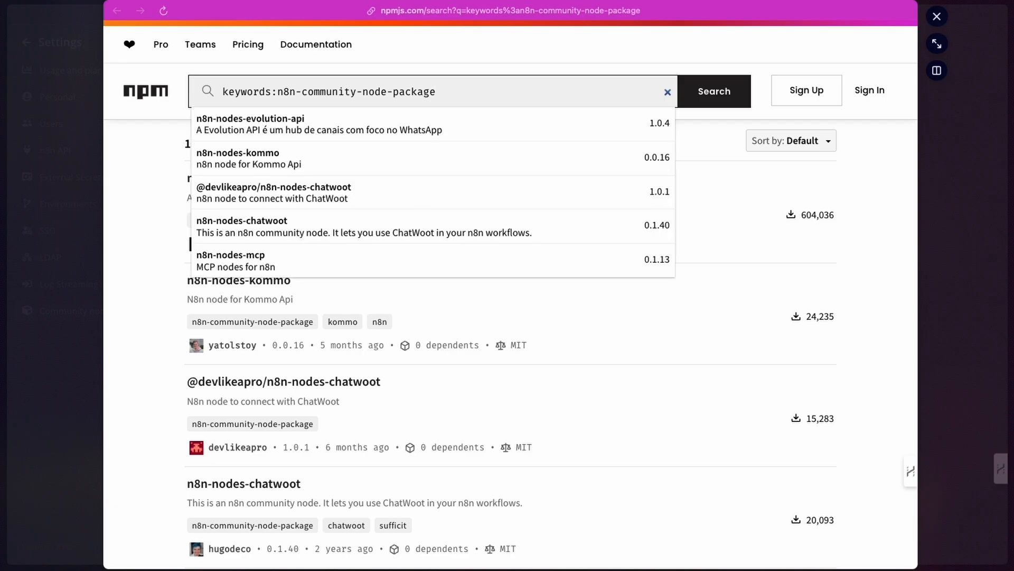
pyautogui.write('browserflow')
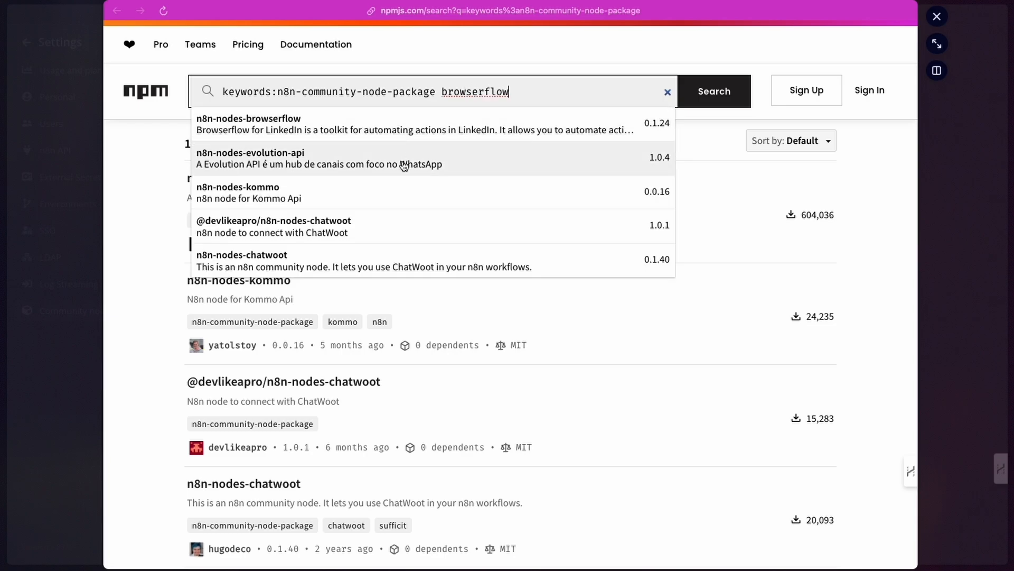
pyautogui.click(319, 128)
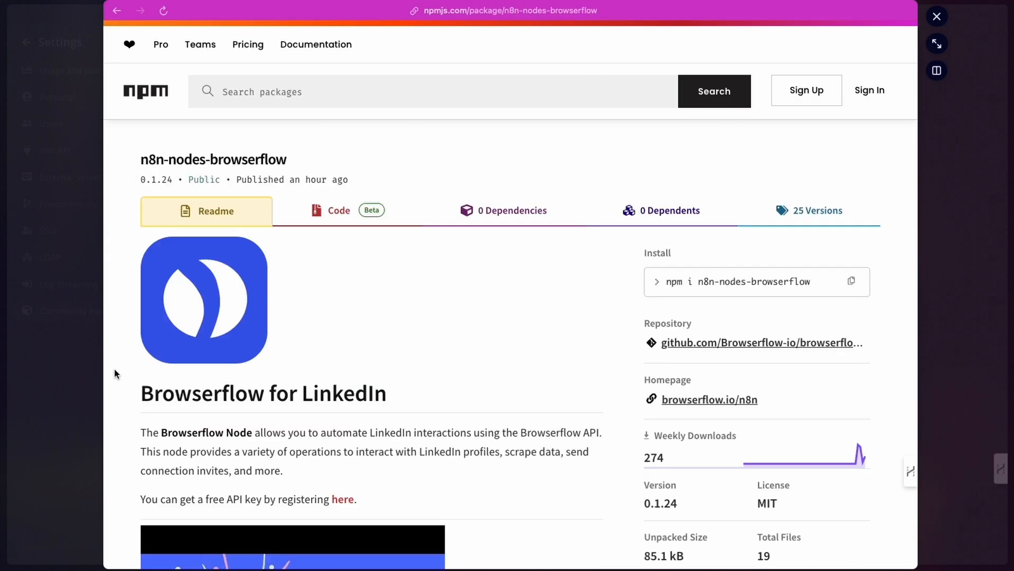
# - Copy the package name n8n-nodes-browserflow into the installation form's npm package name and accept the risks of unverified code
pyautogui.moveTo(142, 161); pyautogui.dragTo(290, 161)
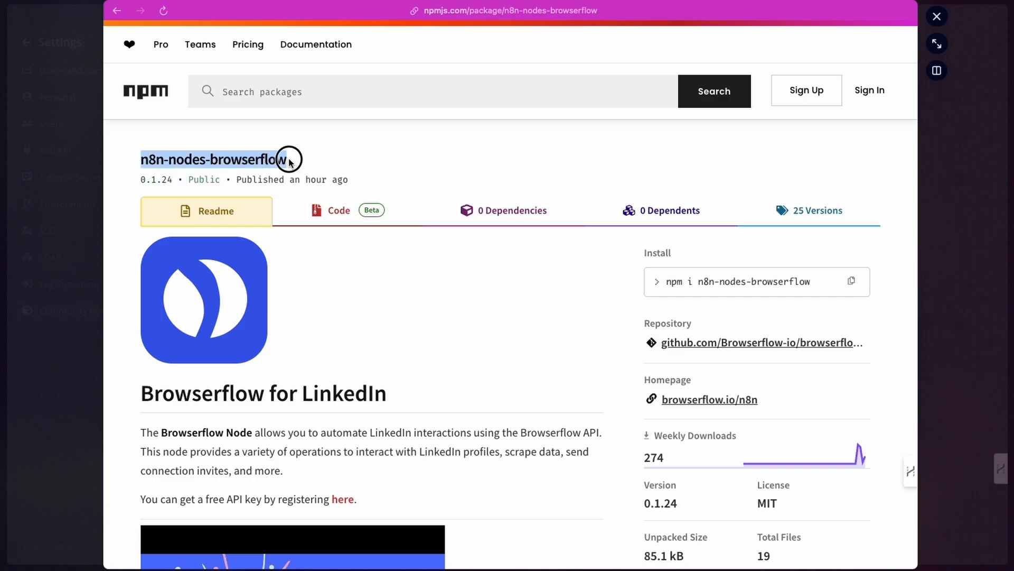
pyautogui.click(937, 16)
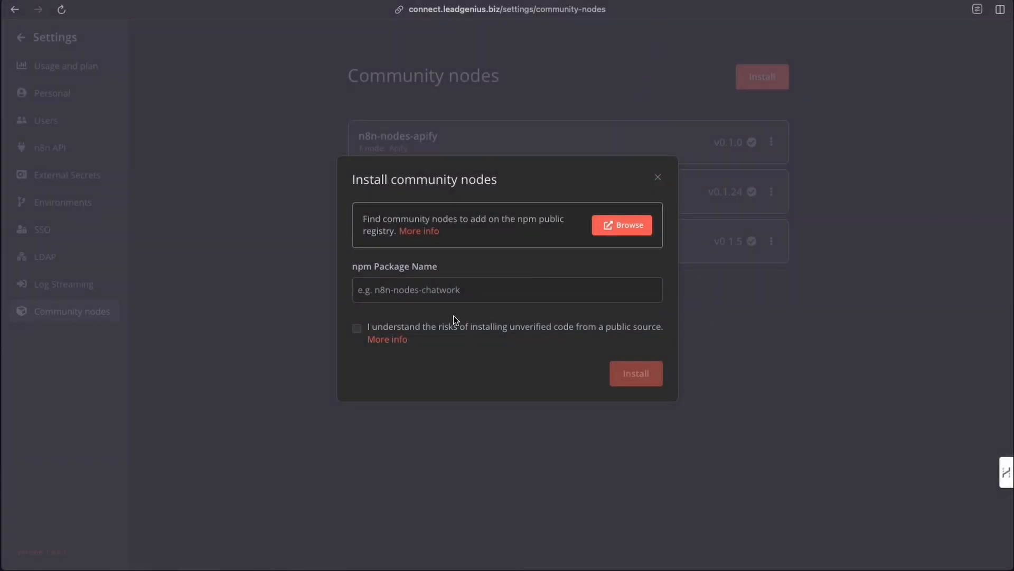
pyautogui.click(402, 290)
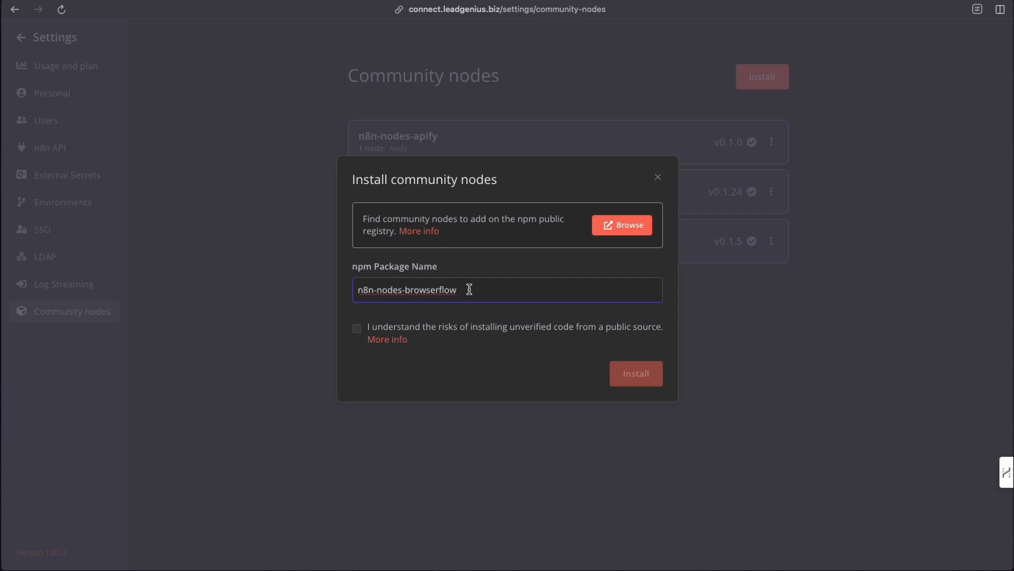
pyautogui.click(357, 328)
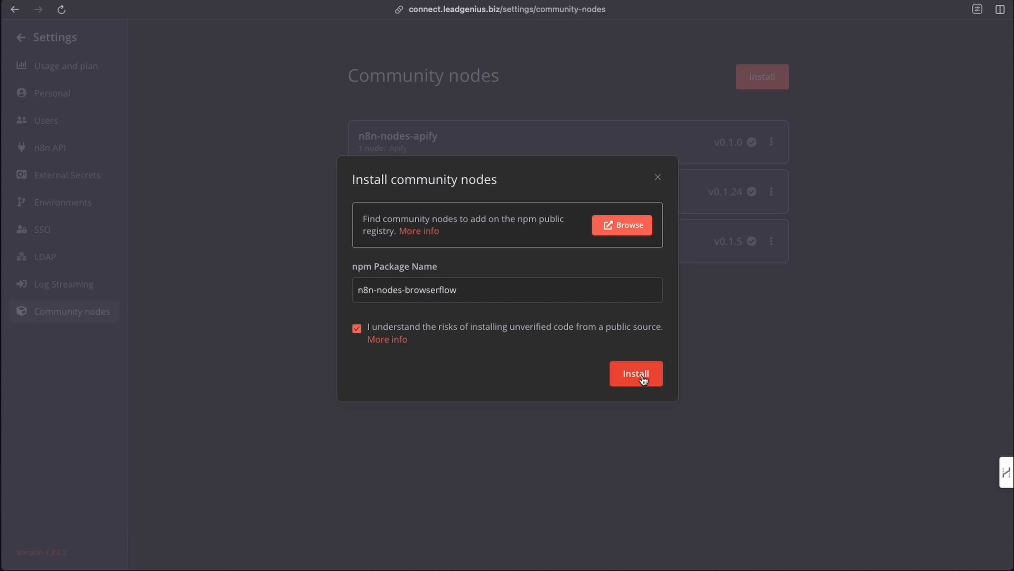
# - Close the community node installation form without installing and leave the settings for a new blank workflow
pyautogui.click(358, 331)
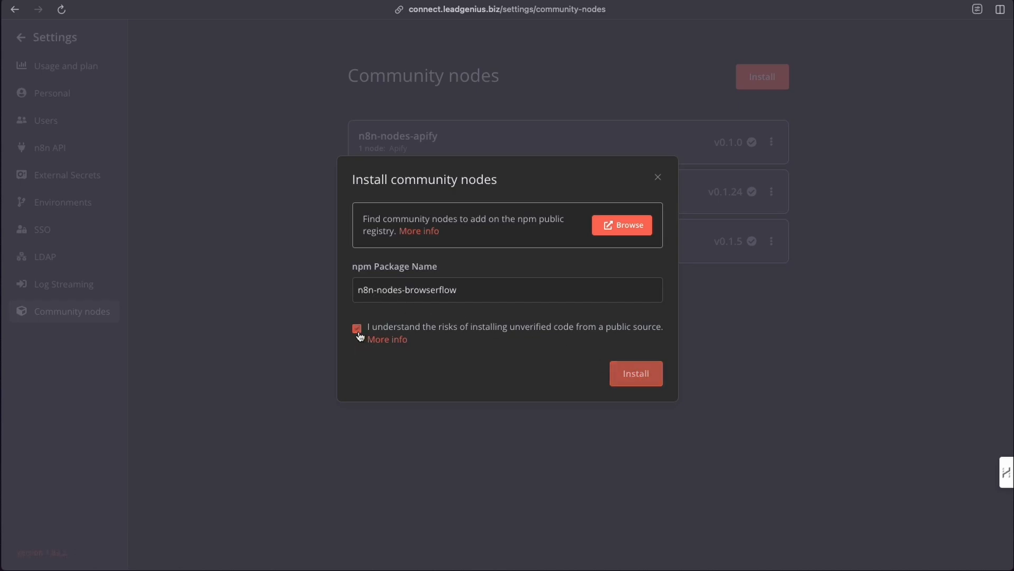
pyautogui.click(658, 179)
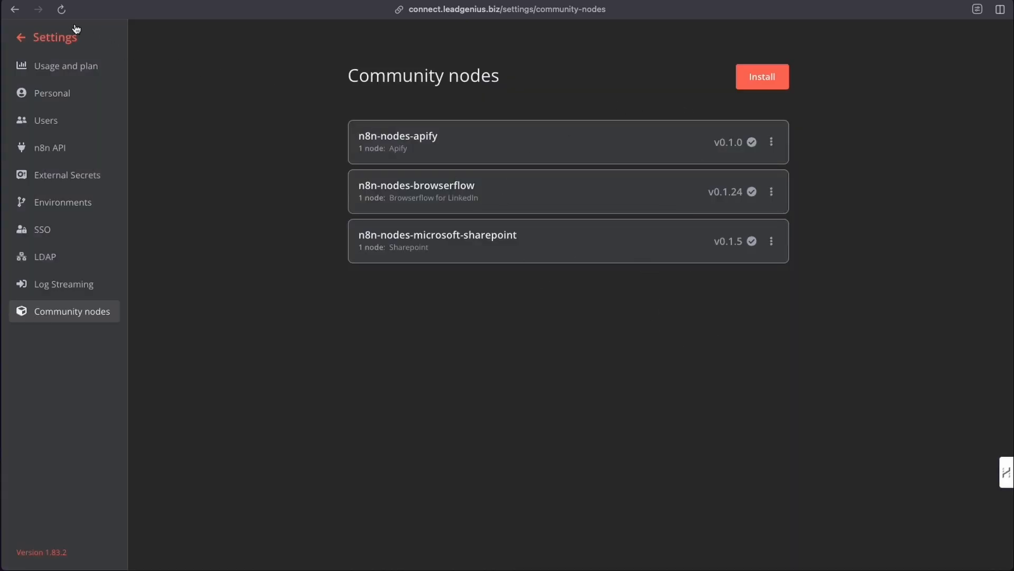
pyautogui.click(41, 38)
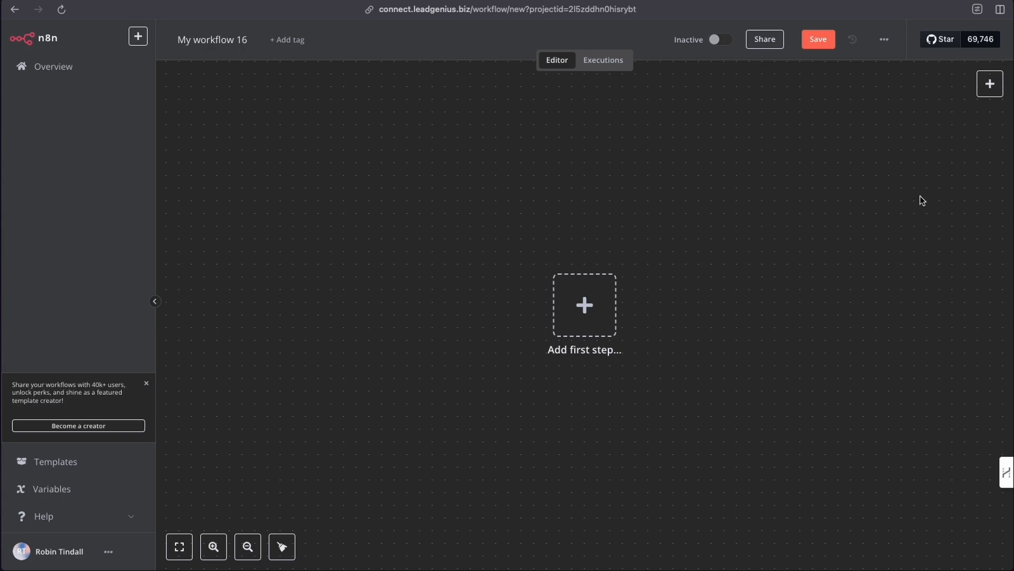
# - Add a Browserflow for LinkedIn node with the action that checks if a person is a connection
pyautogui.click(989, 85)
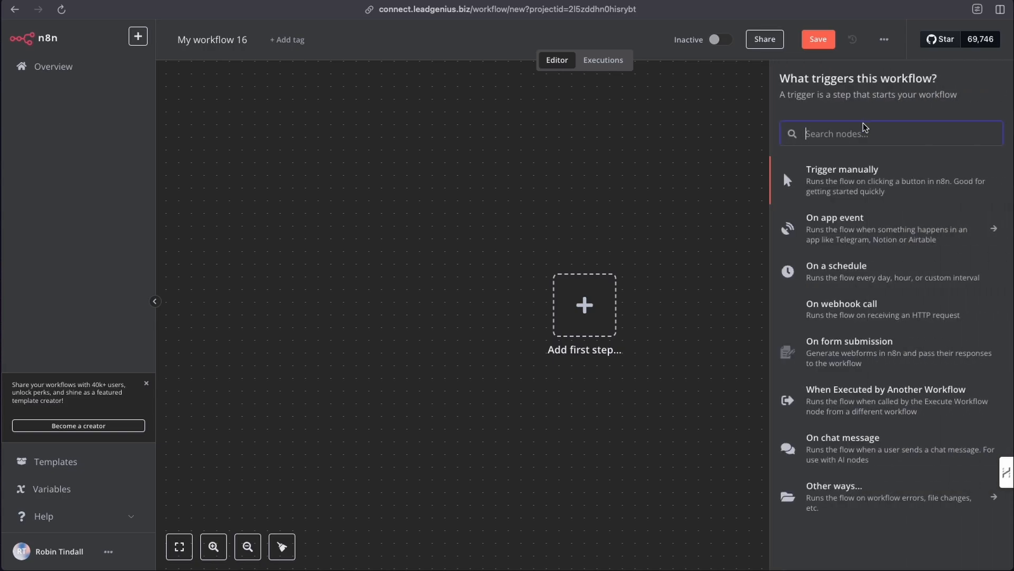
pyautogui.write('brow')
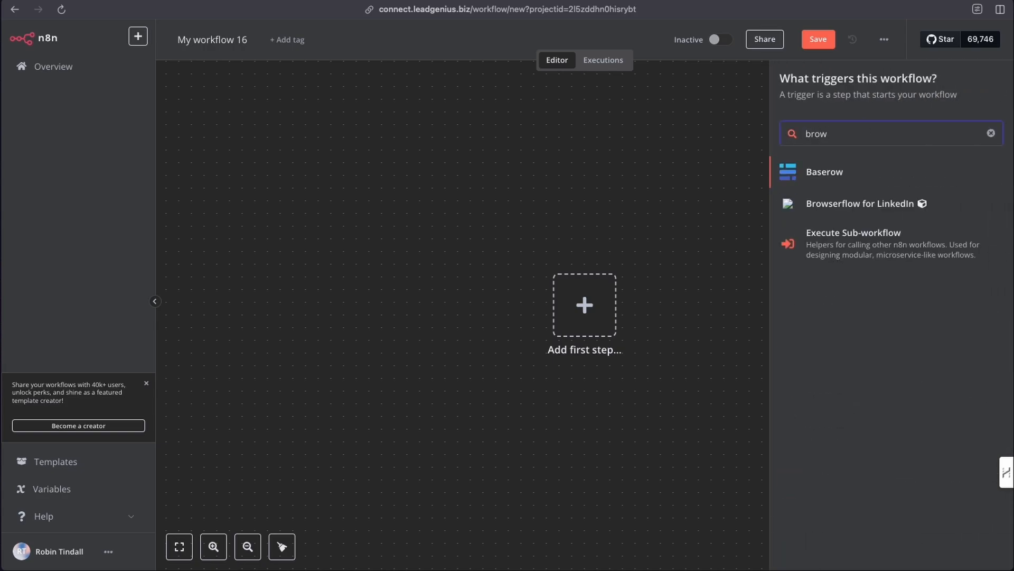
pyautogui.click(879, 207)
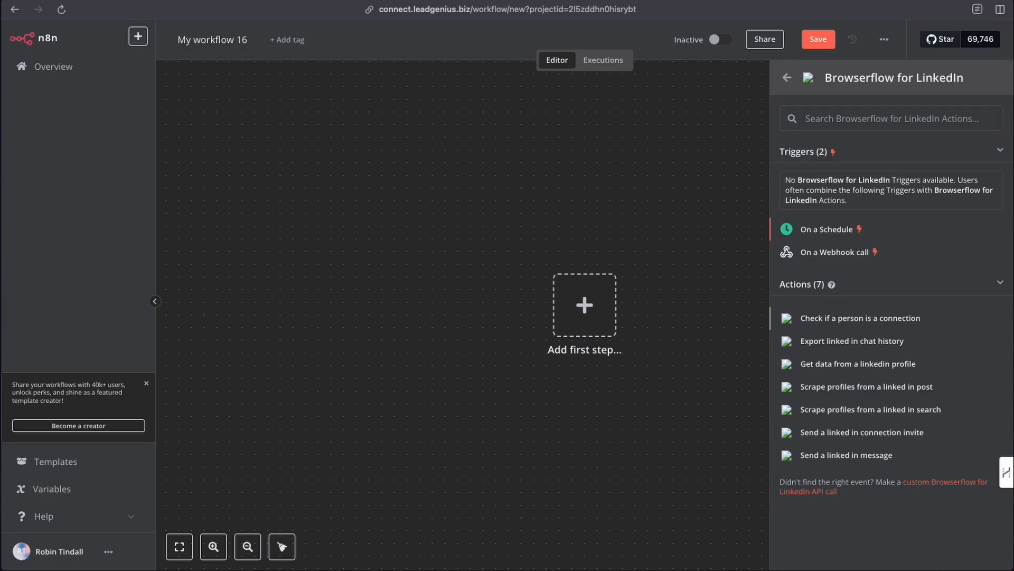
pyautogui.click(860, 318)
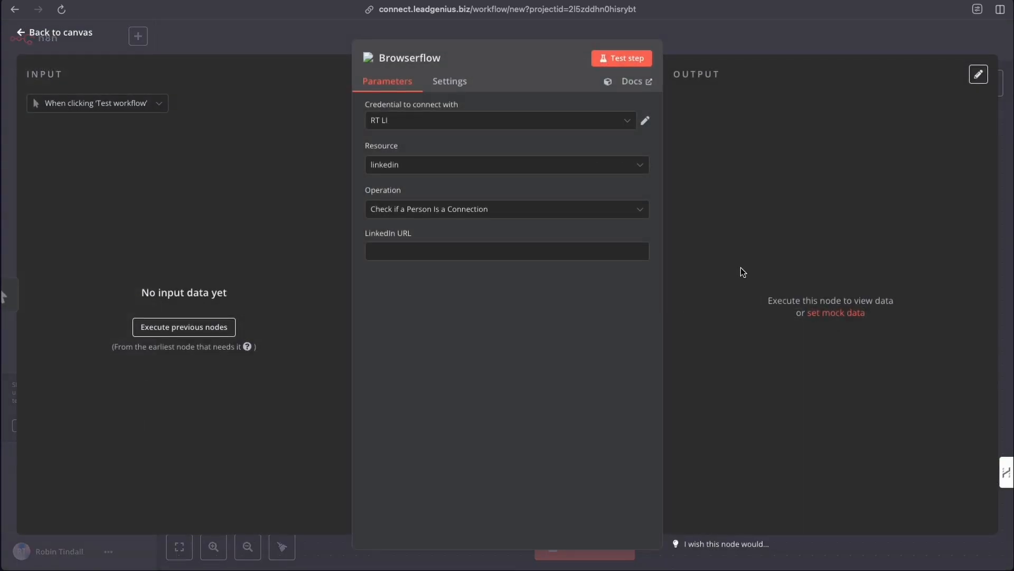
# - Start creating a new Browserflow API credential for the node and go to its API key field
pyautogui.click(629, 123)
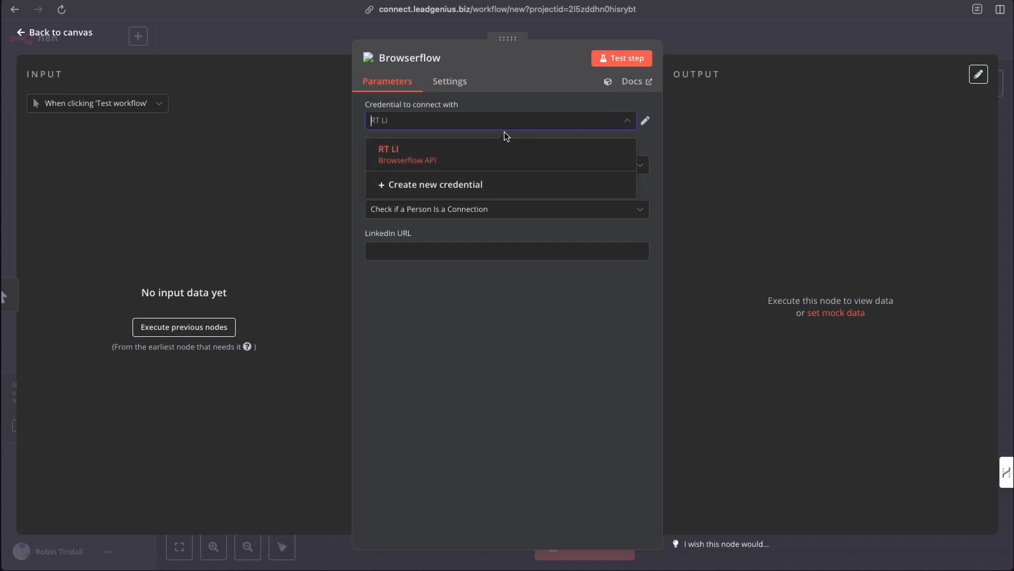
pyautogui.click(432, 185)
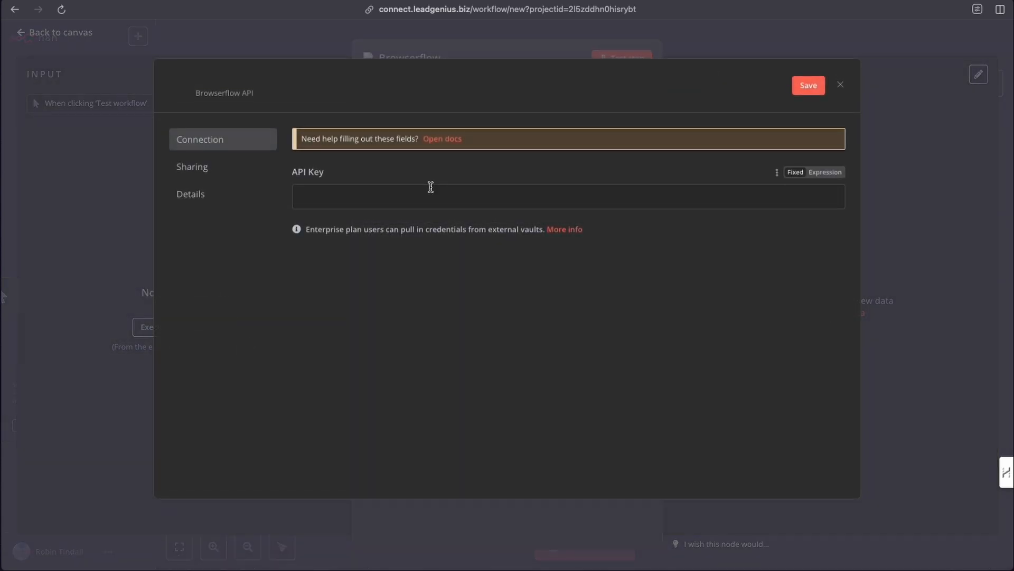
pyautogui.click(333, 196)
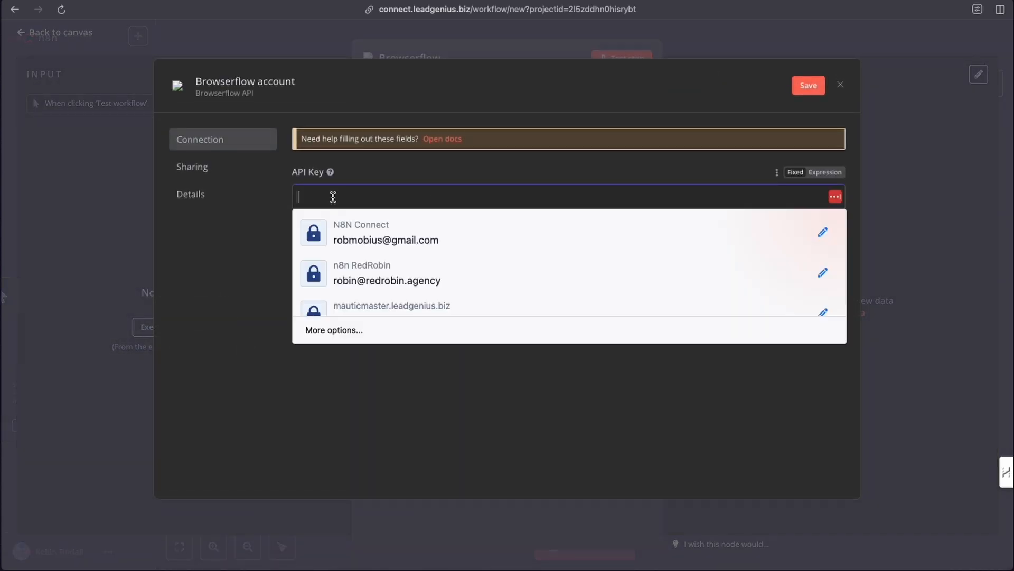
pyautogui.click(835, 197)
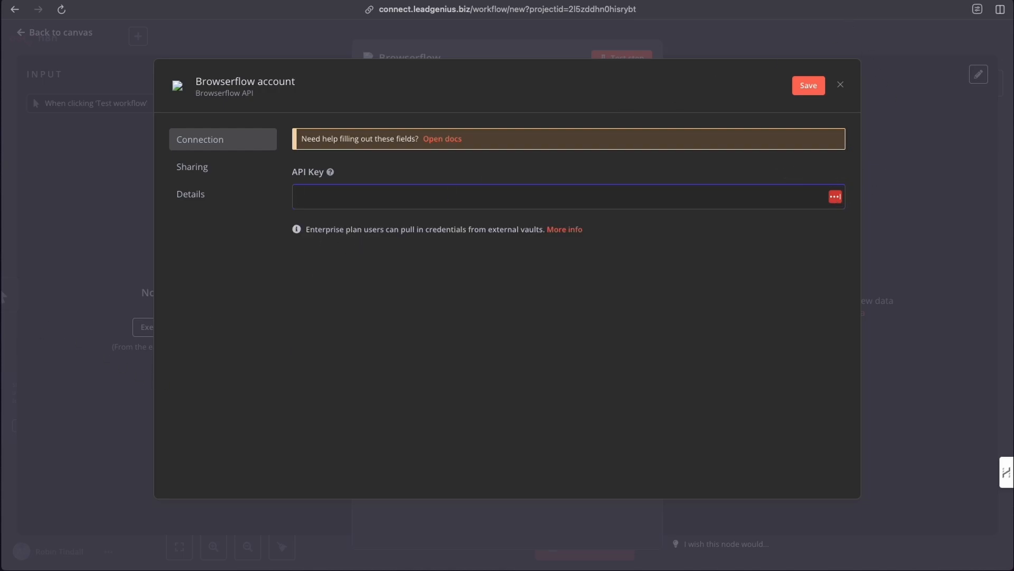
# - Switch to the Browserflow for n8n website, check its product versions and get started with the account setup
pyautogui.hotkey('ctrl', 'Tab')
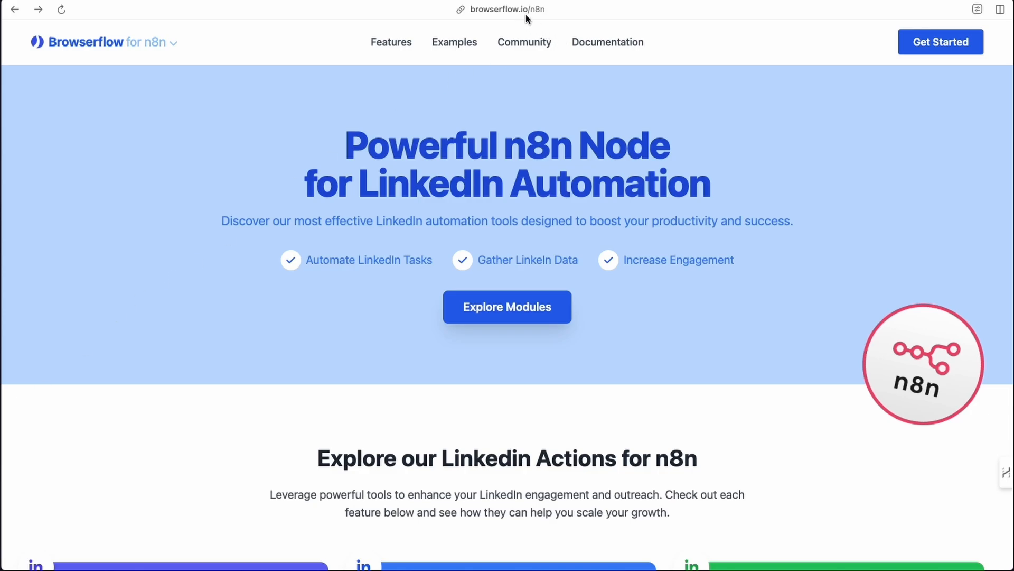
pyautogui.click(170, 43)
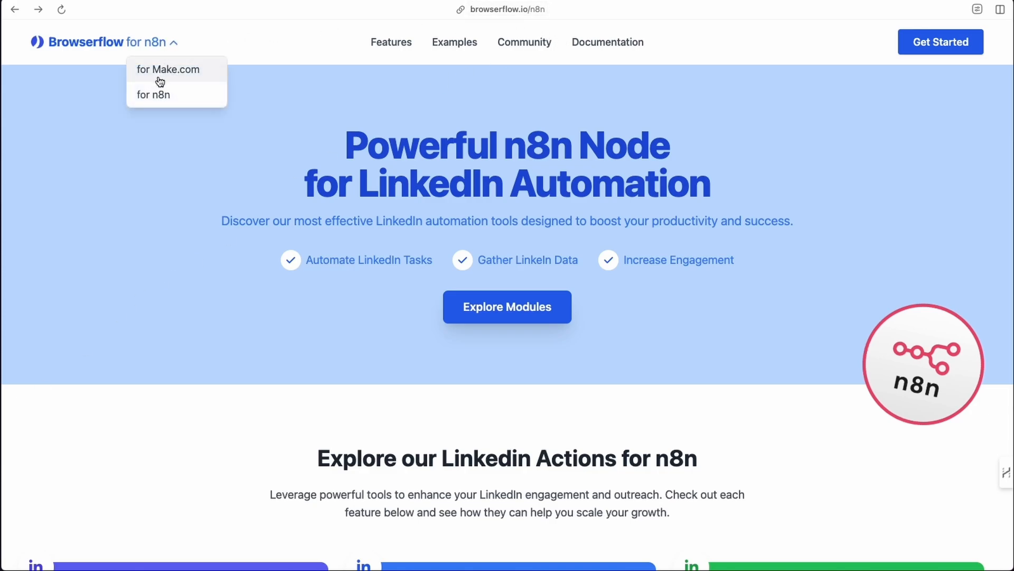
pyautogui.click(151, 144)
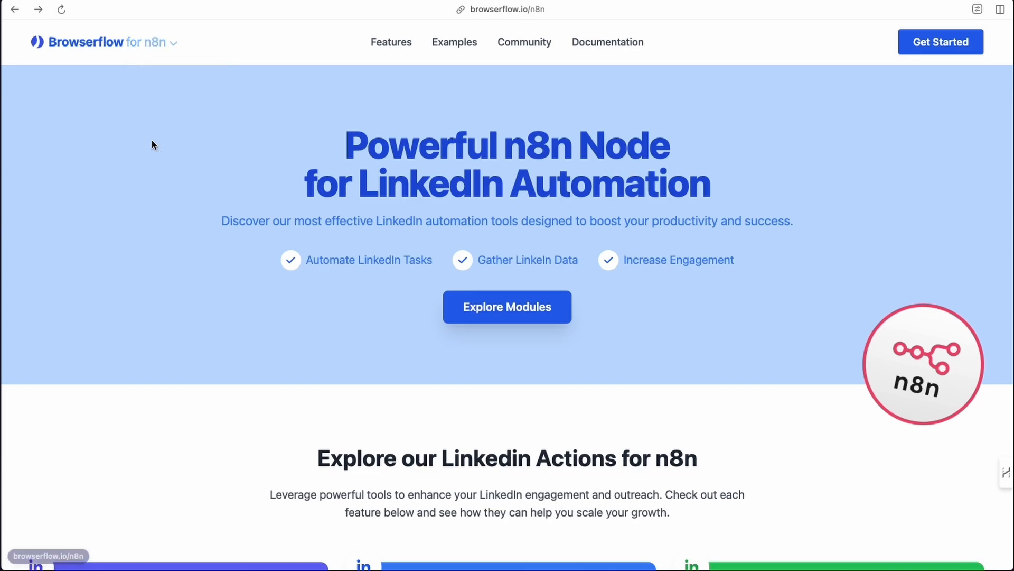
pyautogui.click(938, 48)
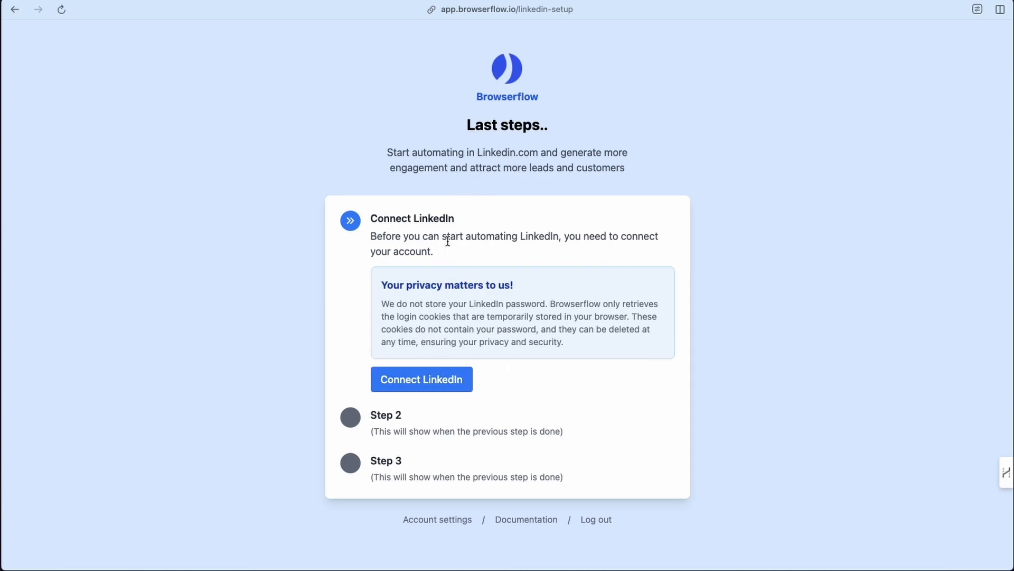
# - Connect the LinkedIn account to Browserflow using the logged-in LinkedIn session and look over the final setup steps
pyautogui.click(423, 384)
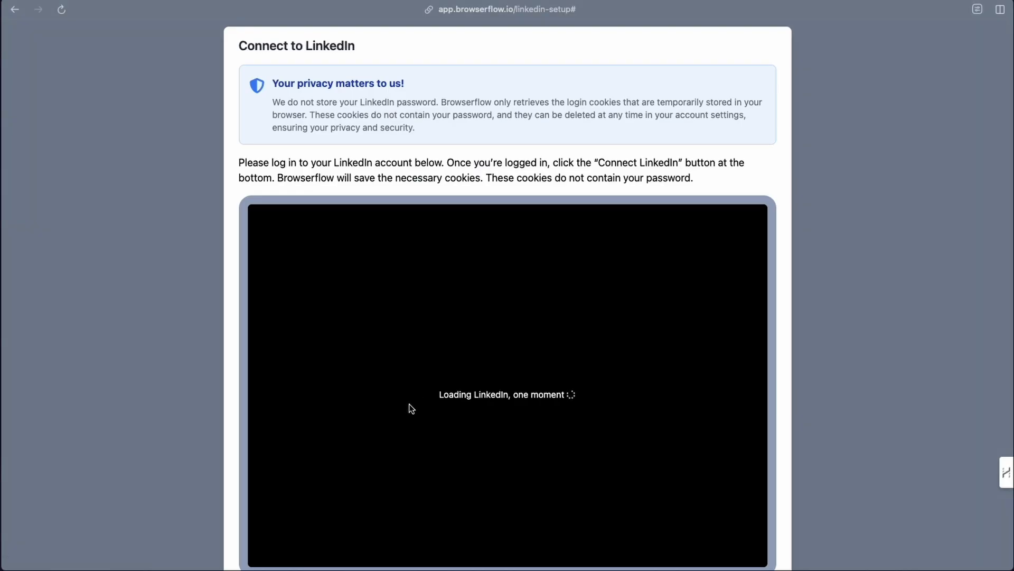
pyautogui.scroll(-2, 409, 404)
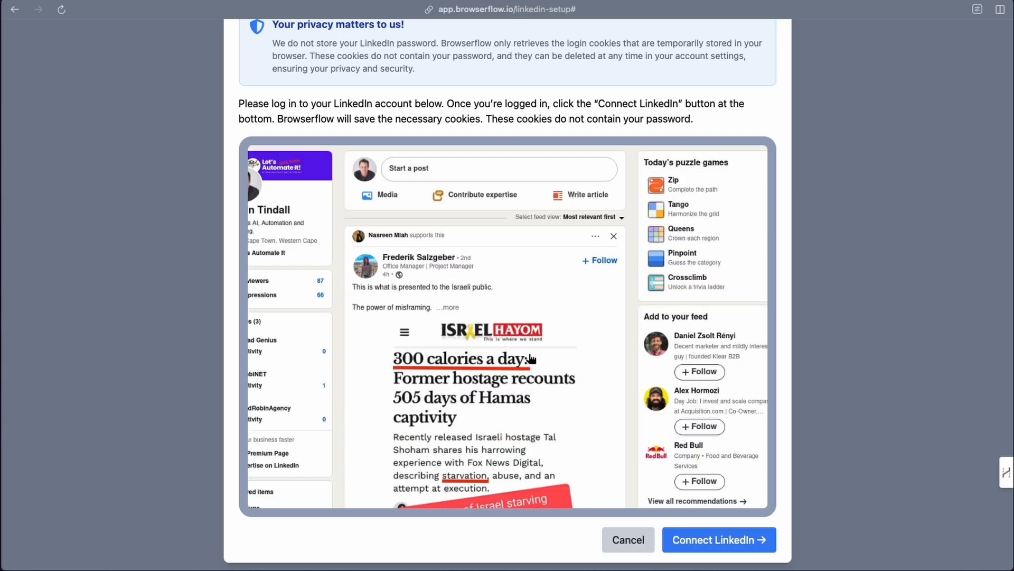
pyautogui.click(707, 544)
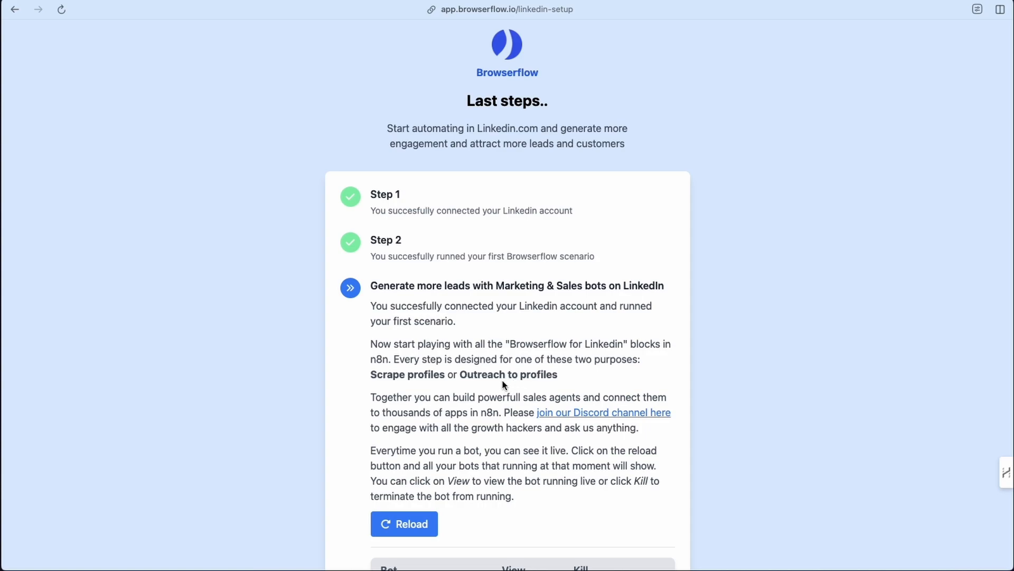
pyautogui.scroll(-2, 505, 385)
pyautogui.scroll(2, 504, 381)
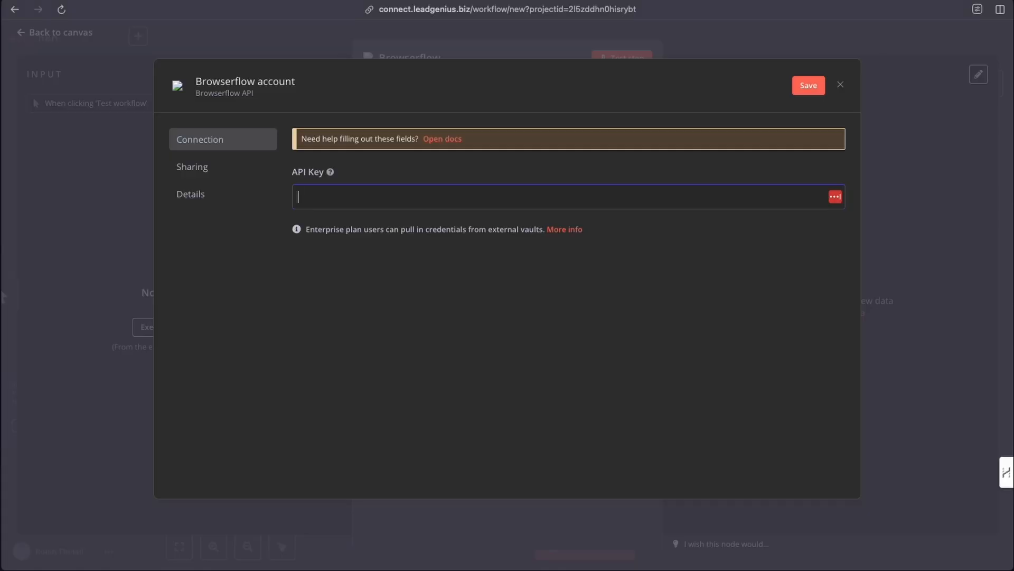
# - Discard the blank credential in n8n and choose the existing RT LI credential for the node, checking its connection settings
pyautogui.click(321, 204)
pyautogui.click(841, 85)
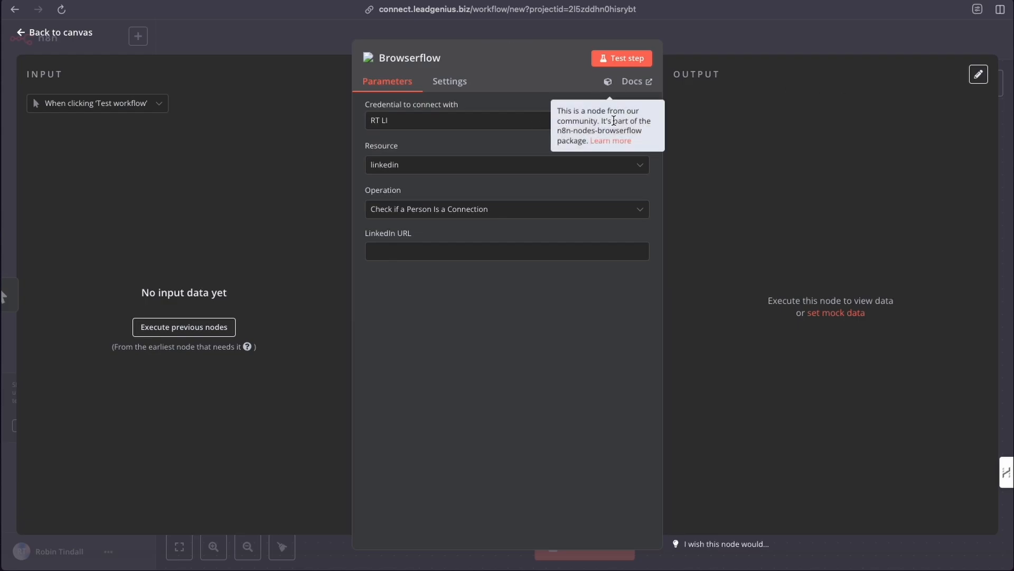
pyautogui.click(623, 120)
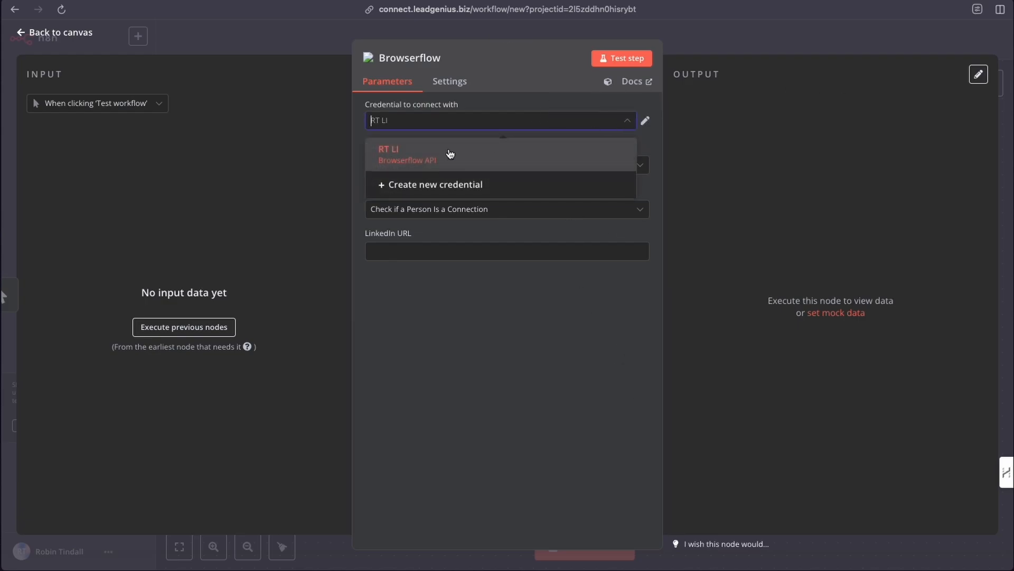
pyautogui.click(414, 167)
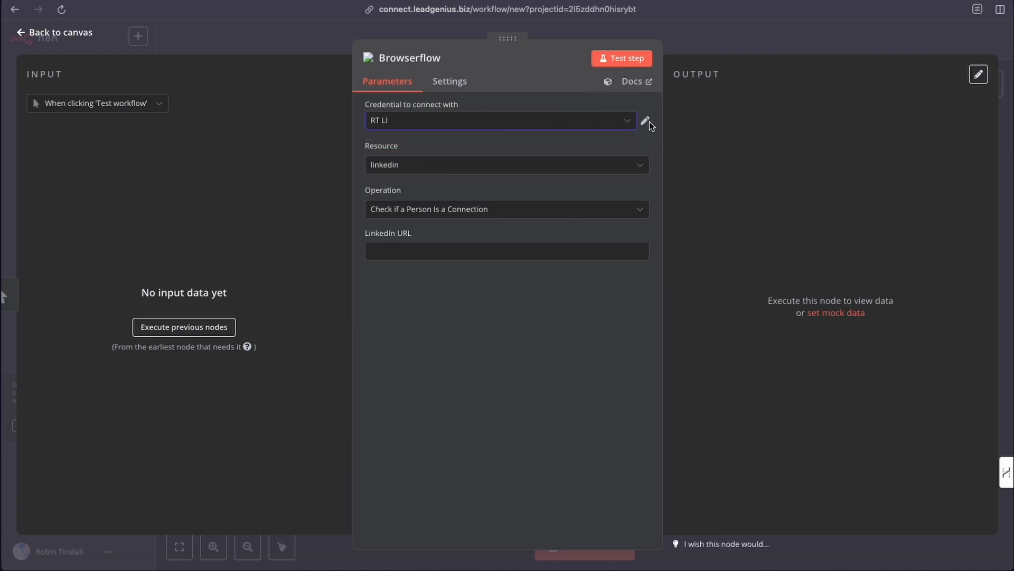
pyautogui.click(645, 121)
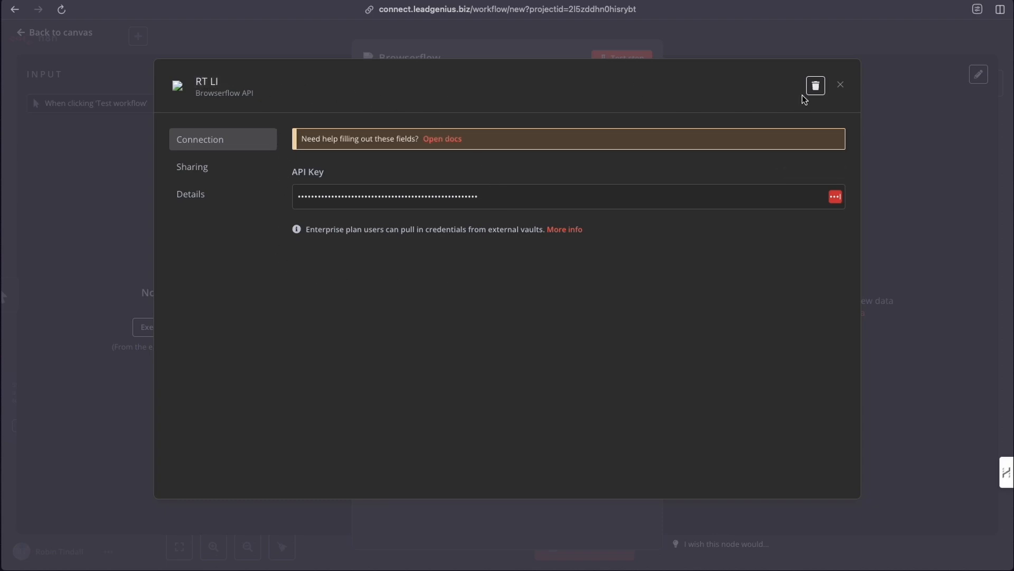
pyautogui.click(891, 95)
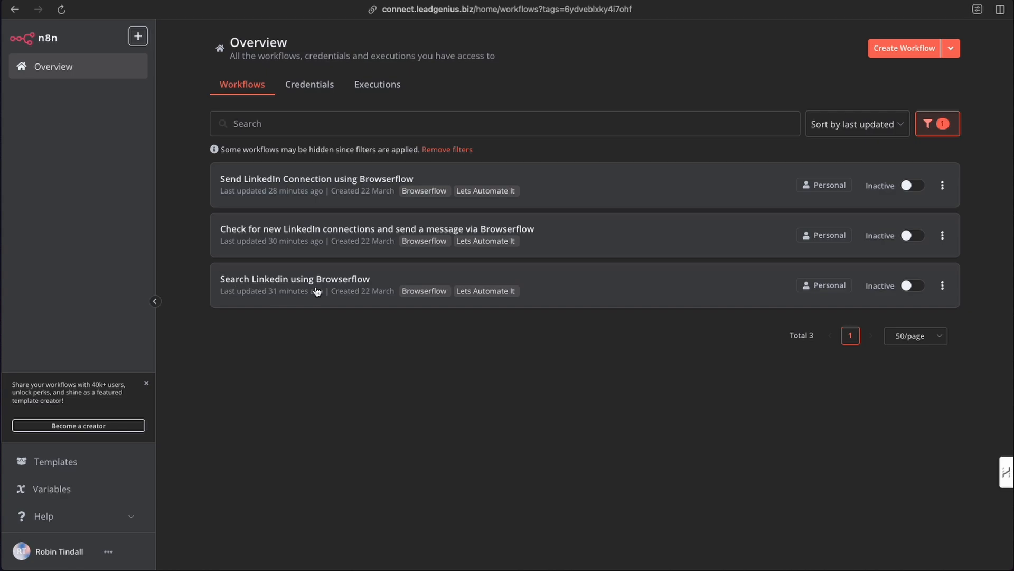
# - Open the "Search Linkedin using Browserflow" workflow and look over the available Browserflow for LinkedIn actions in the node list
pyautogui.moveTo(317, 291)
pyautogui.click(265, 292)
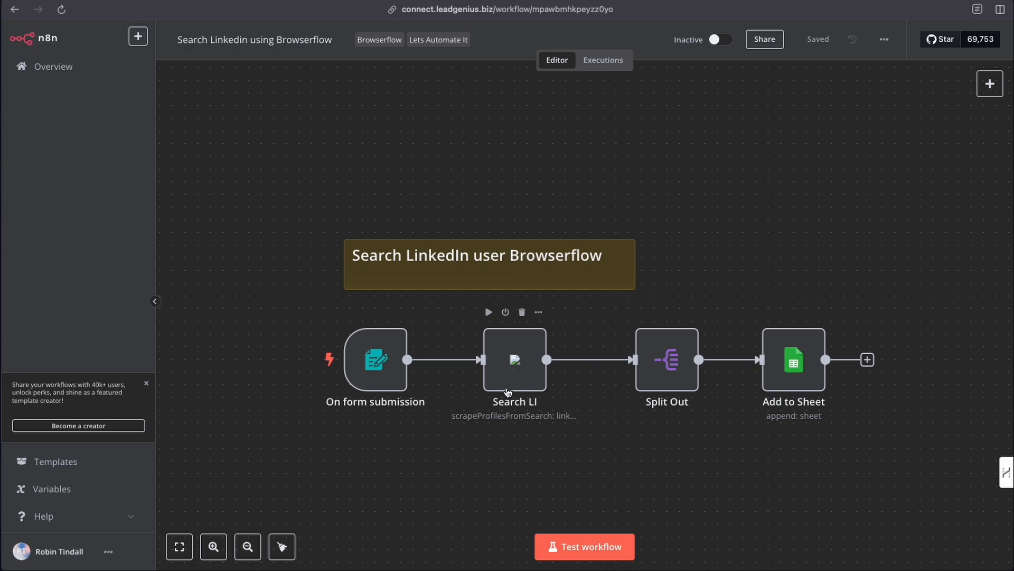
pyautogui.click(990, 84)
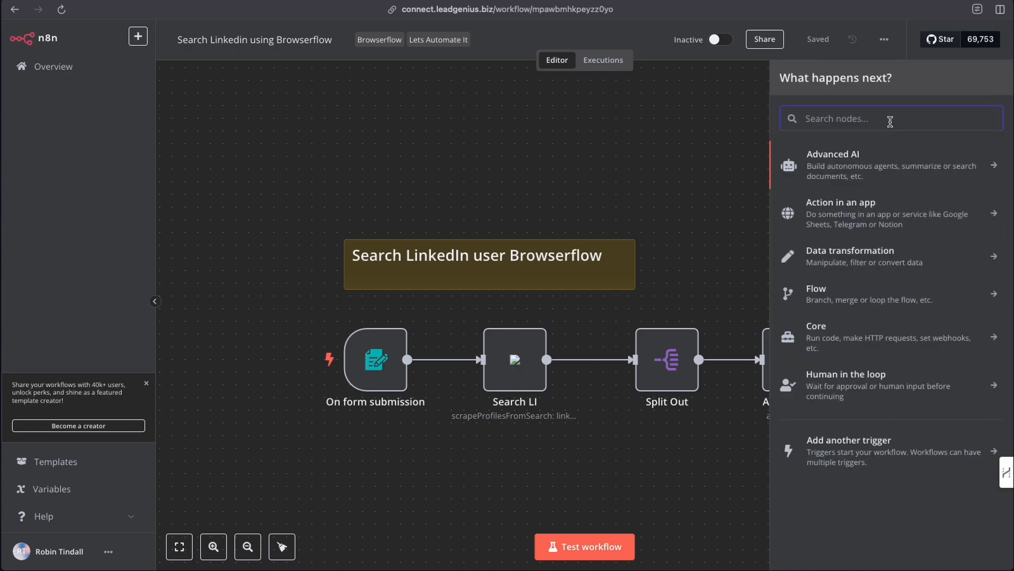
pyautogui.write('br')
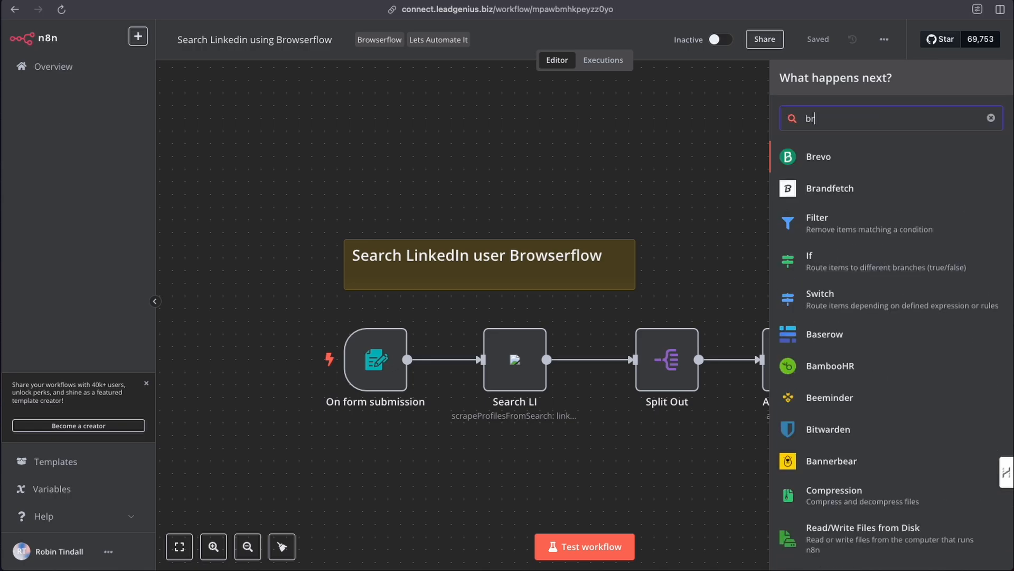
pyautogui.write('wo')
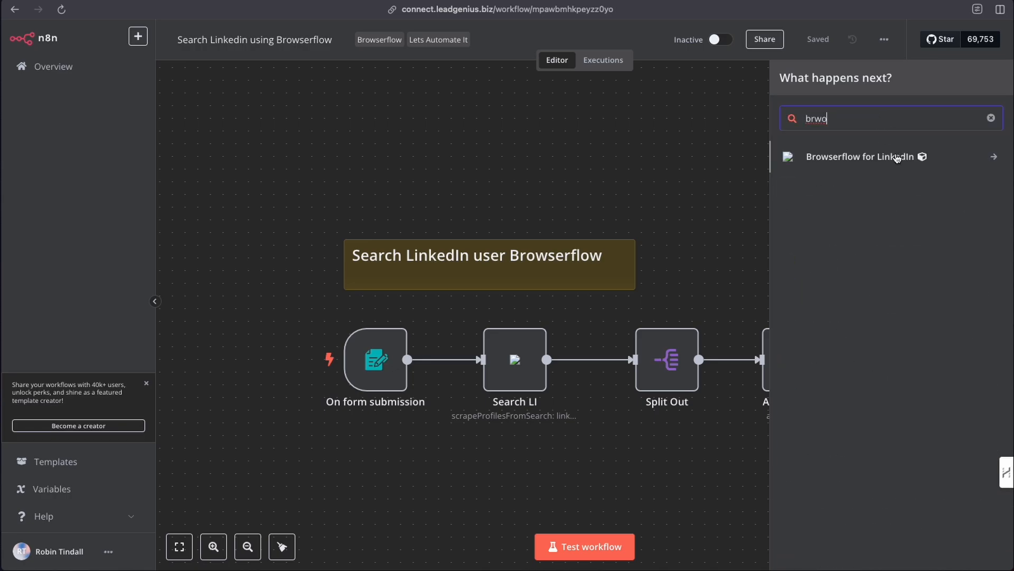
pyautogui.click(868, 158)
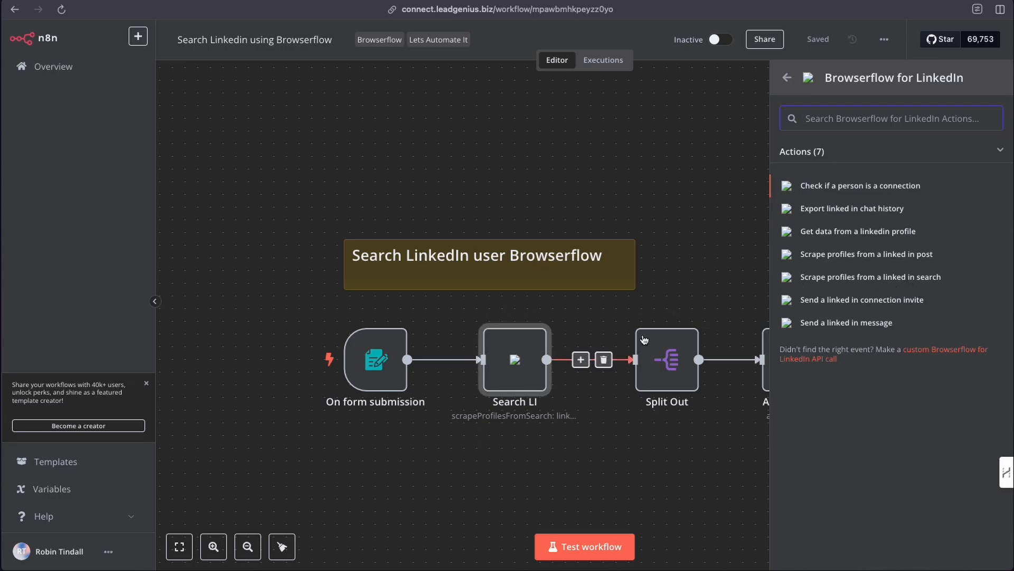
pyautogui.click(718, 217)
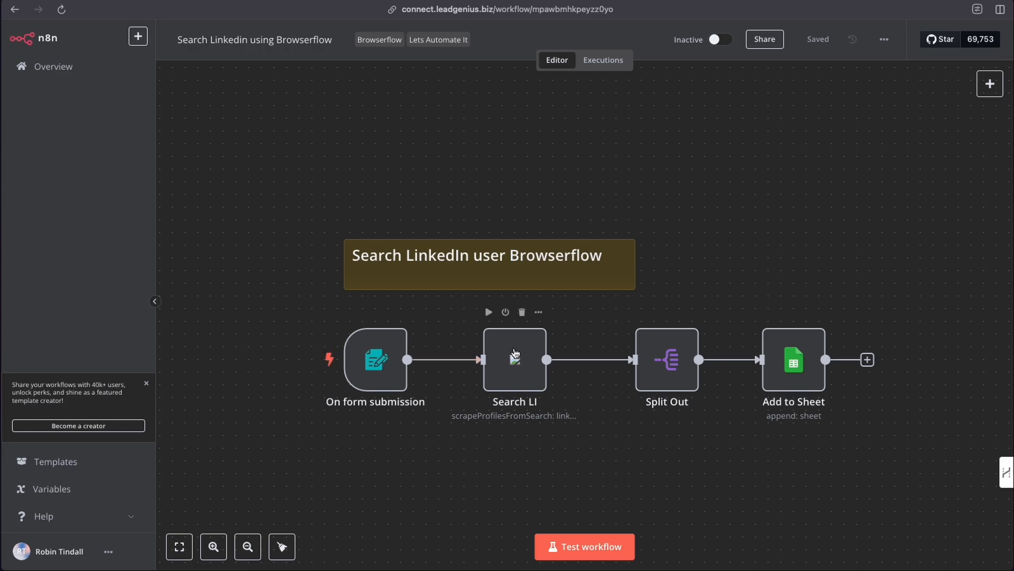
# - Move the Split Out node slightly closer to Search LI, so it sits midway between Search LI and Add to Sheet
pyautogui.click(514, 361)
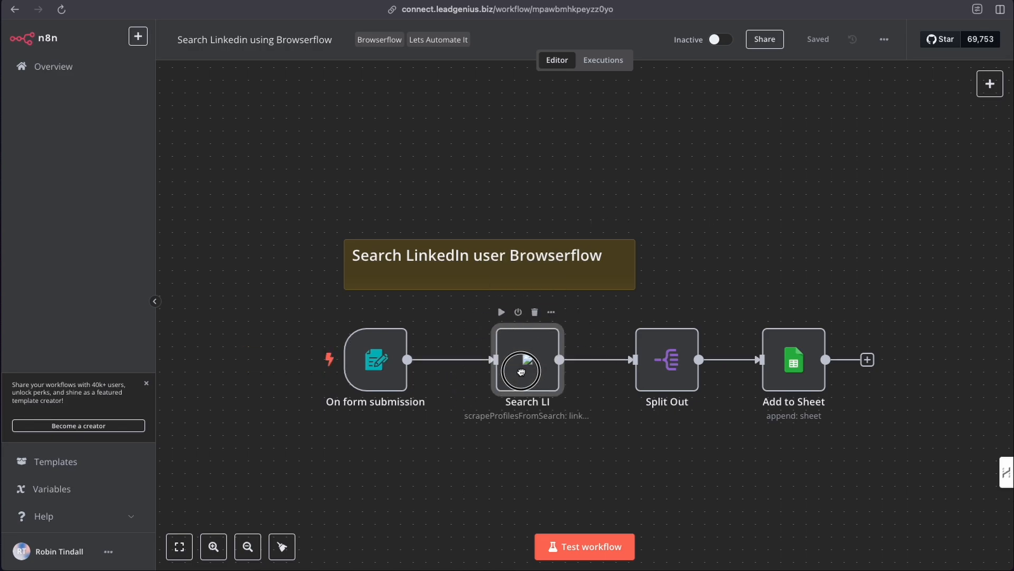
pyautogui.moveTo(516, 359)
pyautogui.mouseDown()
pyautogui.moveTo(517, 408)
pyautogui.moveTo(524, 356)
pyautogui.moveTo(514, 357)
pyautogui.mouseUp()
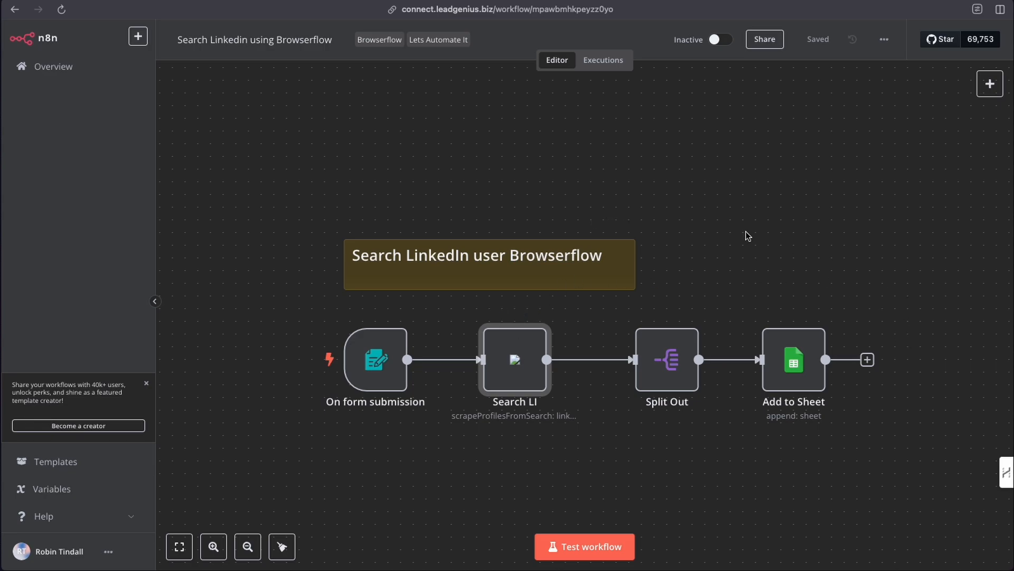
pyautogui.moveTo(522, 362)
pyautogui.mouseDown()
pyautogui.moveTo(526, 339)
pyautogui.moveTo(517, 358)
pyautogui.mouseUp()
pyautogui.moveTo(793, 362); pyautogui.dragTo(799, 371)
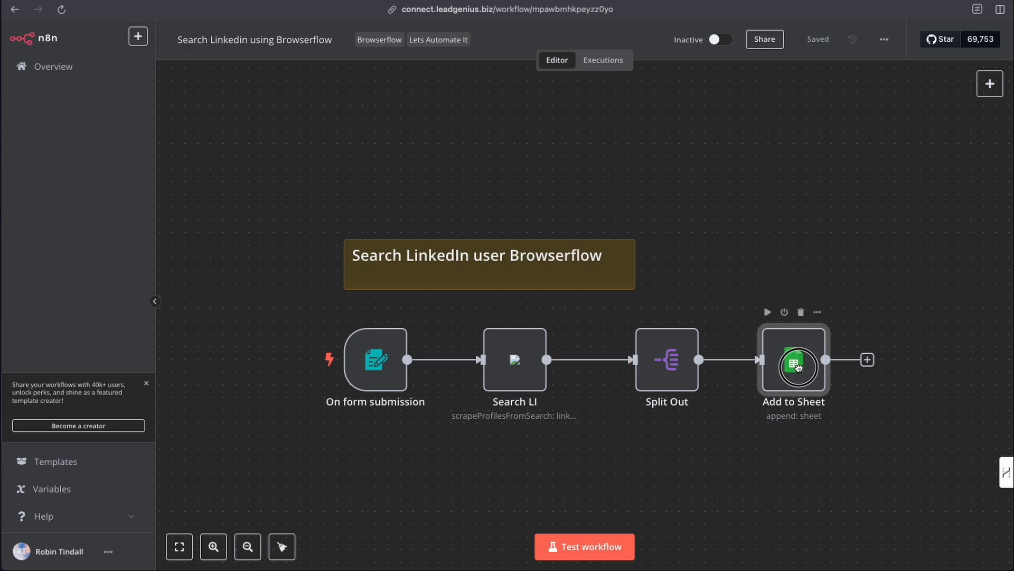
pyautogui.moveTo(662, 377); pyautogui.dragTo(652, 376)
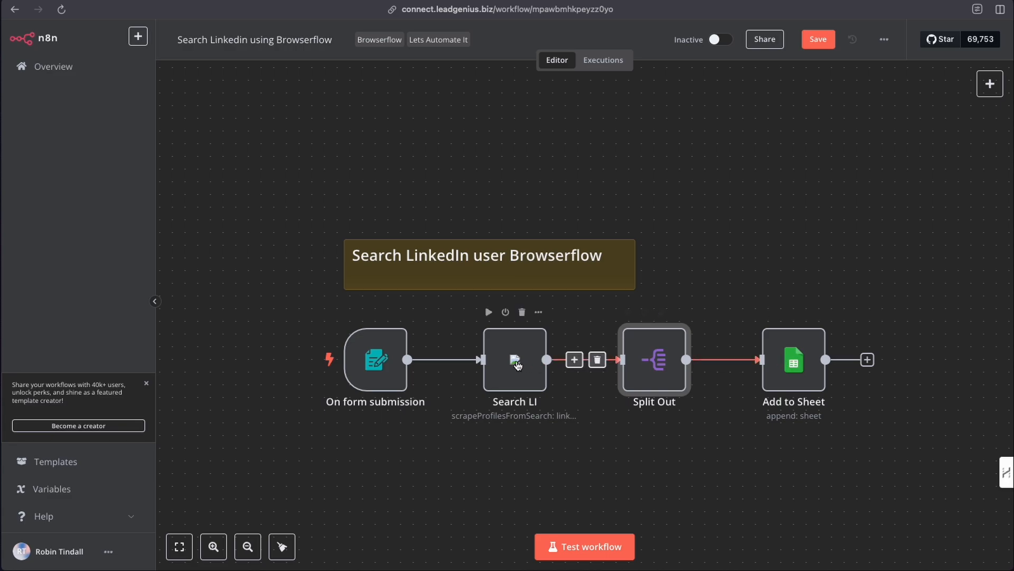
# - Open the Search LI node to examine its credential, operation and search parameters
pyautogui.doubleClick(516, 361)
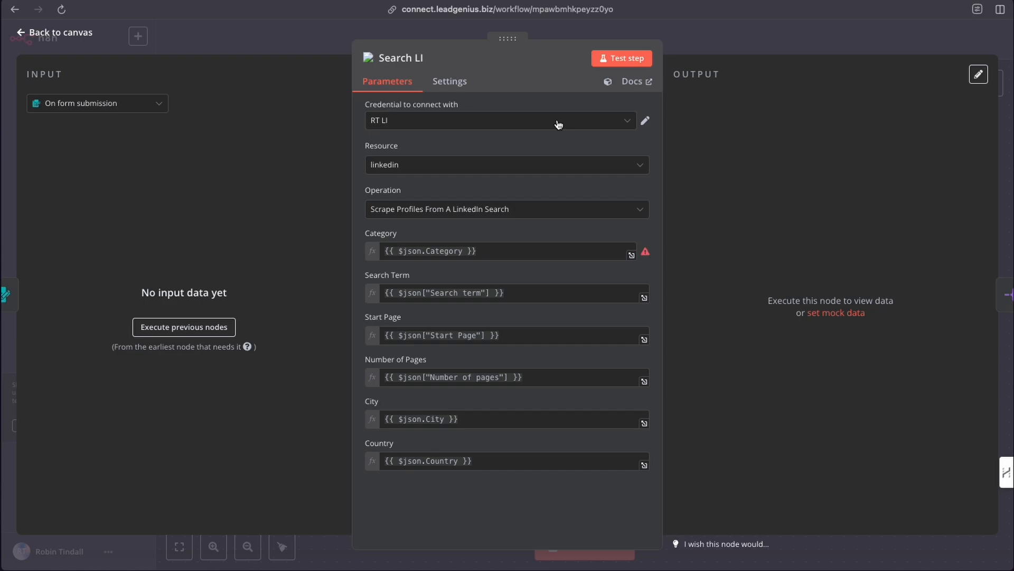
# - Examine the available Resource and Operation options in the Search LI node, keeping linkedin and Scrape Profiles From A LinkedIn Search, plus its Category parameter
pyautogui.click(506, 164)
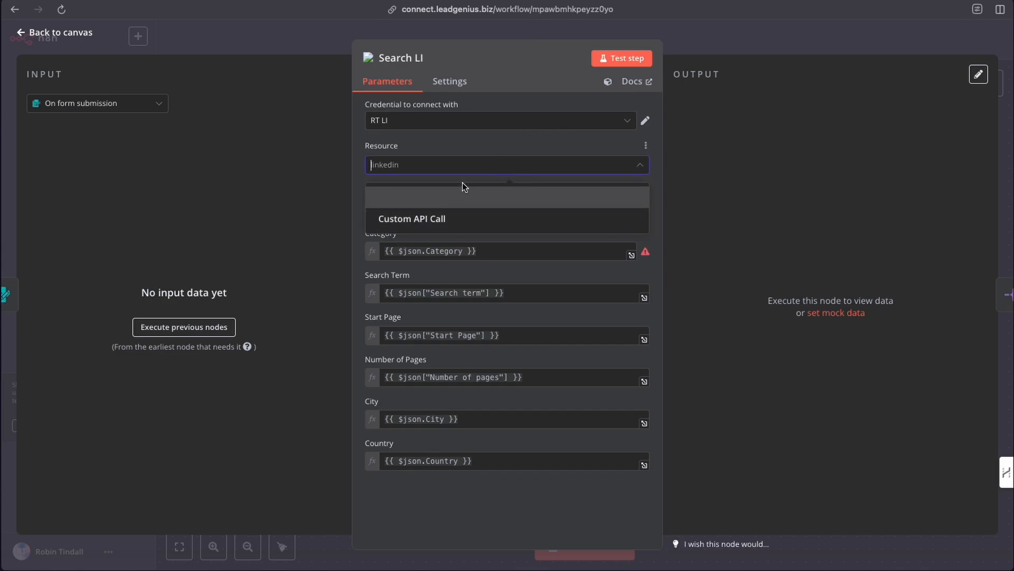
pyautogui.click(397, 200)
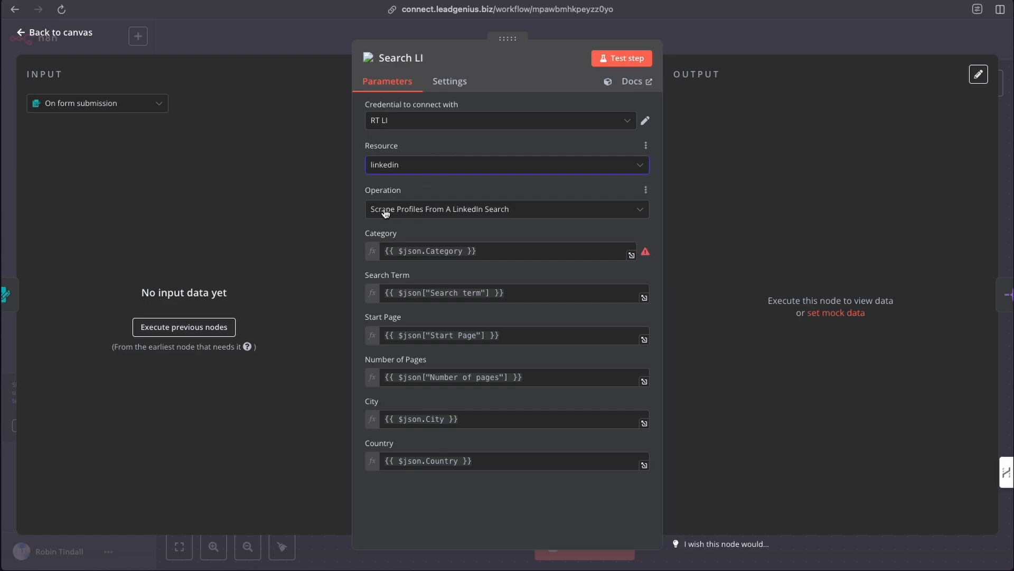
pyautogui.click(585, 211)
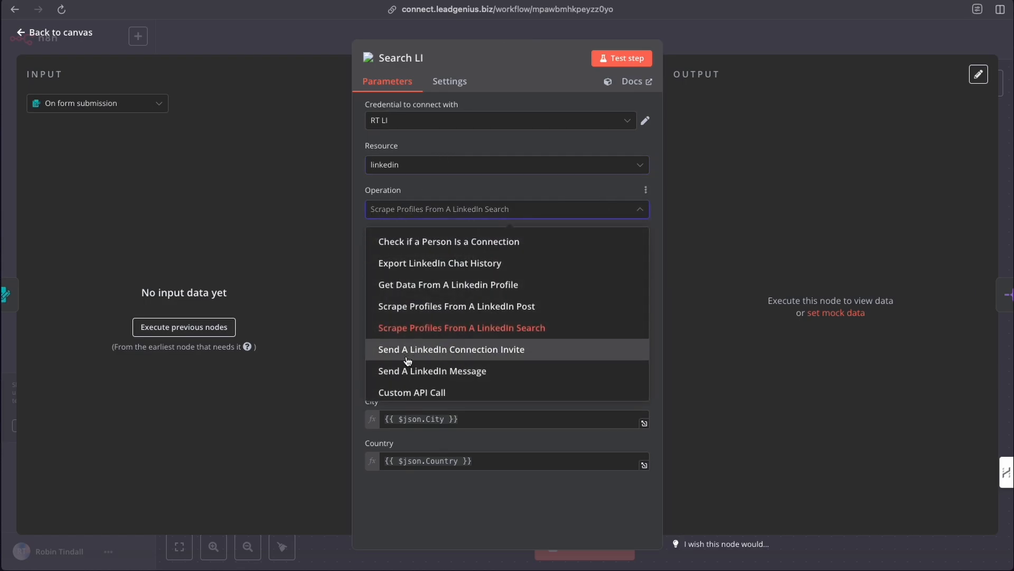
pyautogui.click(499, 185)
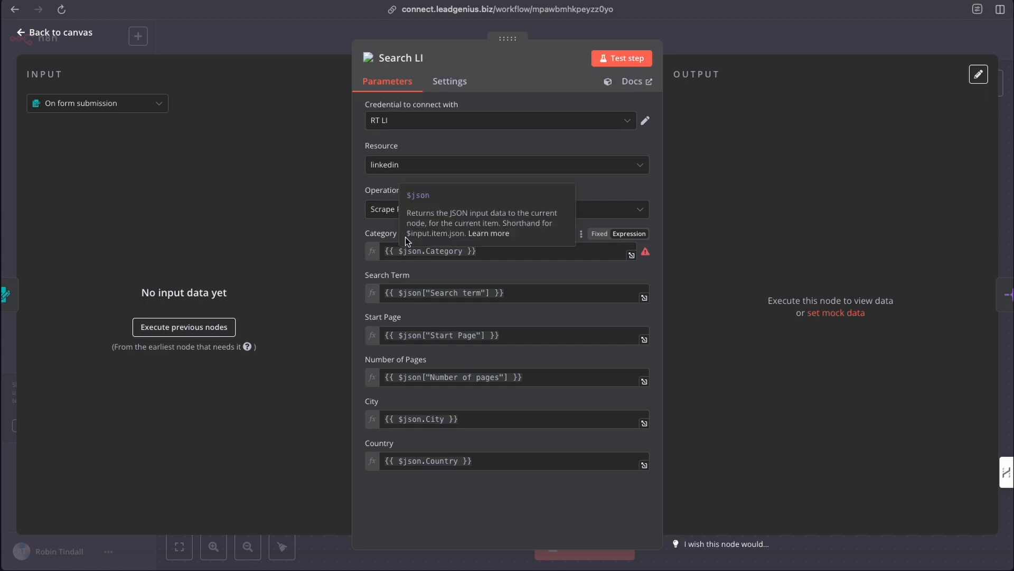
pyautogui.moveTo(405, 235)
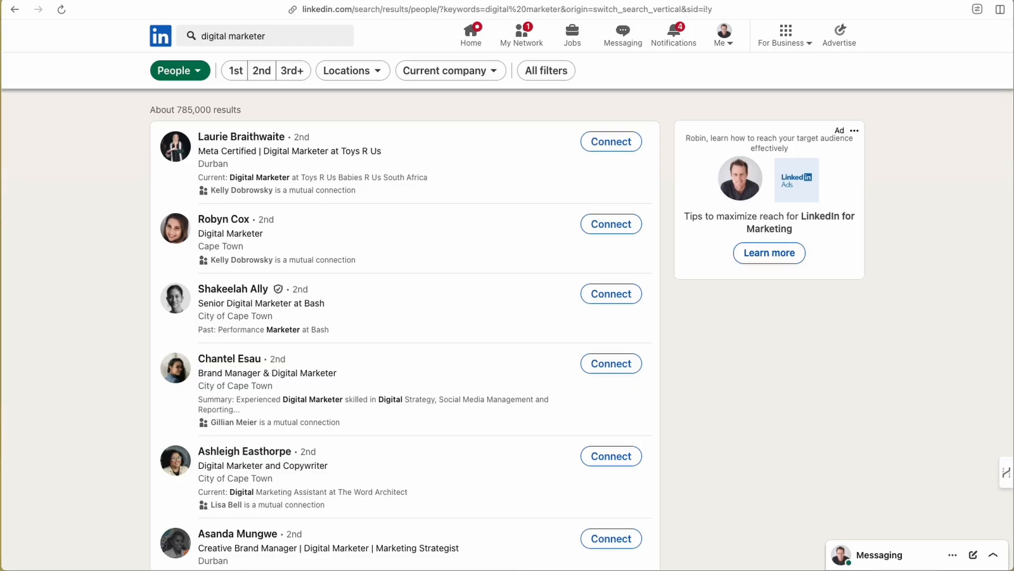
# - Switch to LinkedIn and look over the "digital marketer" people search, including its result listings and page numbering
pyautogui.click(274, 35)
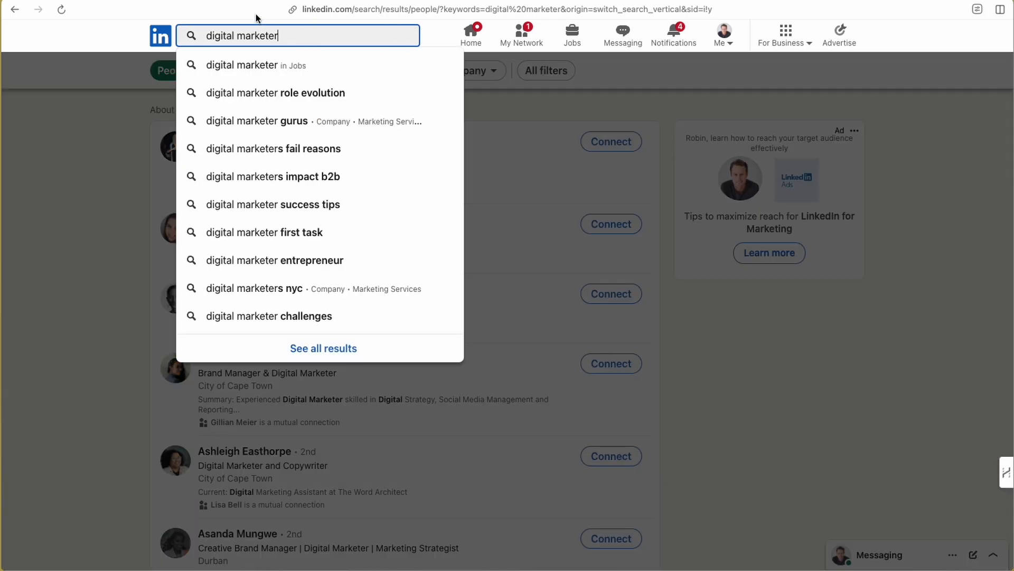
pyautogui.click(122, 78)
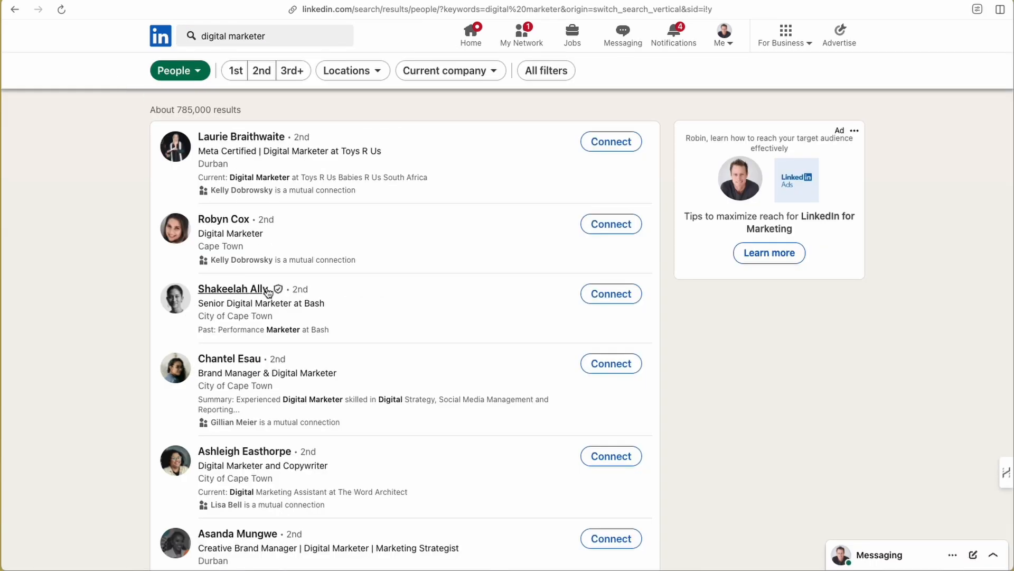
pyautogui.scroll(-3, 265, 293)
pyautogui.scroll(3, 270, 292)
pyautogui.scroll(-15, 310, 379)
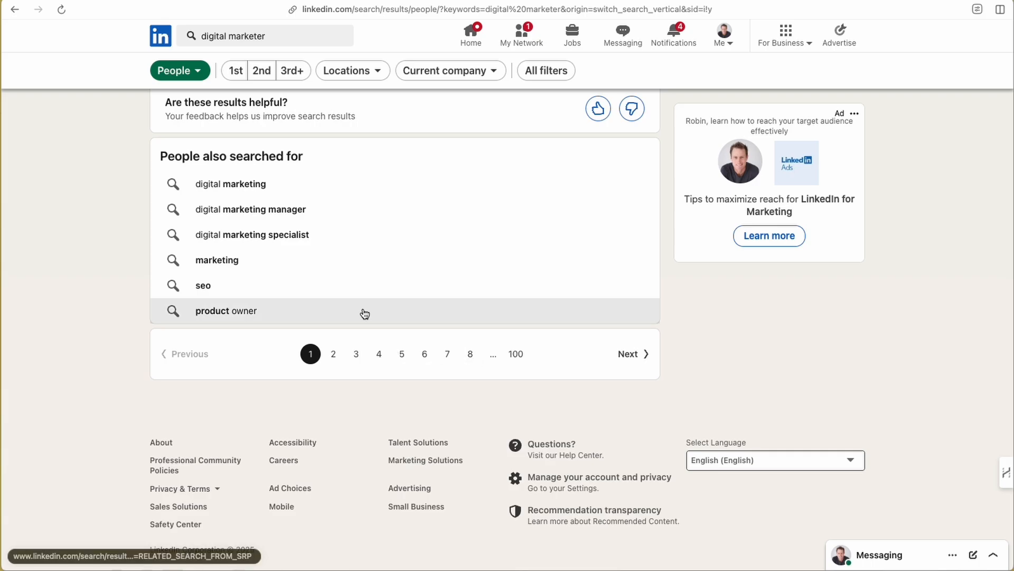
pyautogui.scroll(15, 364, 313)
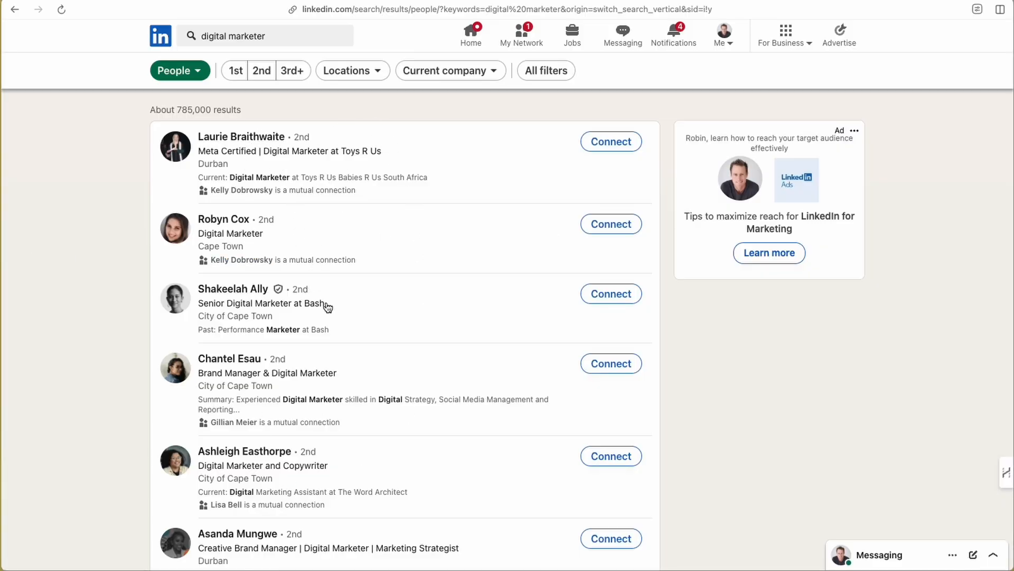
pyautogui.scroll(-15, 328, 303)
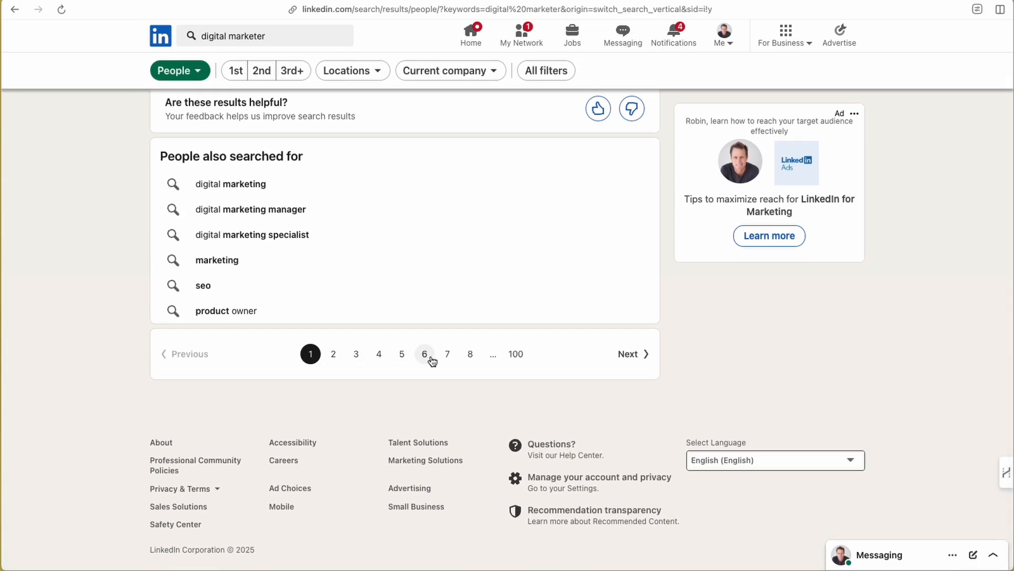
pyautogui.scroll(15, 269, 270)
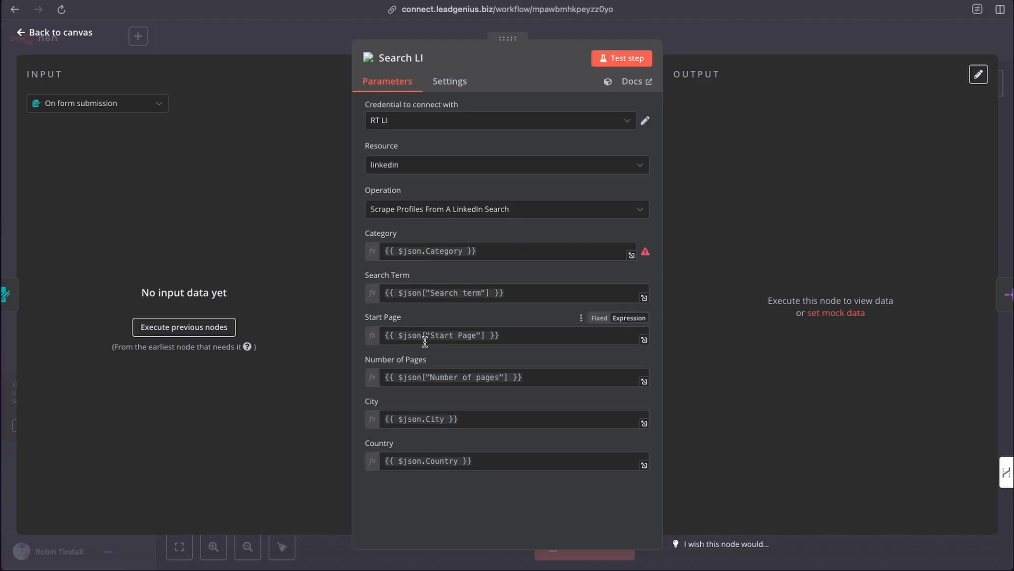
# - Return to n8n and examine the Search LI node's search, paging and location parameters, closing the node when finished
pyautogui.moveTo(411, 378)
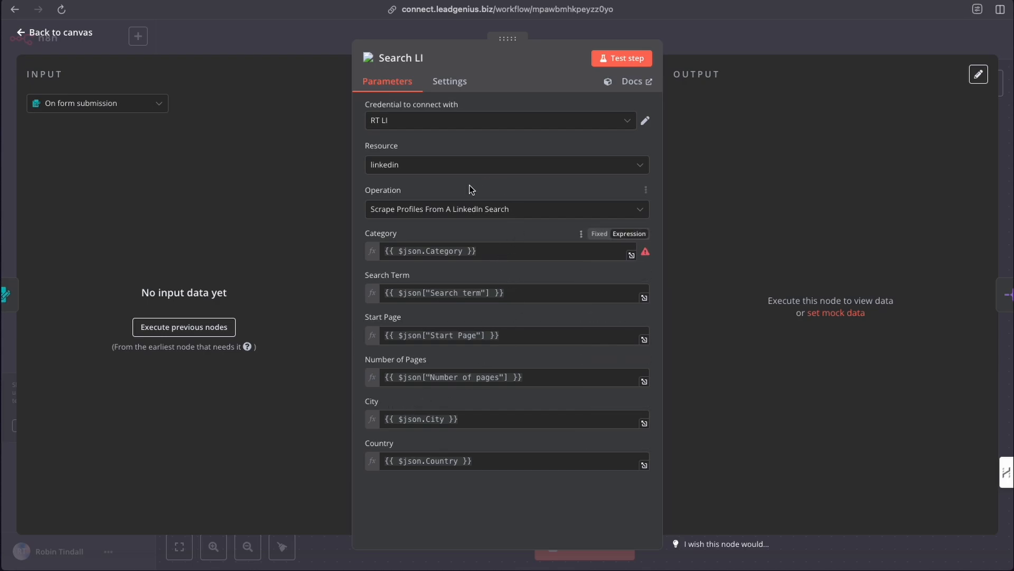
pyautogui.click(702, 46)
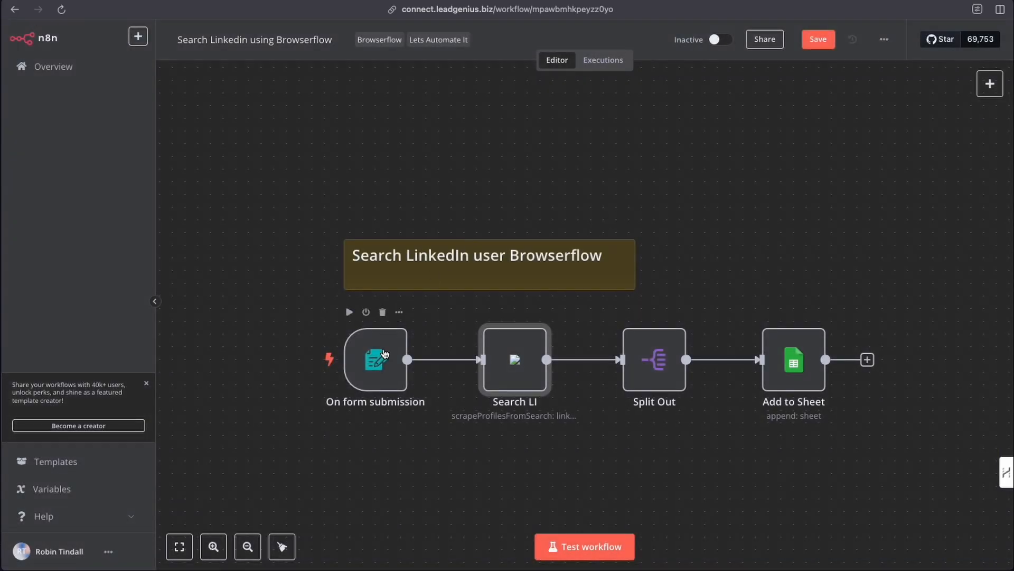
pyautogui.moveTo(382, 350); pyautogui.dragTo(381, 364)
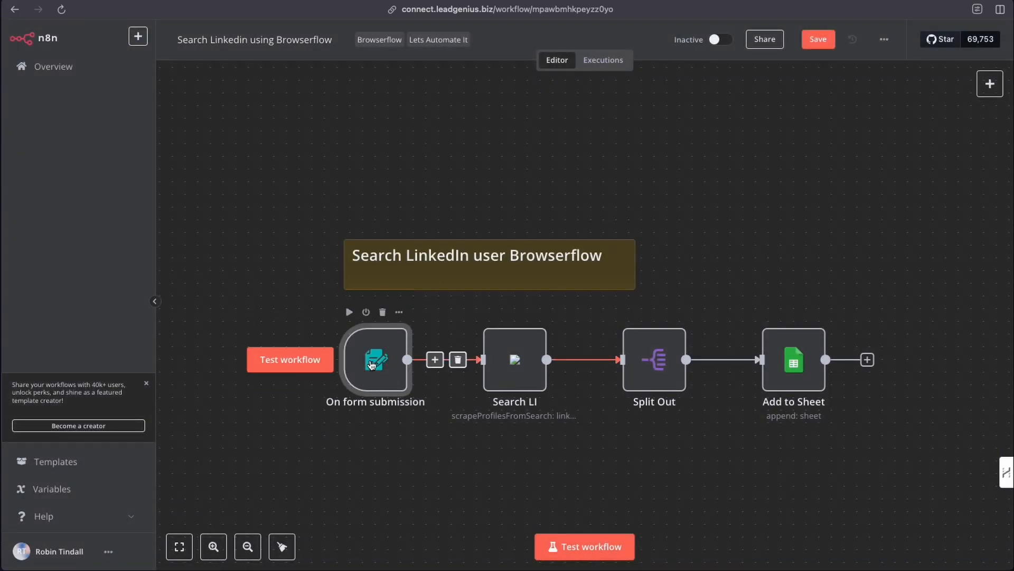
pyautogui.click(516, 366)
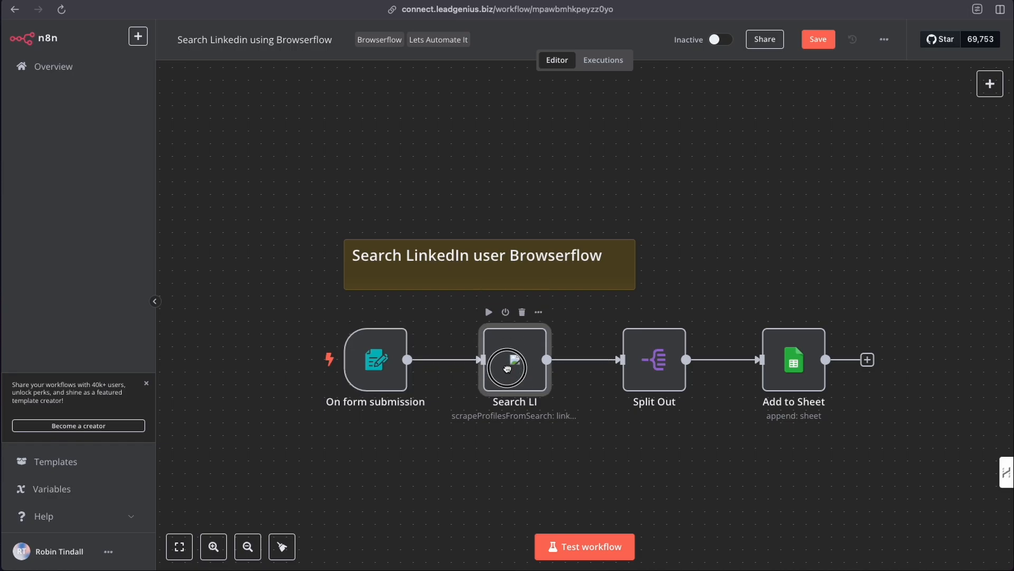
pyautogui.doubleClick(517, 366)
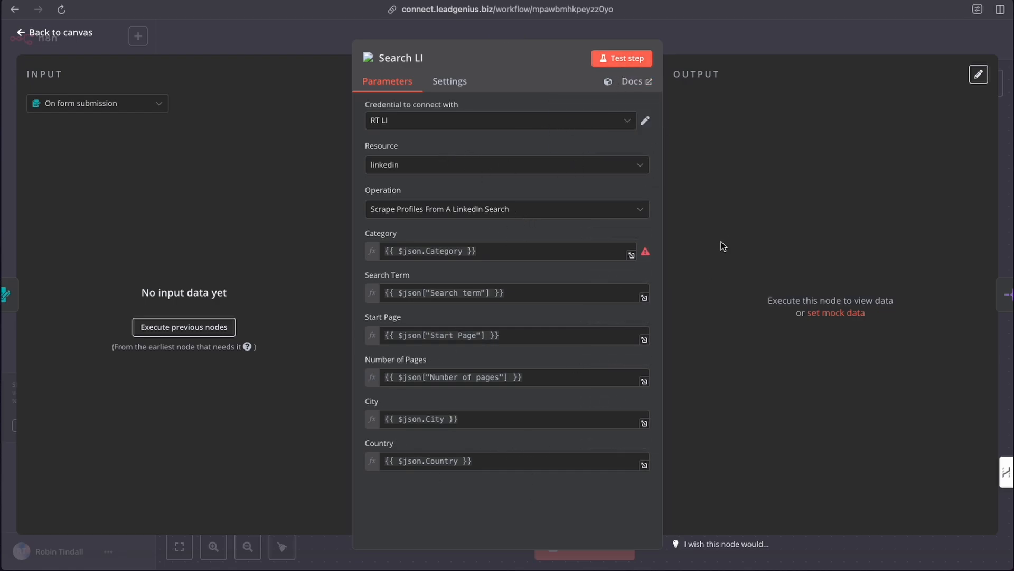
pyautogui.click(709, 42)
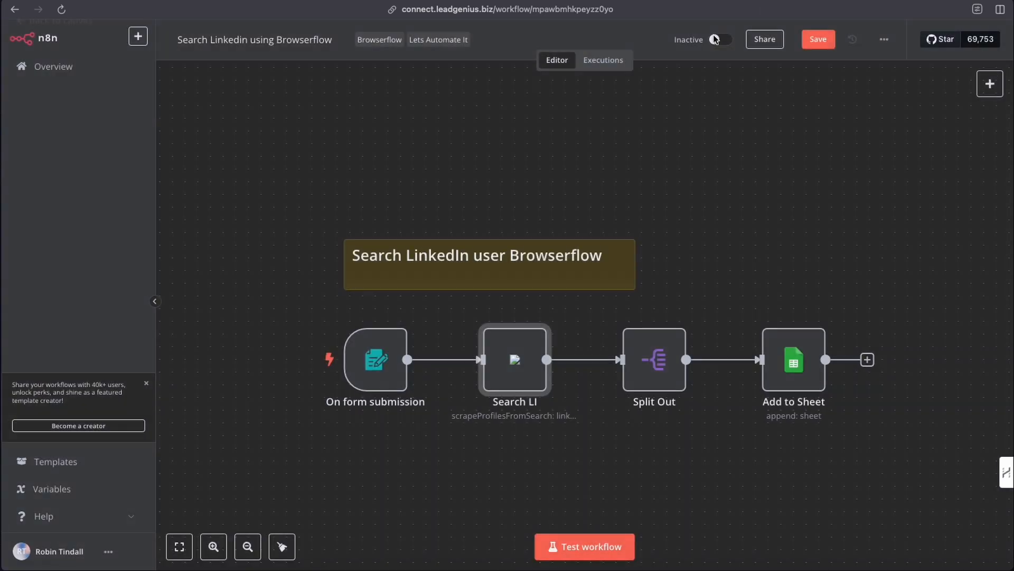
# - Open the On form submission node and review its form description and all form elements from Search term to Start Page
pyautogui.doubleClick(379, 362)
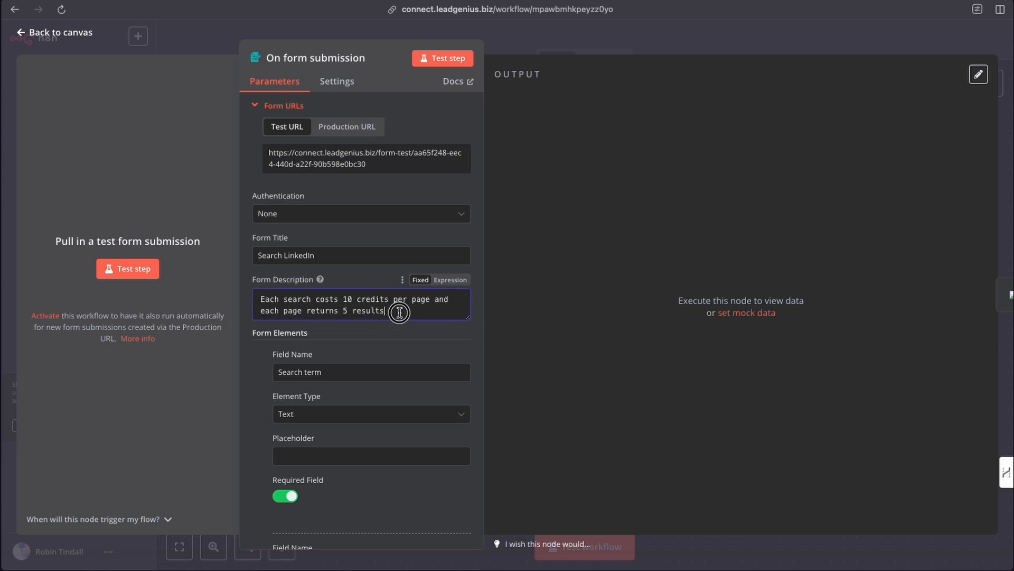
pyautogui.moveTo(399, 313); pyautogui.dragTo(263, 303)
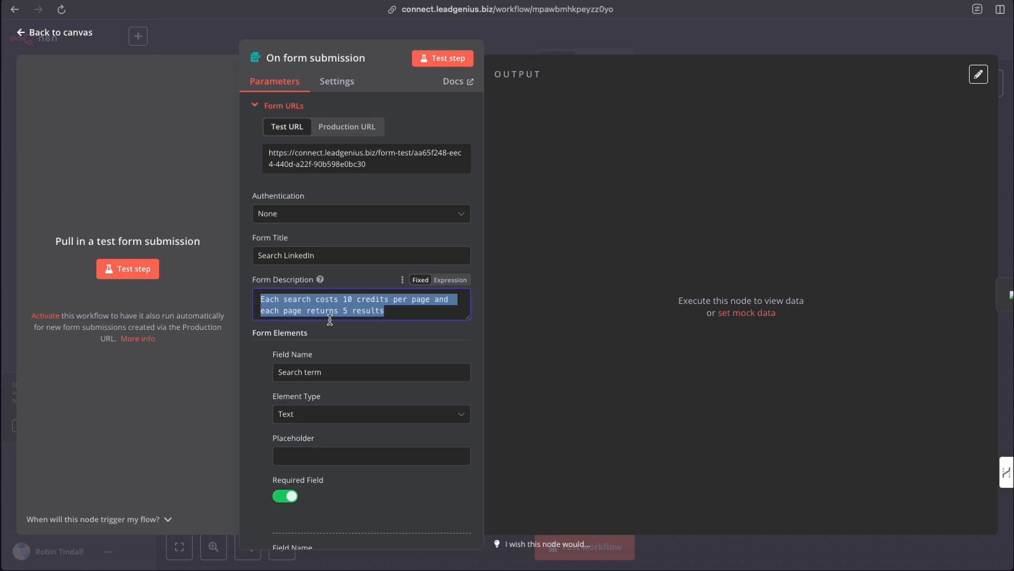
pyautogui.click(428, 332)
pyautogui.scroll(-3, 426, 331)
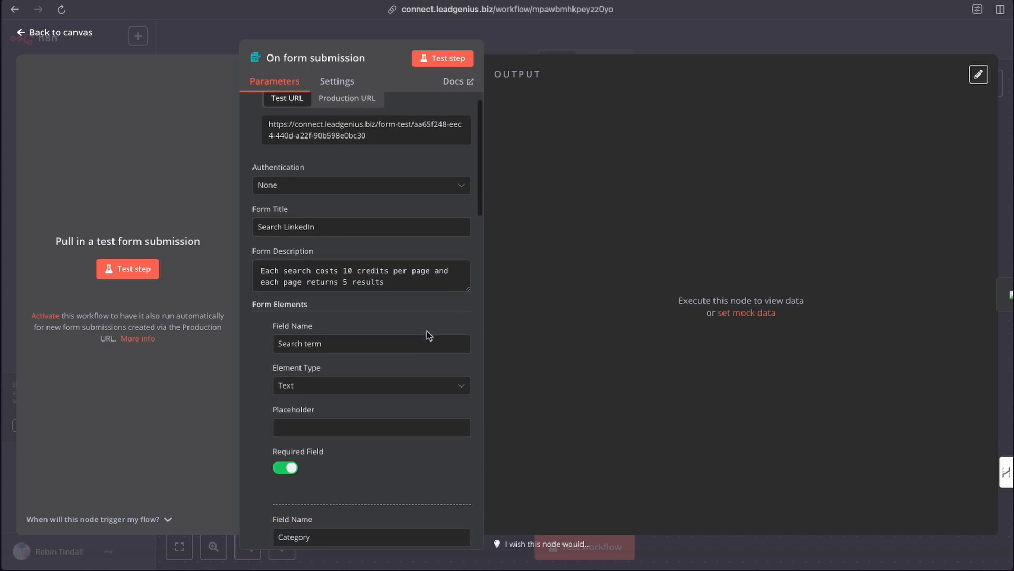
pyautogui.scroll(-6, 316, 295)
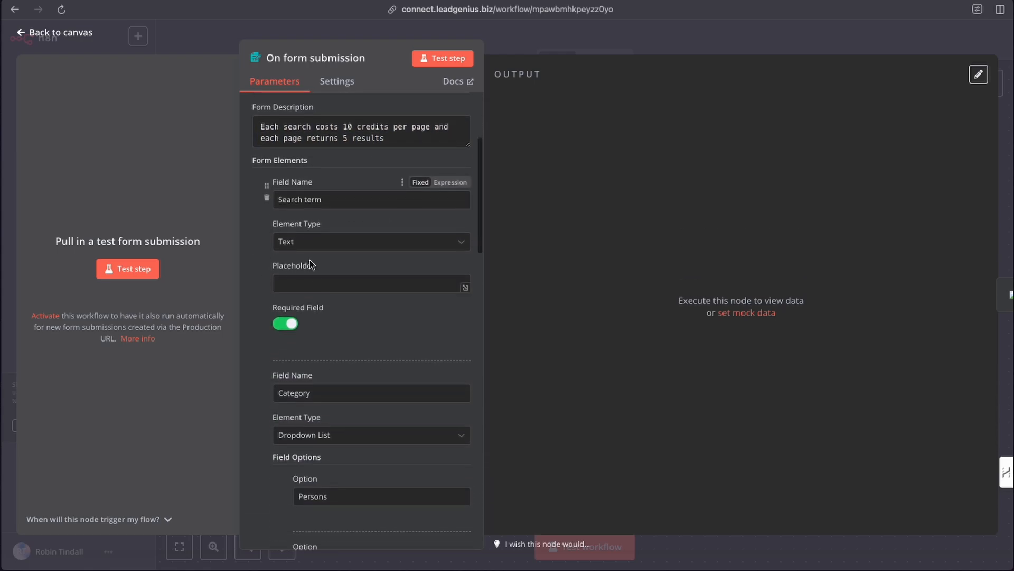
pyautogui.scroll(-3, 299, 255)
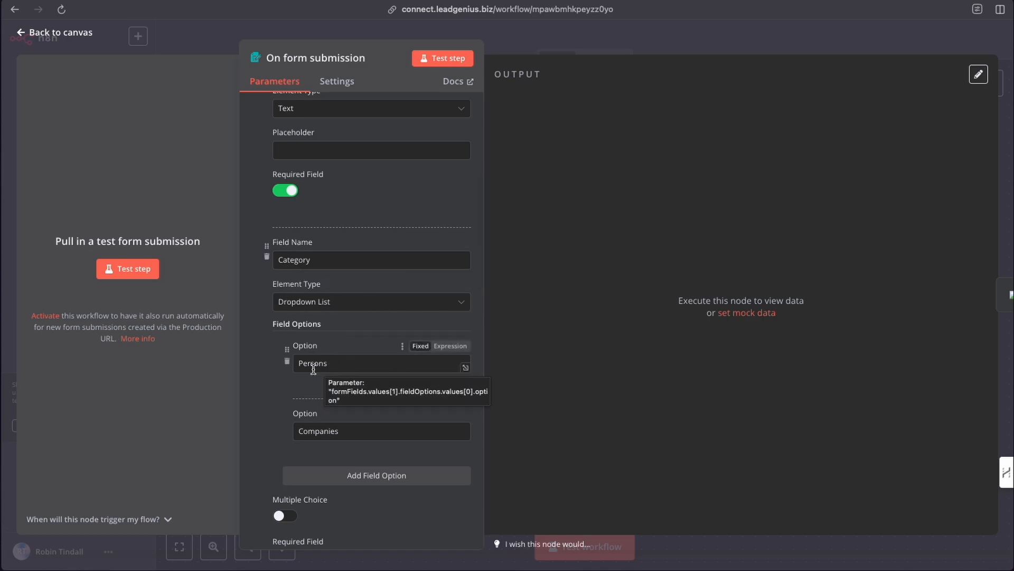
pyautogui.scroll(-1, 350, 367)
pyautogui.scroll(-10, 351, 368)
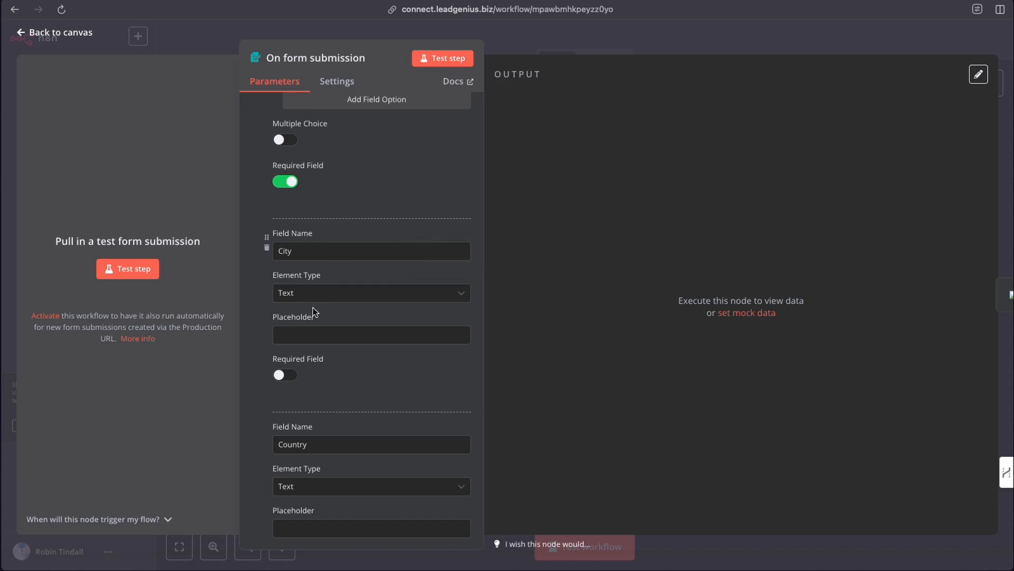
pyautogui.scroll(-5, 317, 307)
pyautogui.scroll(-3, 357, 312)
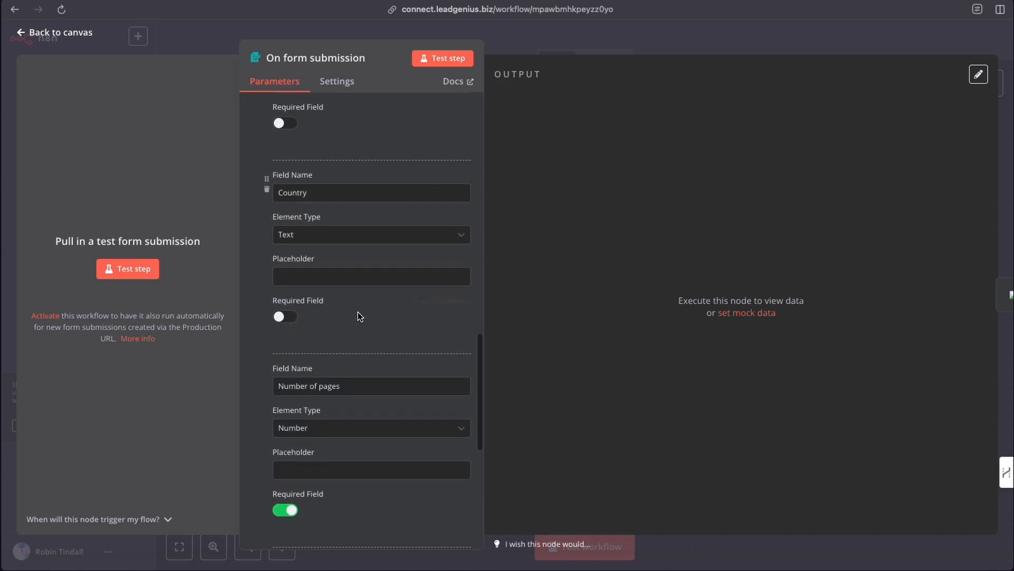
pyautogui.scroll(-4, 338, 292)
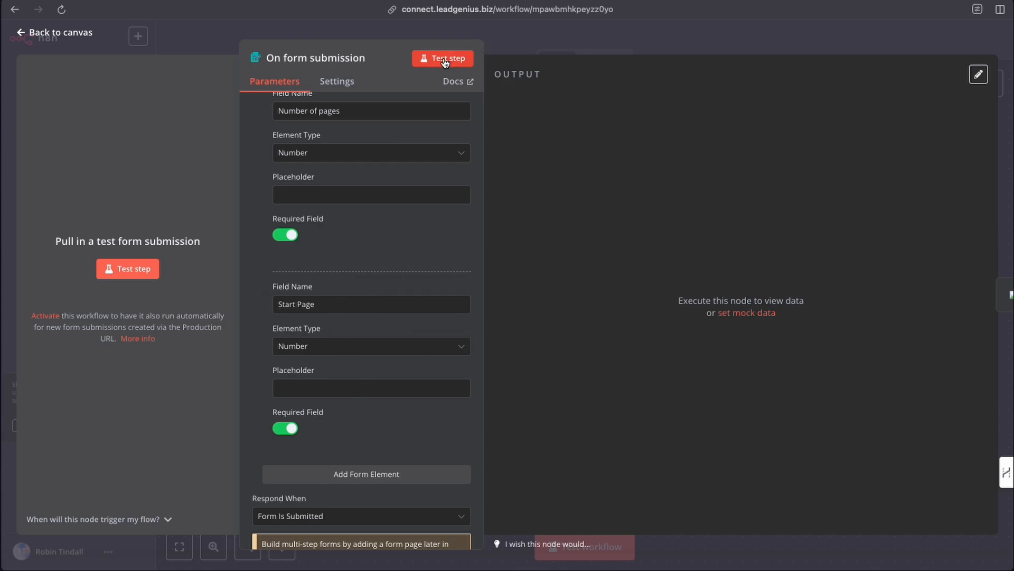
# - Test the form trigger and fill in the search term "digital marketer" with the category Persons
pyautogui.click(444, 60)
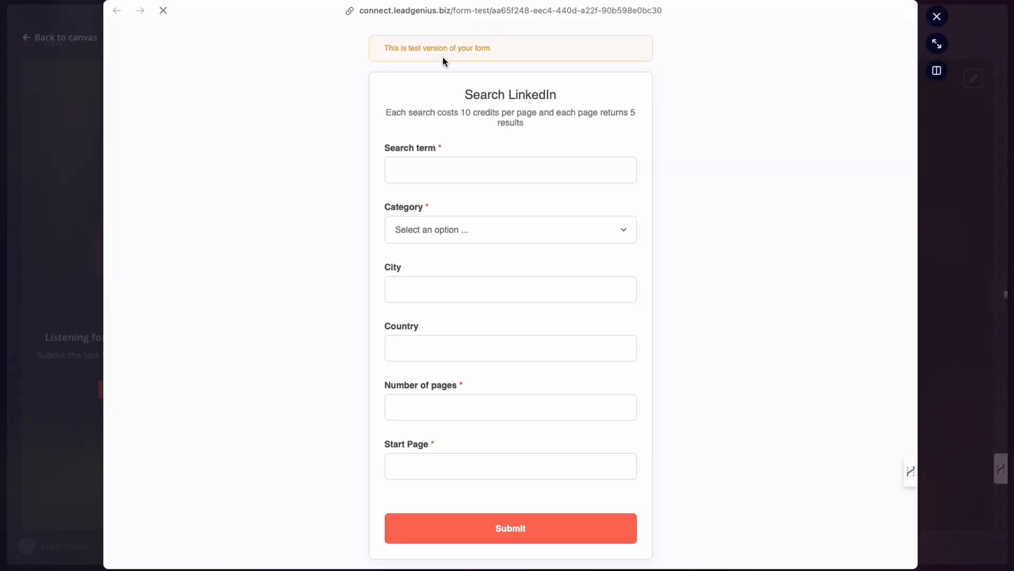
pyautogui.click(420, 171)
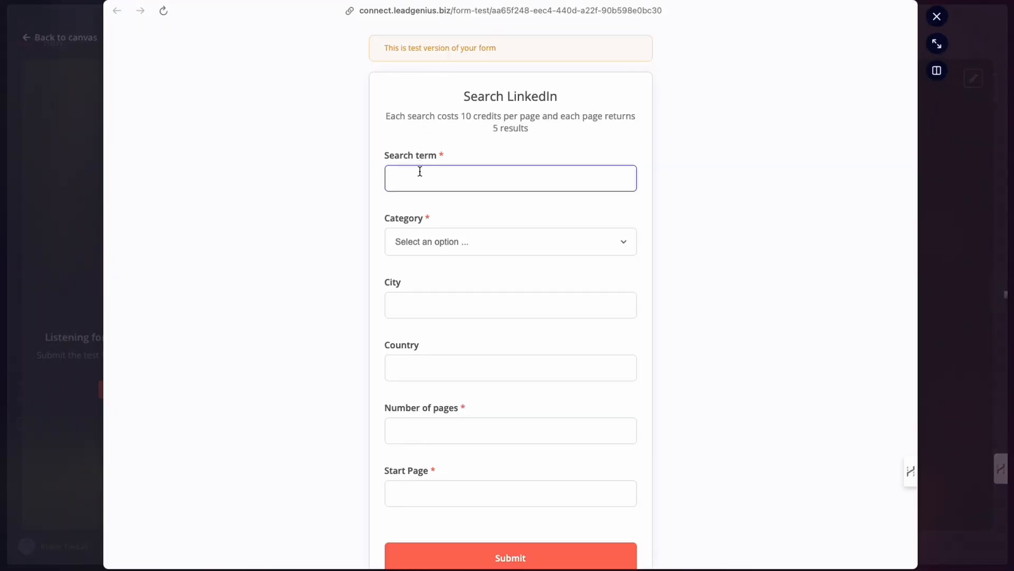
pyautogui.write('digital marketer')
pyautogui.click(420, 243)
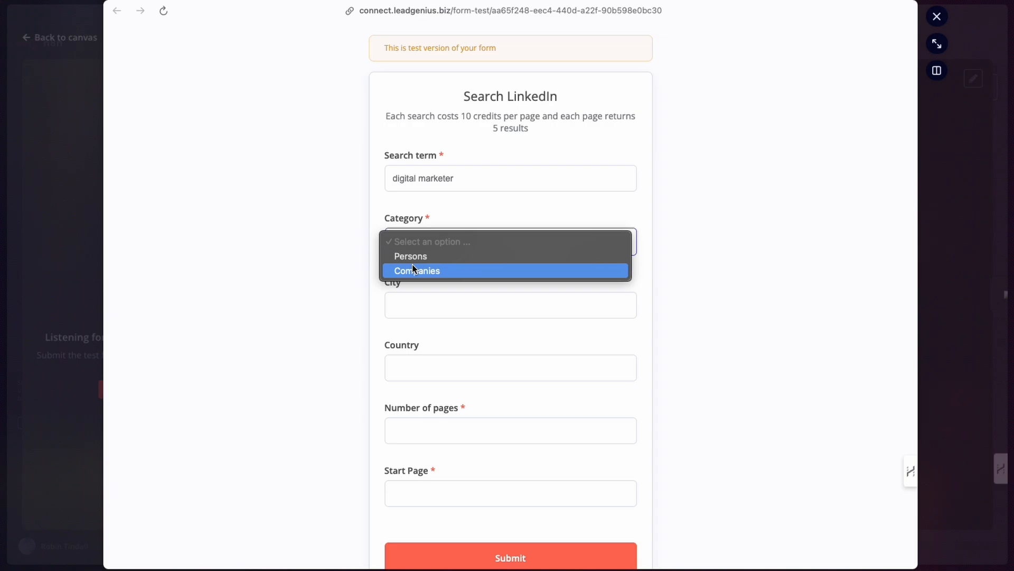
pyautogui.click(415, 259)
# - Fill in the city Cape Town and country South Africa, and set both the number of pages and the start page to 1
pyautogui.click(410, 306)
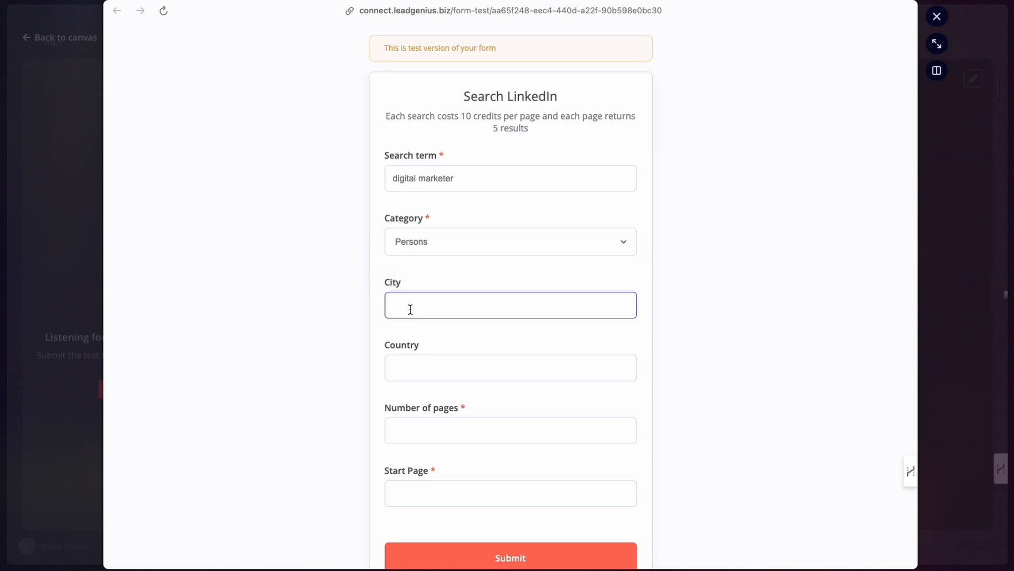
pyautogui.write('Cape Town')
pyautogui.click(405, 366)
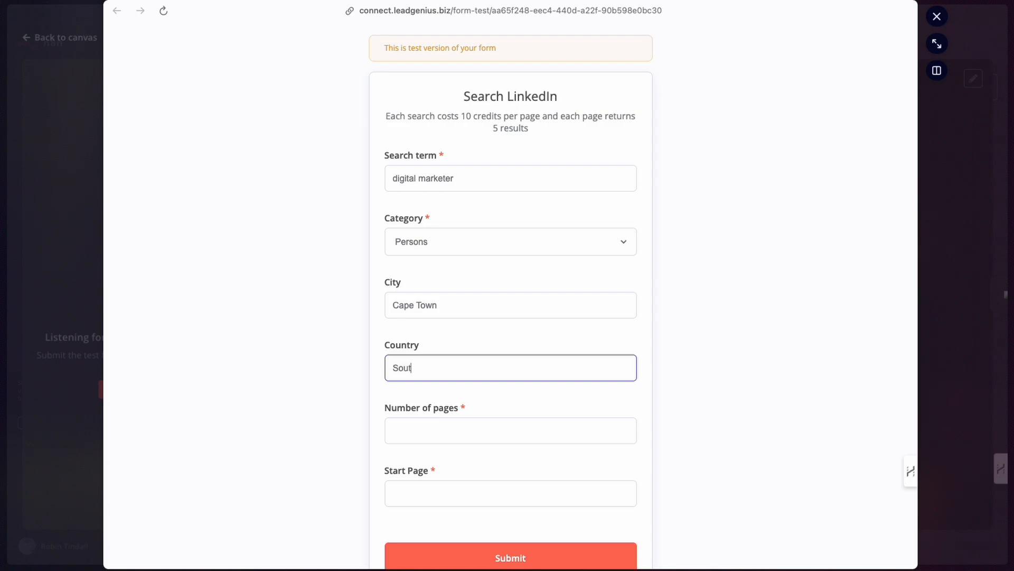
pyautogui.write('South Africa')
pyautogui.click(421, 437)
pyautogui.write('1')
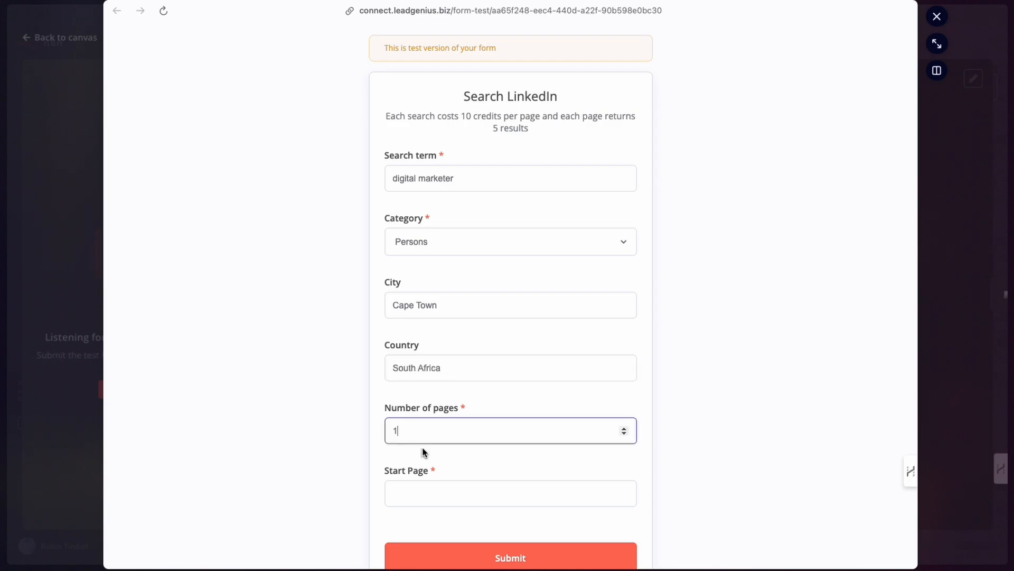
pyautogui.click(417, 499)
pyautogui.write('1')
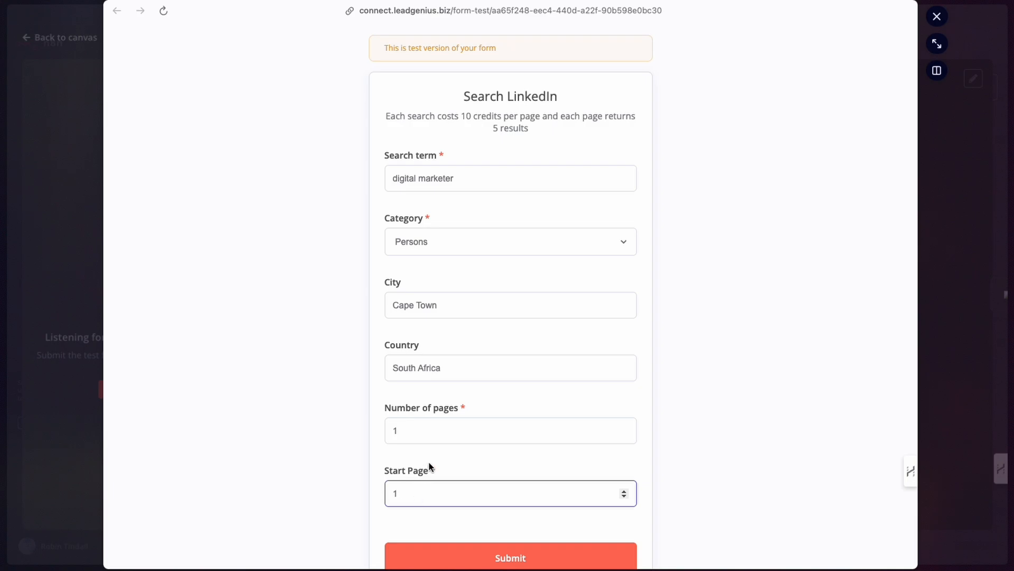
# - Submit the Search LinkedIn test form and close its window to return to the form trigger node
pyautogui.click(494, 462)
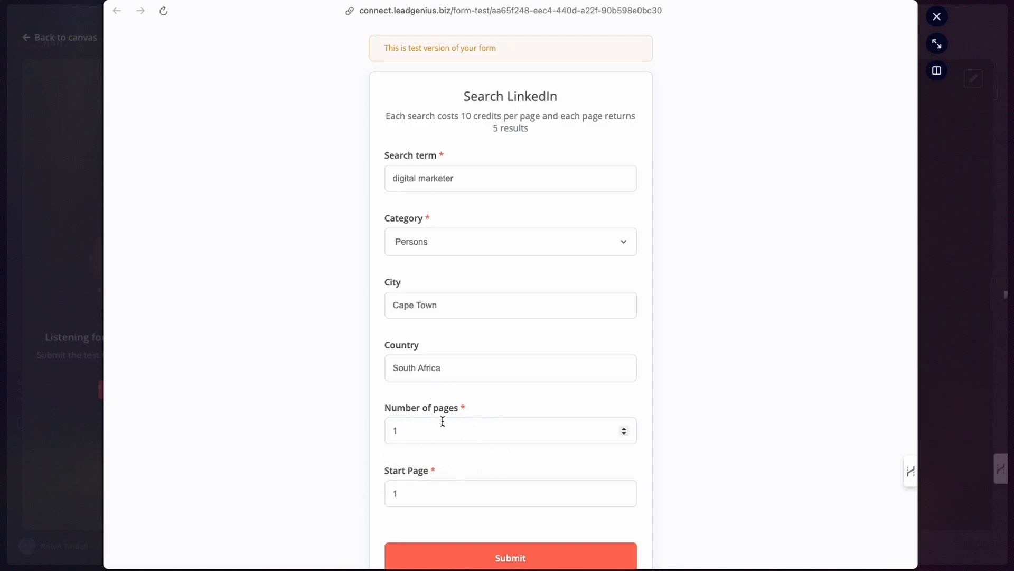
pyautogui.click(487, 552)
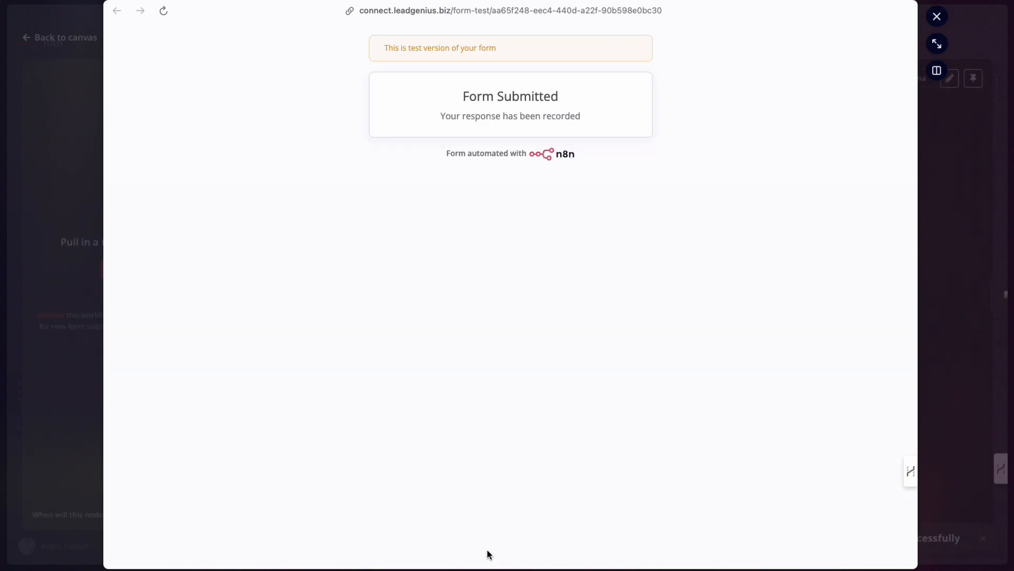
pyautogui.click(937, 16)
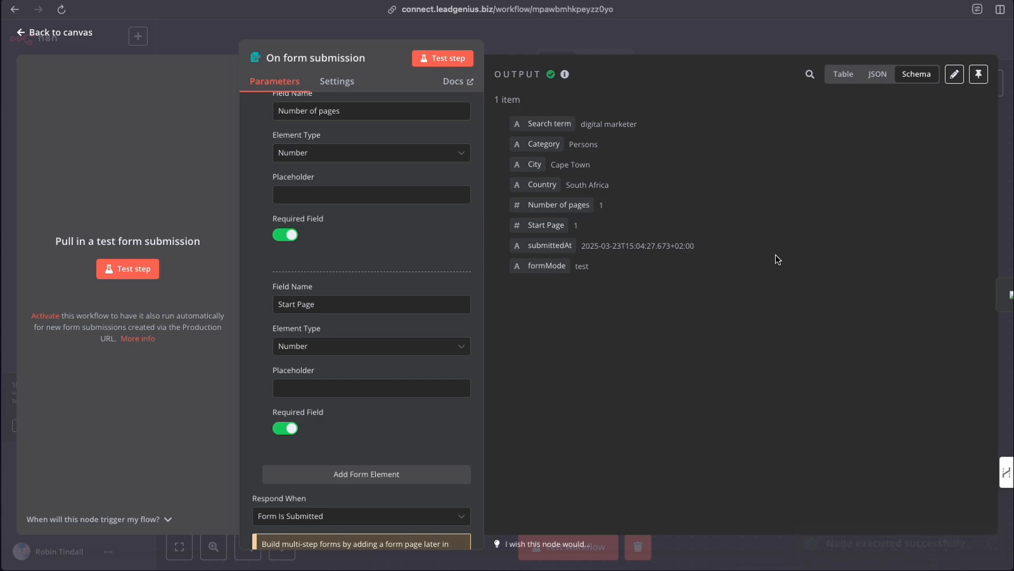
# - Pin the form trigger's test submission data and run a test of the Search LI node
pyautogui.click(978, 74)
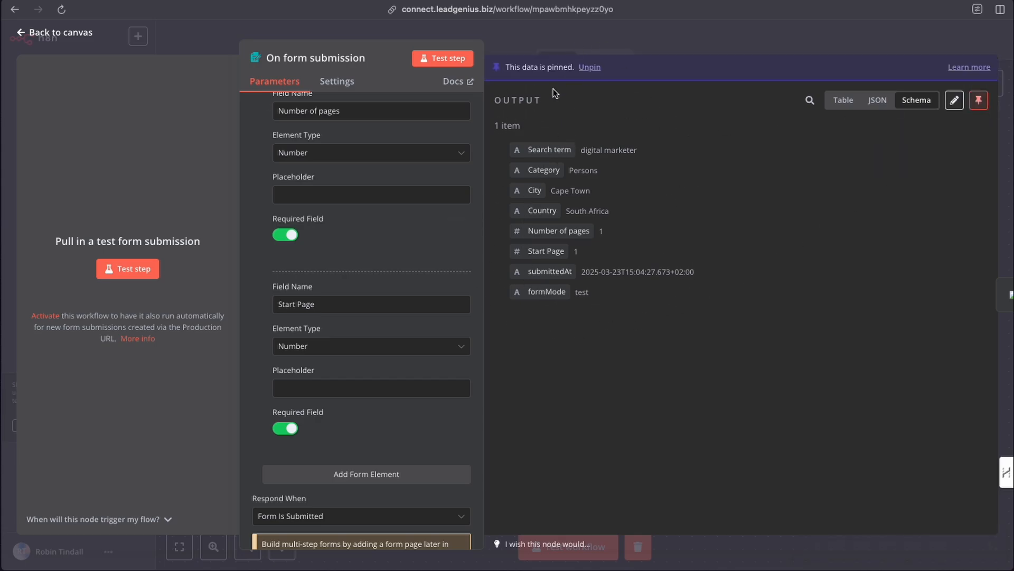
pyautogui.click(506, 33)
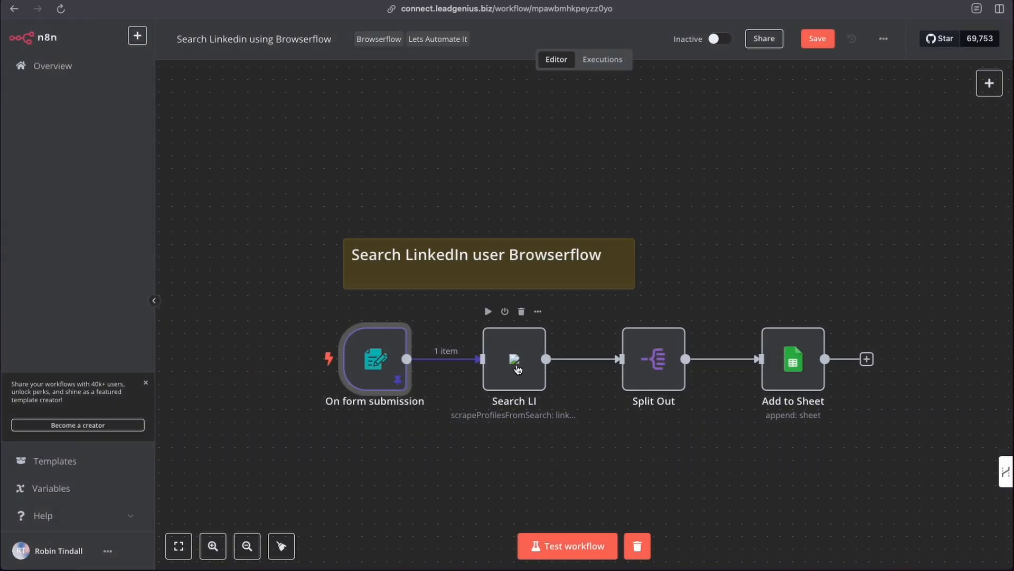
pyautogui.doubleClick(518, 368)
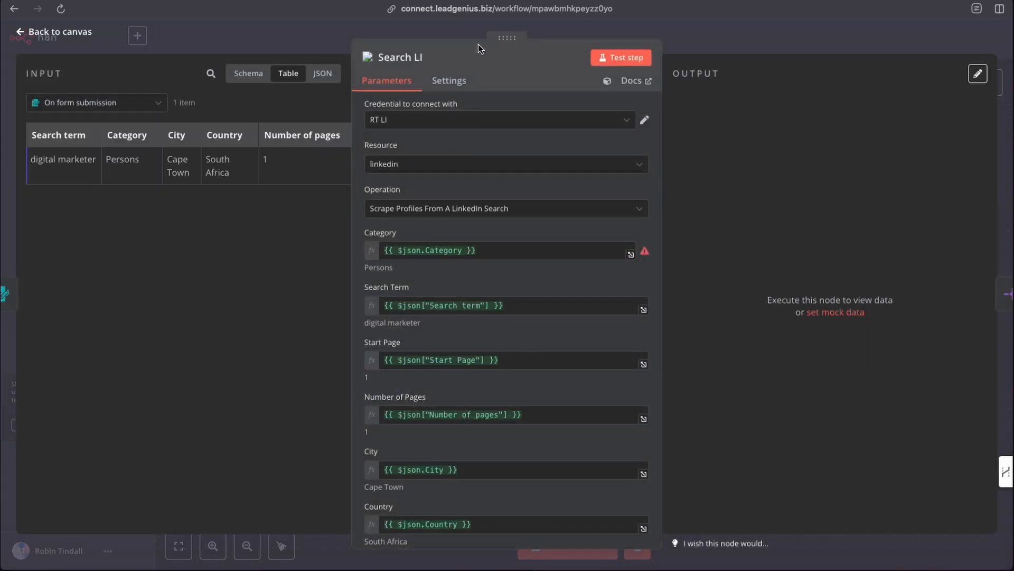
pyautogui.scroll(-1, 490, 331)
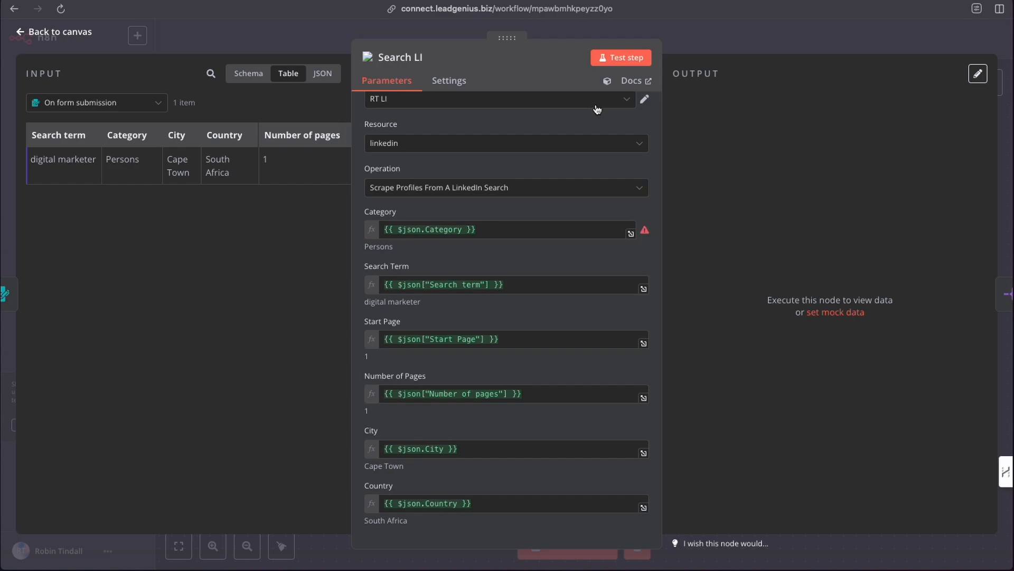
pyautogui.click(622, 63)
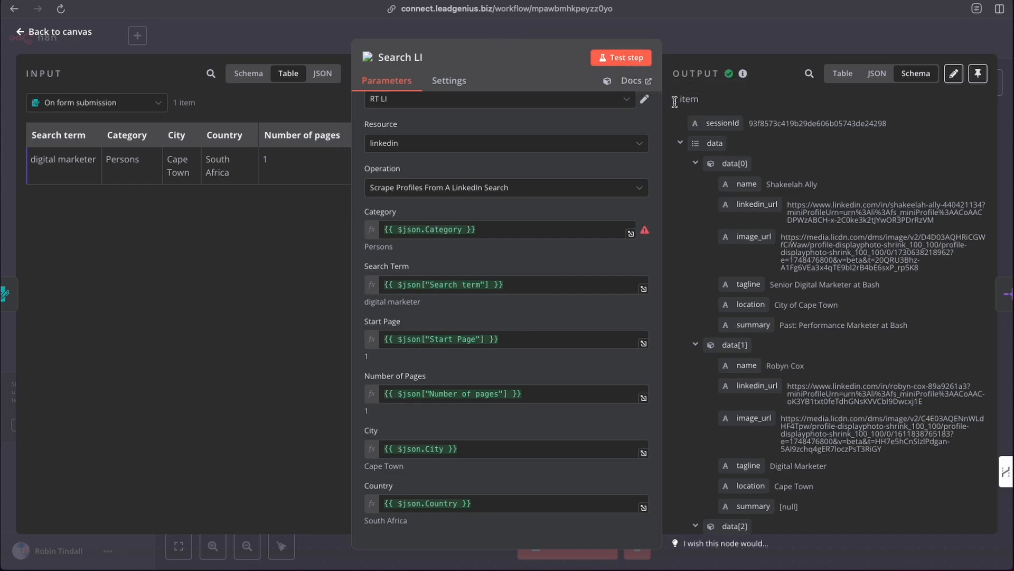
# - Examine the Search LI output, comparing the item count with the individual profile entries and their taglines, and return to the canvas
pyautogui.moveTo(674, 100); pyautogui.dragTo(708, 102)
pyautogui.moveTo(722, 164); pyautogui.dragTo(750, 164)
pyautogui.scroll(-3, 793, 348)
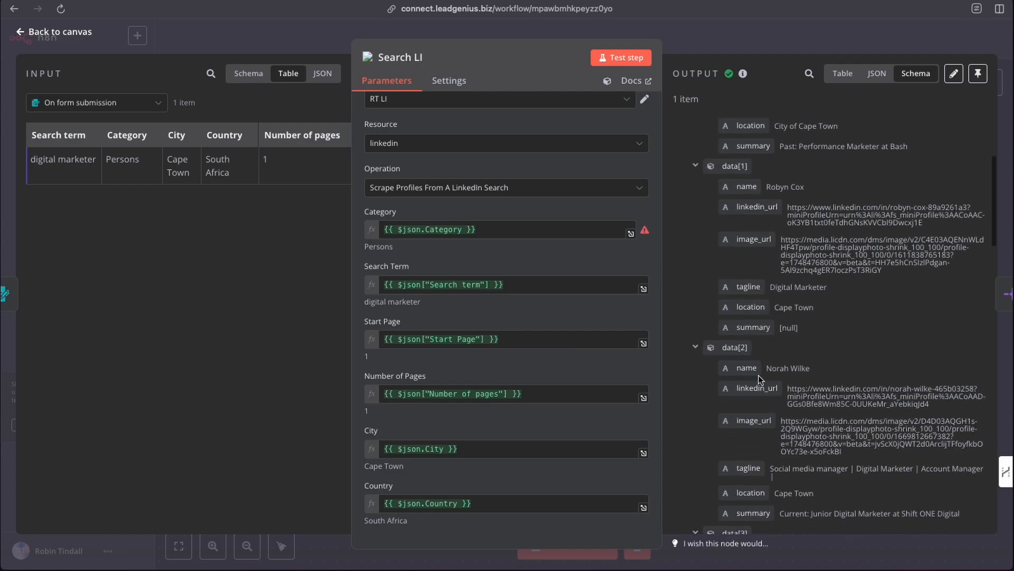
pyautogui.scroll(-4, 779, 367)
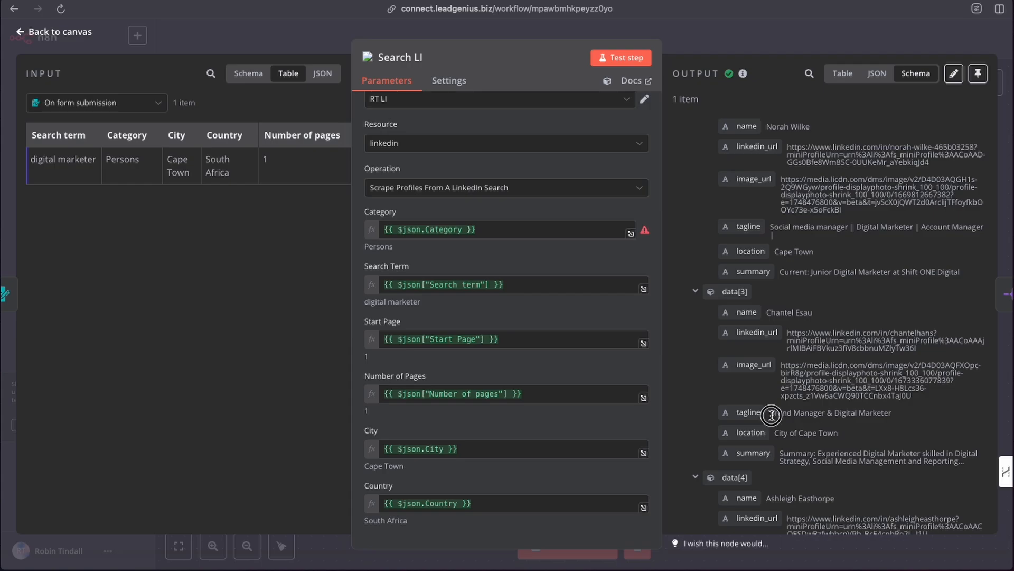
pyautogui.moveTo(771, 415); pyautogui.dragTo(905, 417)
pyautogui.scroll(3, 826, 398)
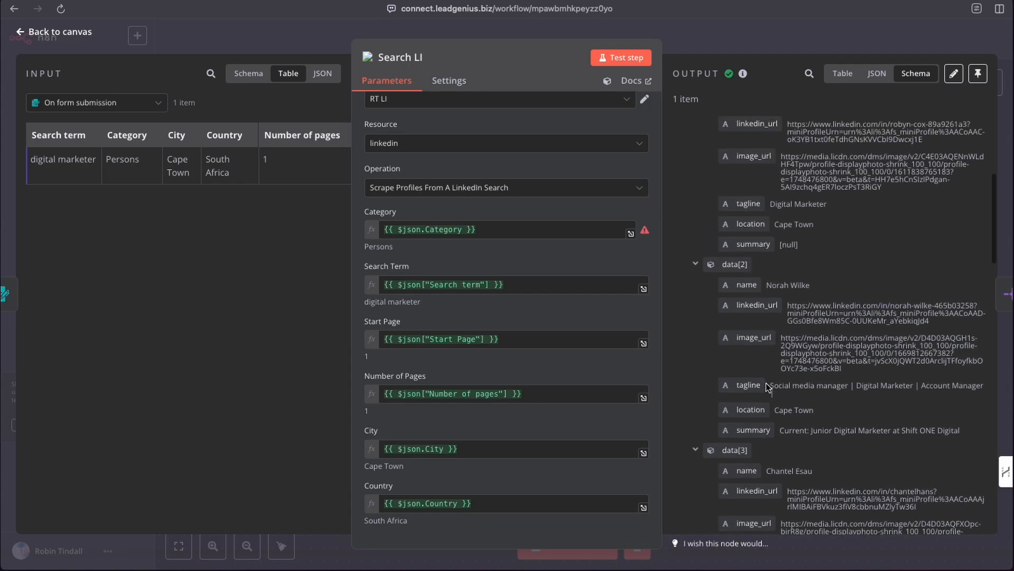
pyautogui.moveTo(770, 385); pyautogui.dragTo(960, 385)
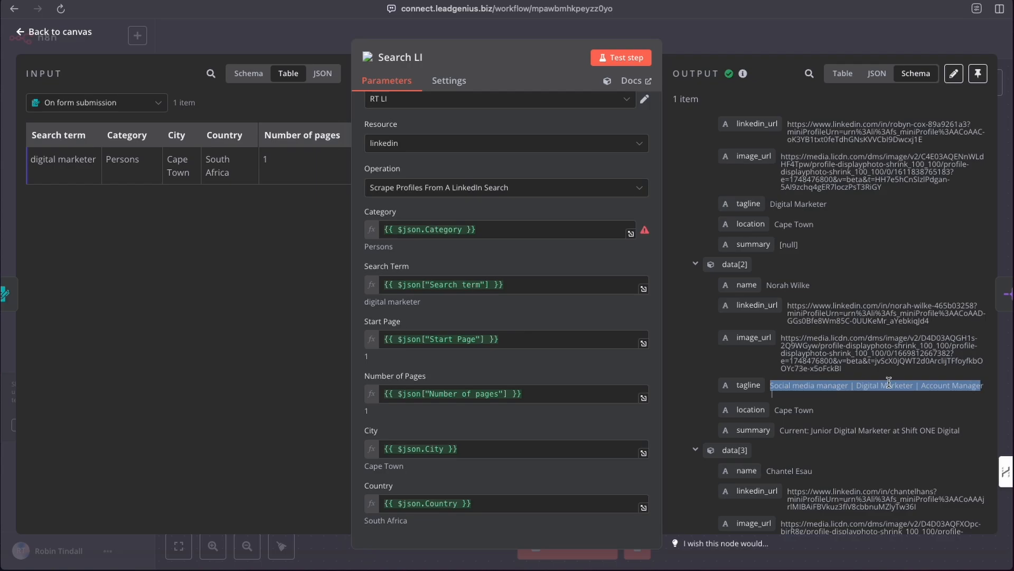
pyautogui.scroll(2, 828, 323)
pyautogui.click(786, 285)
pyautogui.tripleClick(787, 285)
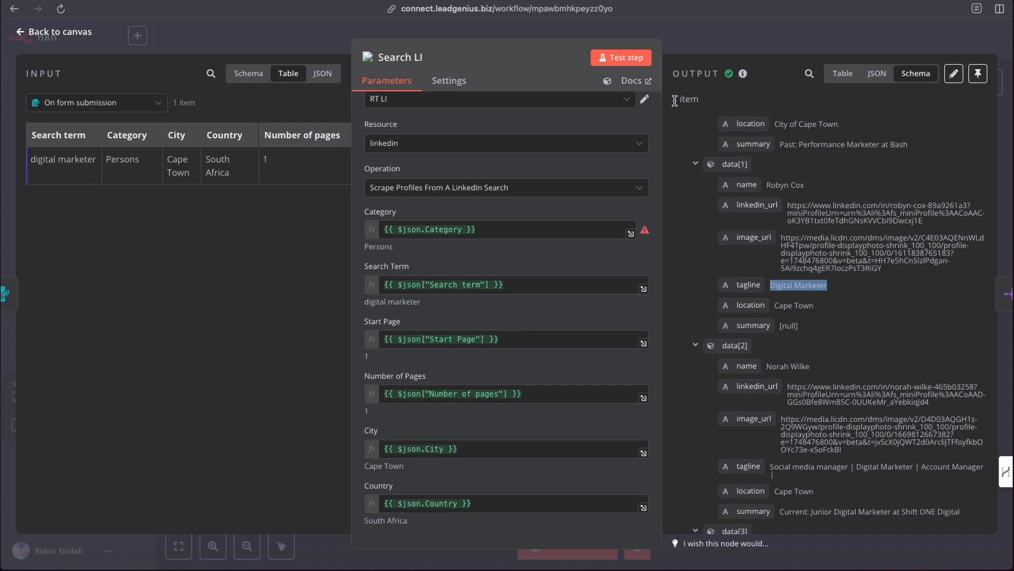
pyautogui.moveTo(674, 100); pyautogui.dragTo(708, 100)
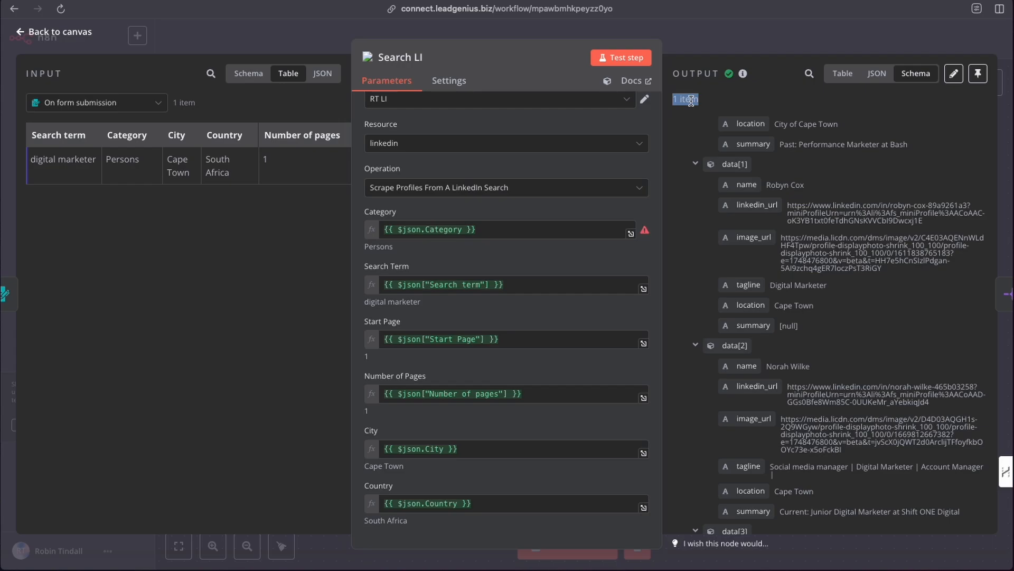
pyautogui.click(680, 43)
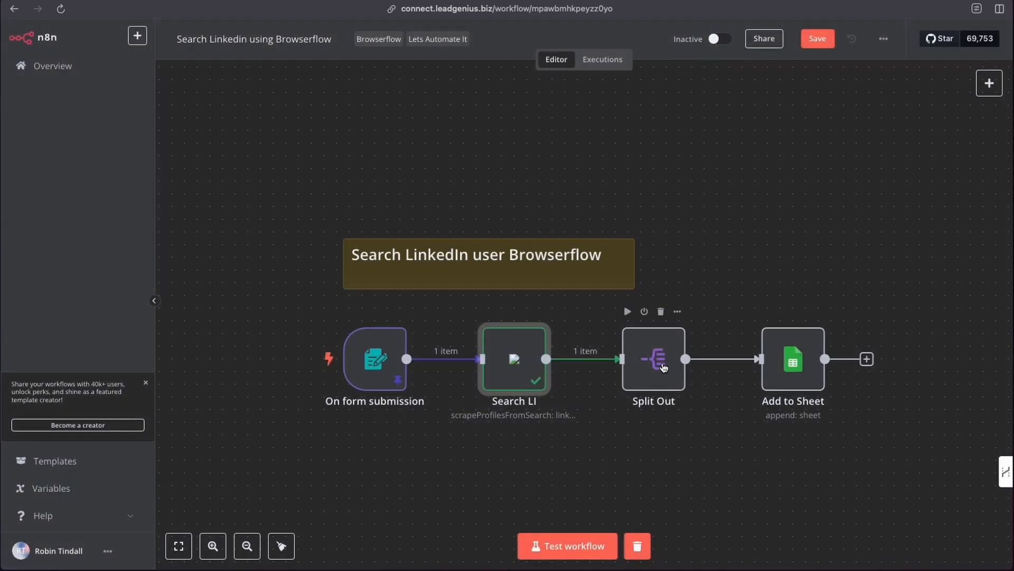
# - Search the node library for "split" to locate the Split Out node, and close the library without adding anything
pyautogui.moveTo(657, 370)
pyautogui.mouseDown()
pyautogui.moveTo(658, 301)
pyautogui.moveTo(655, 372)
pyautogui.mouseUp()
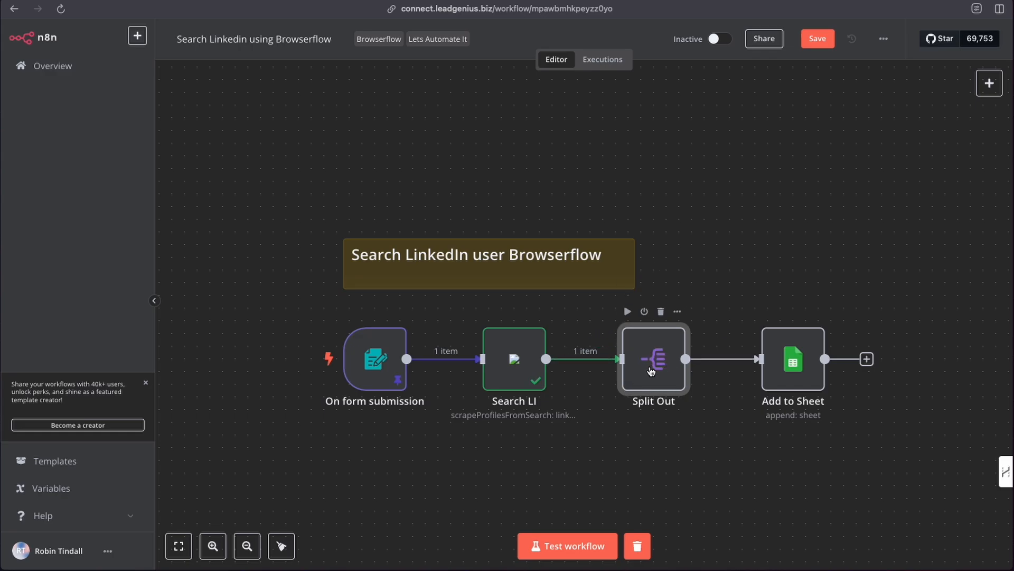
pyautogui.click(989, 81)
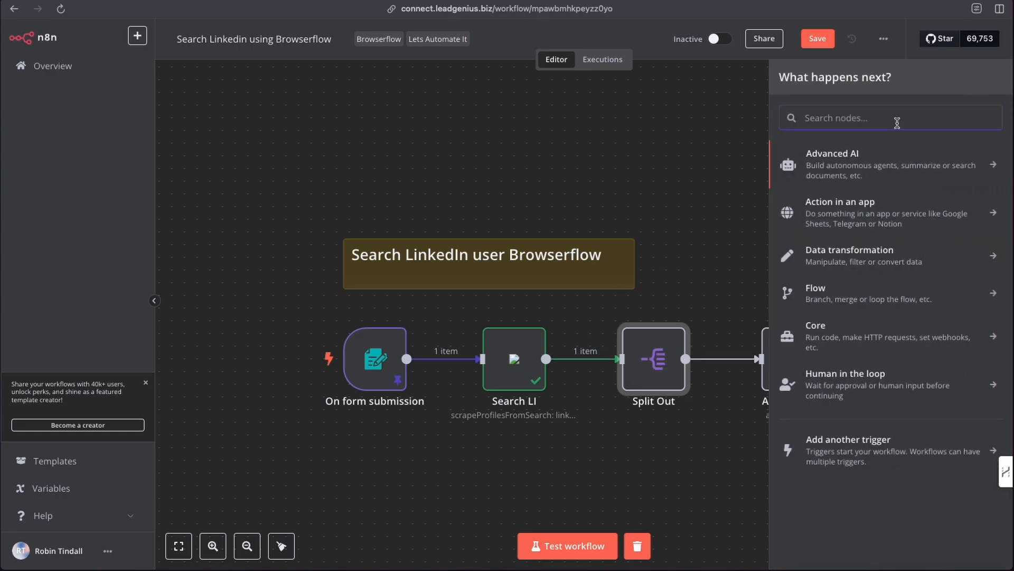
pyautogui.write('split')
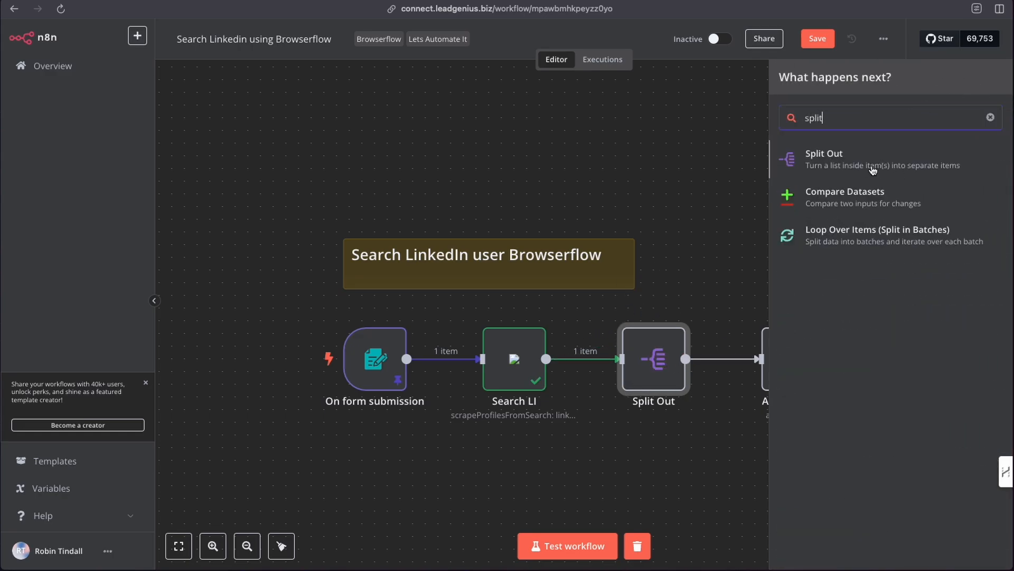
pyautogui.click(691, 148)
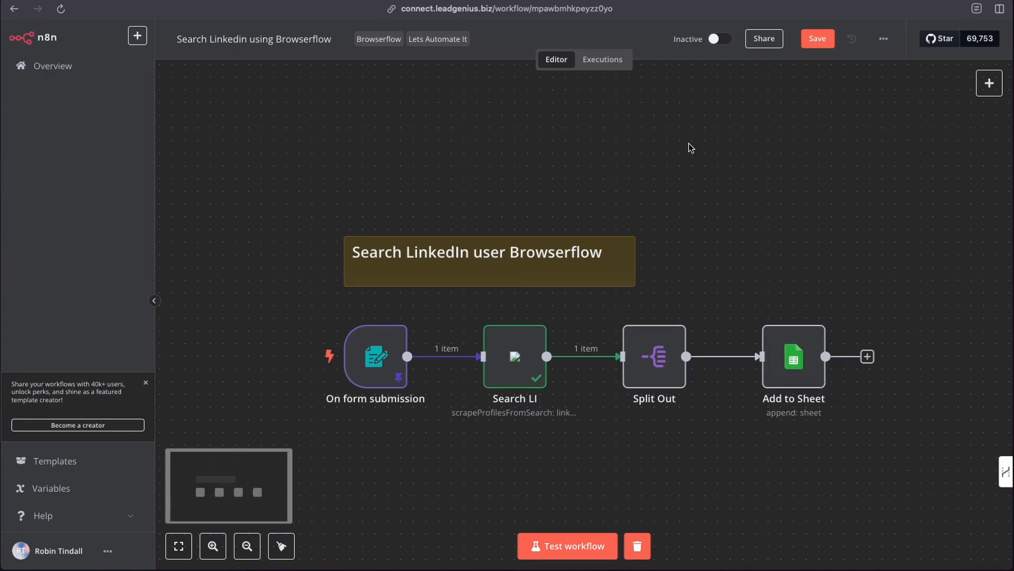
# - In the Split Out node, map the Search LI data list as the field to split out and test the node
pyautogui.doubleClick(638, 369)
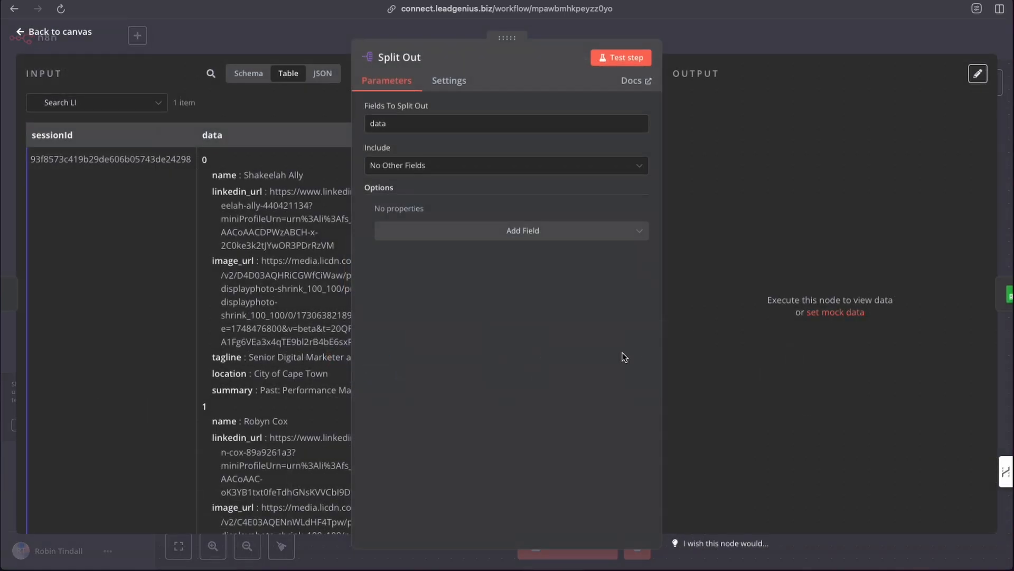
pyautogui.click(246, 73)
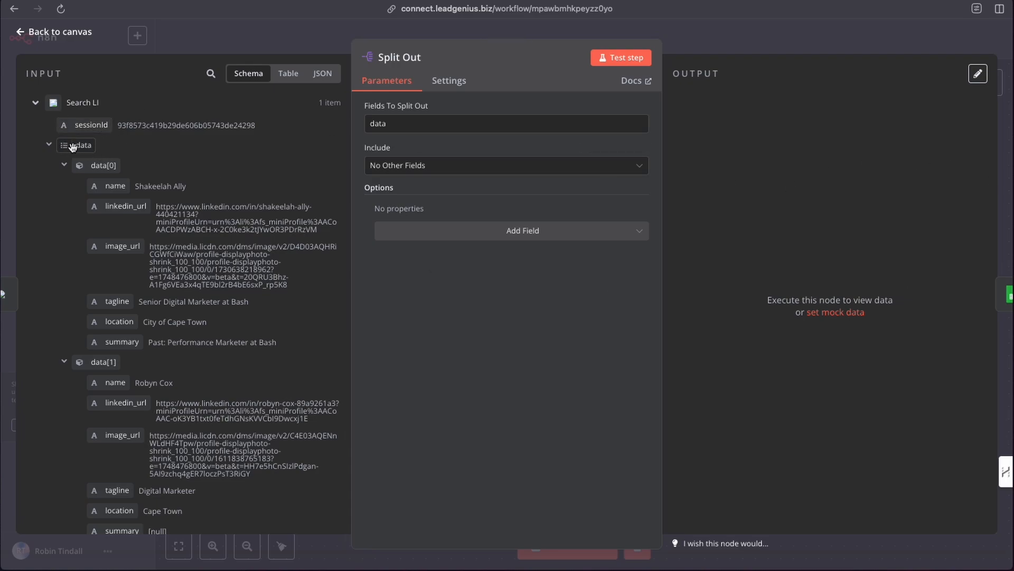
pyautogui.moveTo(82, 146); pyautogui.dragTo(385, 125)
pyautogui.scroll(-1, 109, 367)
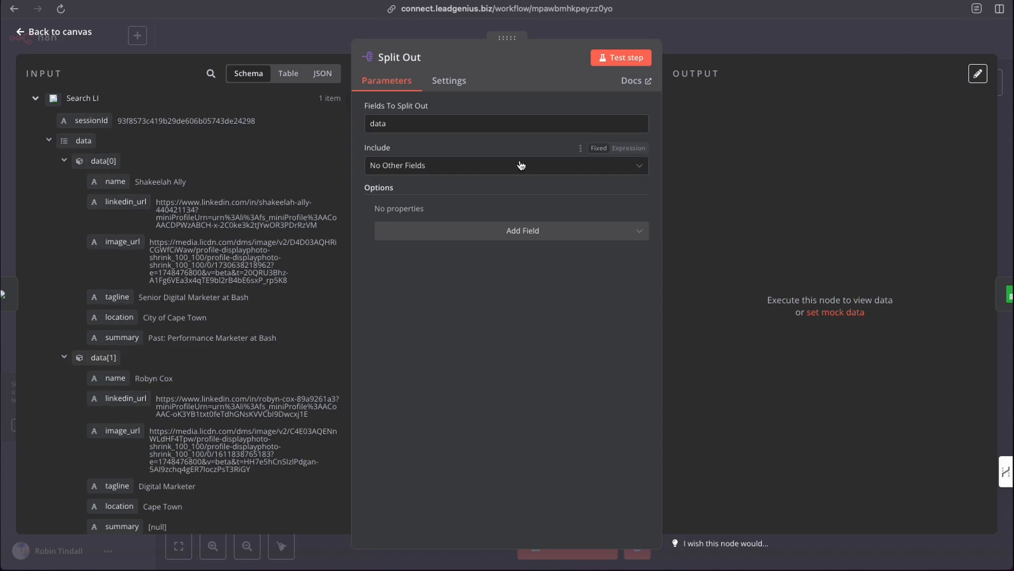
pyautogui.click(623, 58)
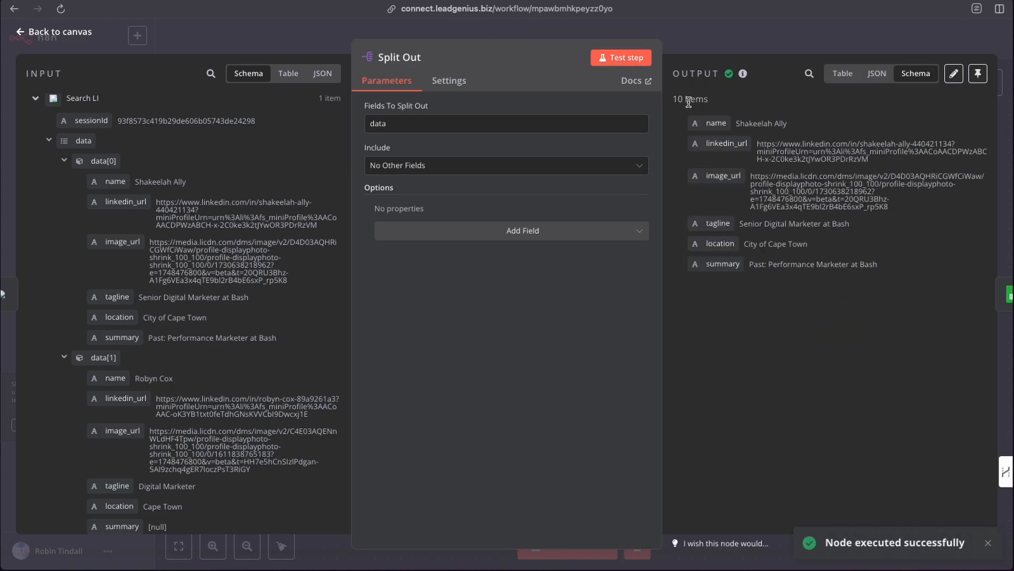
# - View the Split Out output as a table, examine all its profile rows, and return to the canvas
pyautogui.click(843, 74)
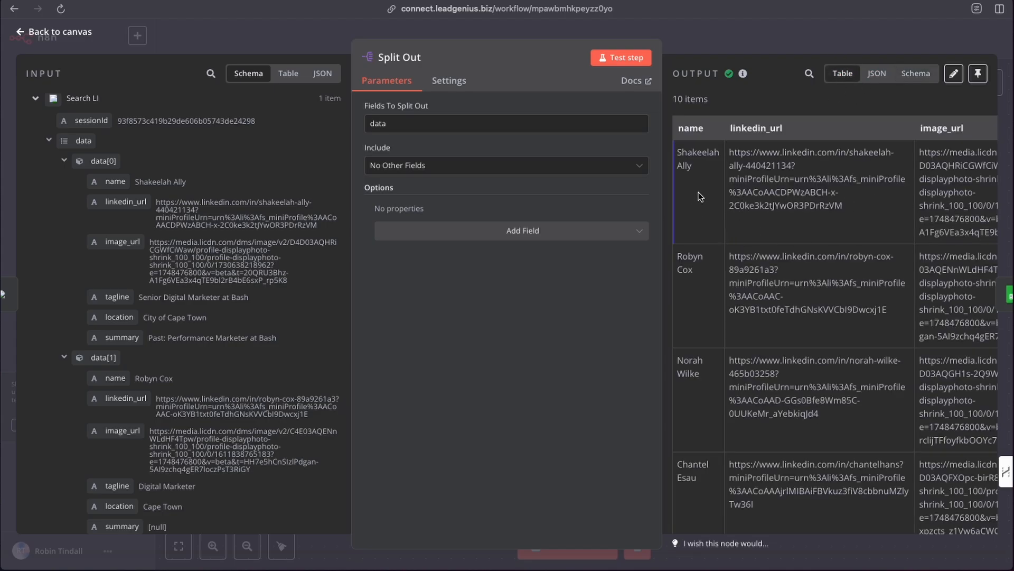
pyautogui.scroll(-8, 703, 299)
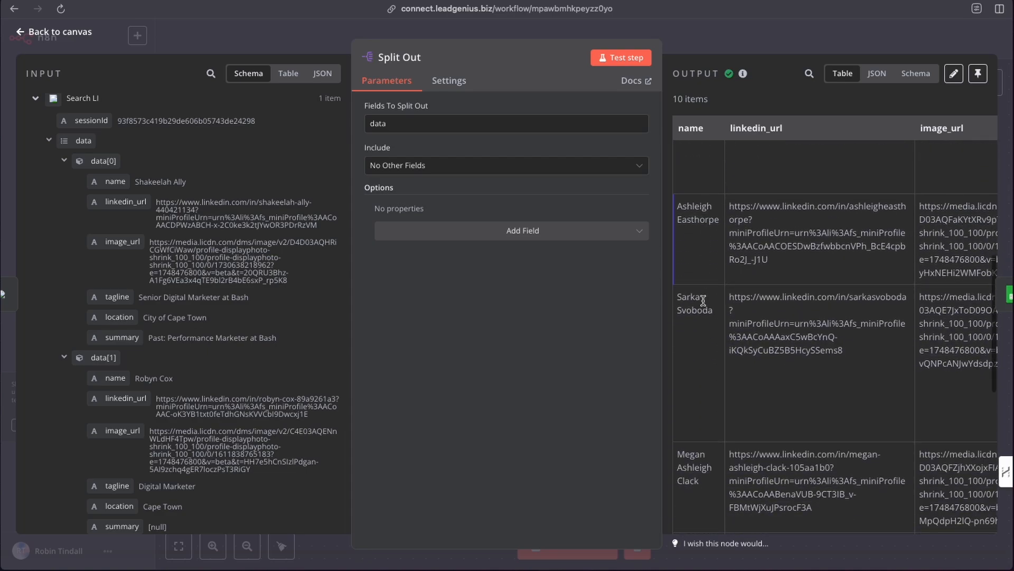
pyautogui.scroll(-10, 703, 301)
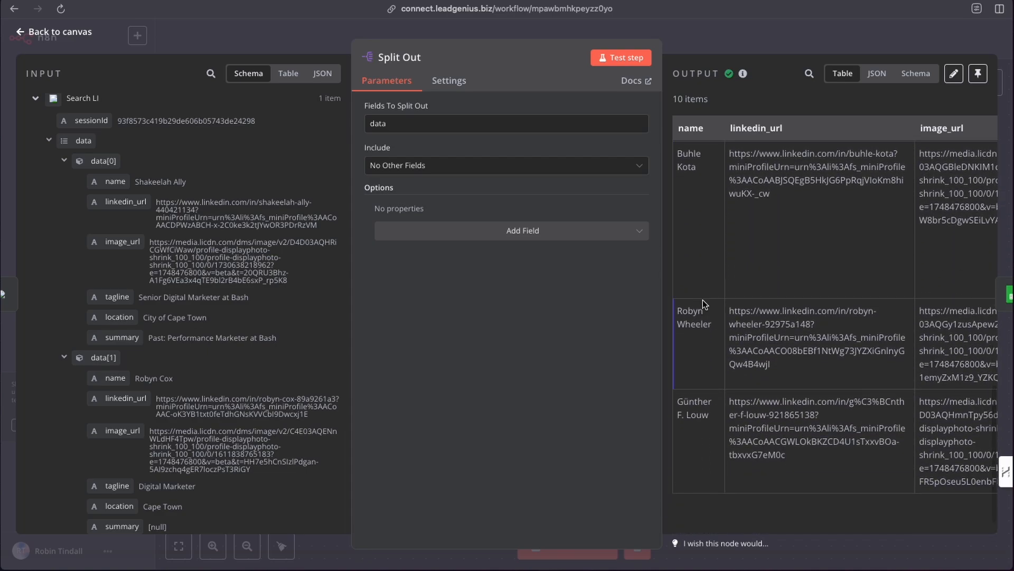
pyautogui.scroll(15, 703, 304)
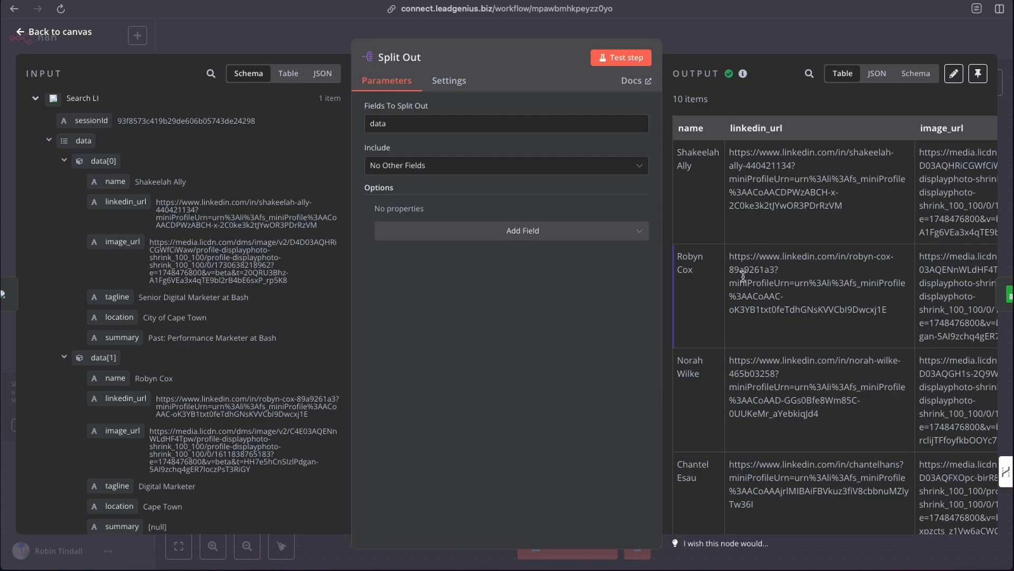
pyautogui.scroll(-8, 742, 275)
pyautogui.scroll(-3, 740, 276)
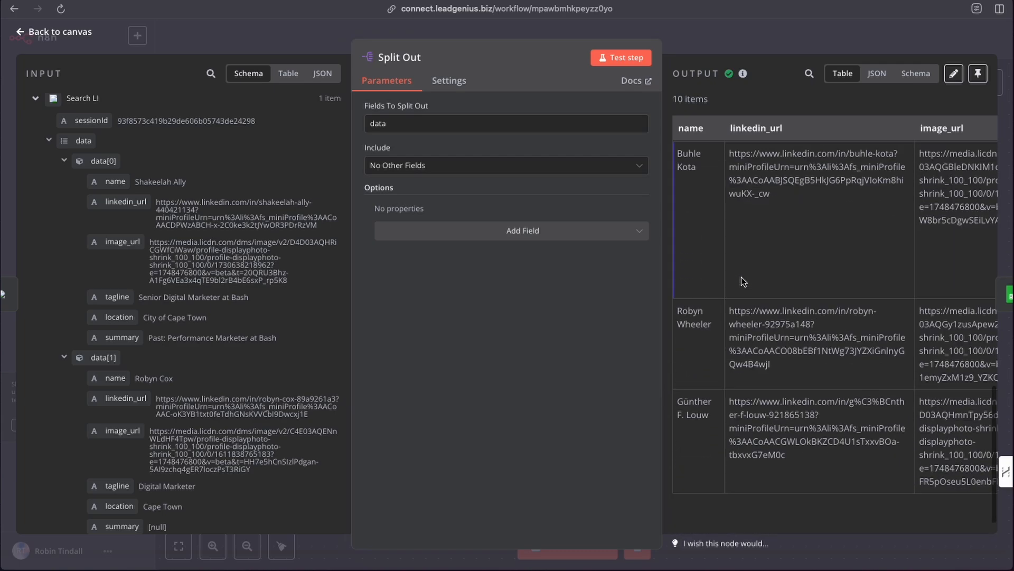
pyautogui.scroll(10, 741, 277)
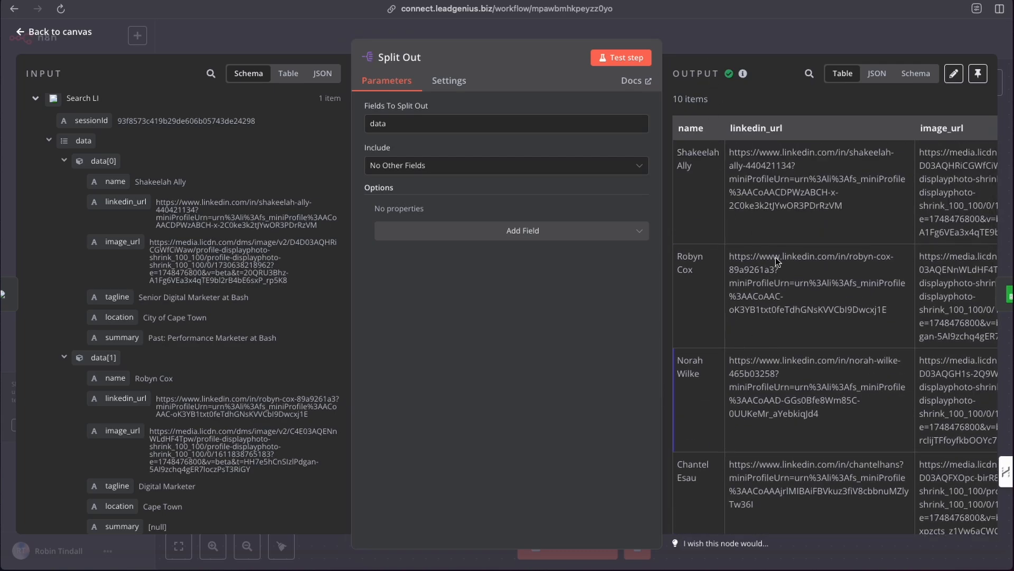
pyautogui.click(719, 39)
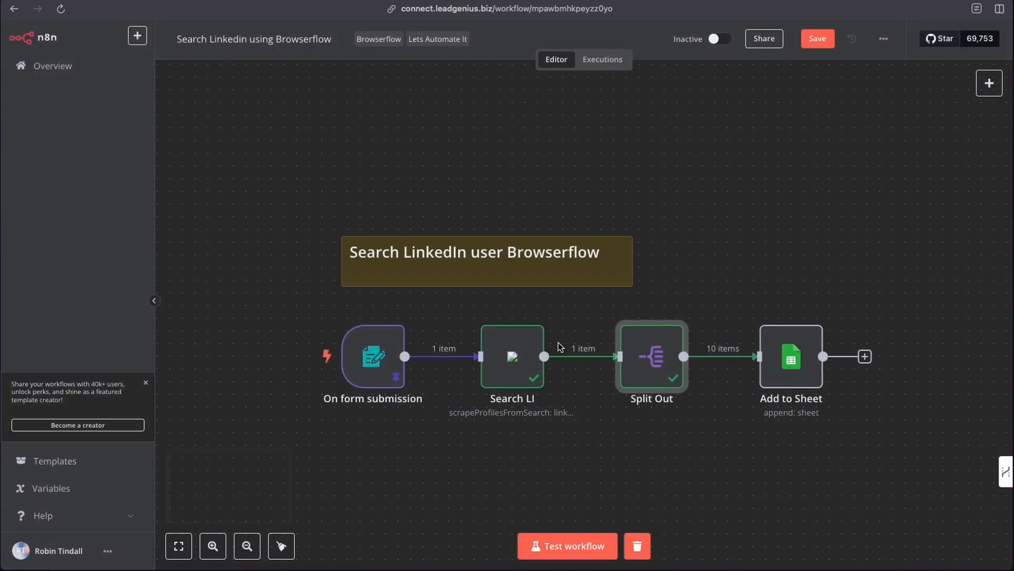
# - Move the "Search LinkedIn user Browserflow" sticky note slightly to the left above the first nodes and deselect it
pyautogui.hscroll(3, 558, 341)
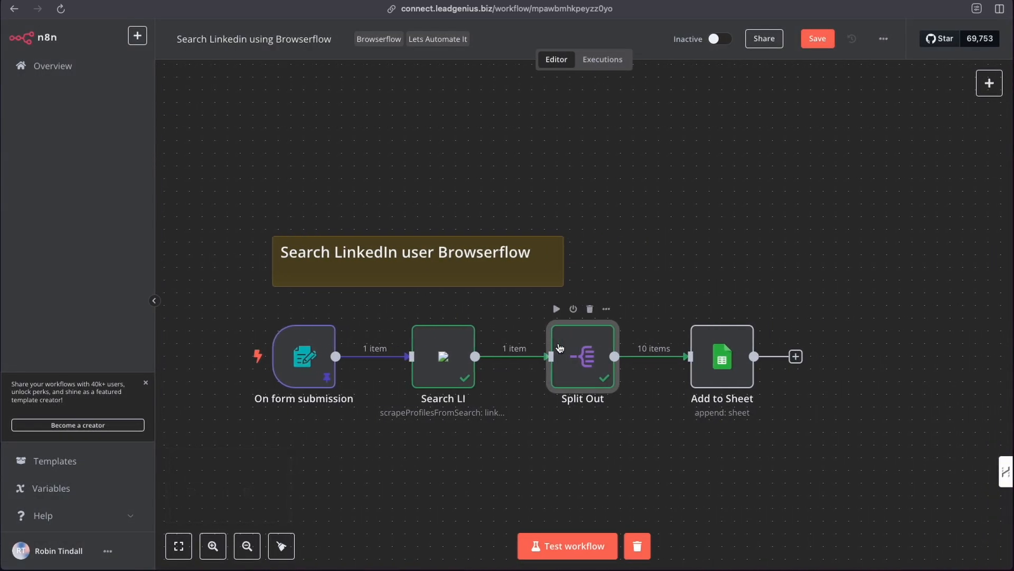
pyautogui.moveTo(509, 283); pyautogui.dragTo(482, 276)
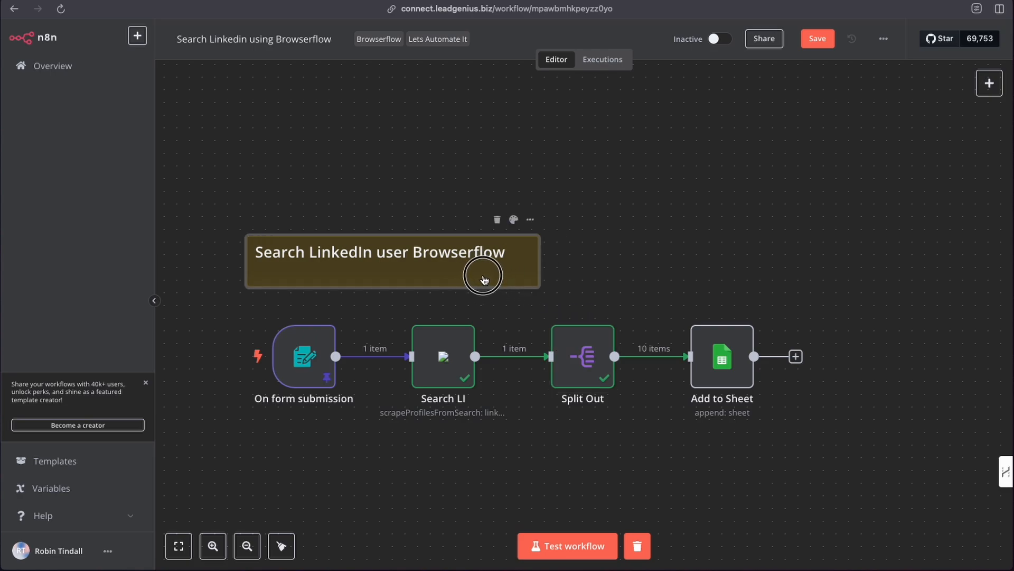
pyautogui.click(628, 269)
pyautogui.hscroll(-1, 631, 269)
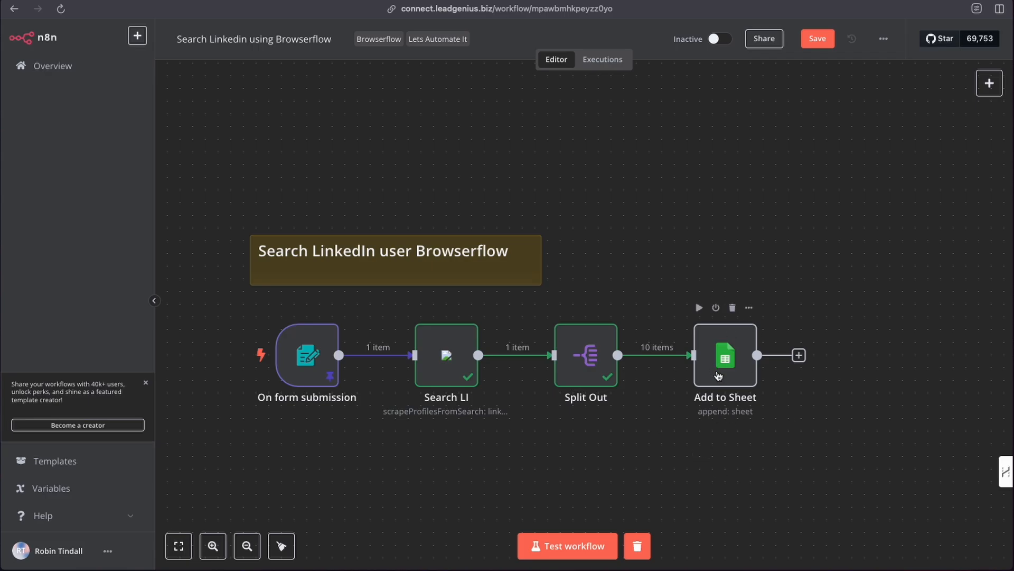
# - Search the node library for "sheet", review the available Google Sheets actions such as Append row in sheet, and close the library
pyautogui.click(989, 83)
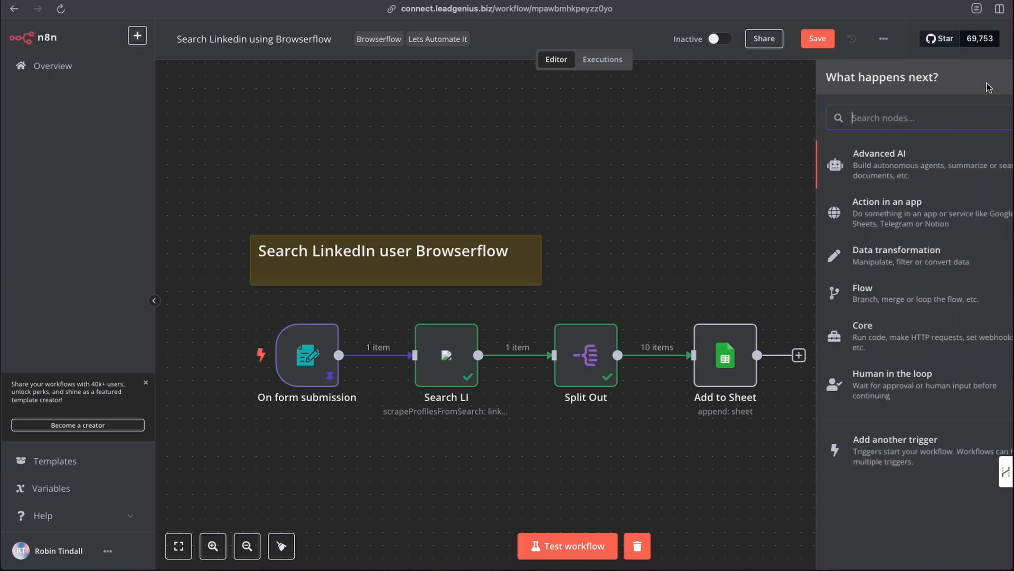
pyautogui.write('sheet')
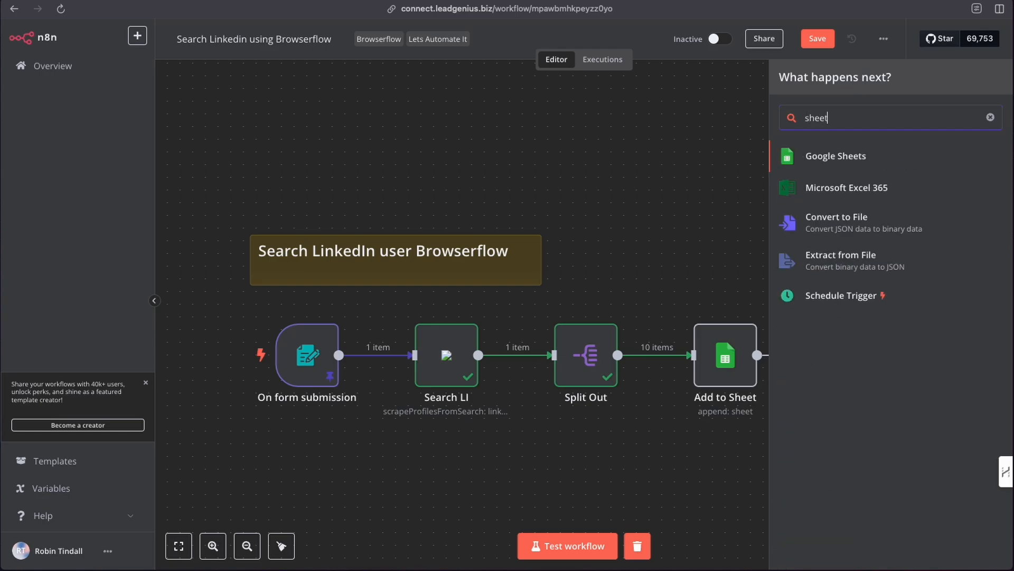
pyautogui.click(915, 155)
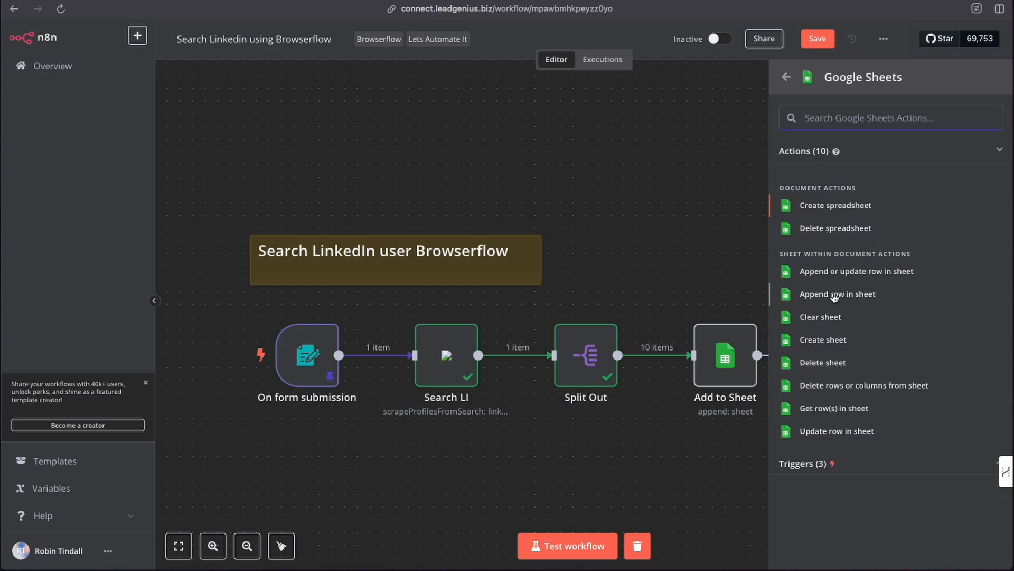
pyautogui.click(709, 224)
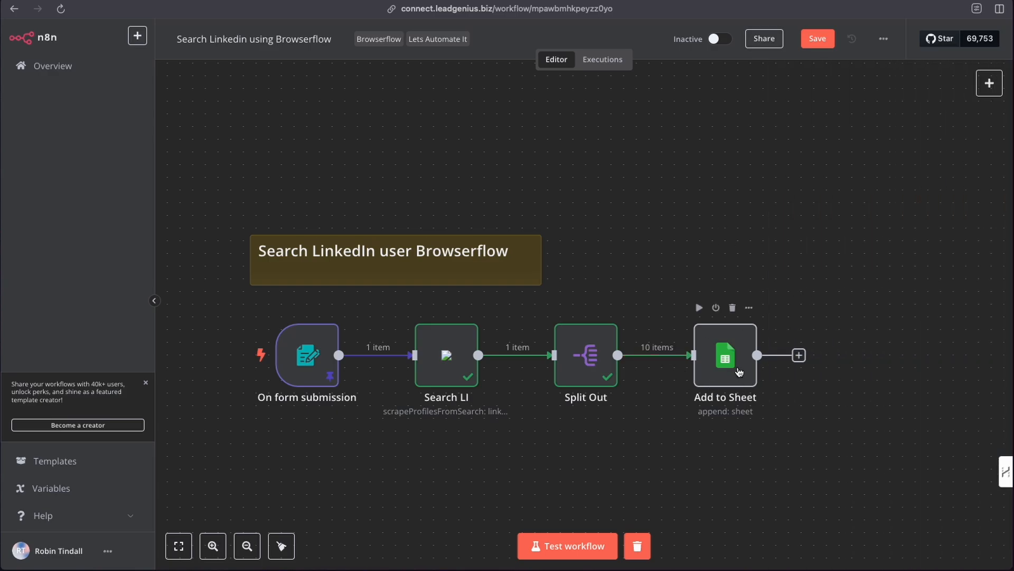
# - Open the Add to Sheet node, review the form for a new Google Sheets OAuth2 credential, and close it without connecting
pyautogui.doubleClick(732, 366)
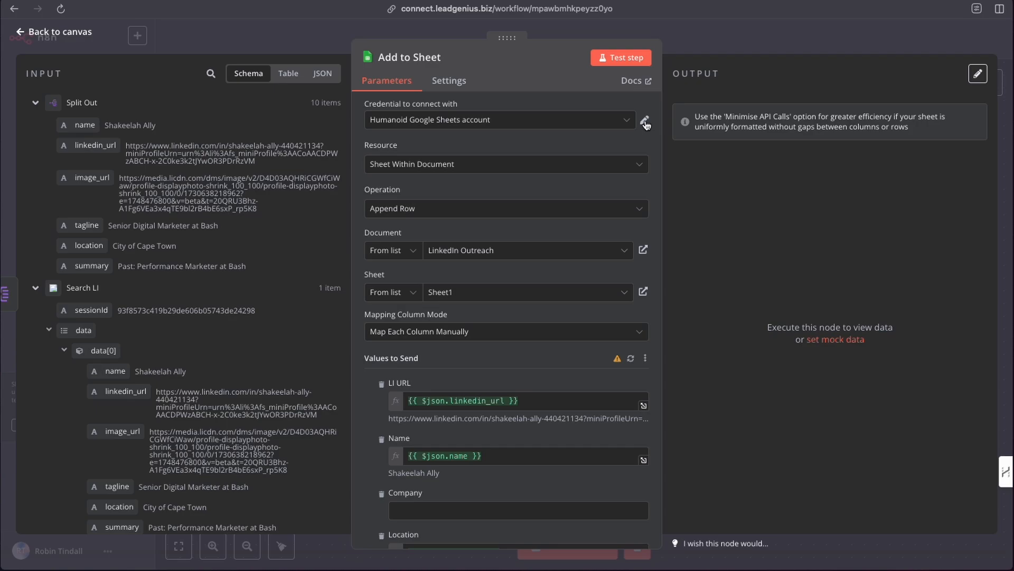
pyautogui.click(626, 120)
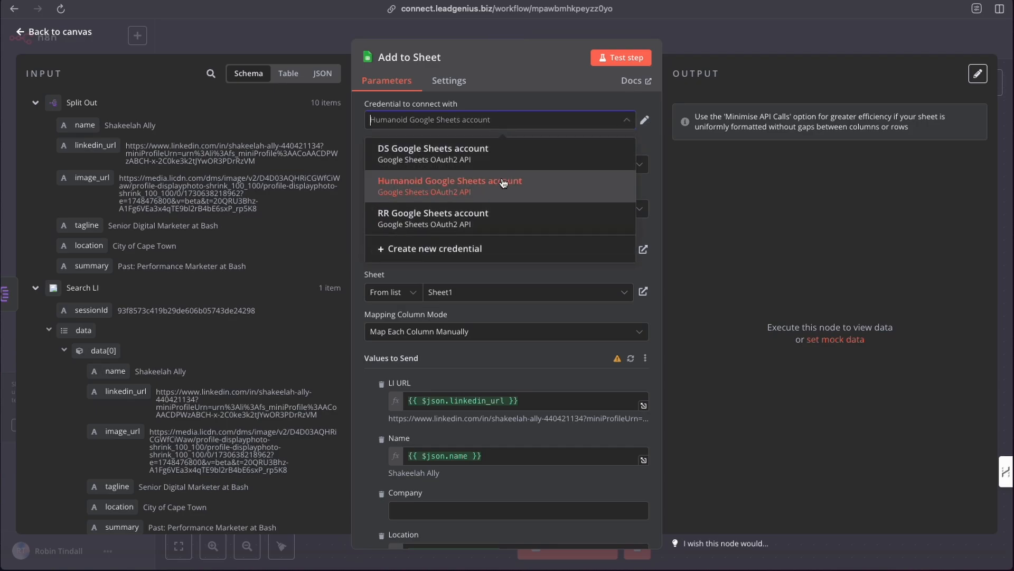
pyautogui.click(431, 249)
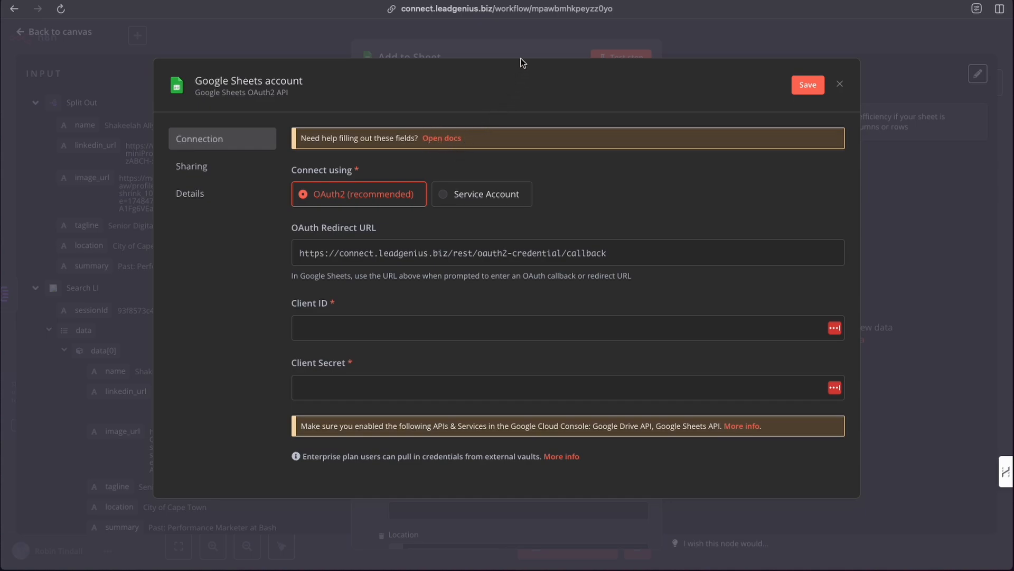
pyautogui.moveTo(496, 75); pyautogui.dragTo(456, 123)
pyautogui.moveTo(508, 69); pyautogui.dragTo(466, 117)
pyautogui.moveTo(517, 70); pyautogui.dragTo(453, 126)
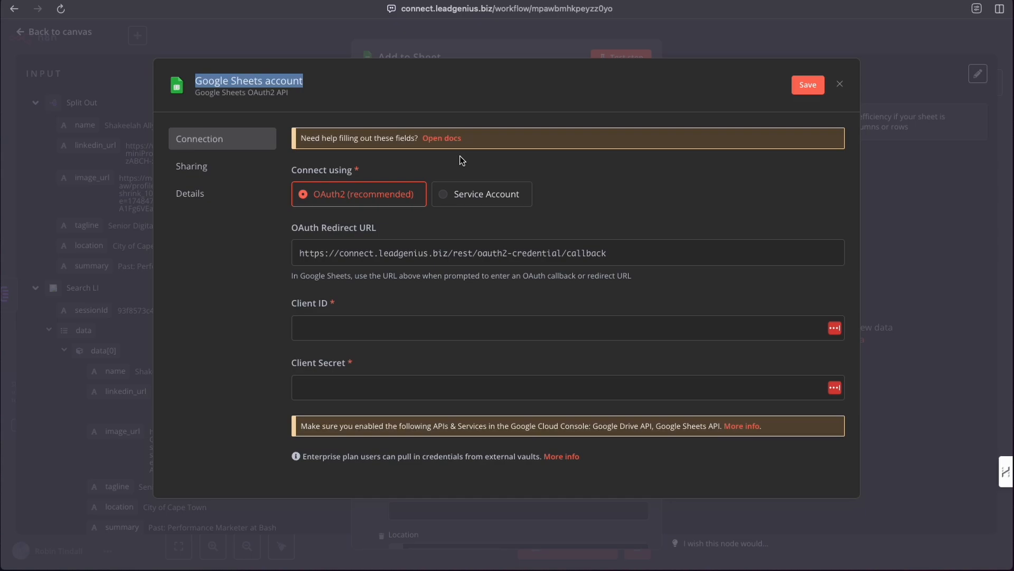
pyautogui.scroll(-2, 425, 322)
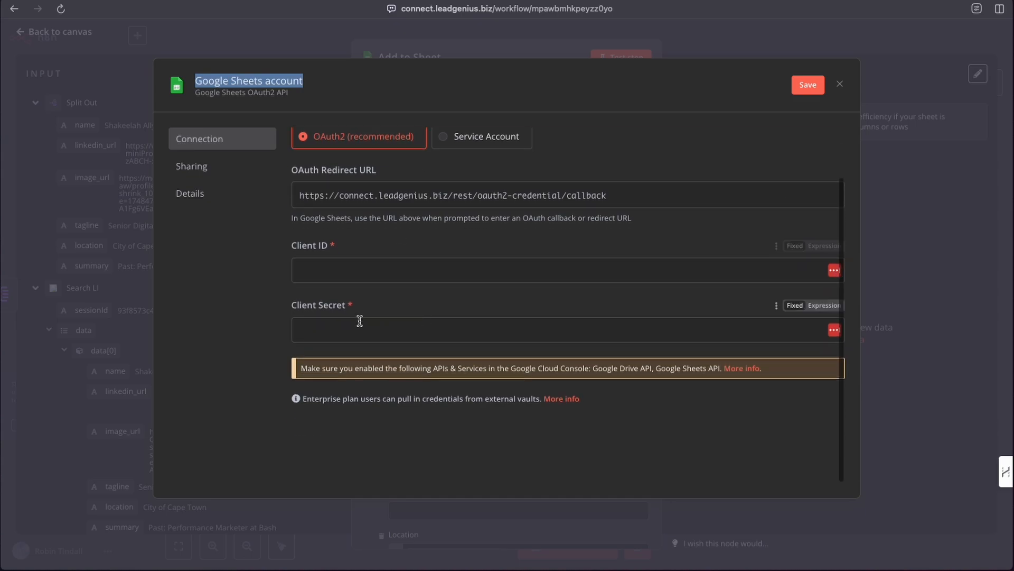
pyautogui.scroll(2, 411, 319)
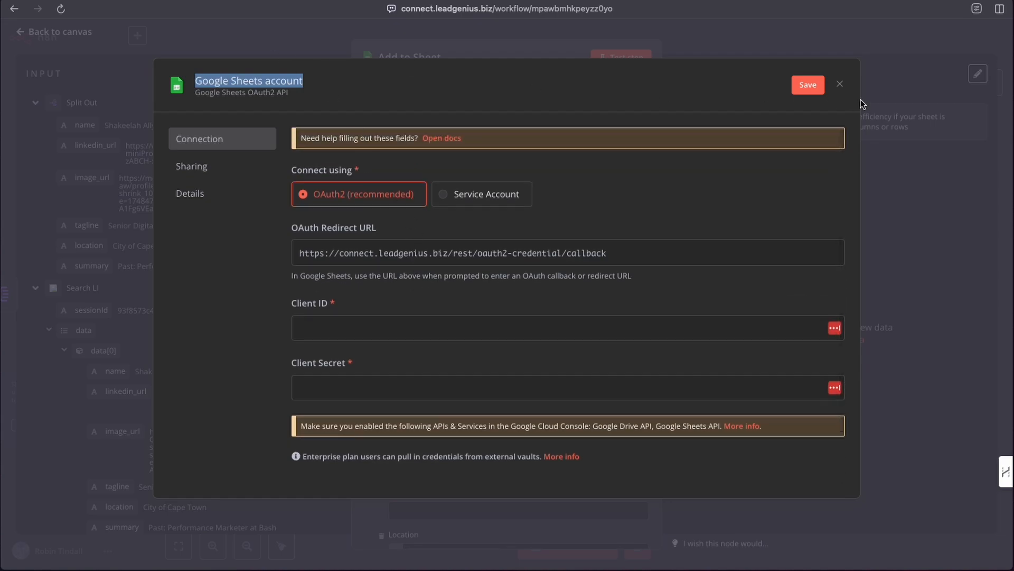
pyautogui.click(840, 85)
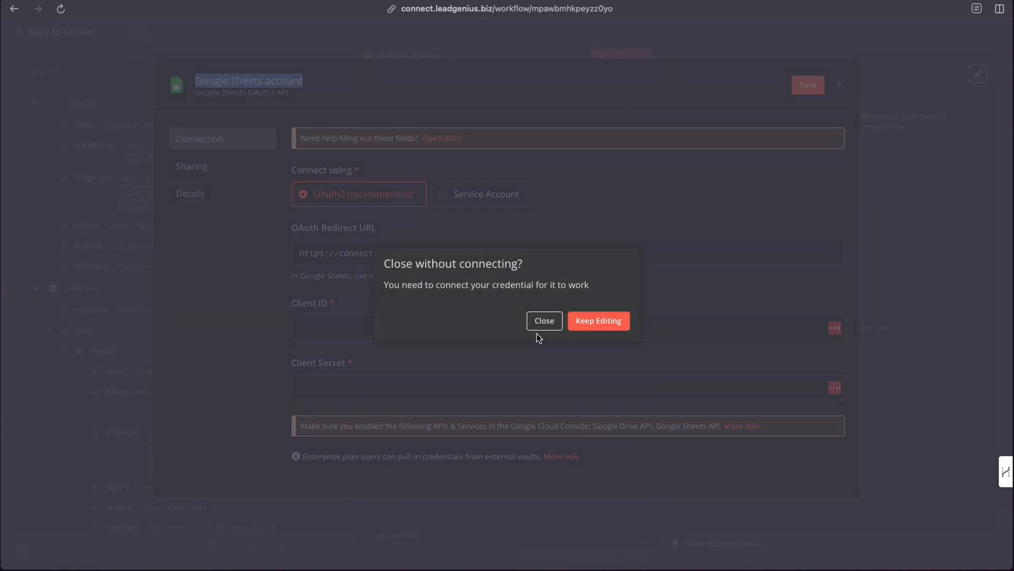
pyautogui.click(559, 323)
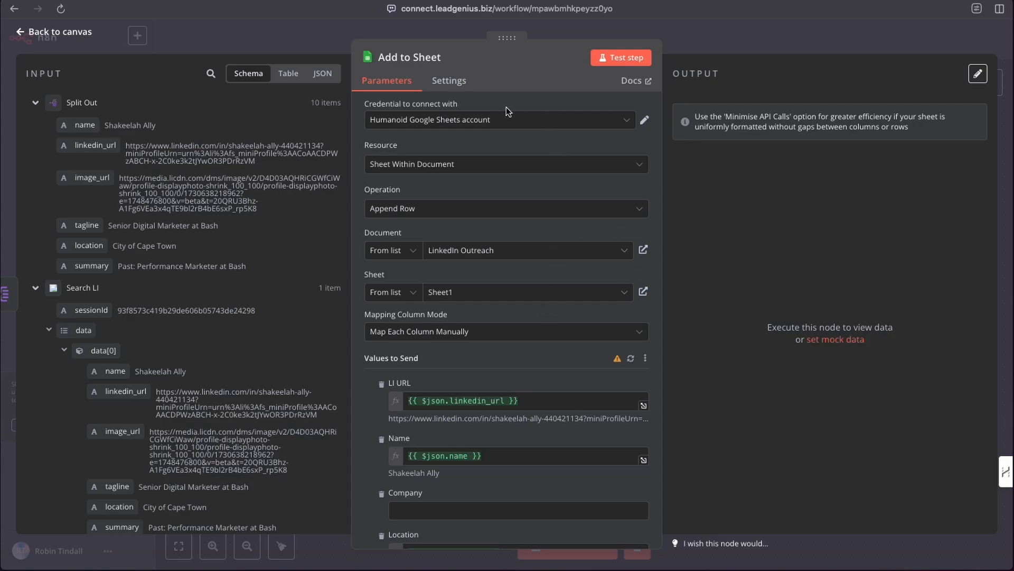
# - Review the Add to Sheet node's column mapping, then switch to Google Sheets and examine the LinkedIn Outreach spreadsheet's column headers
pyautogui.scroll(-2, 504, 227)
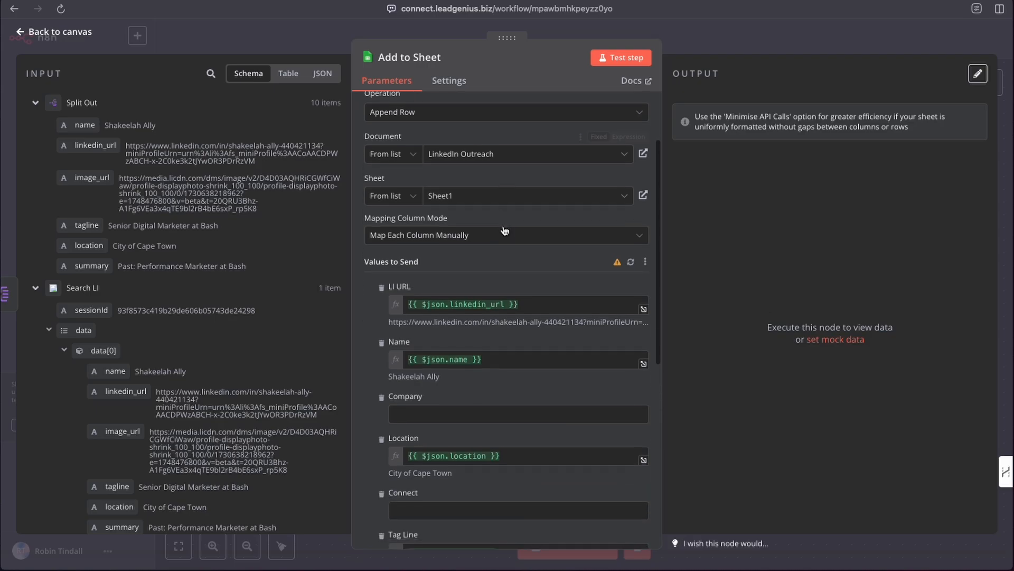
pyautogui.scroll(3, 505, 229)
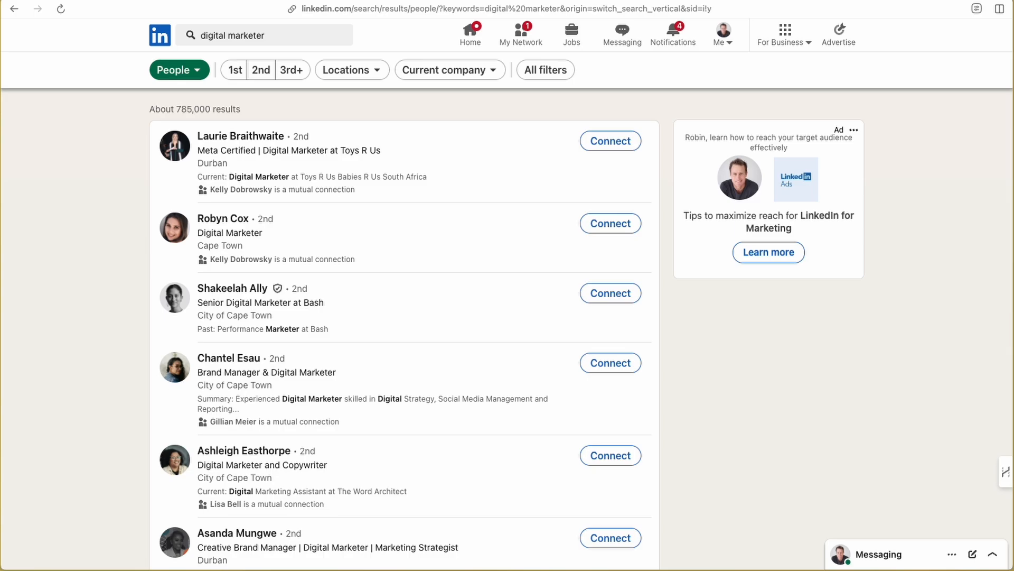
pyautogui.hotkey('ctrl', 'Tab')
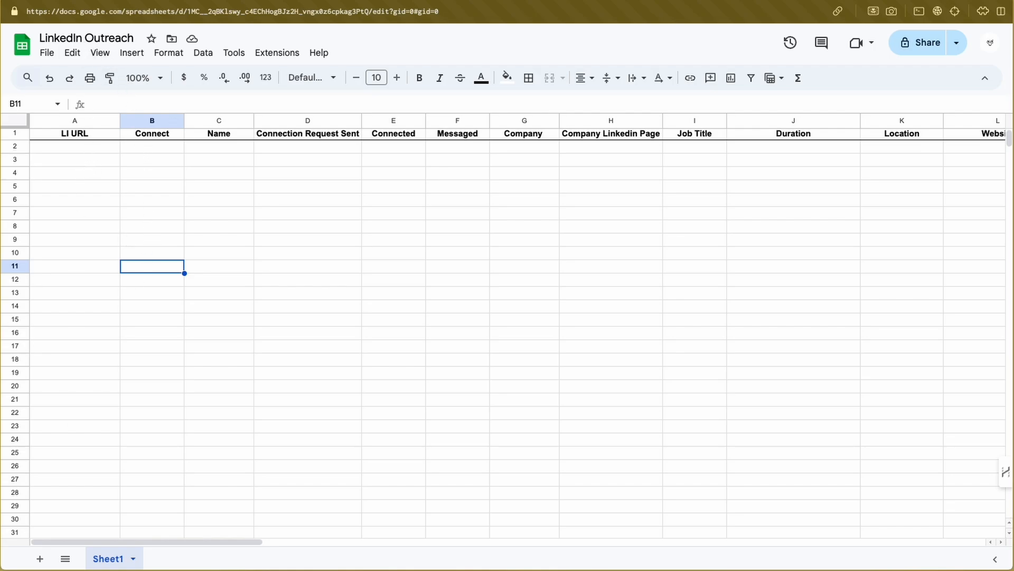
pyautogui.hscroll(10, 539, 217)
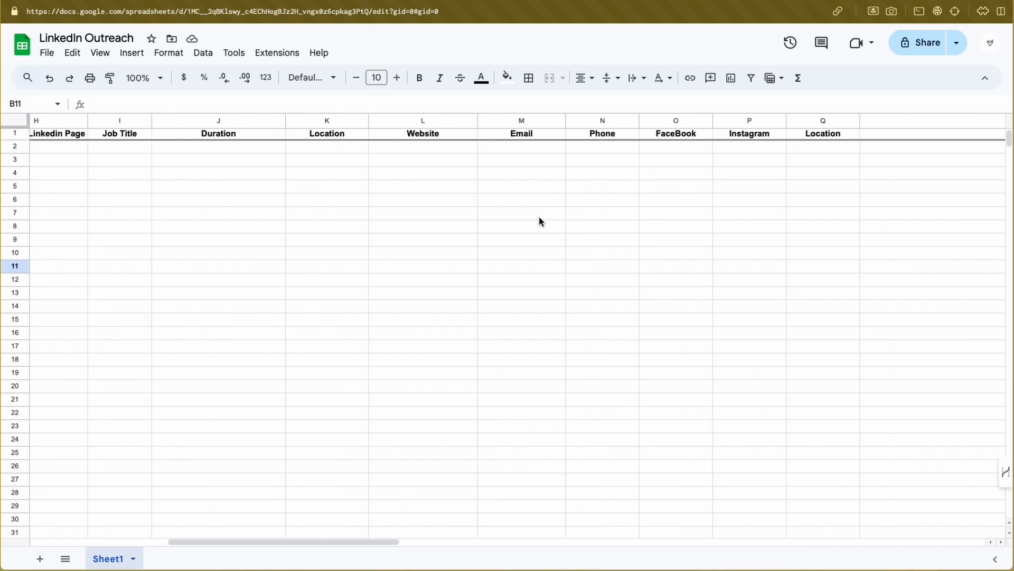
pyautogui.hscroll(2, 539, 221)
pyautogui.hscroll(-15, 539, 221)
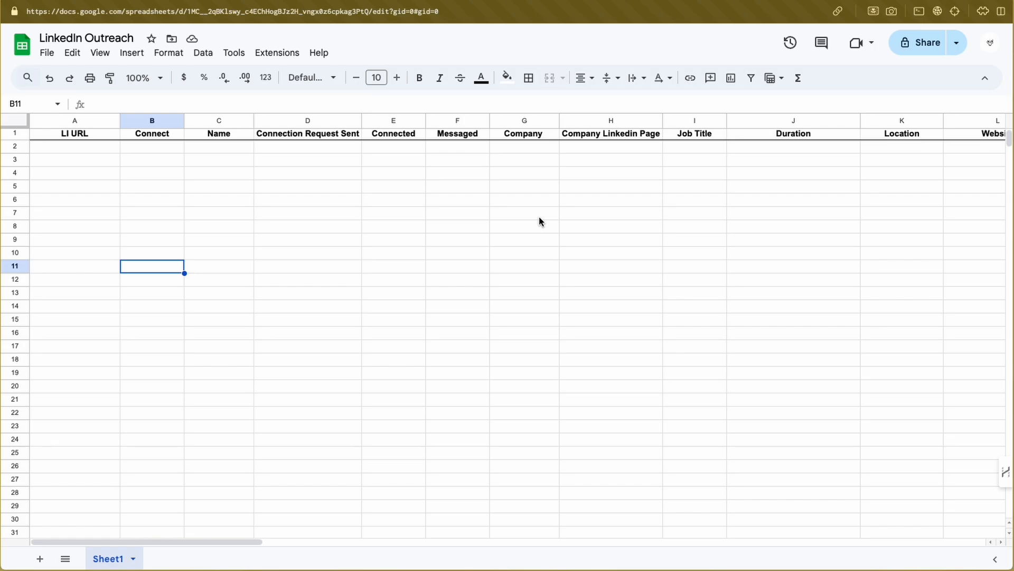
pyautogui.hscroll(1, 539, 216)
pyautogui.hscroll(-1, 539, 217)
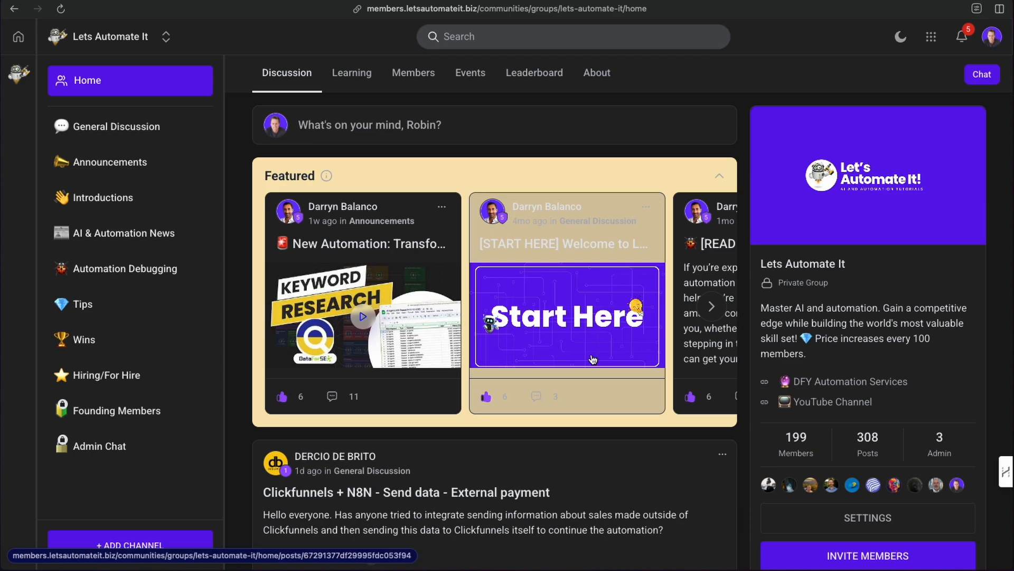
# - Browse the discussion posts on the Lets Automate It community home page and return to the featured posts
pyautogui.scroll(-15, 465, 375)
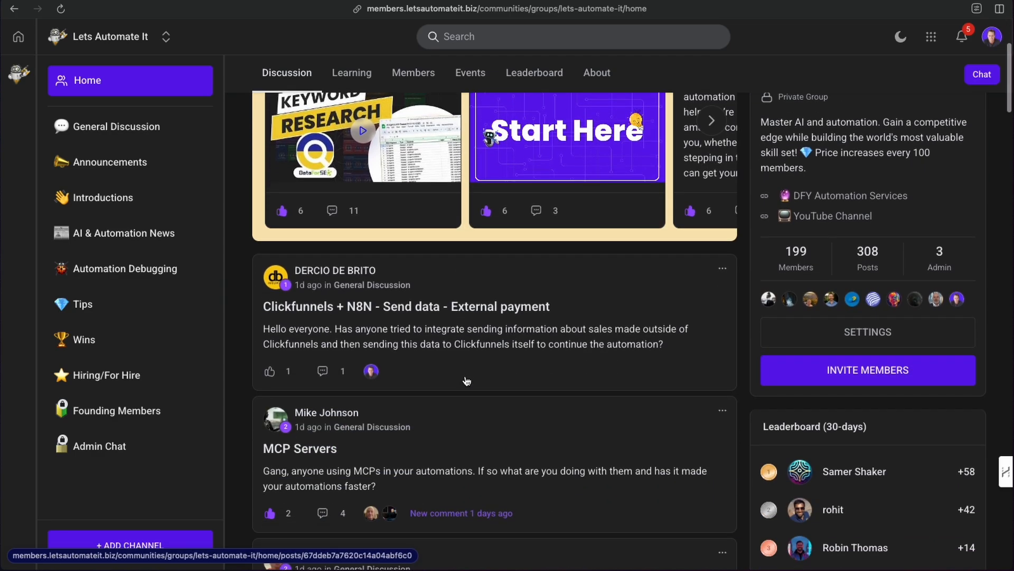
pyautogui.scroll(-15, 467, 381)
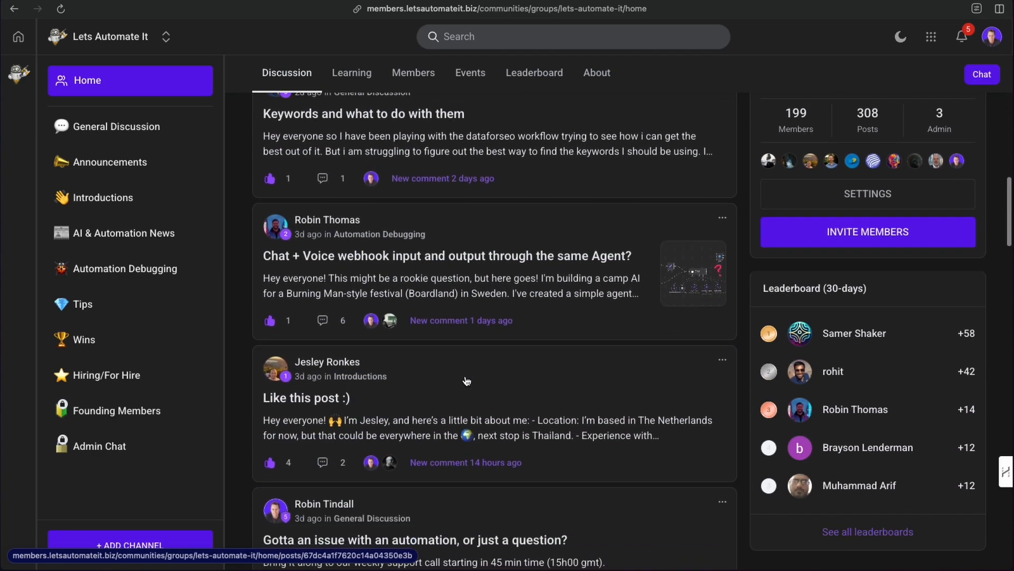
pyautogui.scroll(20, 466, 380)
pyautogui.scroll(10, 466, 381)
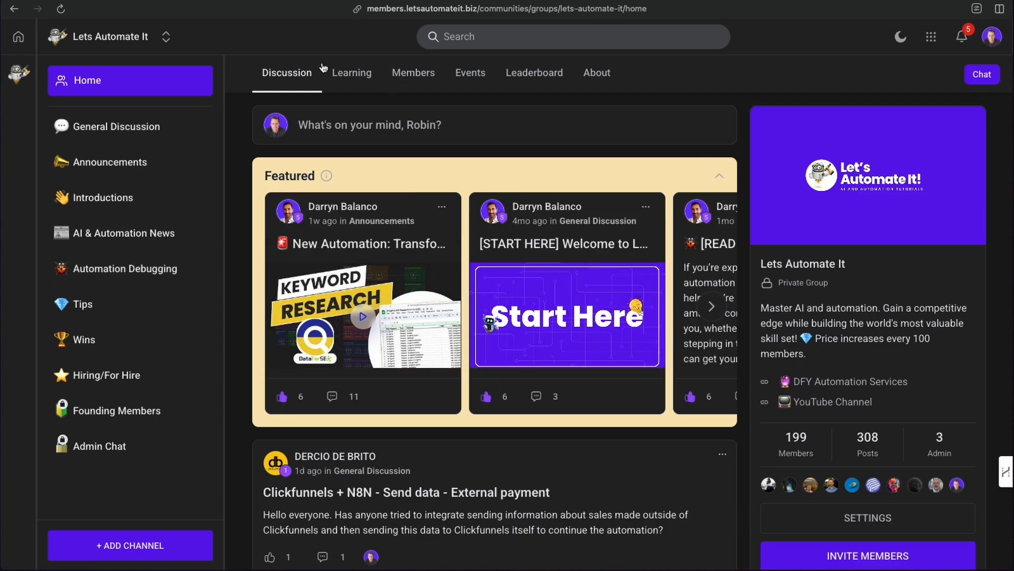
# - Open the n8n Automations course in the community's learning area and expand its Lead Generation lessons
pyautogui.click(357, 77)
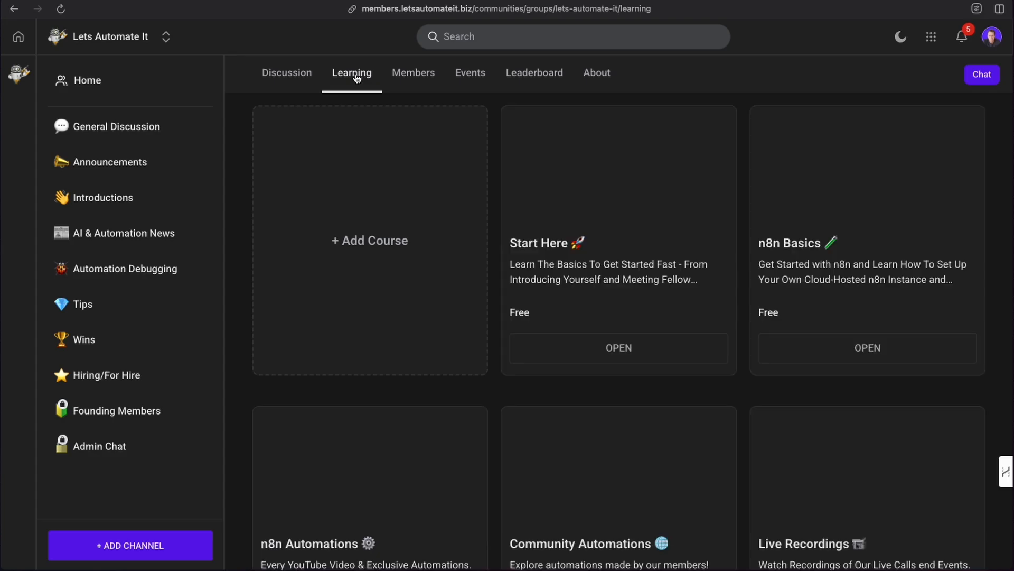
pyautogui.scroll(-3, 407, 317)
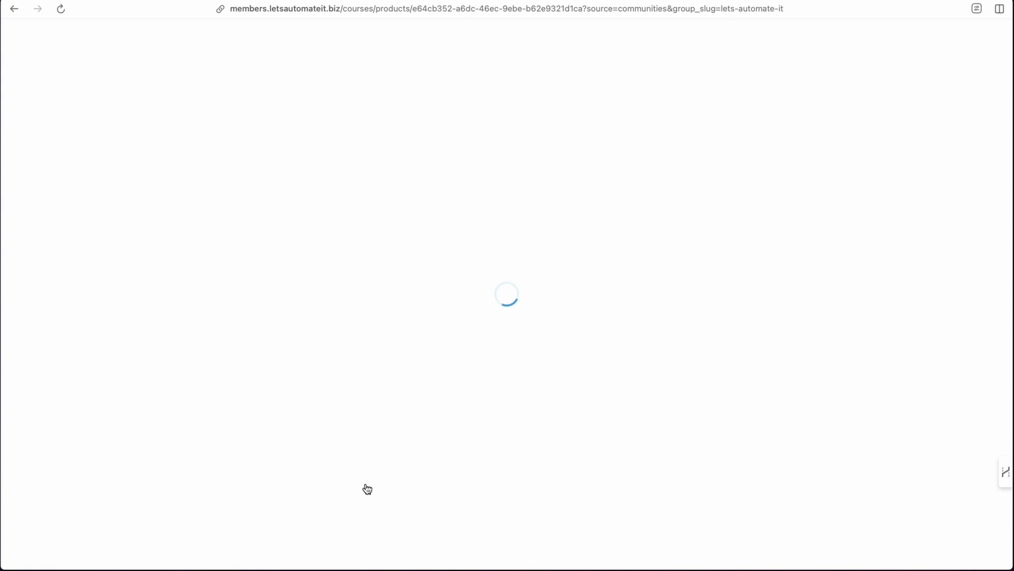
pyautogui.scroll(-3, 346, 377)
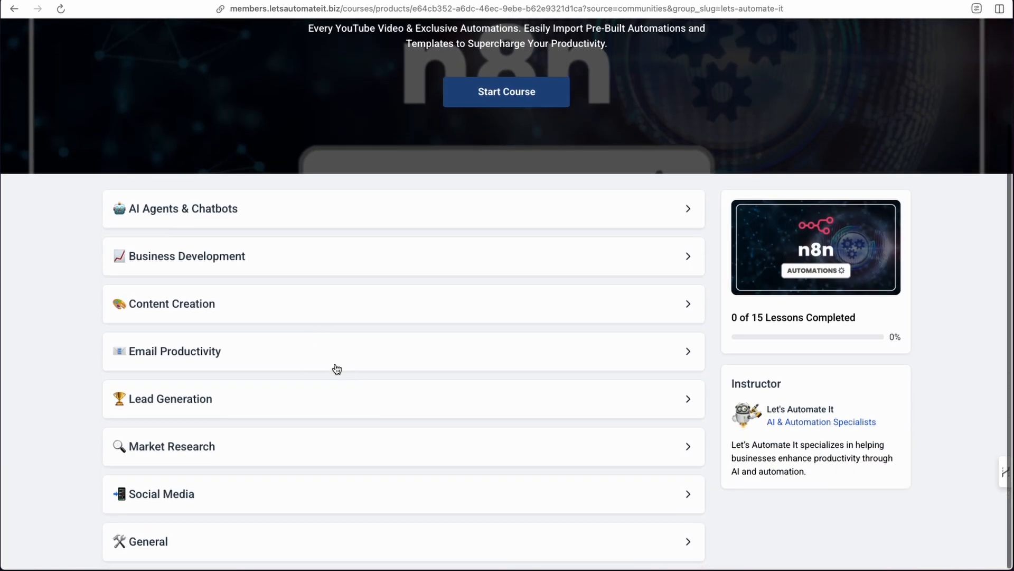
pyautogui.click(578, 405)
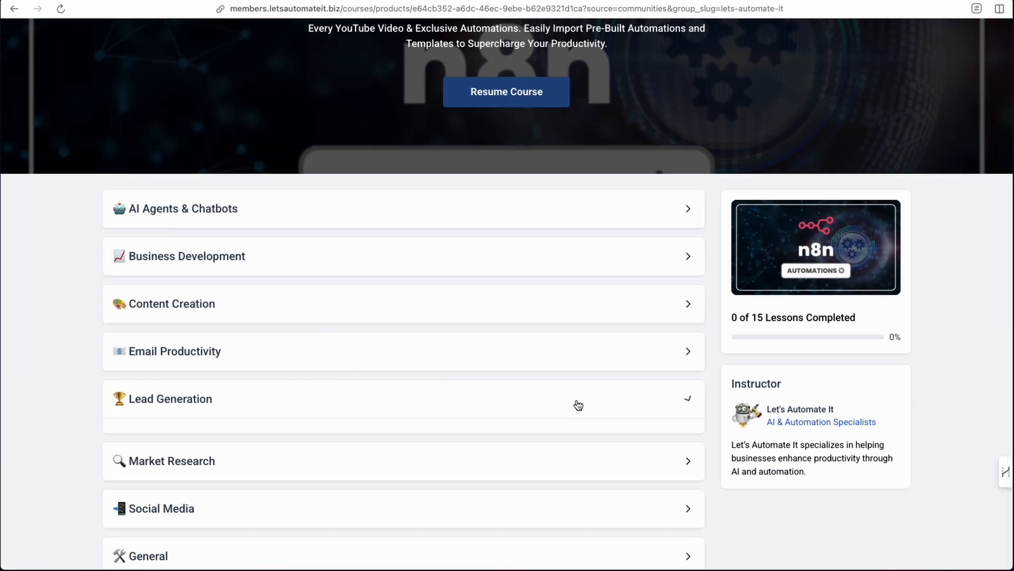
pyautogui.scroll(-3, 475, 370)
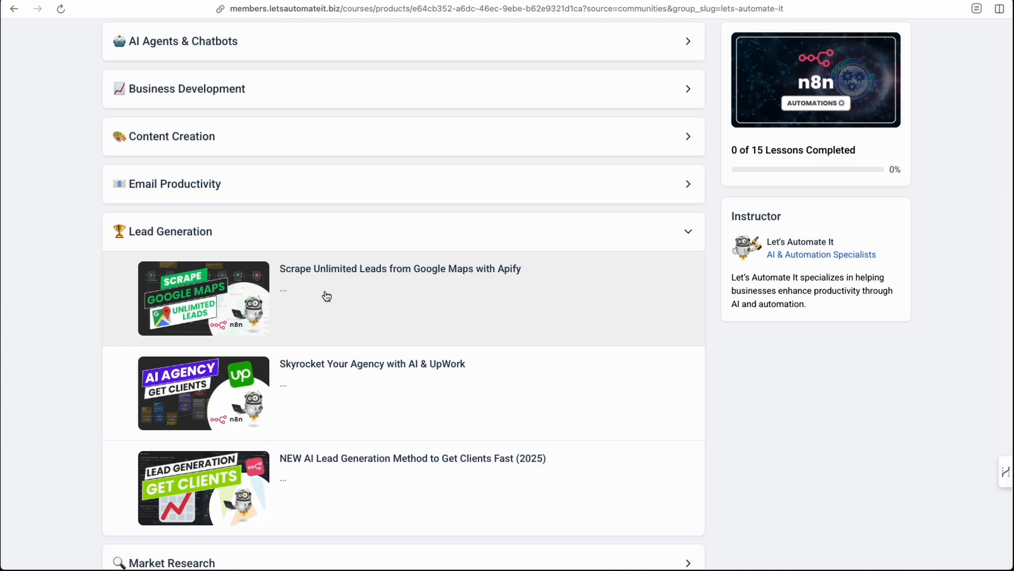
# - Open the "Scrape Unlimited Leads from Google Maps with Apify" lesson and examine its automation links, resources, summary, and setup and customization notes
pyautogui.click(335, 288)
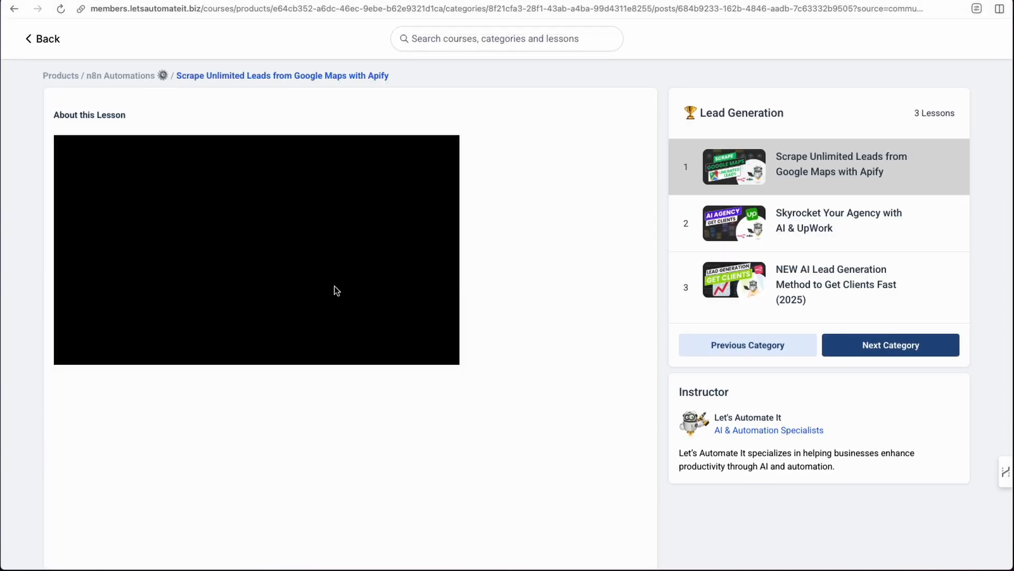
pyautogui.scroll(-5, 338, 296)
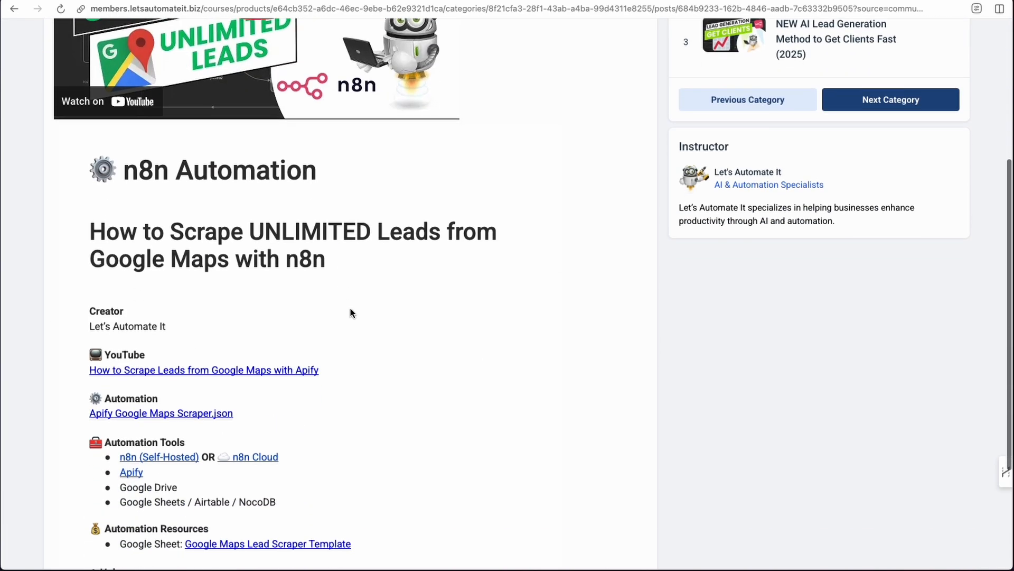
pyautogui.scroll(-3, 350, 313)
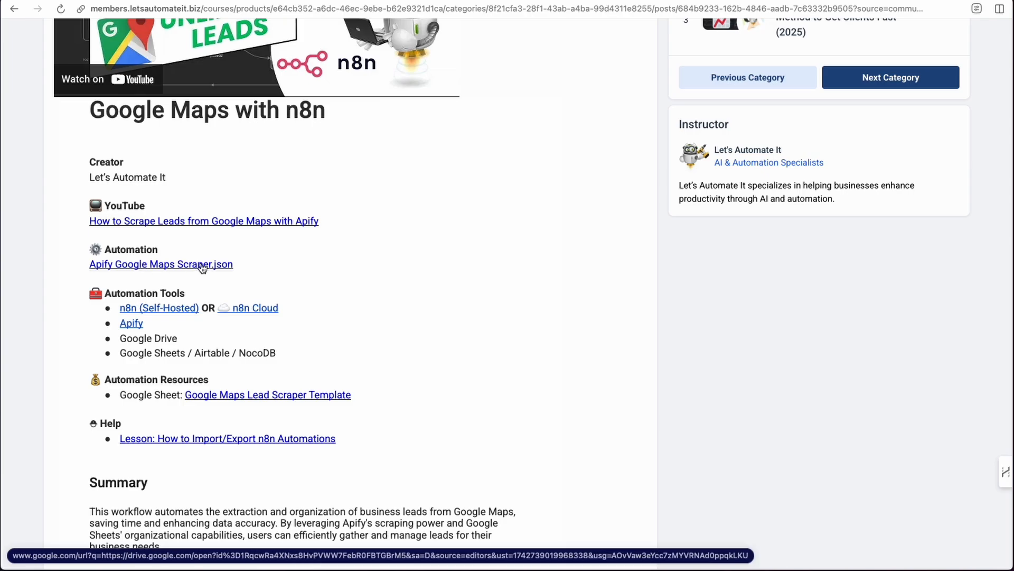
pyautogui.scroll(-2, 396, 281)
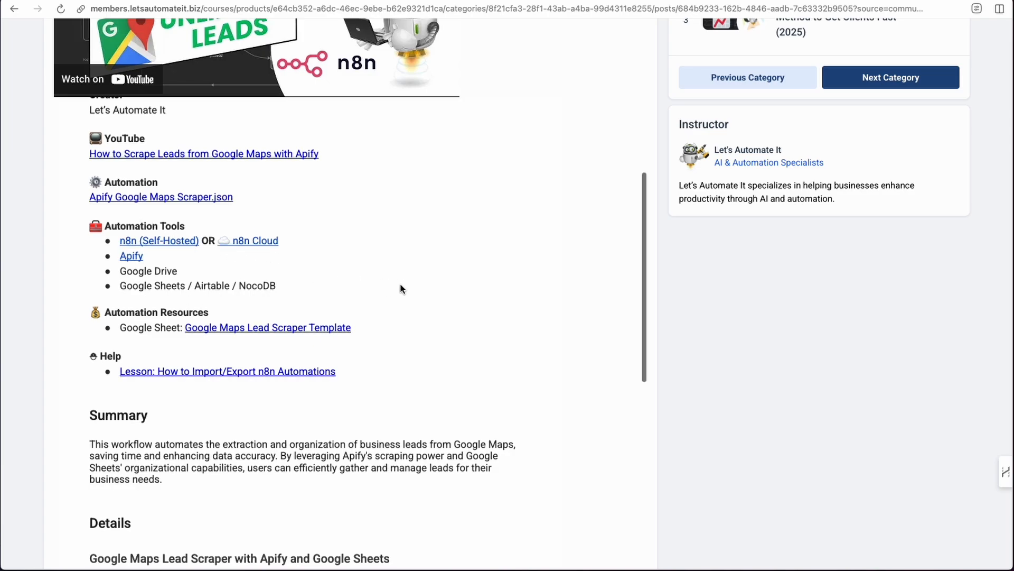
pyautogui.scroll(-5, 401, 285)
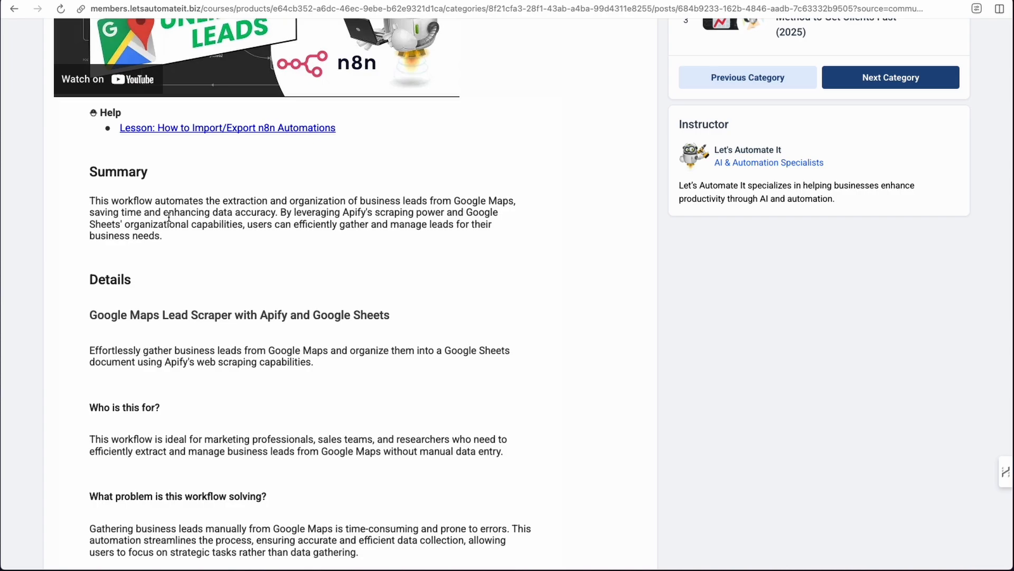
pyautogui.scroll(-2, 195, 239)
pyautogui.scroll(-3, 204, 200)
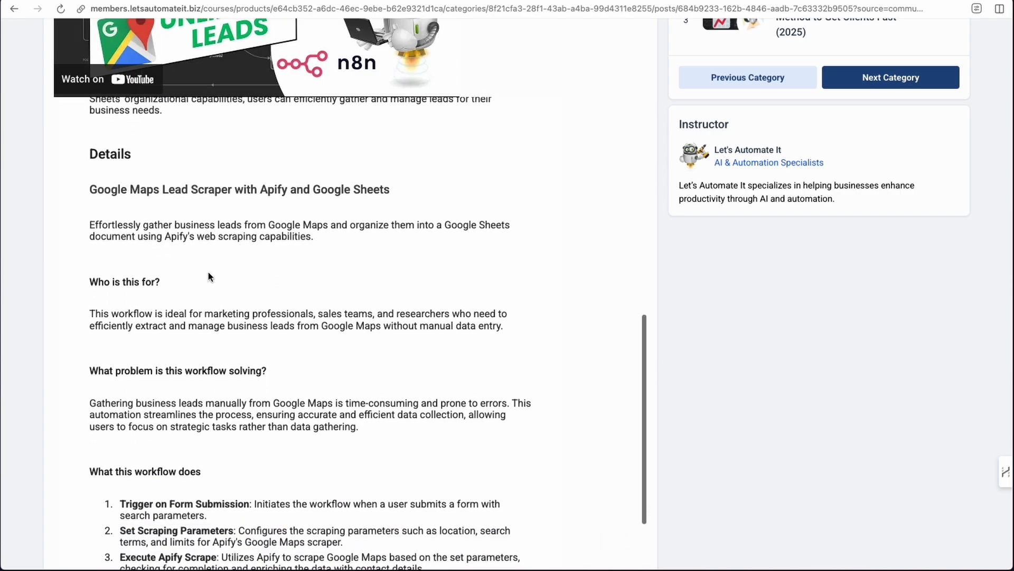
pyautogui.scroll(-4, 221, 274)
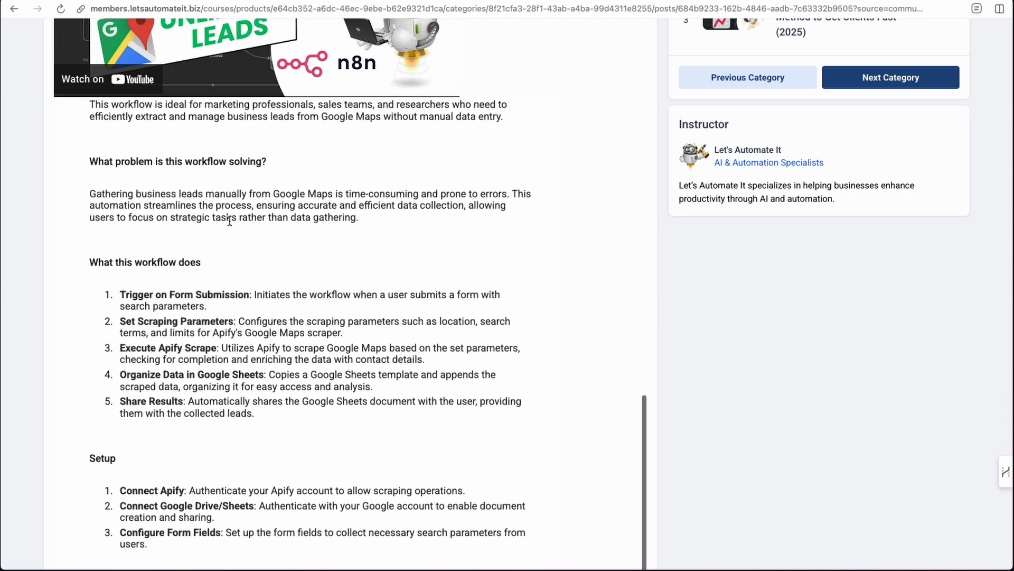
pyautogui.scroll(-1, 227, 267)
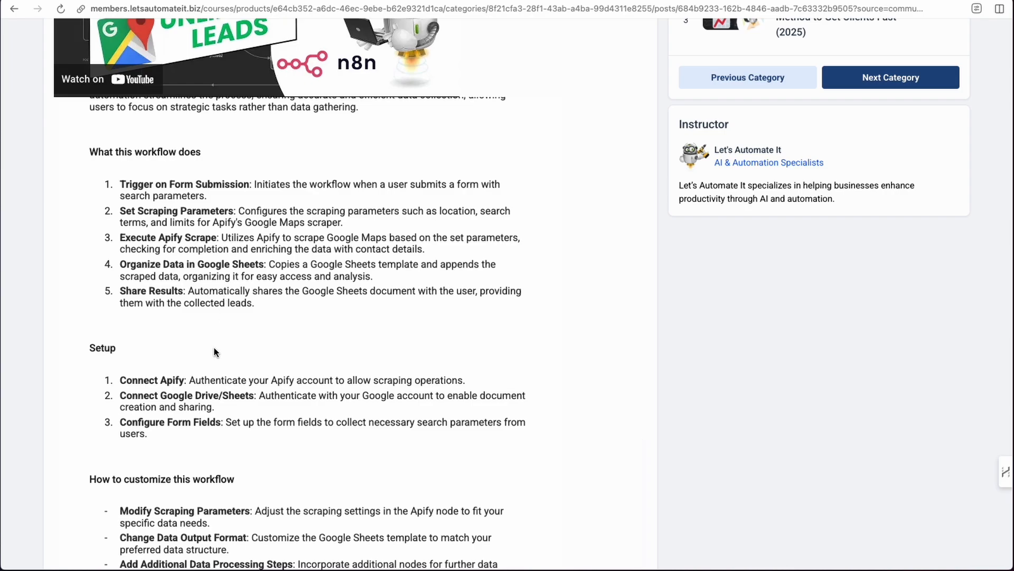
pyautogui.scroll(-3, 259, 317)
pyautogui.scroll(15, 282, 310)
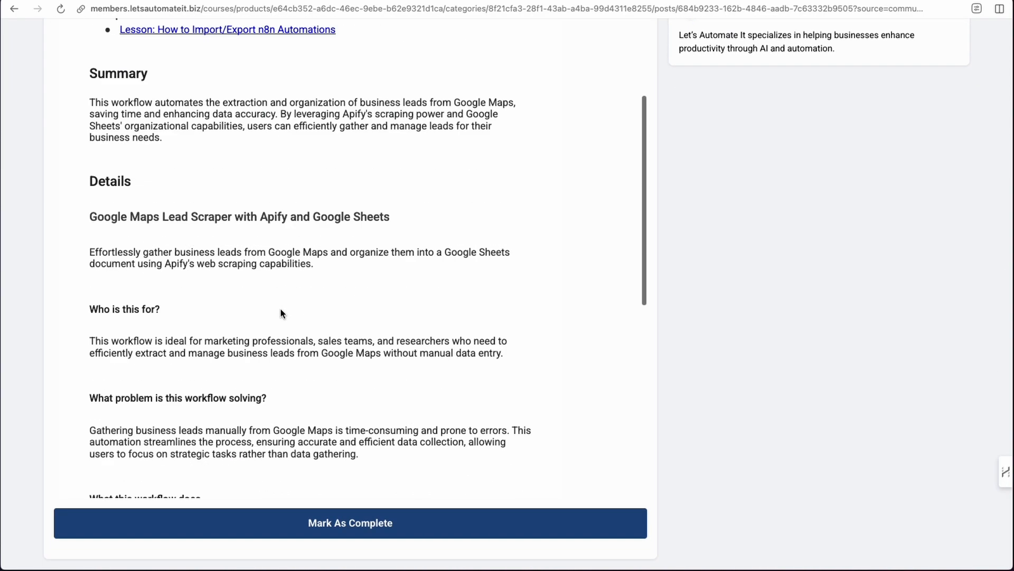
pyautogui.scroll(7, 281, 312)
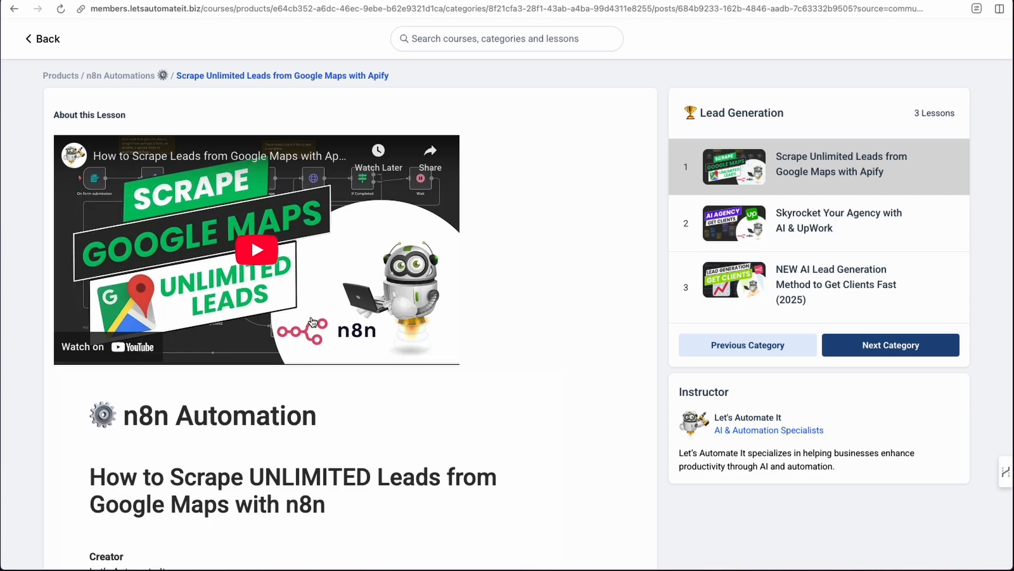
# - Return to the n8n Automations course overview and review its lesson categories
pyautogui.click(113, 77)
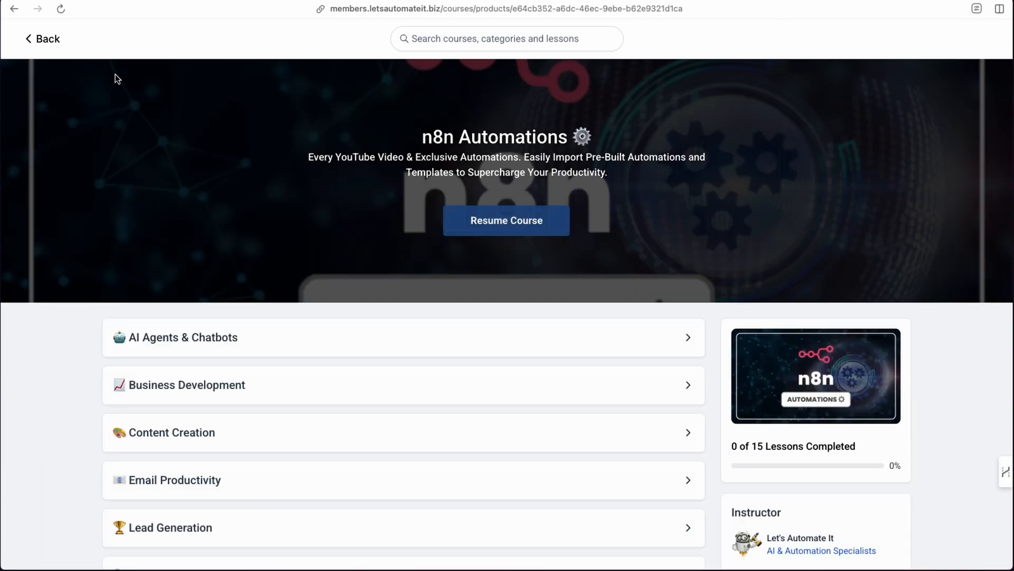
pyautogui.scroll(-3, 345, 363)
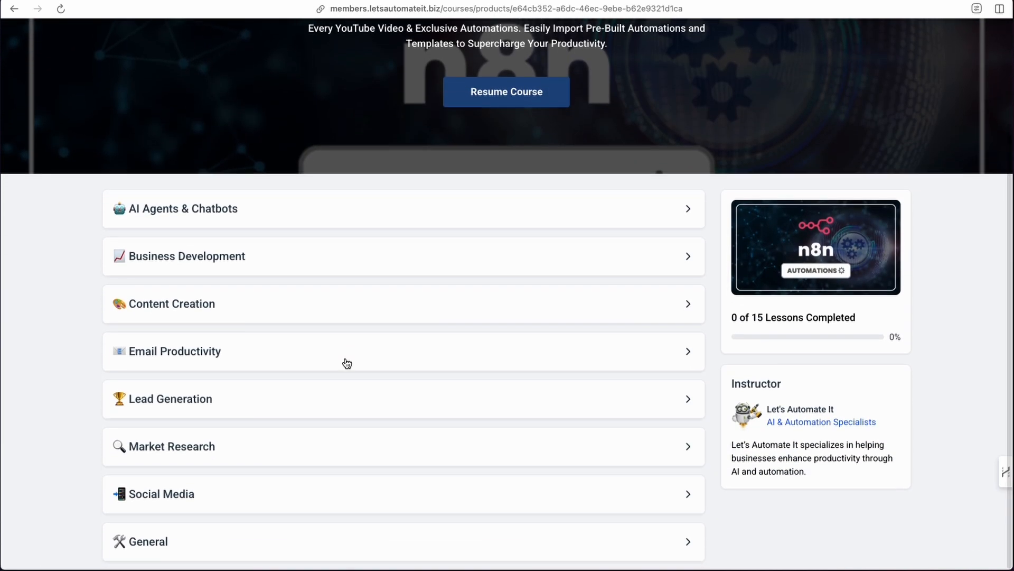
pyautogui.scroll(3, 351, 283)
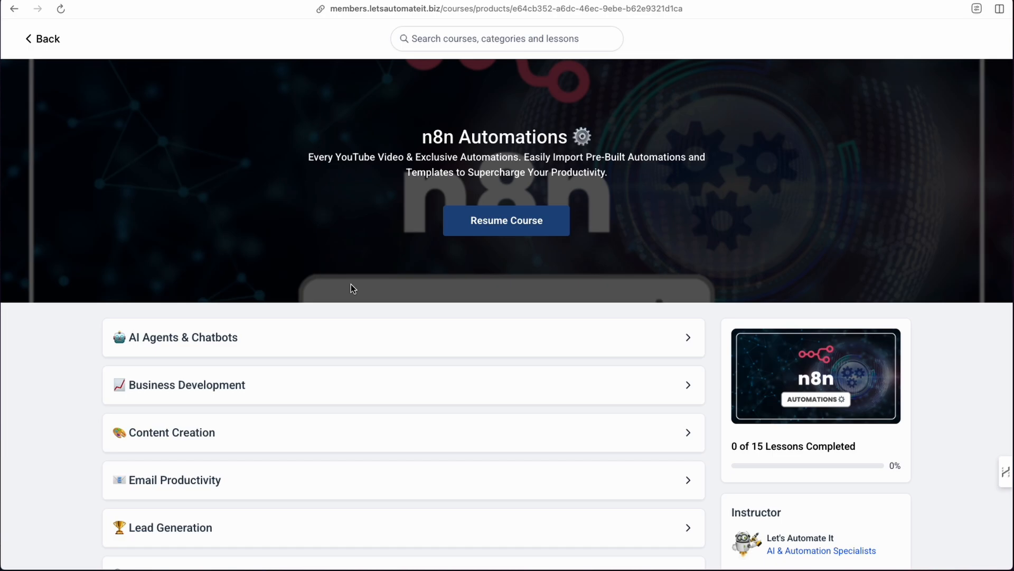
# - Leave the n8n Automations course overview and return to the community's discussion area
pyautogui.click(50, 43)
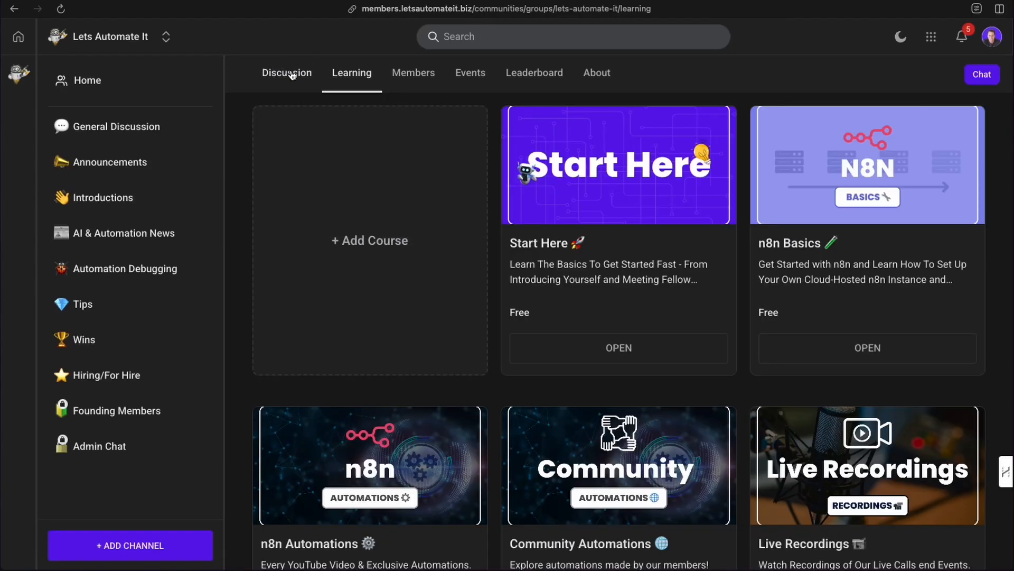
pyautogui.click(289, 74)
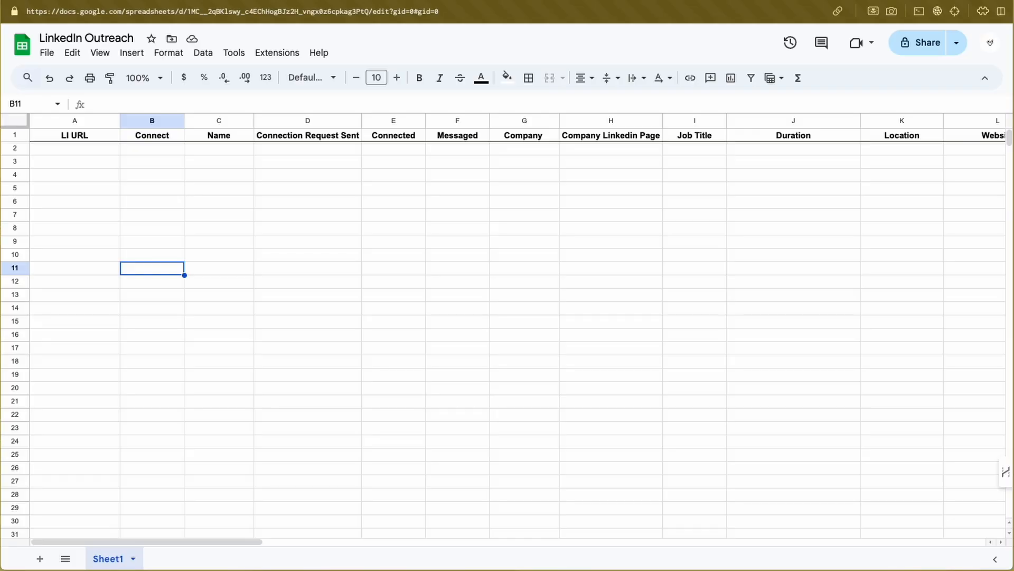
# - Switch to the LinkedIn Outreach spreadsheet and review its column headers from LI URL through Instagram and the last Location column
pyautogui.click(123, 163)
pyautogui.click(81, 137)
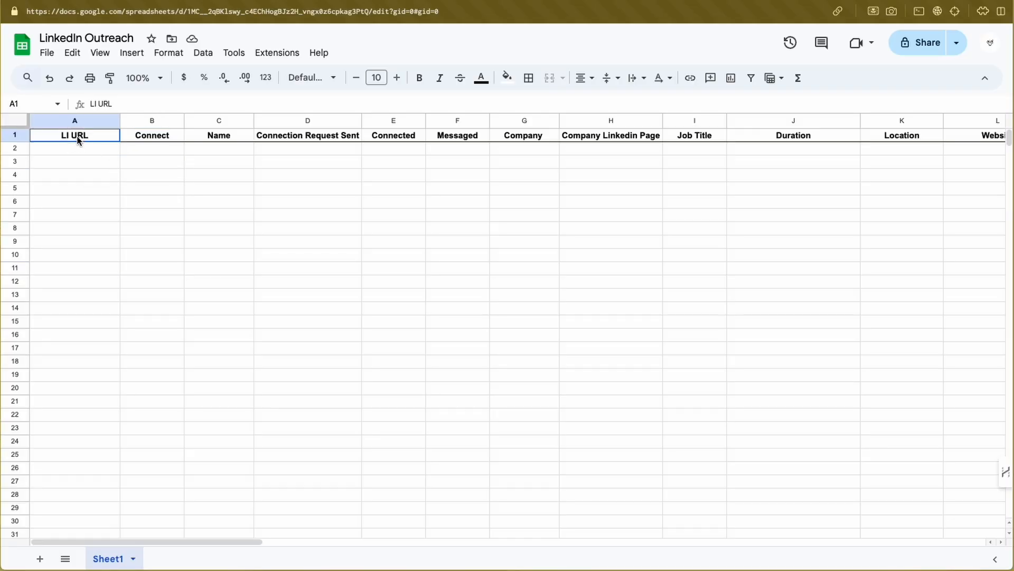
pyautogui.click(152, 137)
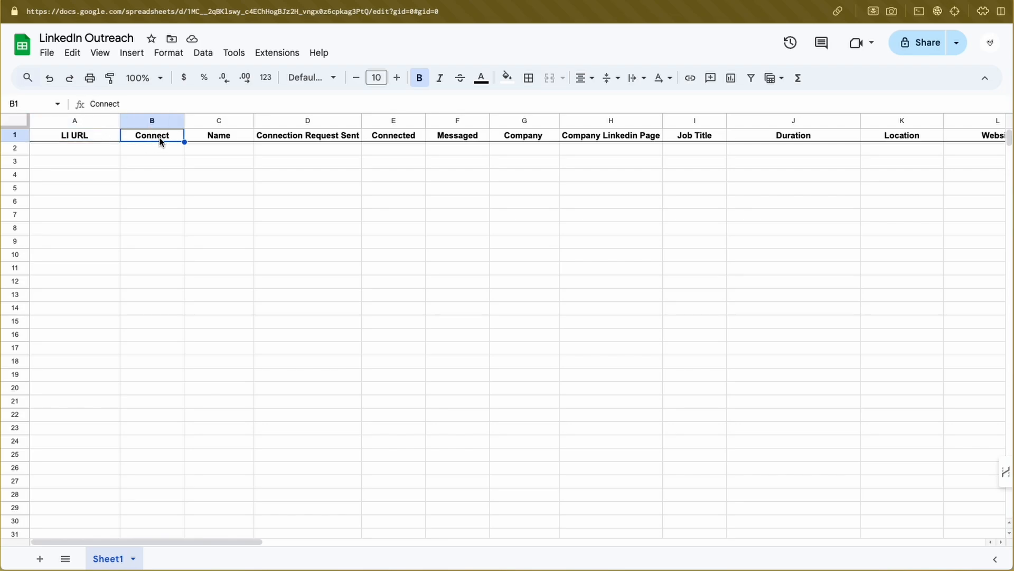
pyautogui.click(207, 138)
pyautogui.click(279, 140)
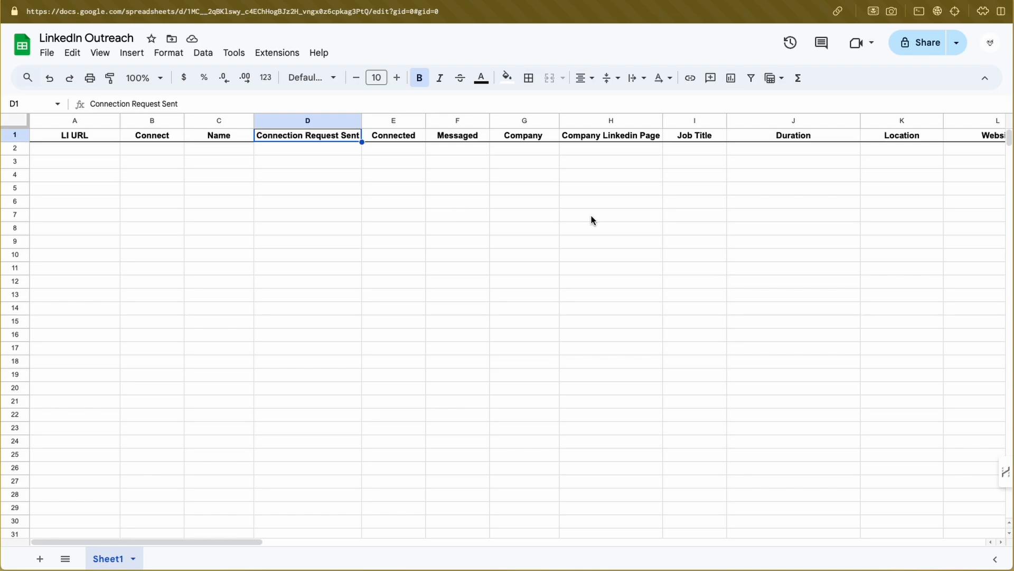
pyautogui.hscroll(7, 592, 220)
pyautogui.hscroll(-7, 592, 220)
pyautogui.hscroll(4, 592, 220)
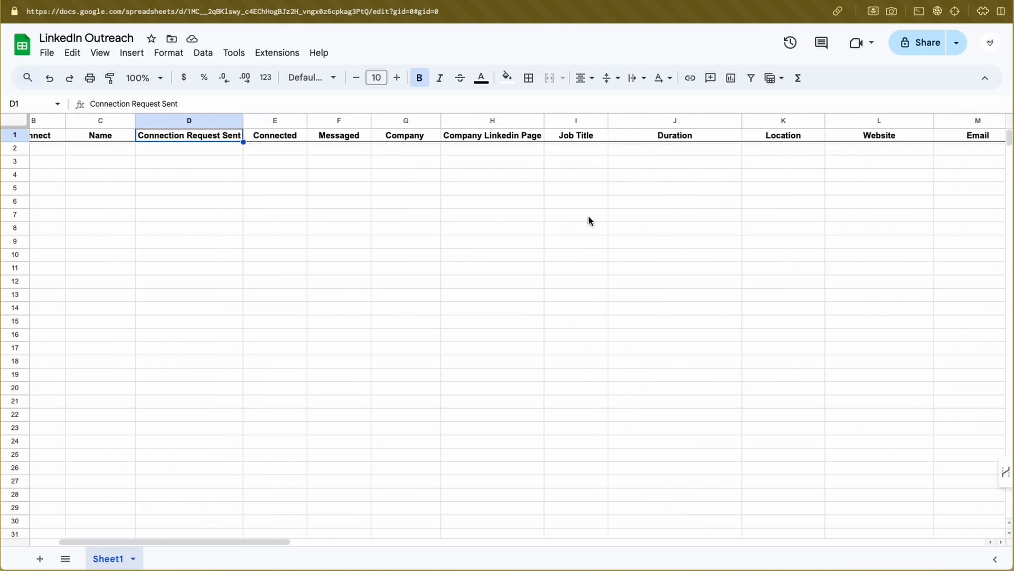
pyautogui.hscroll(4, 589, 217)
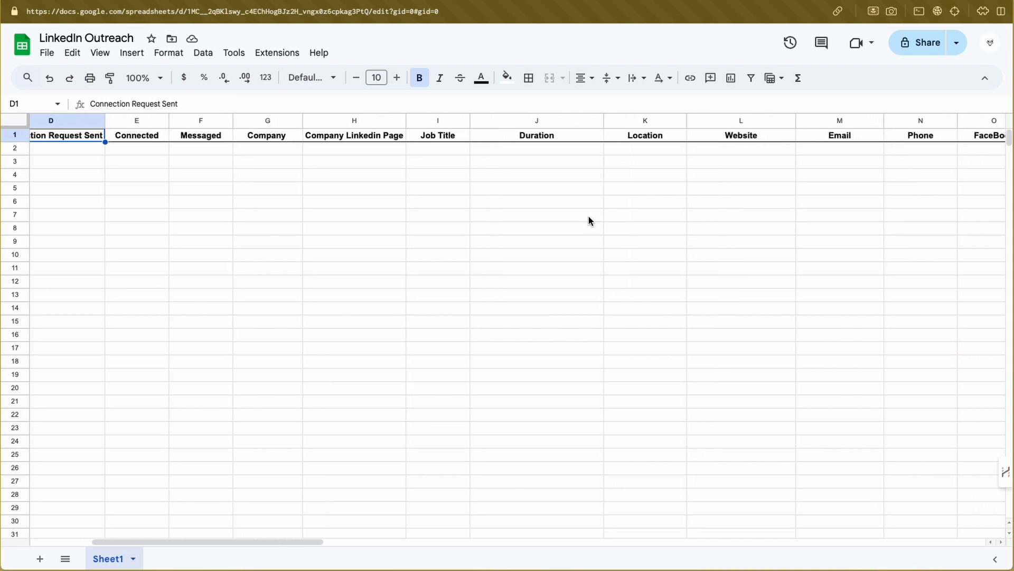
pyautogui.hscroll(3, 588, 217)
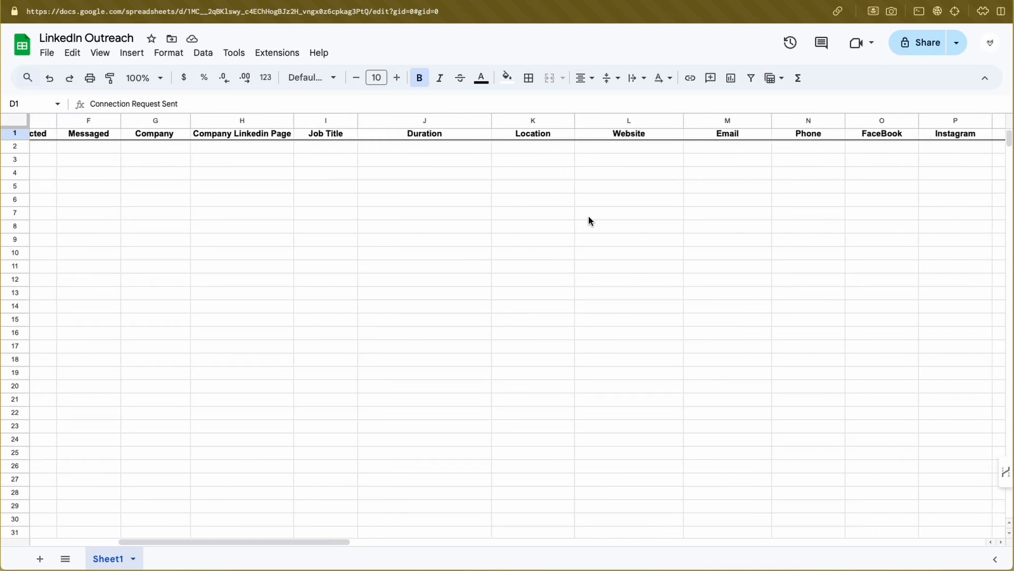
pyautogui.hscroll(1, 588, 220)
pyautogui.hscroll(4, 590, 219)
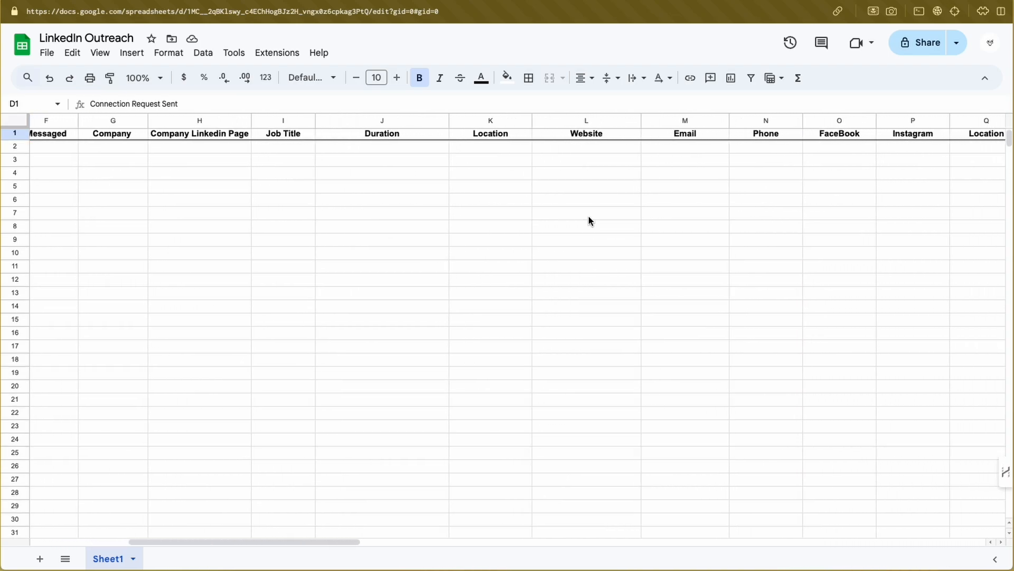
pyautogui.hscroll(2, 590, 221)
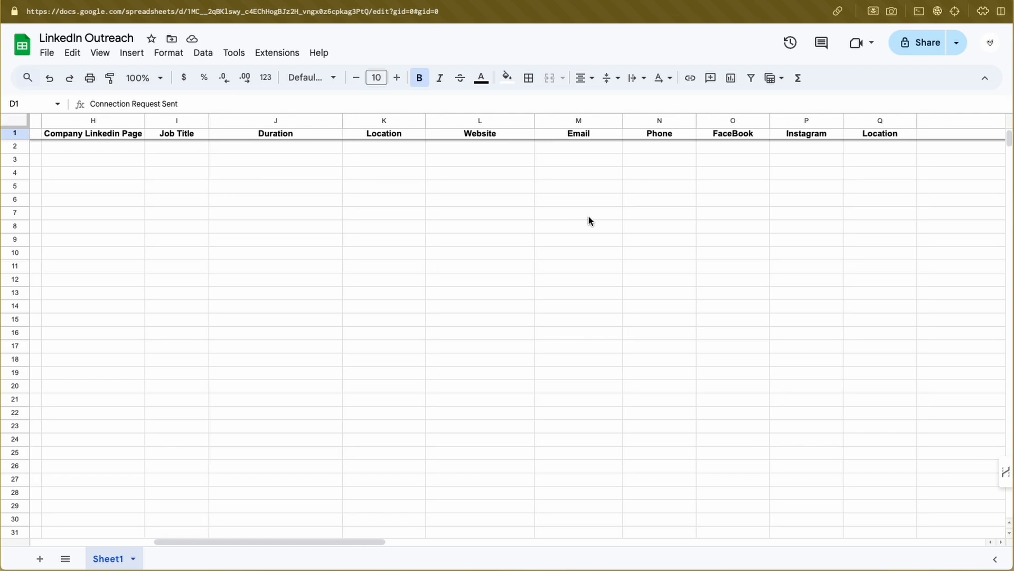
pyautogui.hscroll(4, 590, 220)
pyautogui.scroll(-1, 589, 221)
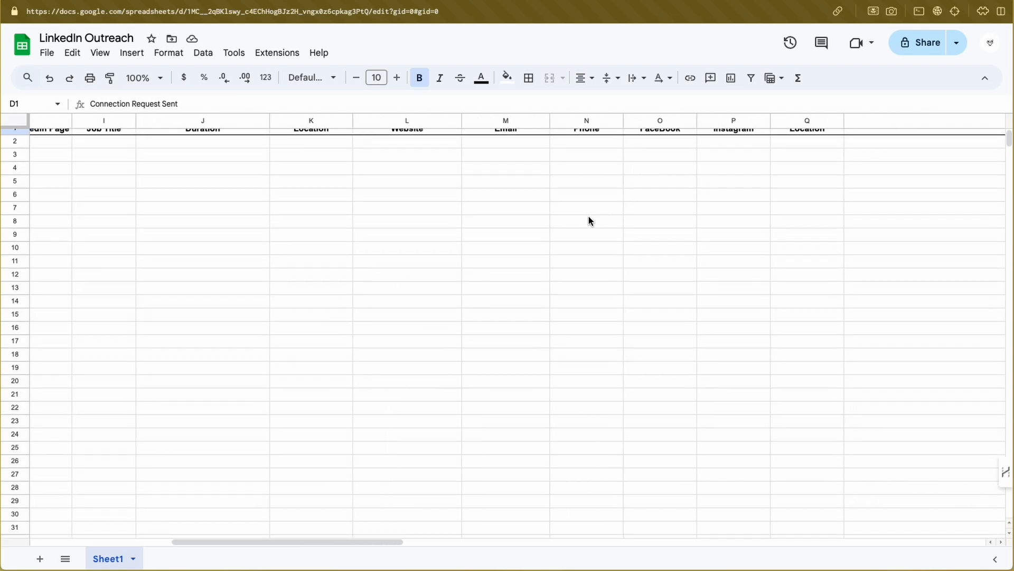
pyautogui.scroll(1, 590, 221)
pyautogui.hscroll(1, 589, 221)
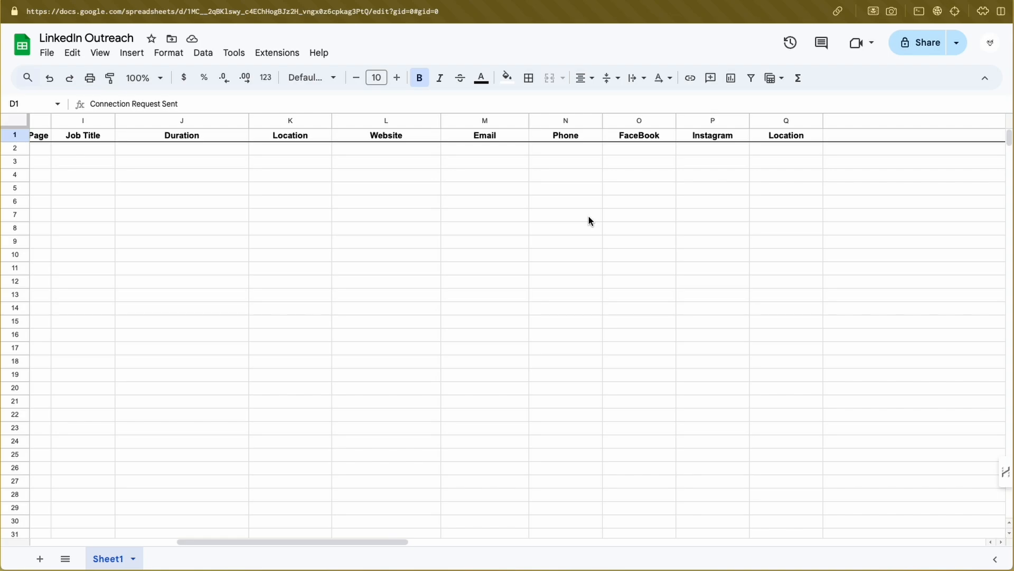
pyautogui.hscroll(-5, 588, 216)
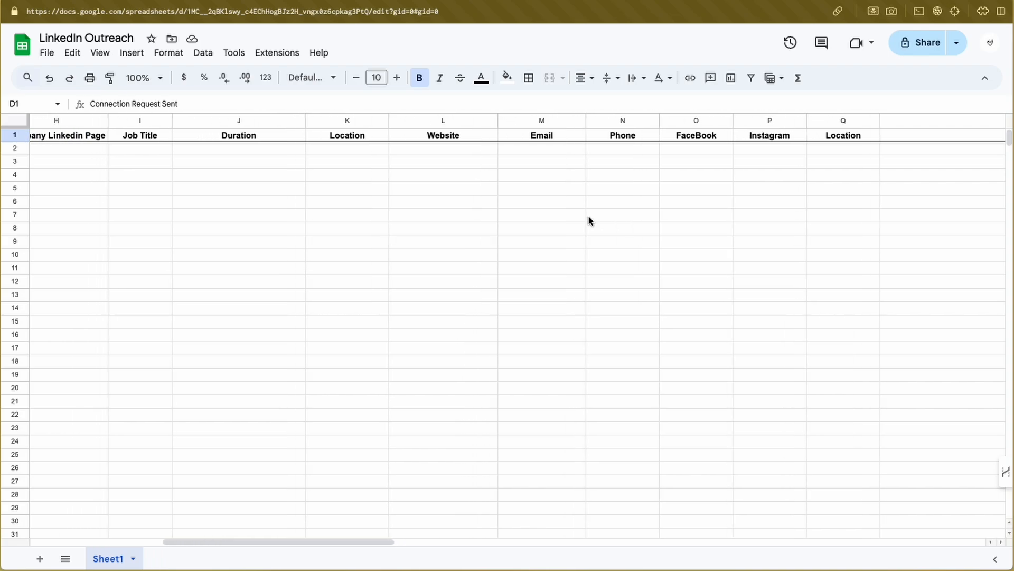
pyautogui.hscroll(-8, 588, 217)
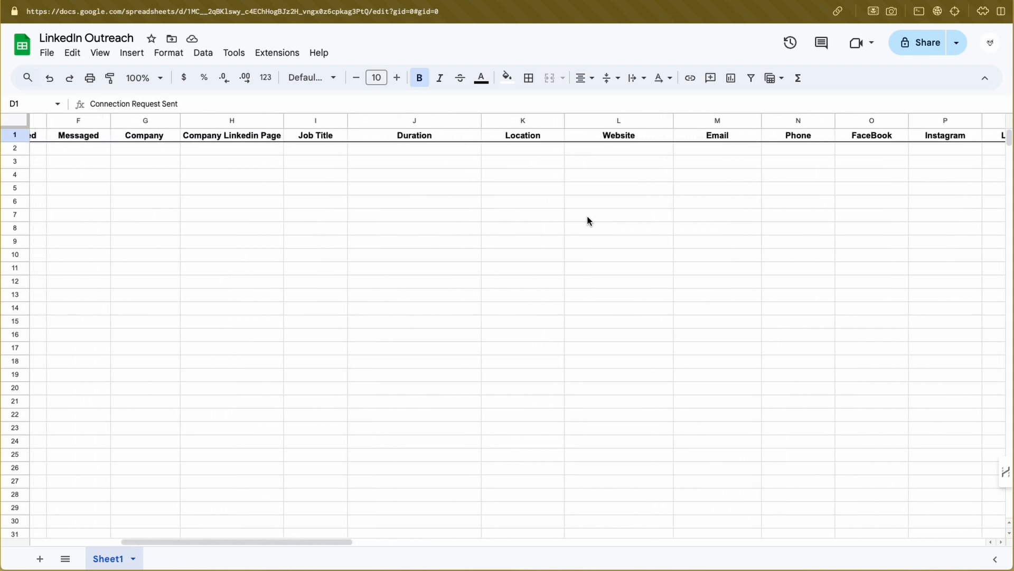
pyautogui.hscroll(-18, 589, 221)
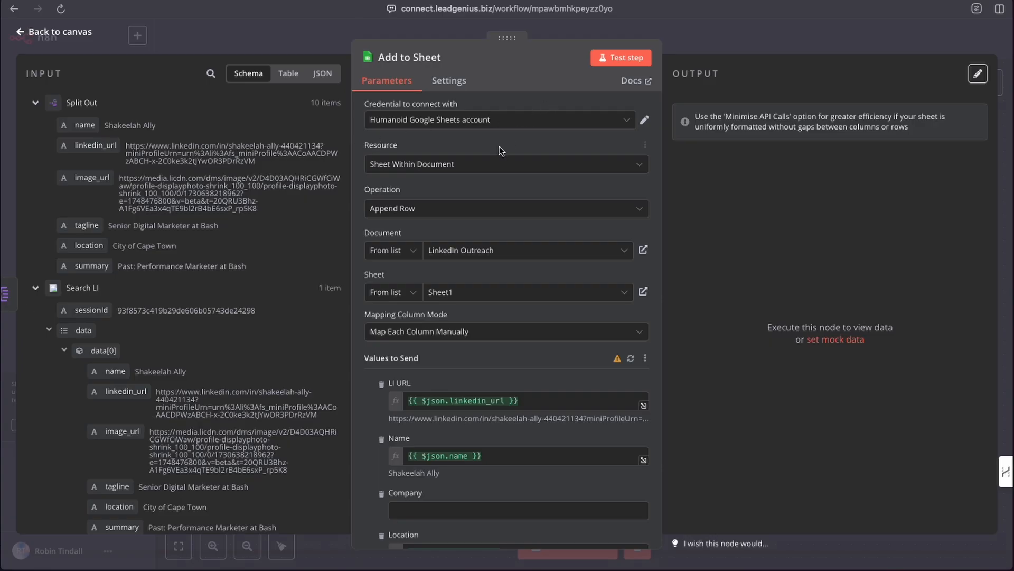
# - In n8n's Add to Sheet node, examine the resource, operation, document and sheet settings and compare the Split Out fields with the column mappings
pyautogui.click(472, 167)
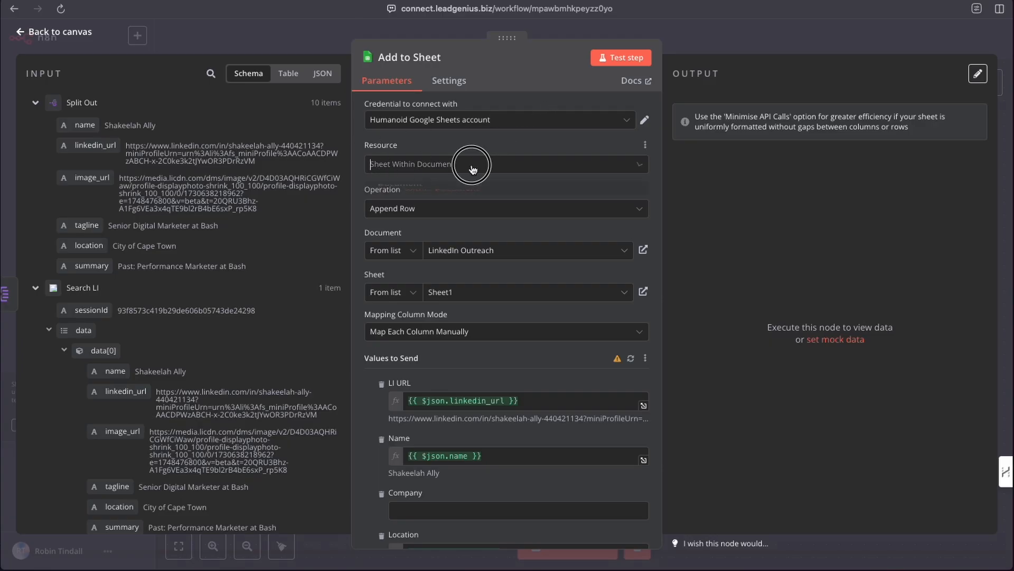
pyautogui.click(485, 142)
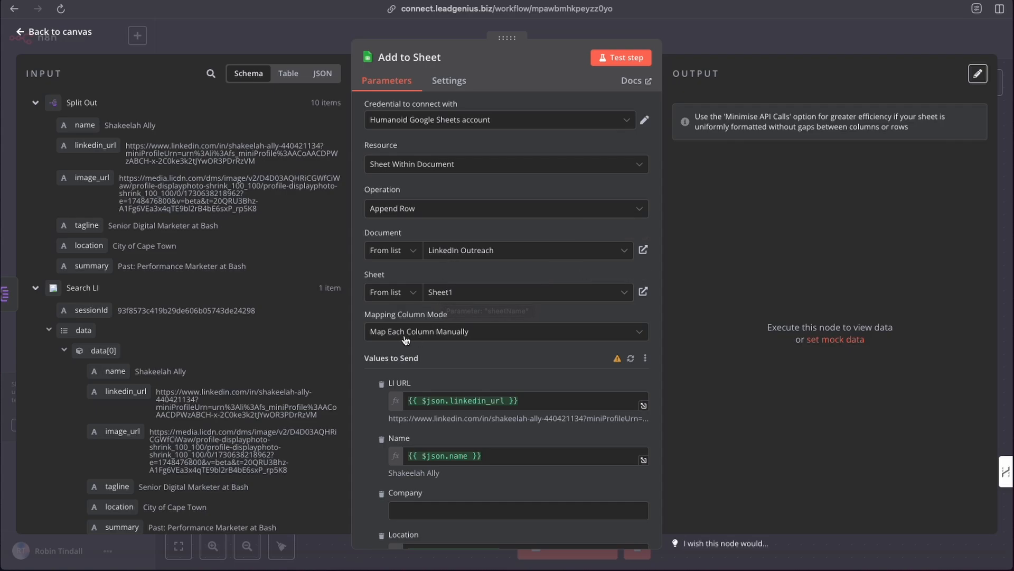
pyautogui.scroll(-3, 440, 342)
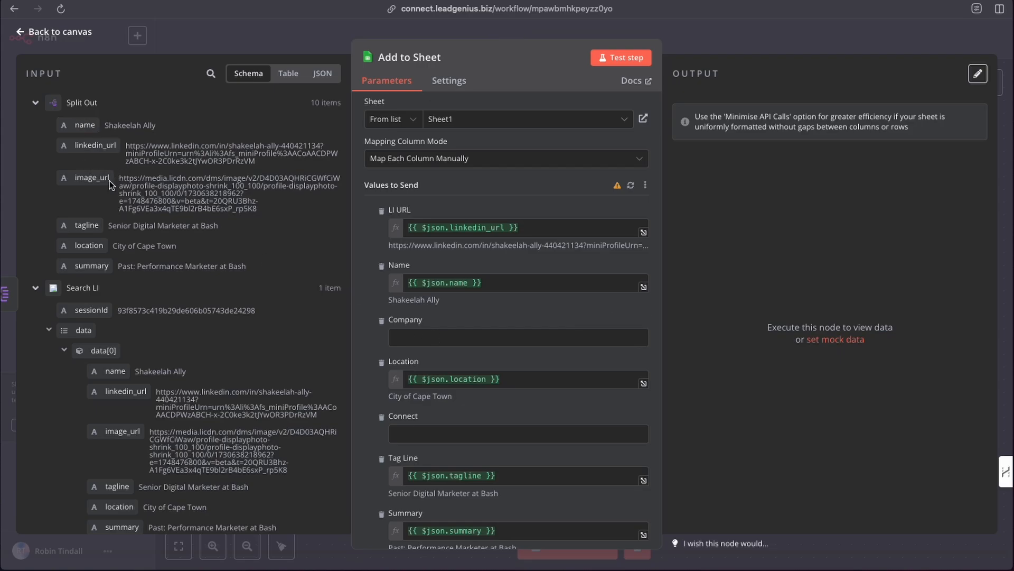
pyautogui.moveTo(91, 147); pyautogui.dragTo(91, 169)
pyautogui.scroll(-1, 185, 209)
pyautogui.moveTo(86, 187)
pyautogui.mouseDown()
pyautogui.moveTo(308, 343)
pyautogui.moveTo(141, 241)
pyautogui.moveTo(87, 188)
pyautogui.mouseUp()
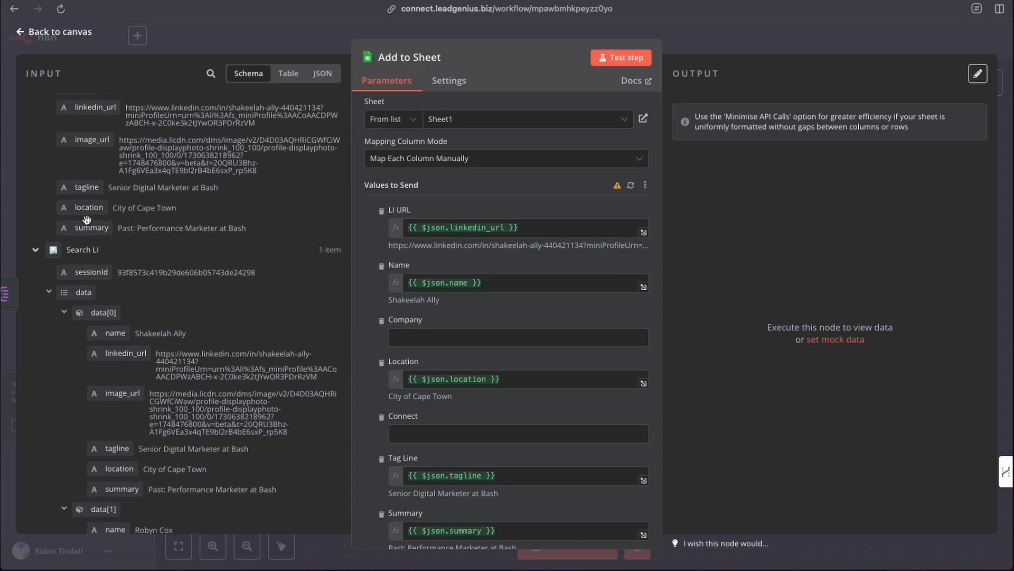
pyautogui.scroll(-3, 454, 359)
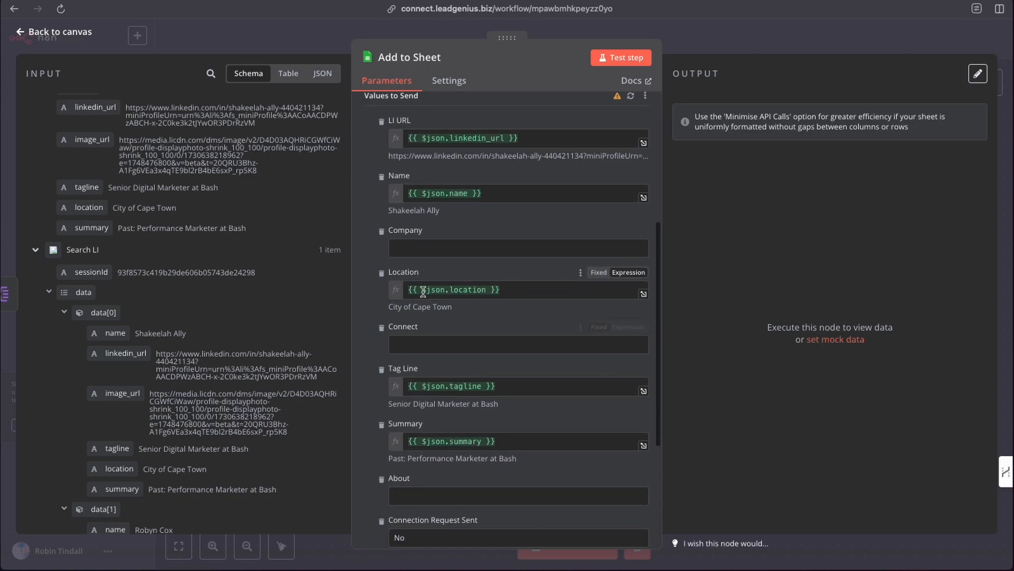
pyautogui.scroll(-3, 444, 359)
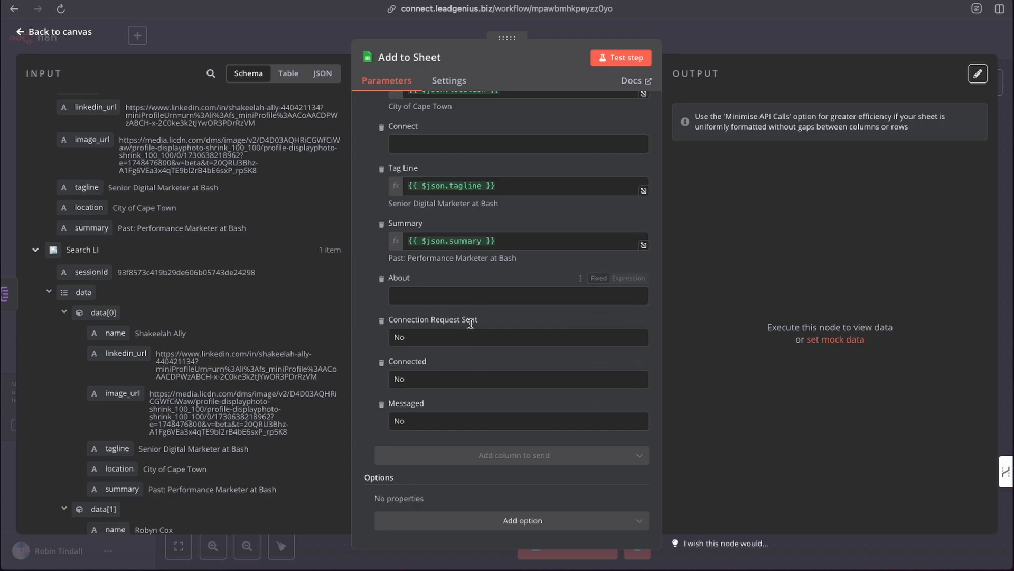
pyautogui.scroll(8, 412, 349)
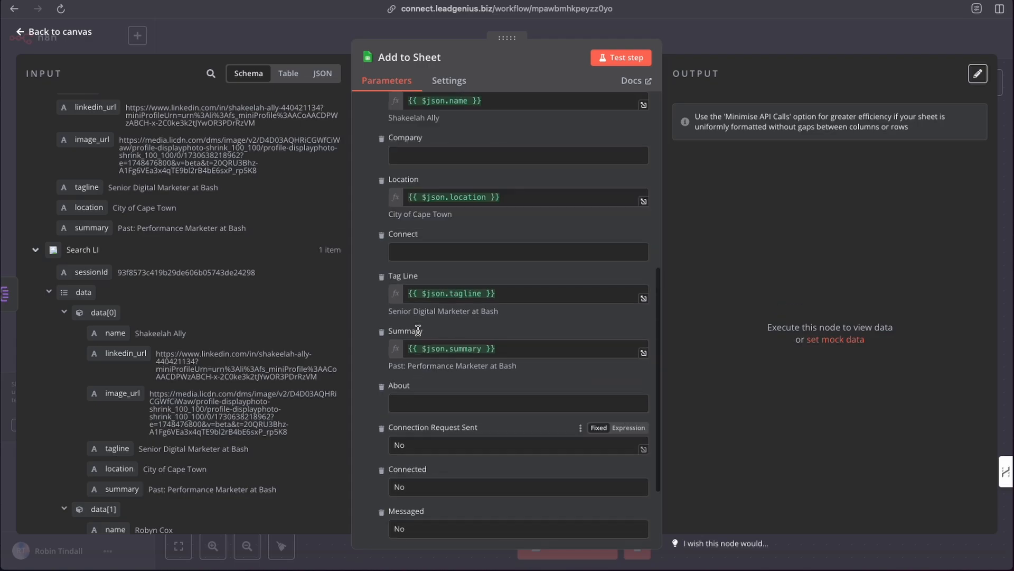
pyautogui.scroll(2, 418, 330)
# - Test the Add to Sheet node, refresh its column list from the spreadsheet, and check the updated Values to Send mappings
pyautogui.click(617, 55)
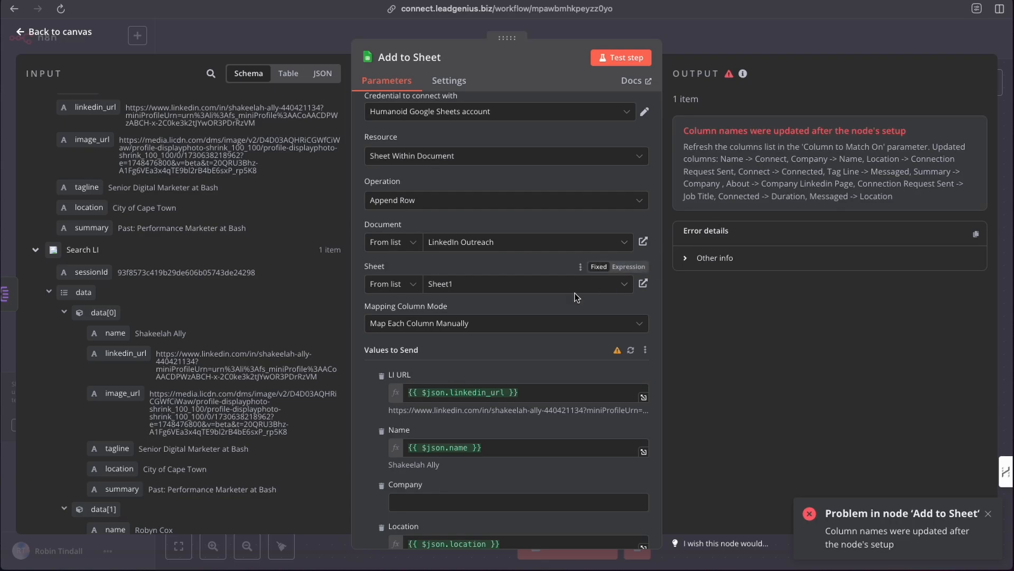
pyautogui.scroll(-3, 575, 293)
pyautogui.click(631, 198)
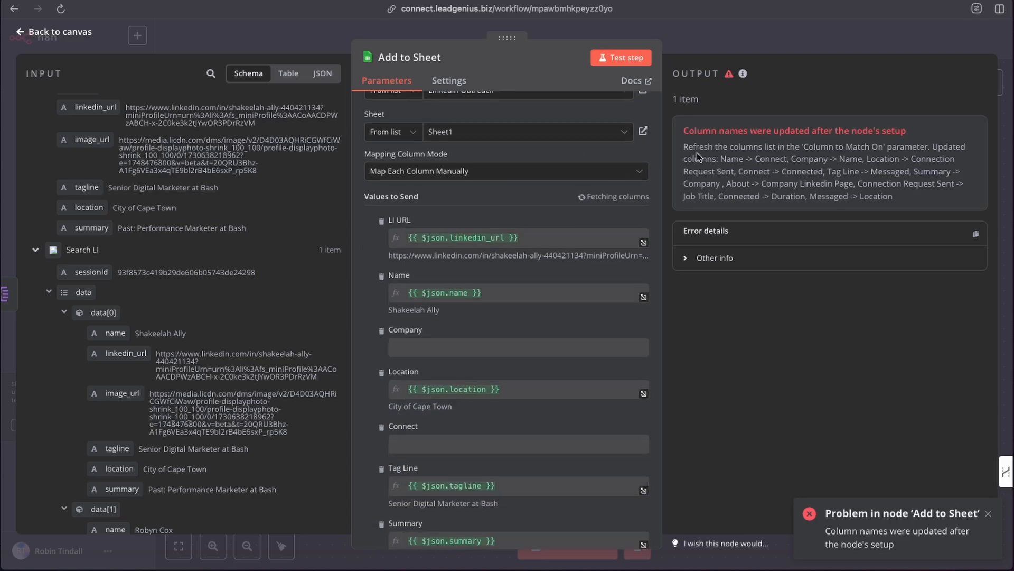
pyautogui.scroll(-3, 532, 394)
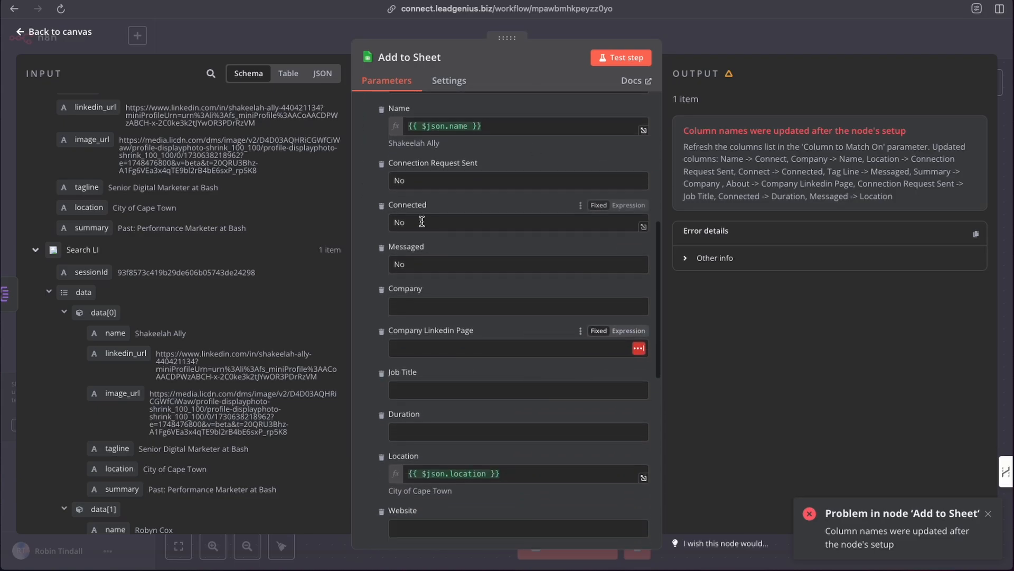
pyautogui.scroll(-4, 451, 315)
pyautogui.scroll(10, 452, 315)
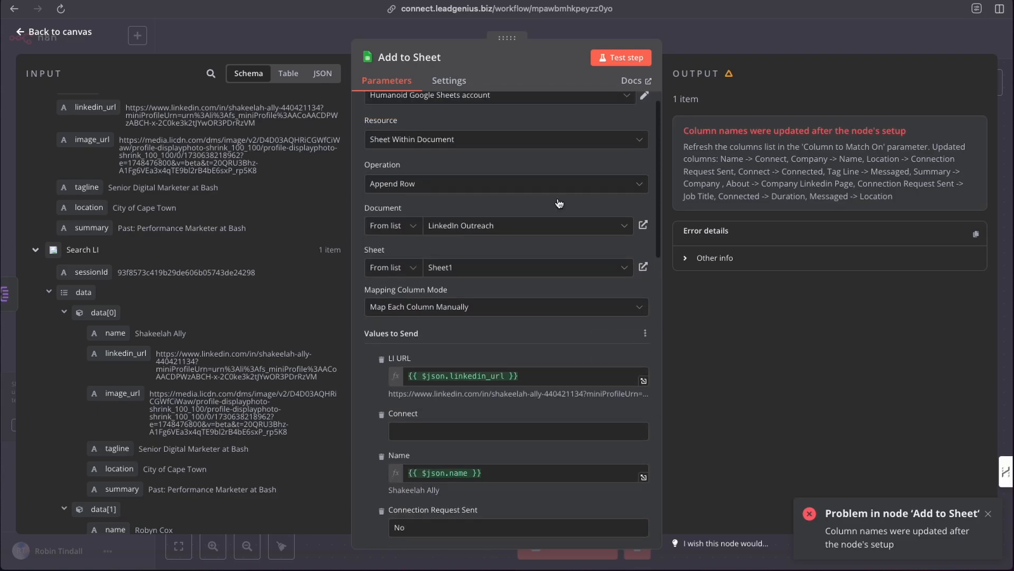
# - Run the Add to Sheet node again and widen its output area to review the appended items
pyautogui.click(614, 58)
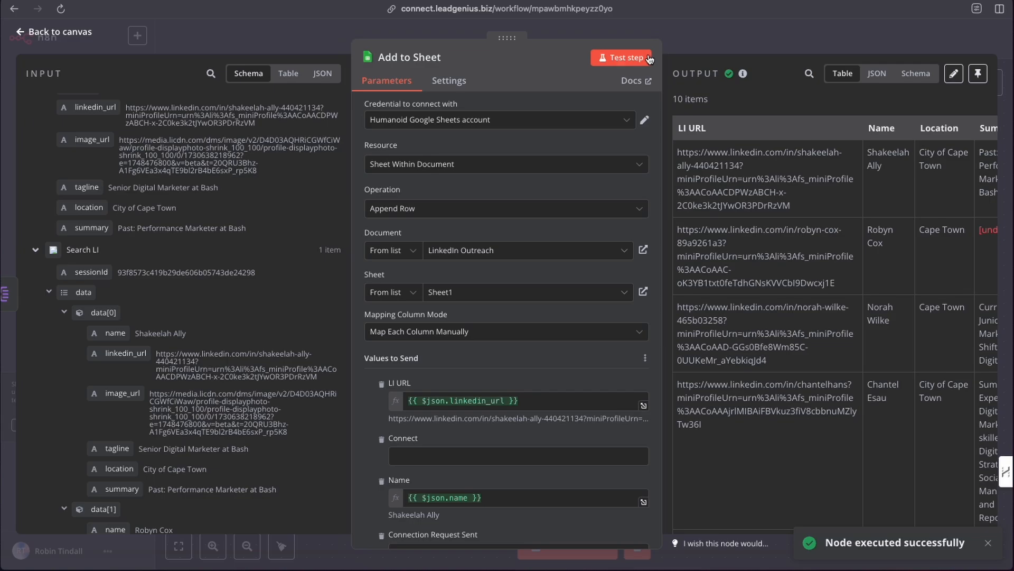
pyautogui.moveTo(662, 55); pyautogui.dragTo(535, 58)
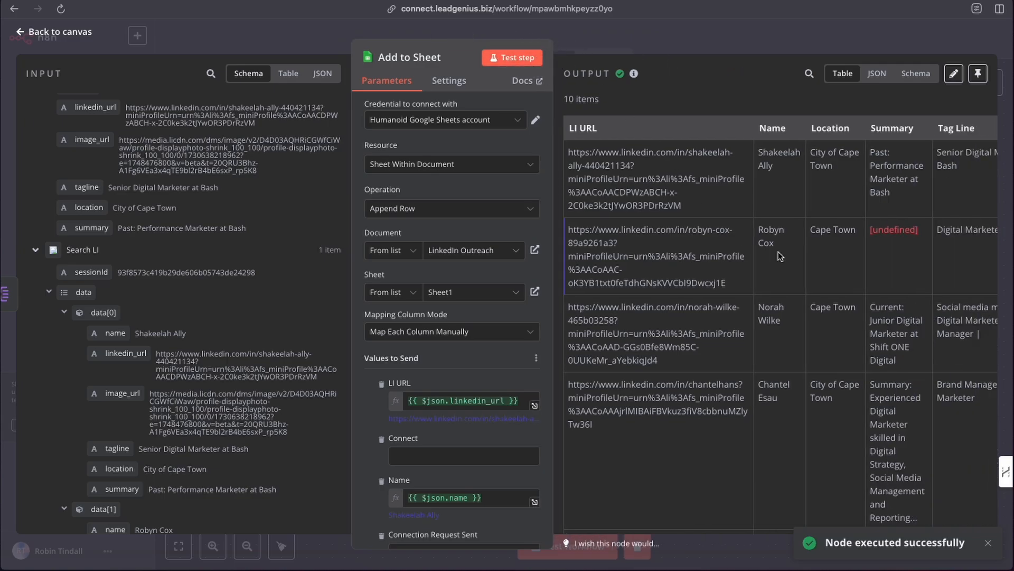
pyautogui.hscroll(3, 824, 250)
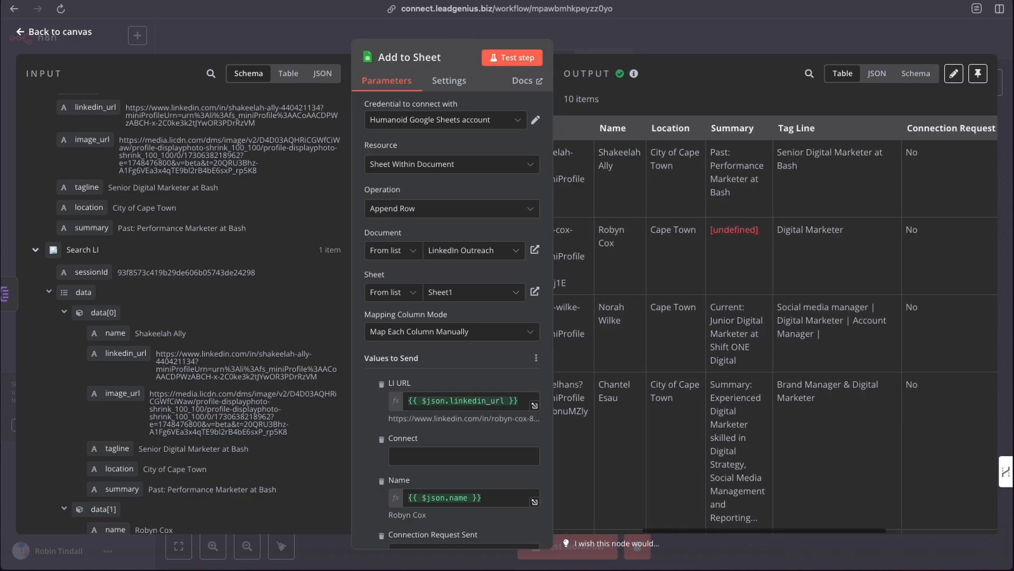
# - Switch to the LinkedIn Outreach spreadsheet and check the appended rows across the name, status and location columns
pyautogui.hotkey('ctrl', 'Tab')
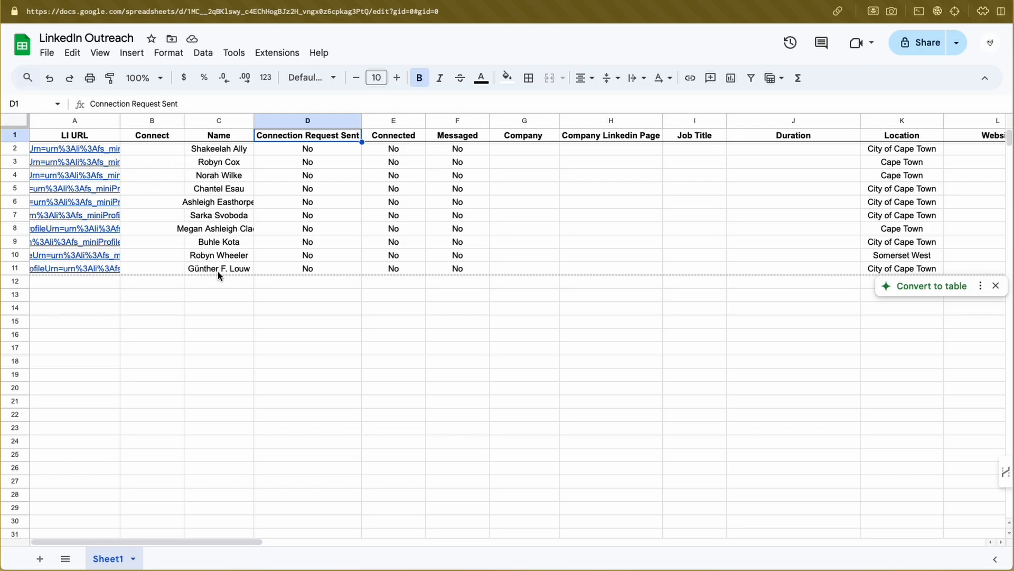
pyautogui.scroll(-1, 311, 249)
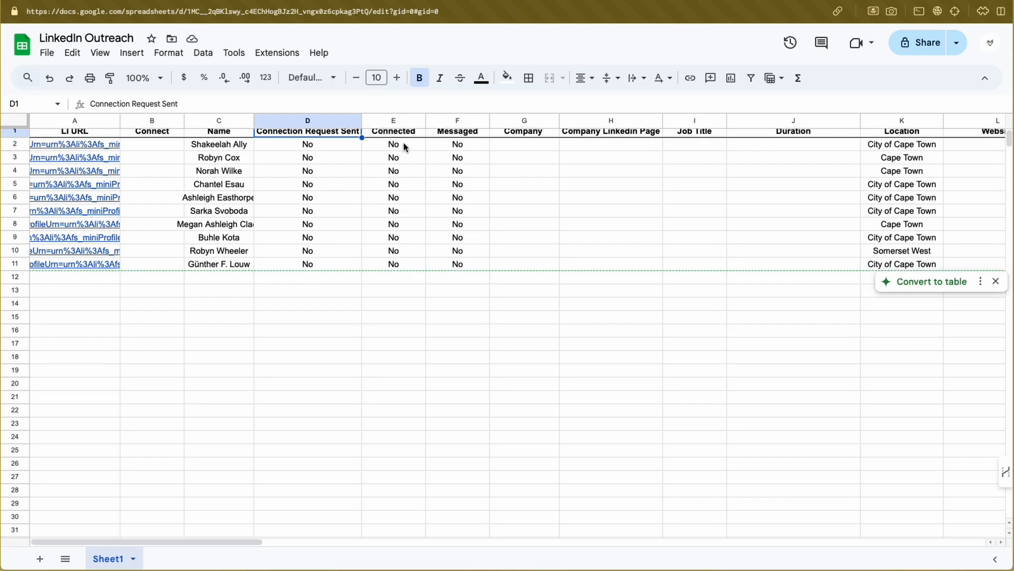
pyautogui.scroll(-1, 402, 273)
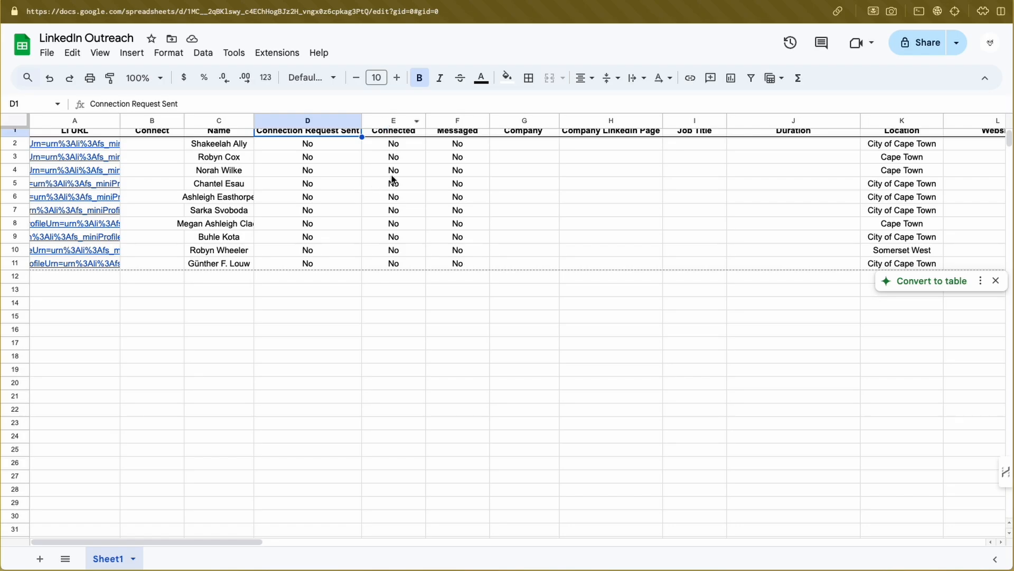
pyautogui.scroll(1, 395, 182)
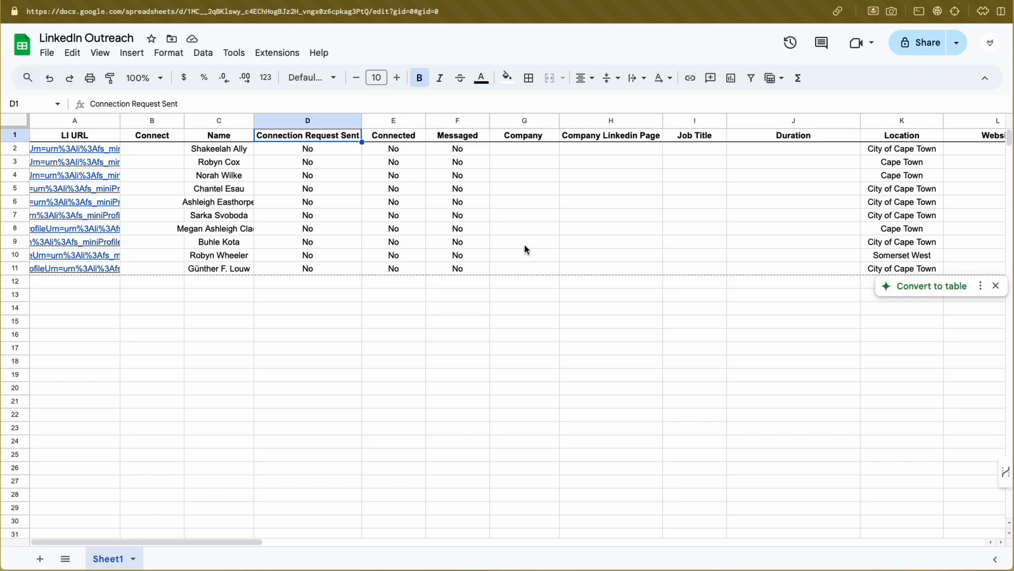
pyautogui.hscroll(5, 524, 245)
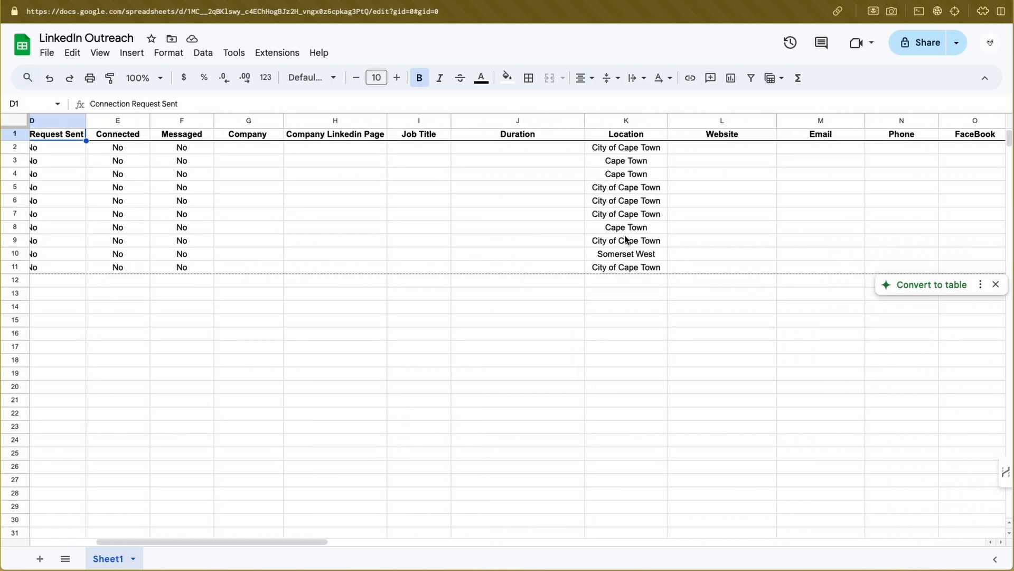
pyautogui.hscroll(4, 625, 238)
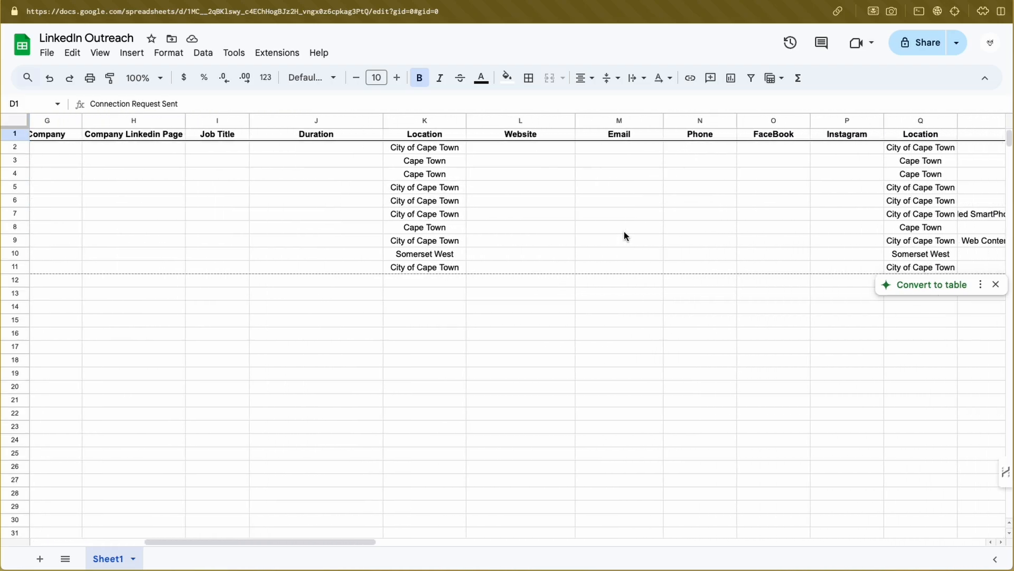
# - Examine the appended rows across the Location, Tag Line, Summary and About columns of the LinkedIn Outreach spreadsheet
pyautogui.hscroll(4, 624, 235)
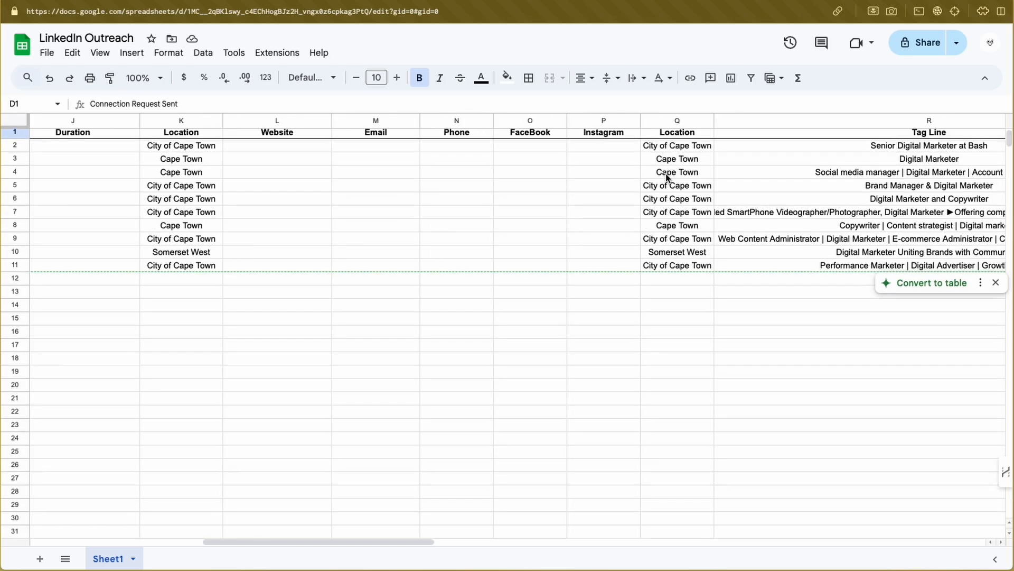
pyautogui.hscroll(1, 669, 221)
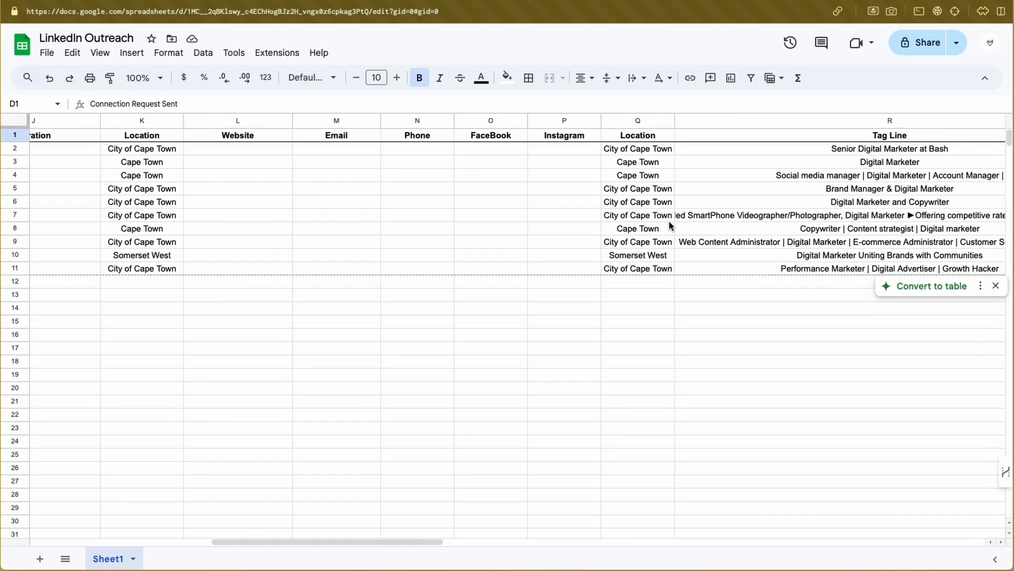
pyautogui.hscroll(4, 646, 196)
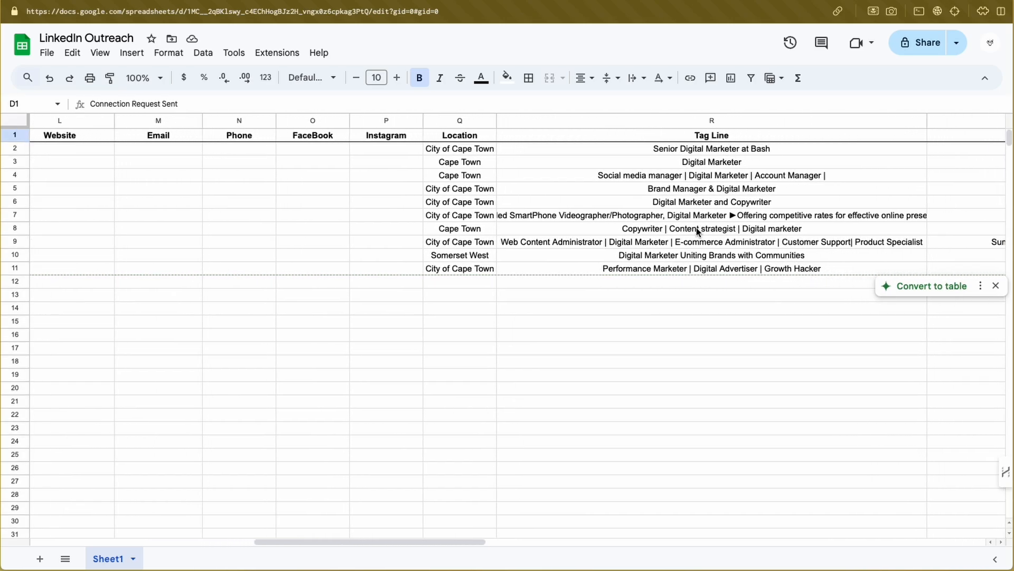
pyautogui.hscroll(12, 697, 228)
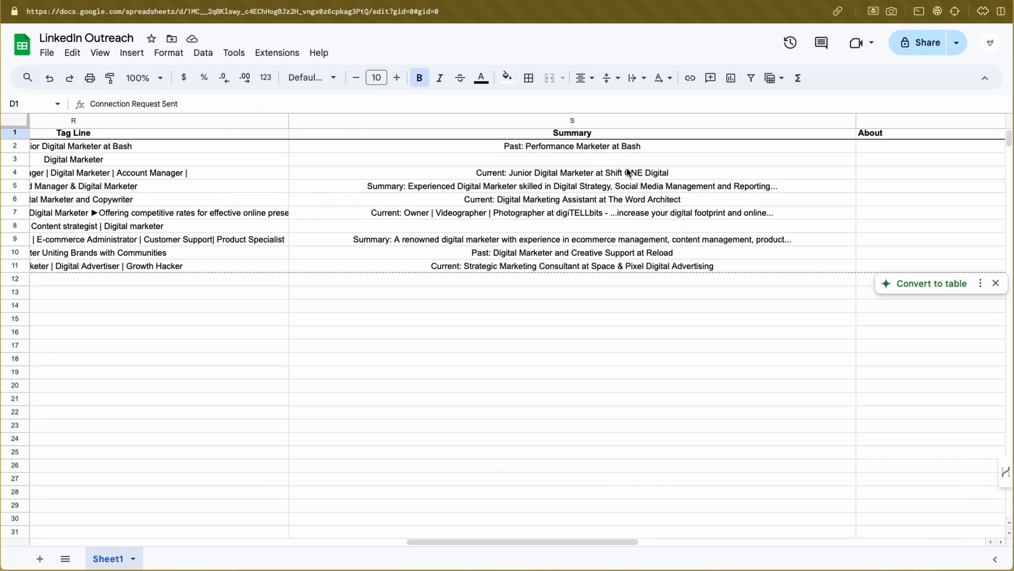
pyautogui.hscroll(9, 718, 183)
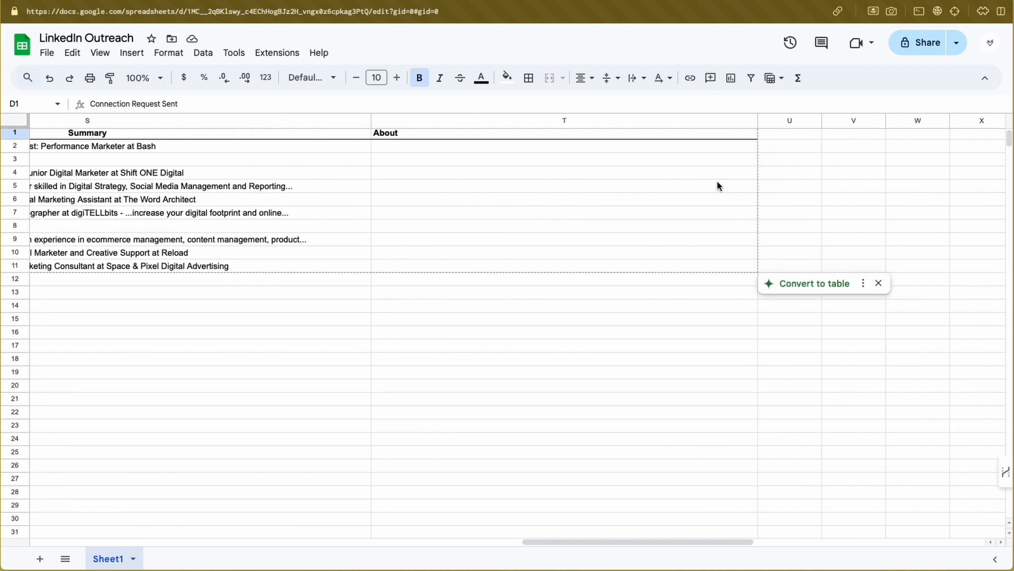
pyautogui.hscroll(6, 718, 185)
pyautogui.hscroll(-20, 717, 185)
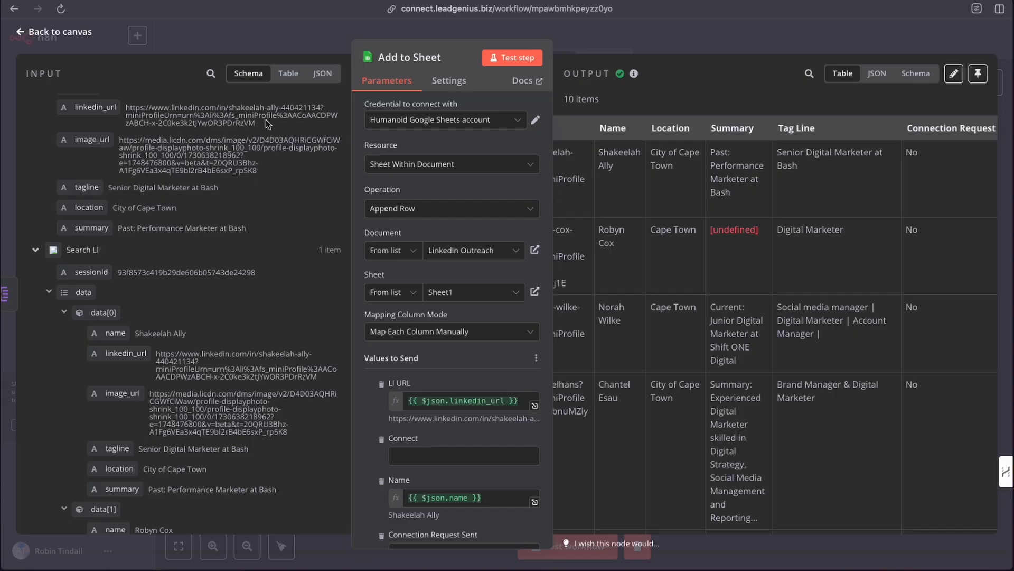
# - Back in n8n, close the Add to Sheet node, open the "Send LinkedIn Connection using Browserflow" workflow and examine its node layout
pyautogui.click(652, 36)
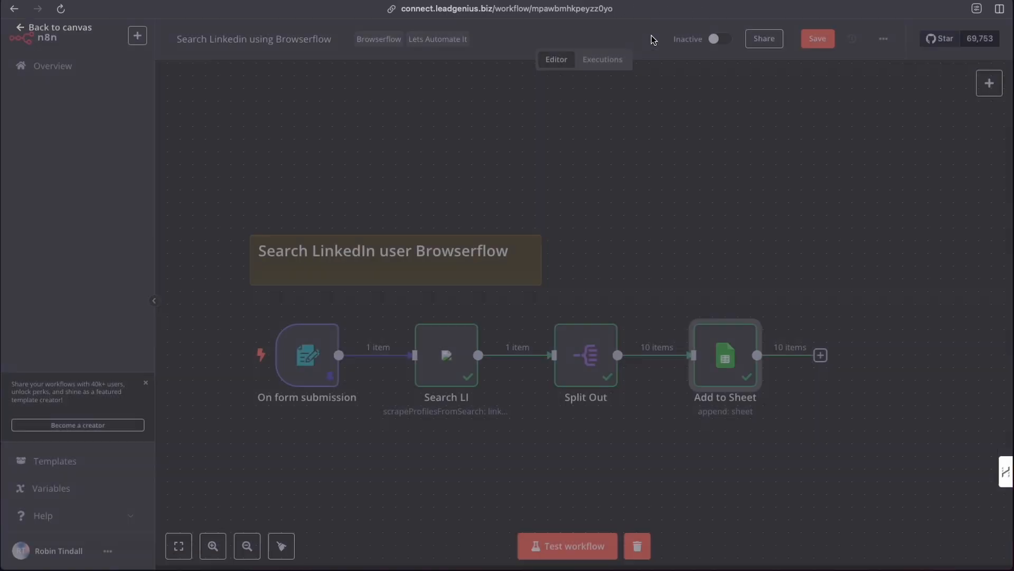
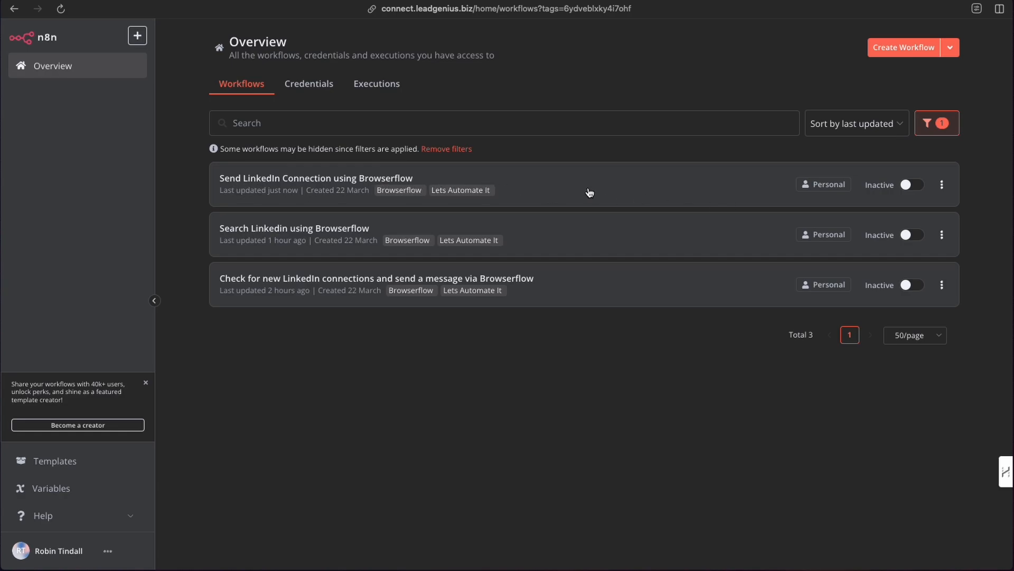
pyautogui.click(568, 188)
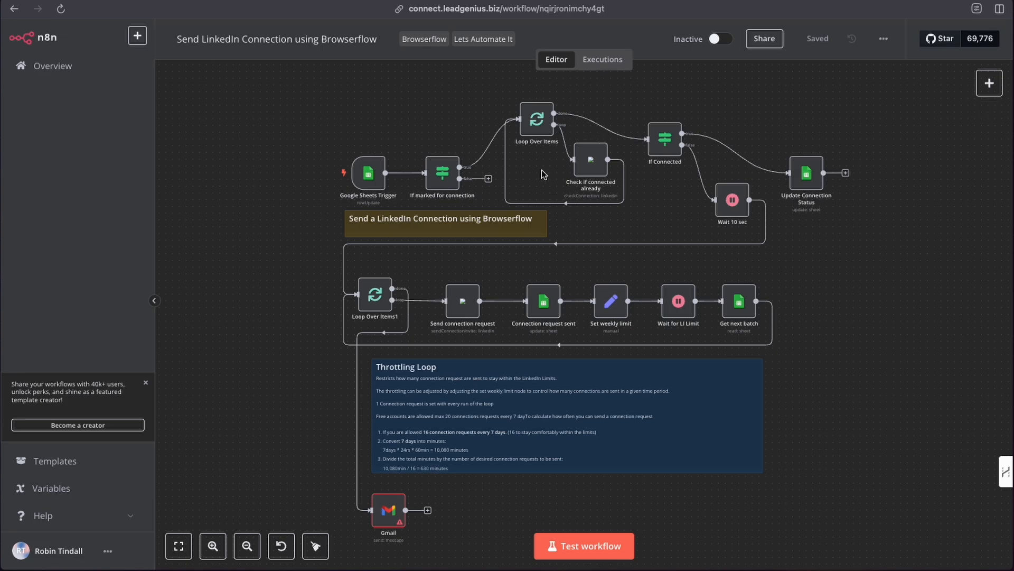
pyautogui.moveTo(292, 86); pyautogui.dragTo(875, 259)
pyautogui.click(212, 547)
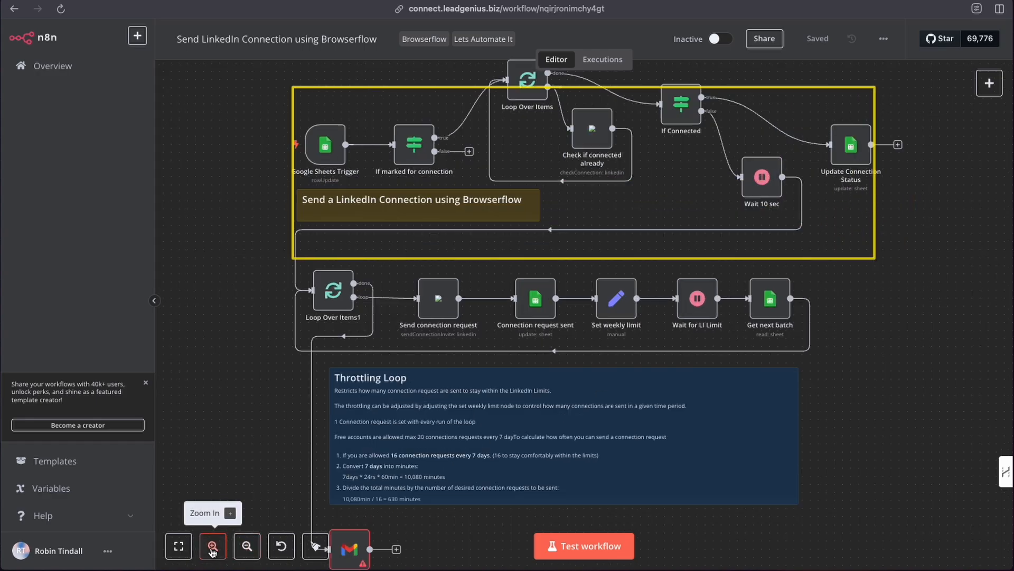
pyautogui.click(212, 547)
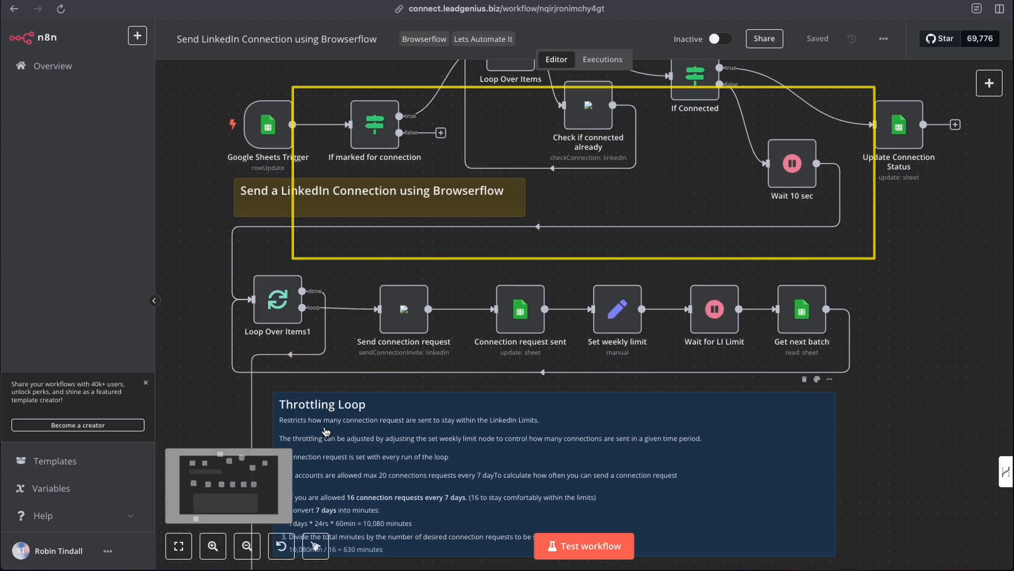
pyautogui.scroll(3, 365, 370)
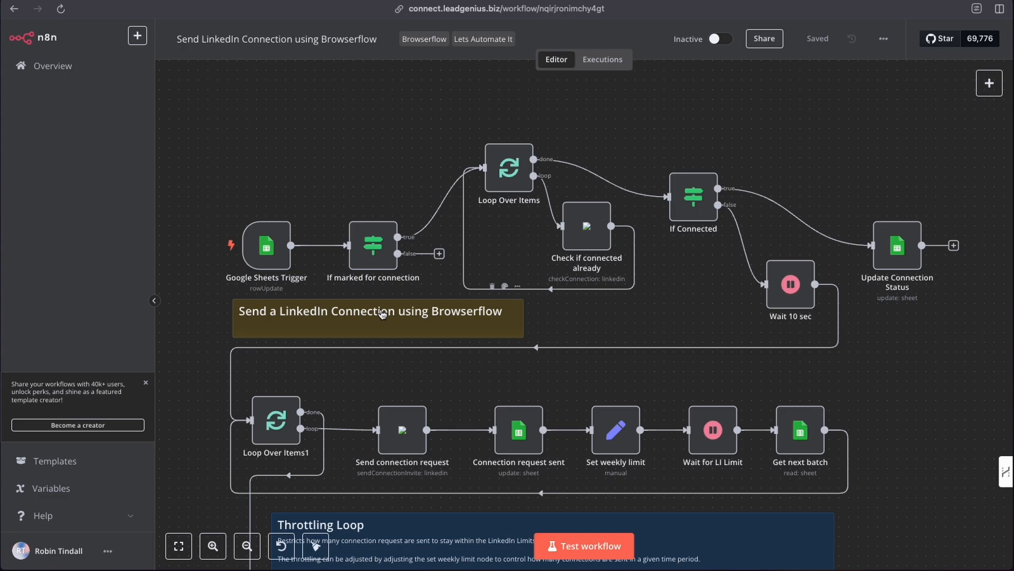
pyautogui.moveTo(269, 253)
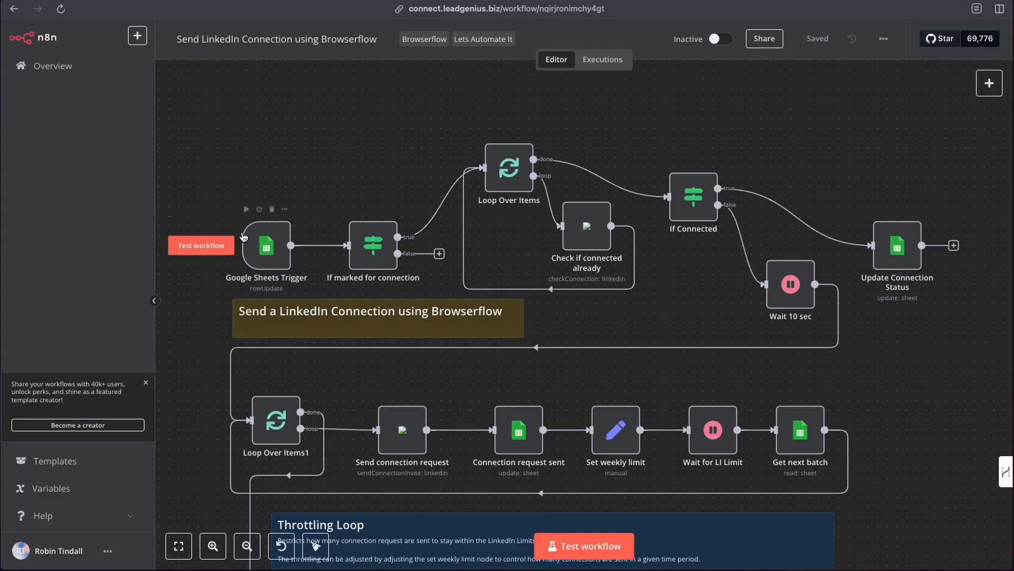
pyautogui.hscroll(-1, 275, 254)
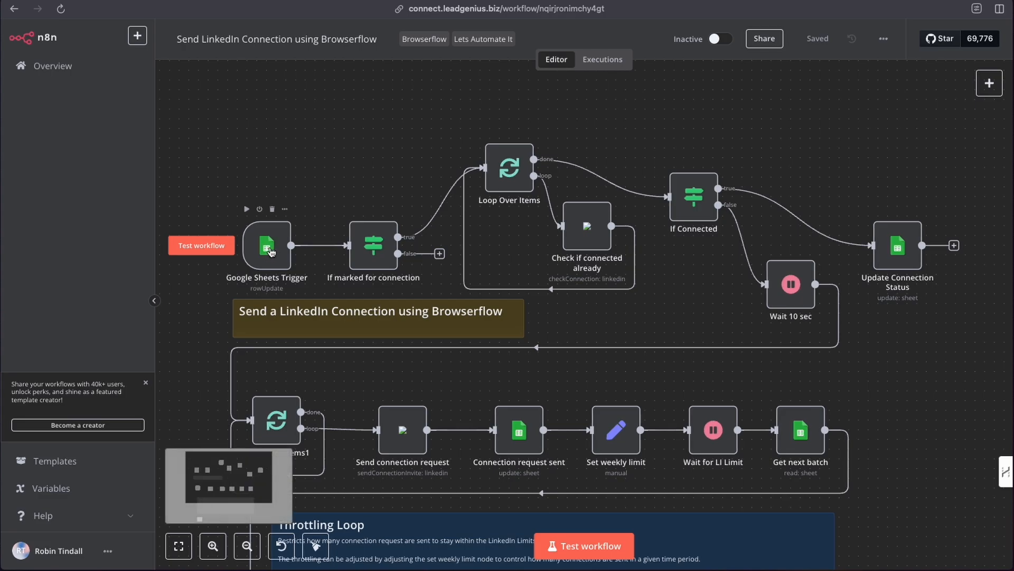
# - Search the node library for "sheet" and review the triggers offered for Google Sheets without adding one
pyautogui.click(988, 84)
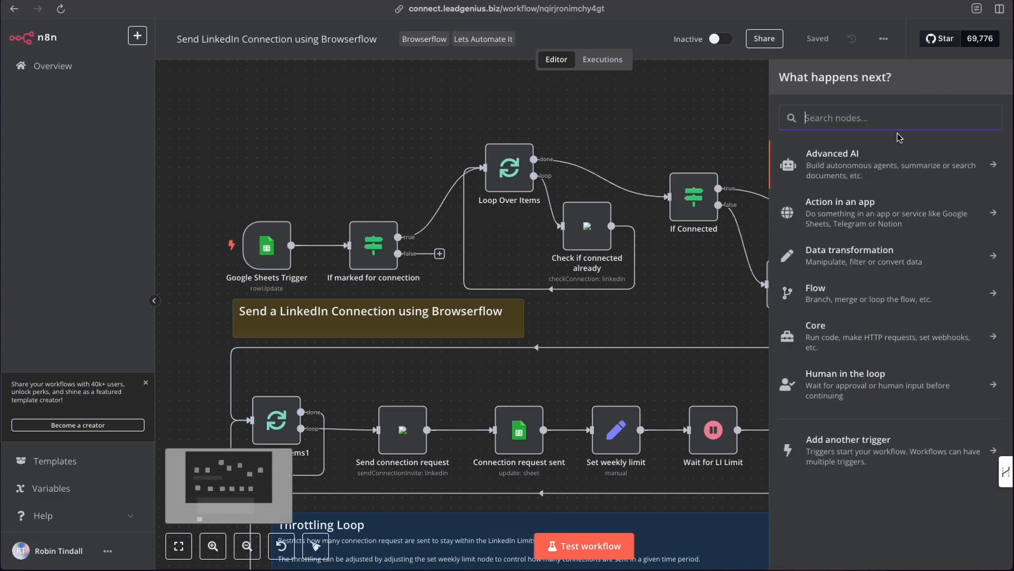
pyautogui.write('sheet')
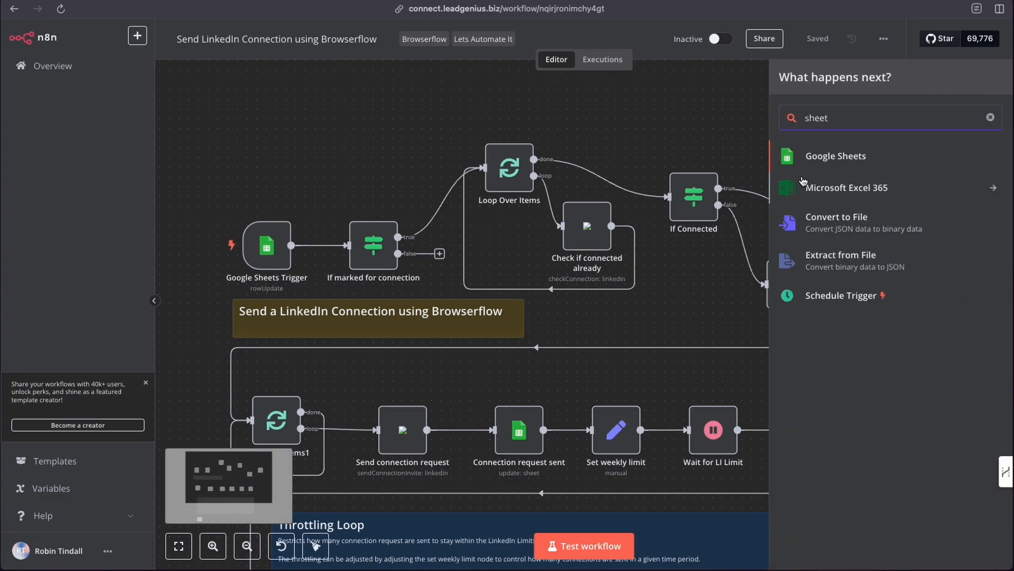
pyautogui.click(852, 158)
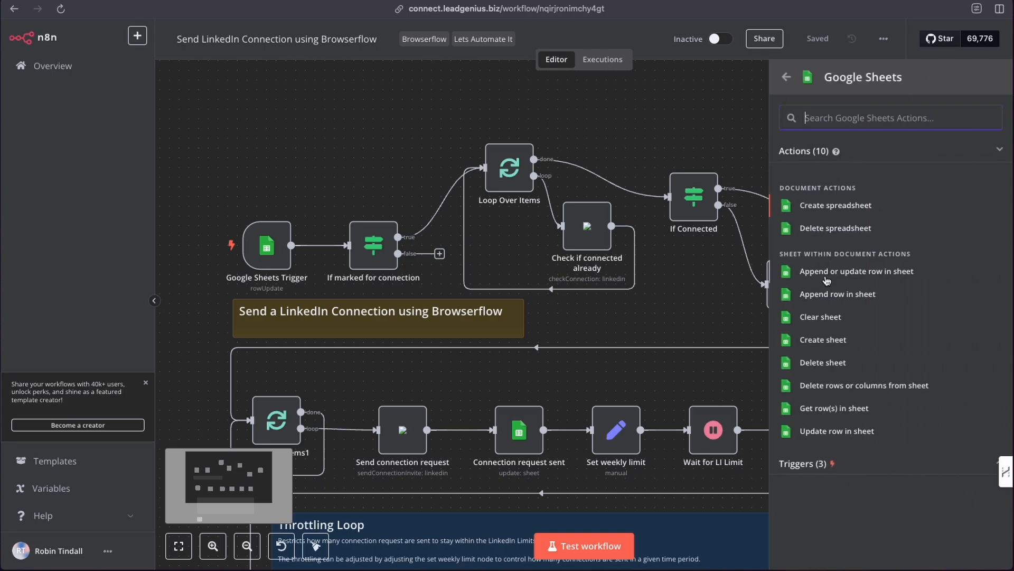
pyautogui.click(808, 466)
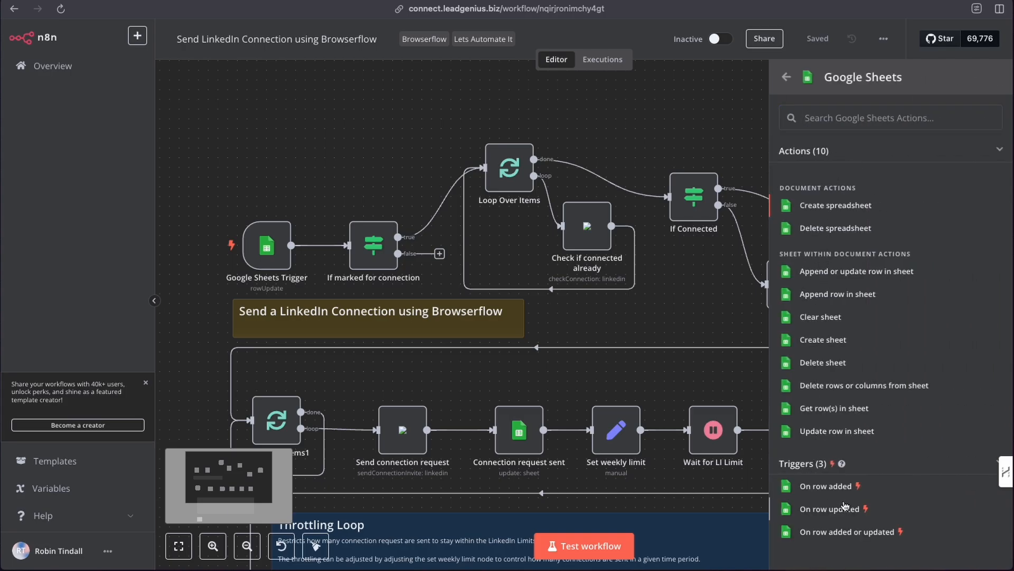
pyautogui.scroll(-1, 841, 505)
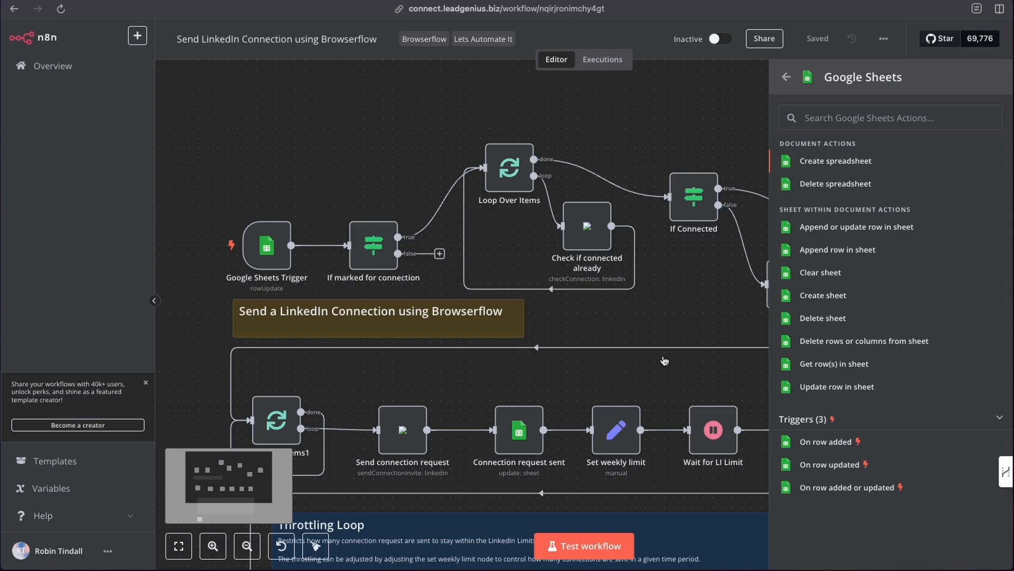
pyautogui.click(363, 127)
# - Open the Google Sheets Trigger node and examine its poll times, document, sheet, trigger event and watched column settings
pyautogui.click(273, 255)
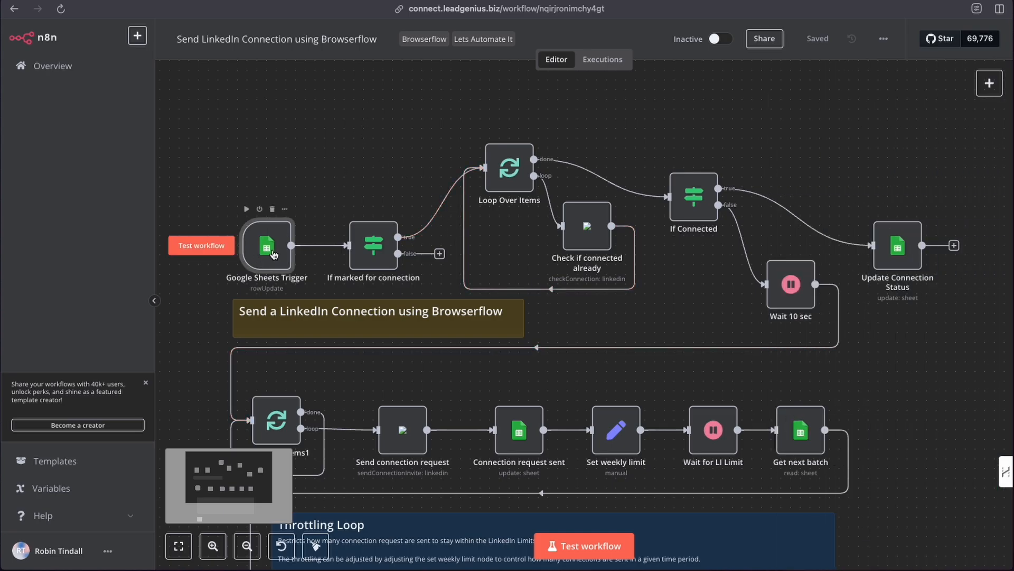
pyautogui.doubleClick(274, 256)
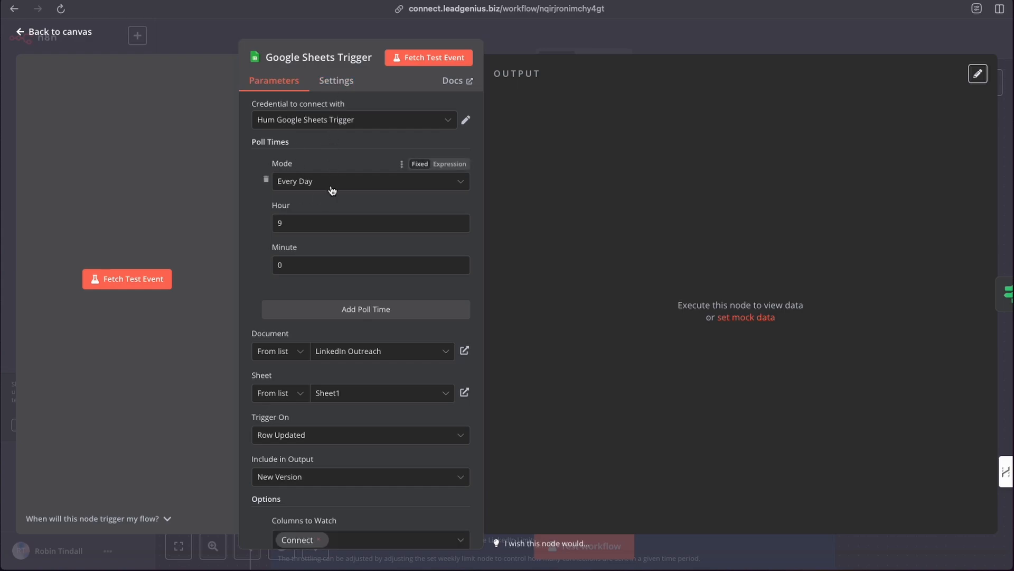
pyautogui.scroll(-1, 332, 194)
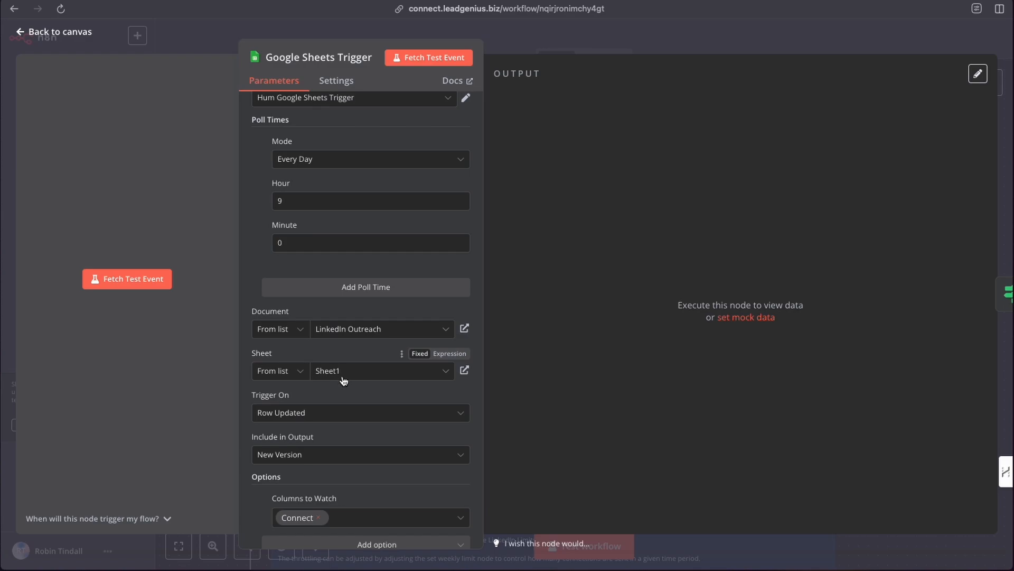
pyautogui.scroll(-1, 319, 395)
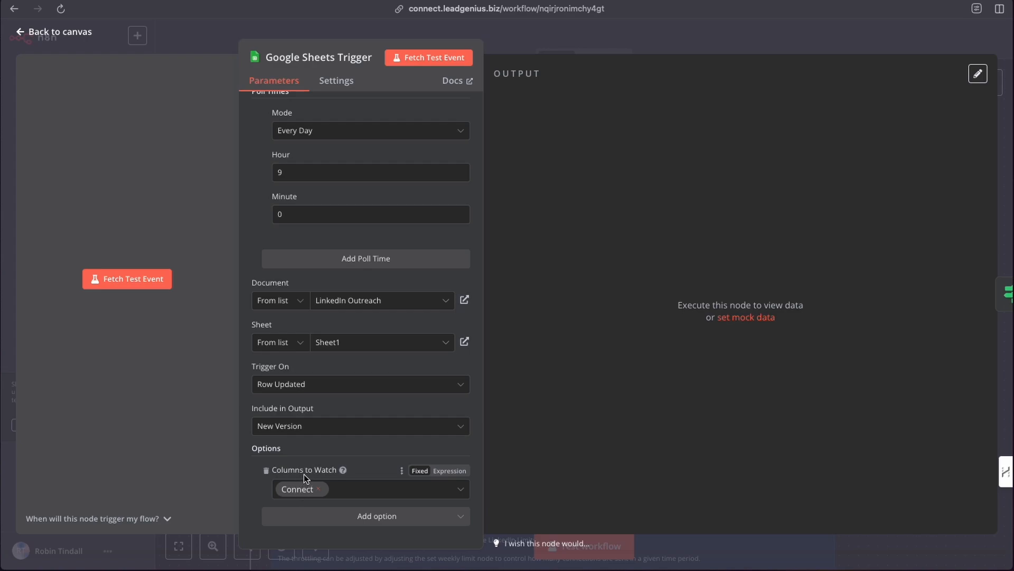
pyautogui.scroll(1, 338, 350)
pyautogui.scroll(2, 340, 350)
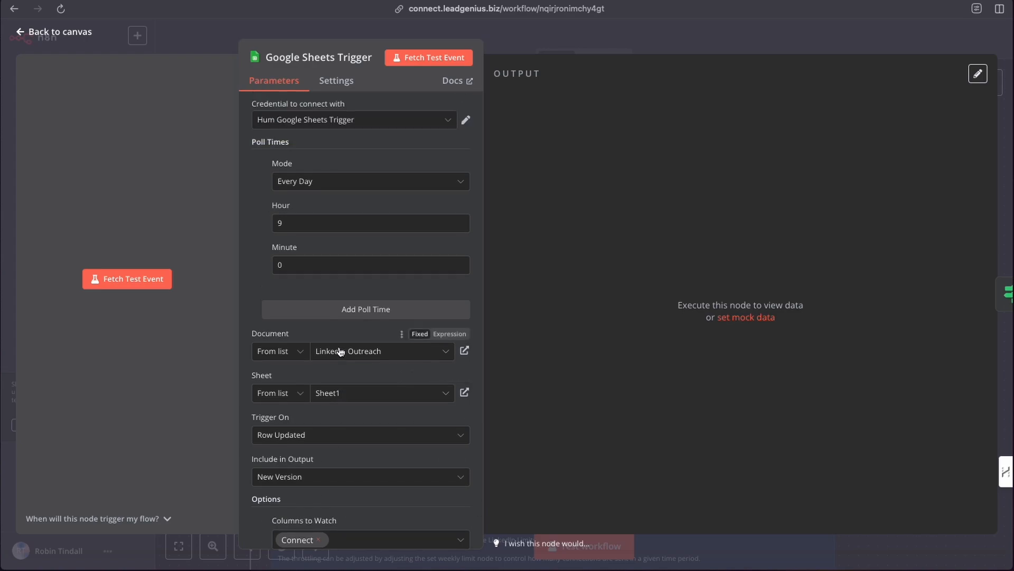
pyautogui.scroll(-2, 340, 351)
pyautogui.scroll(2, 340, 351)
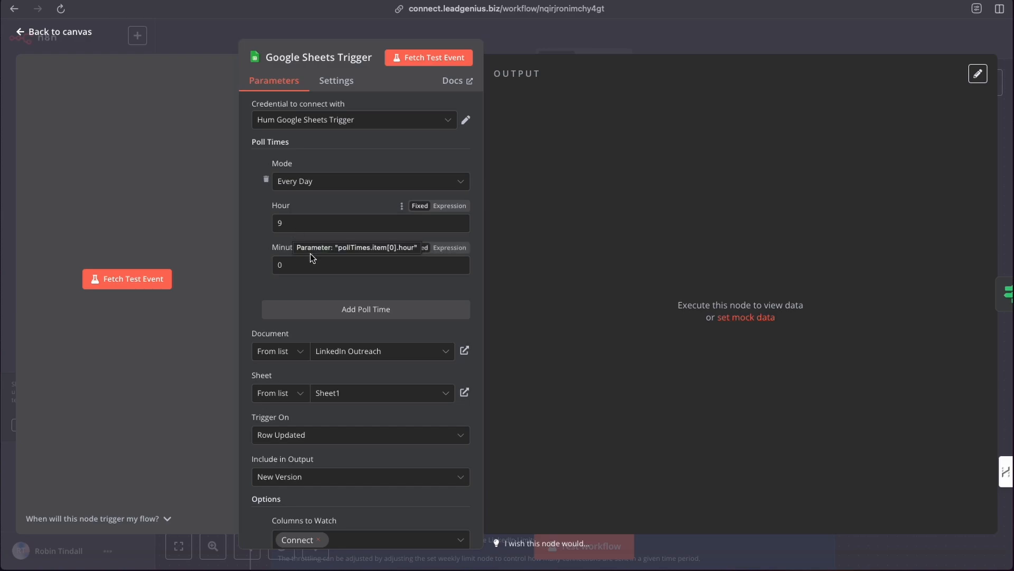
pyautogui.scroll(-2, 310, 254)
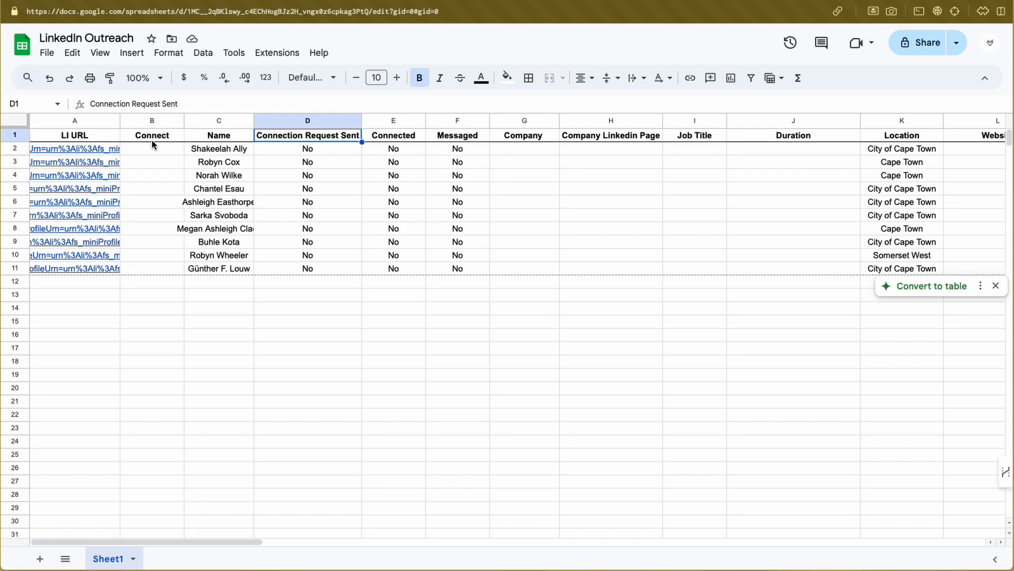
# - Switch to the LinkedIn Outreach spreadsheet and inspect the Connect cells B2:B11 alongside the profile names
pyautogui.moveTo(153, 146); pyautogui.dragTo(152, 272)
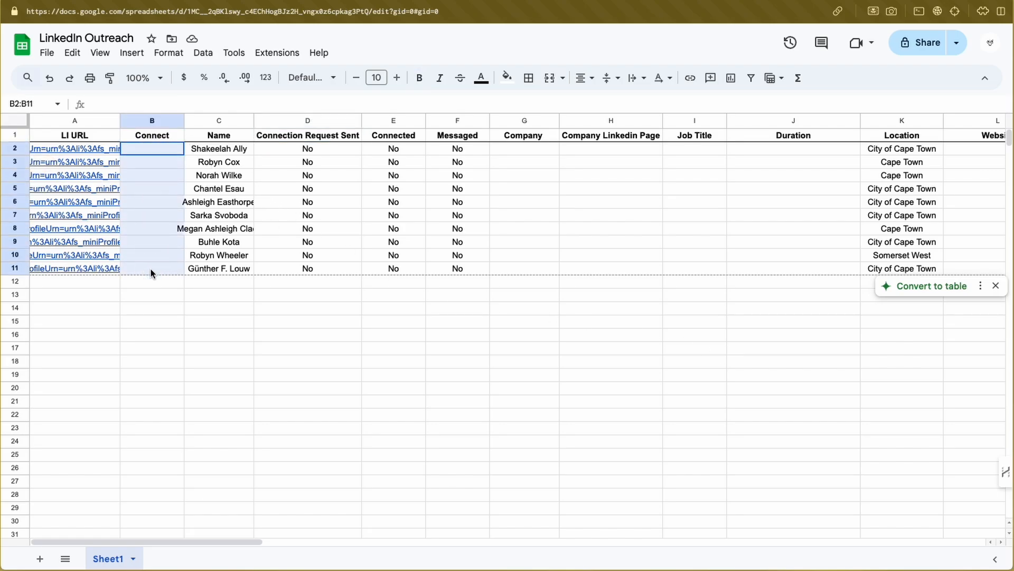
pyautogui.click(152, 308)
pyautogui.moveTo(151, 150); pyautogui.dragTo(149, 272)
pyautogui.click(166, 298)
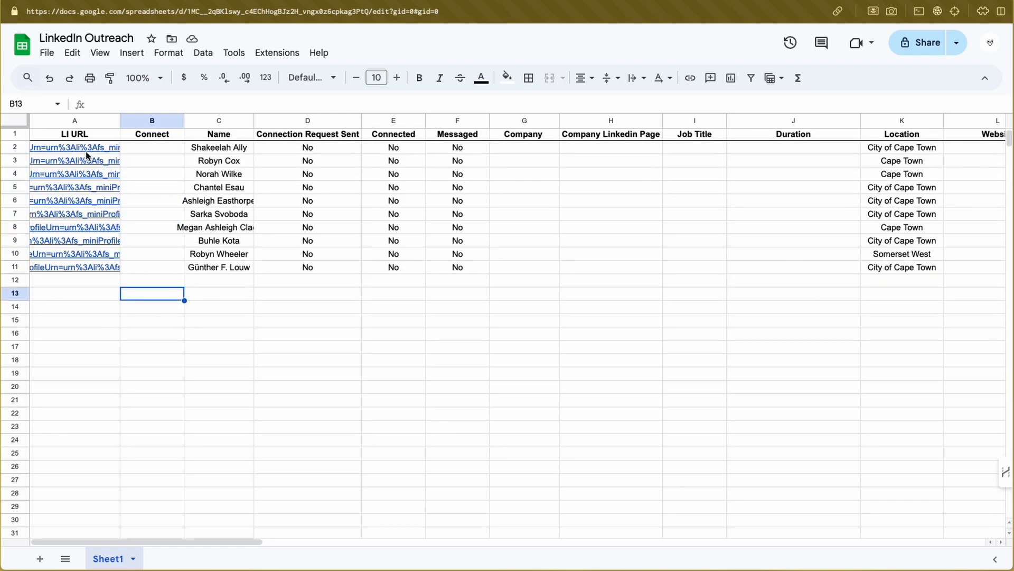
pyautogui.click(239, 150)
pyautogui.click(227, 165)
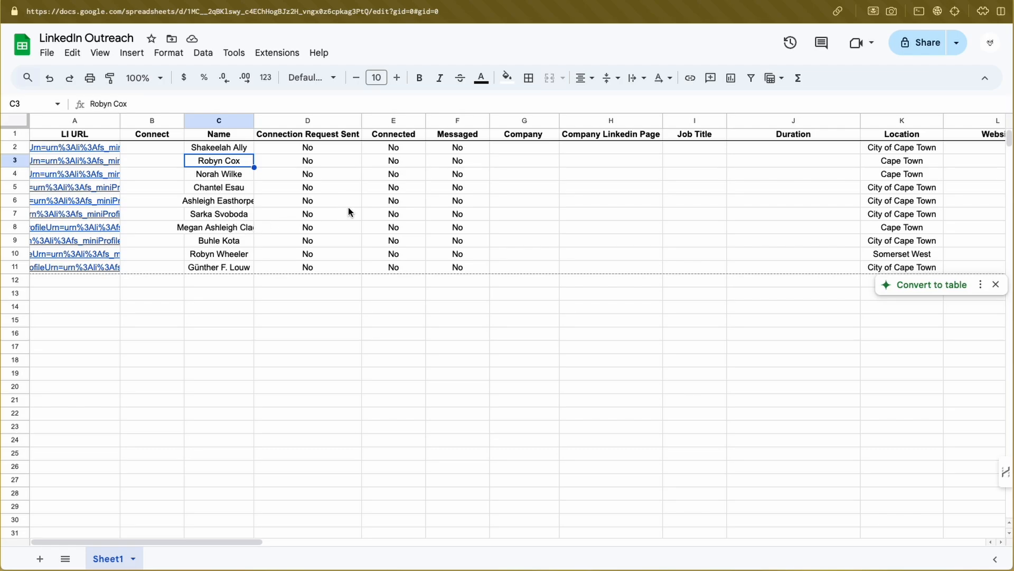
# - Review the profiles' Tag Line and Summary columns to judge who is suitable for a connection request
pyautogui.hscroll(10, 355, 206)
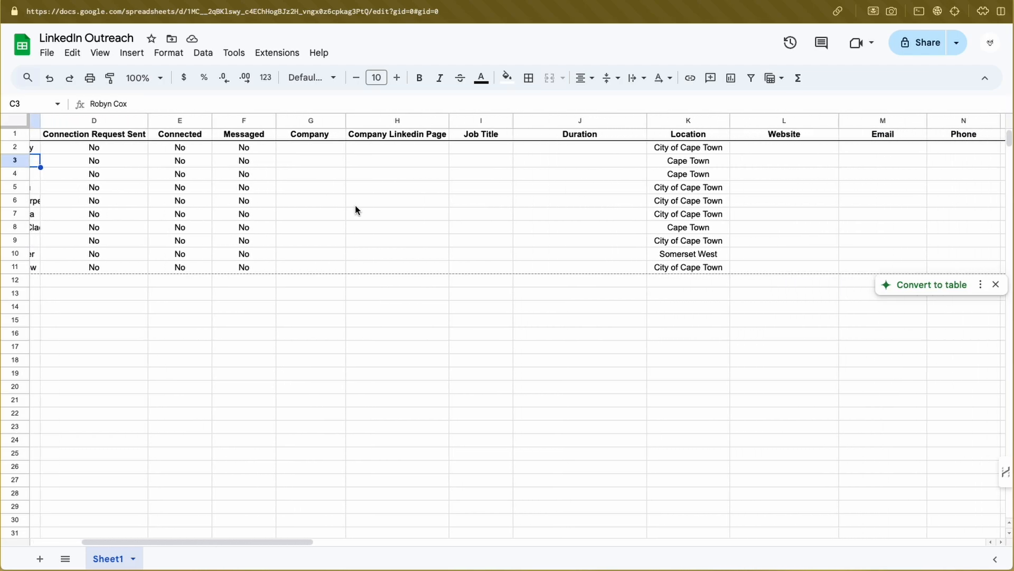
pyautogui.hscroll(10, 355, 210)
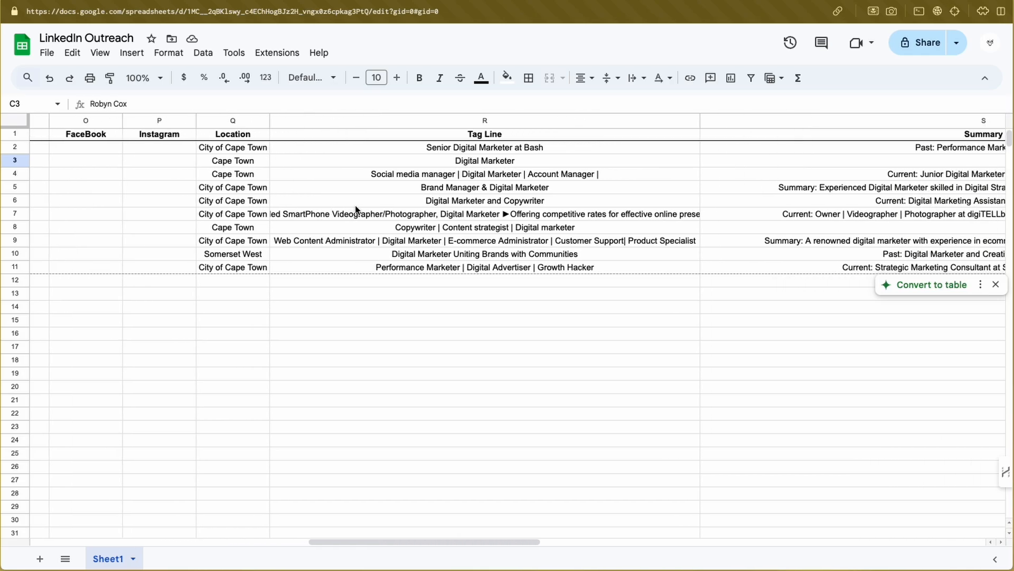
pyautogui.hscroll(-2, 355, 210)
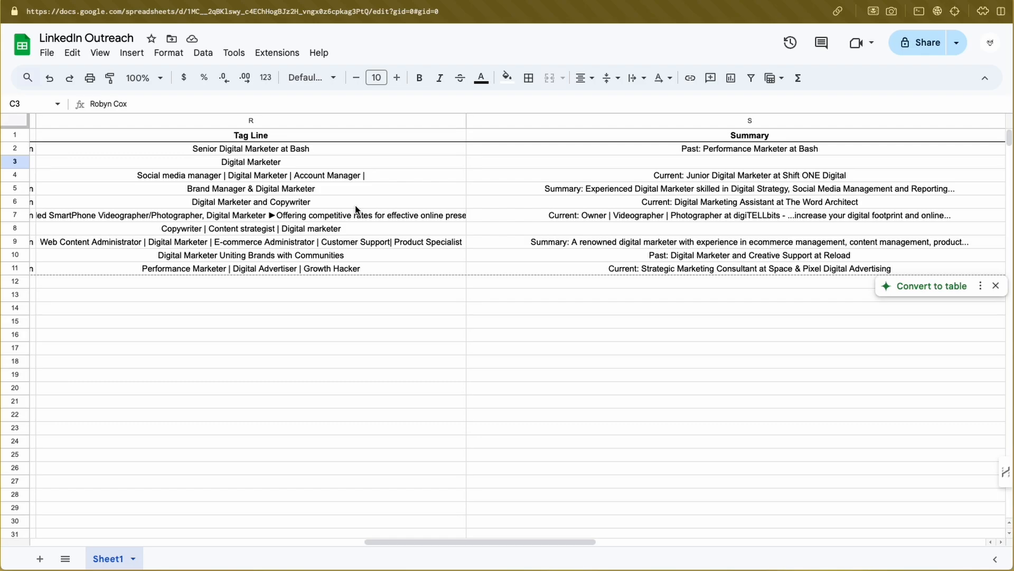
pyautogui.hscroll(-5, 355, 207)
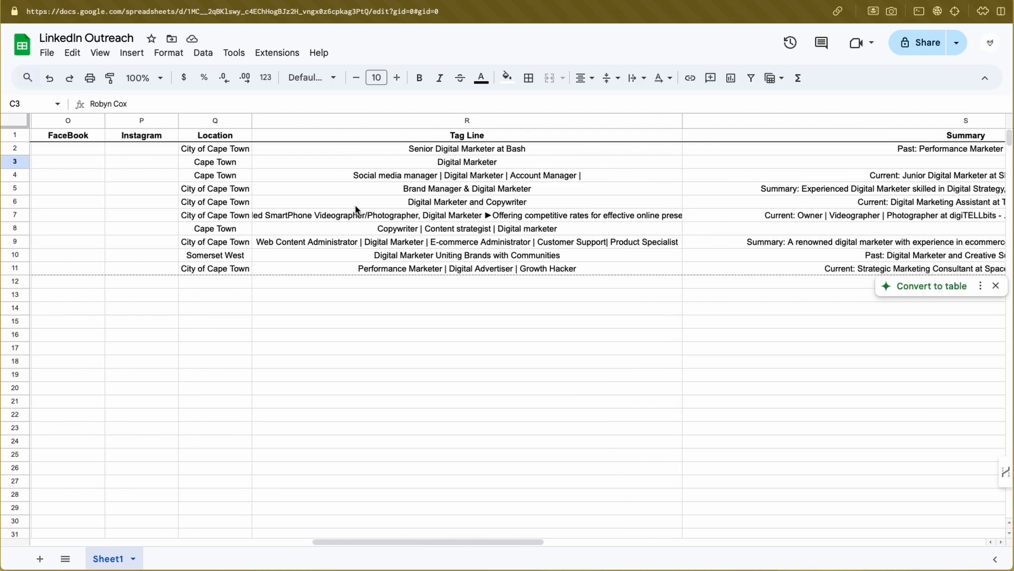
pyautogui.hscroll(2, 355, 208)
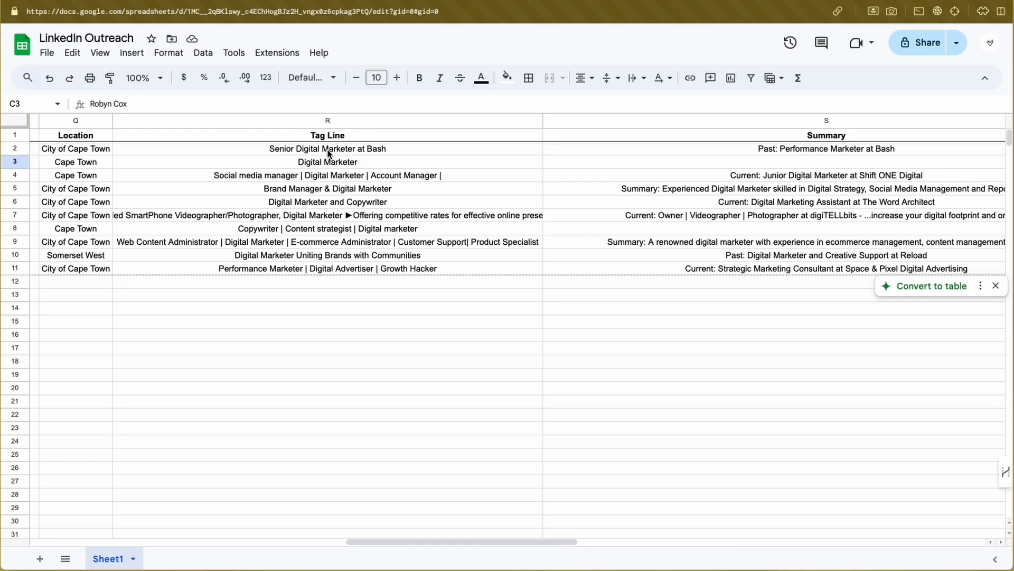
pyautogui.hscroll(-15, 351, 155)
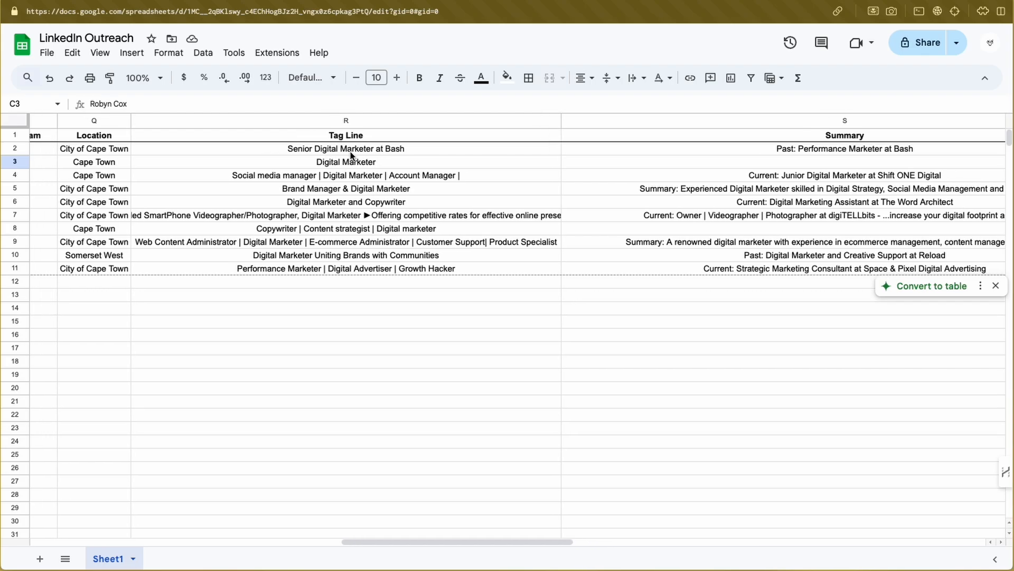
# - Mark the first profile in row 2 for a connection request by entering "y" in its Connect cell
pyautogui.hscroll(-3, 667, 169)
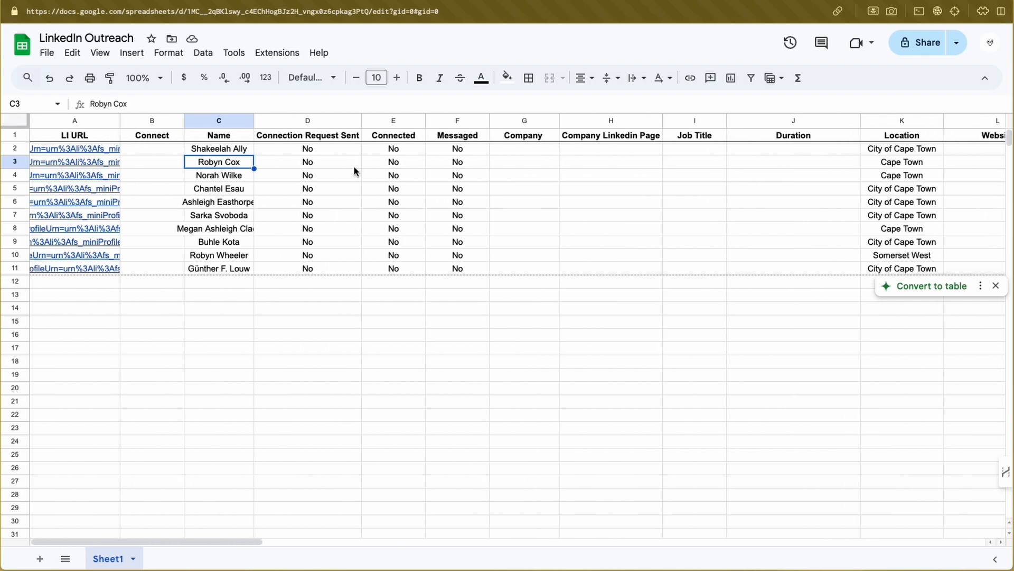
pyautogui.click(152, 151)
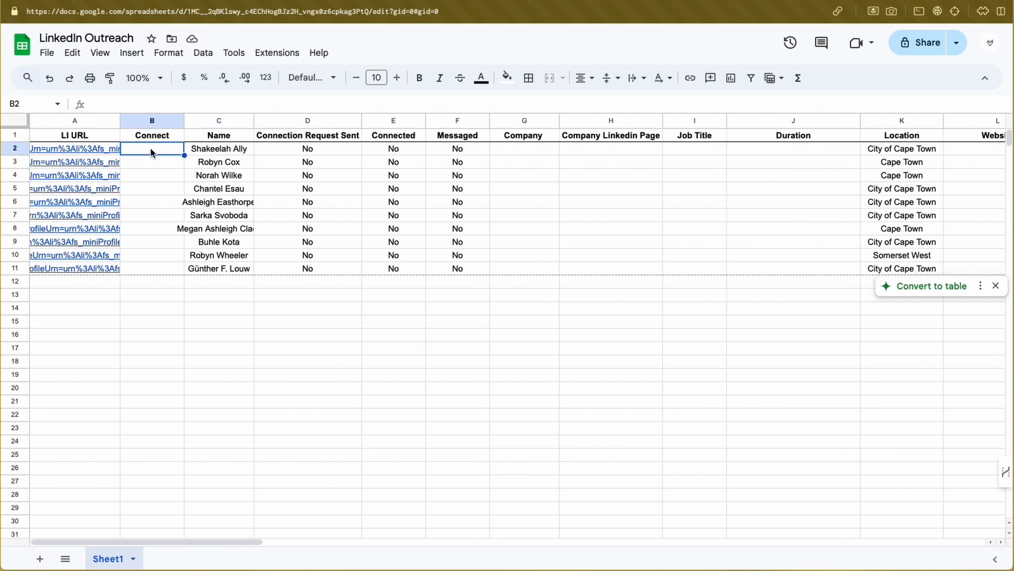
pyautogui.write('Y')
pyautogui.write('y')
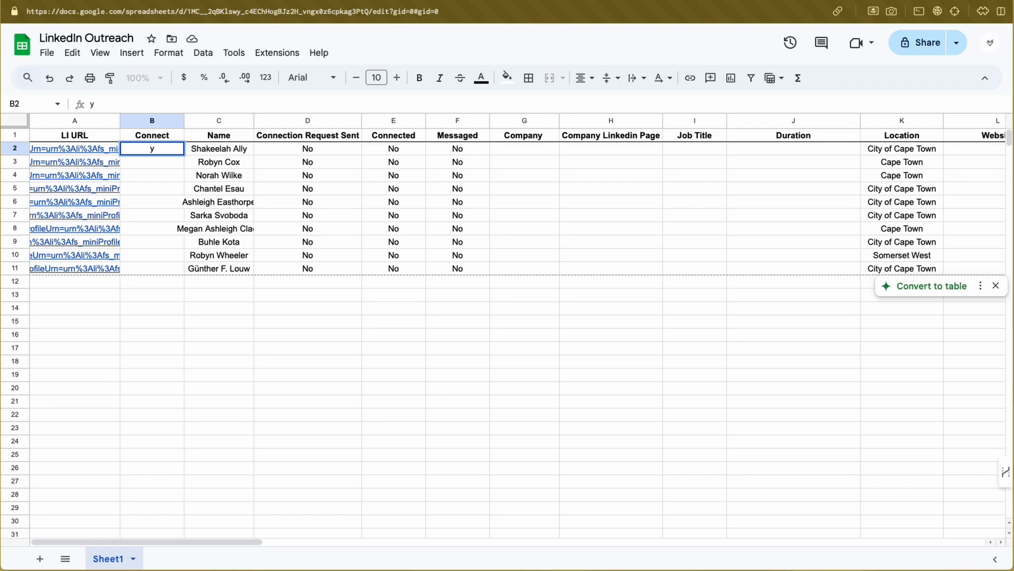
pyautogui.click(151, 163)
pyautogui.click(156, 151)
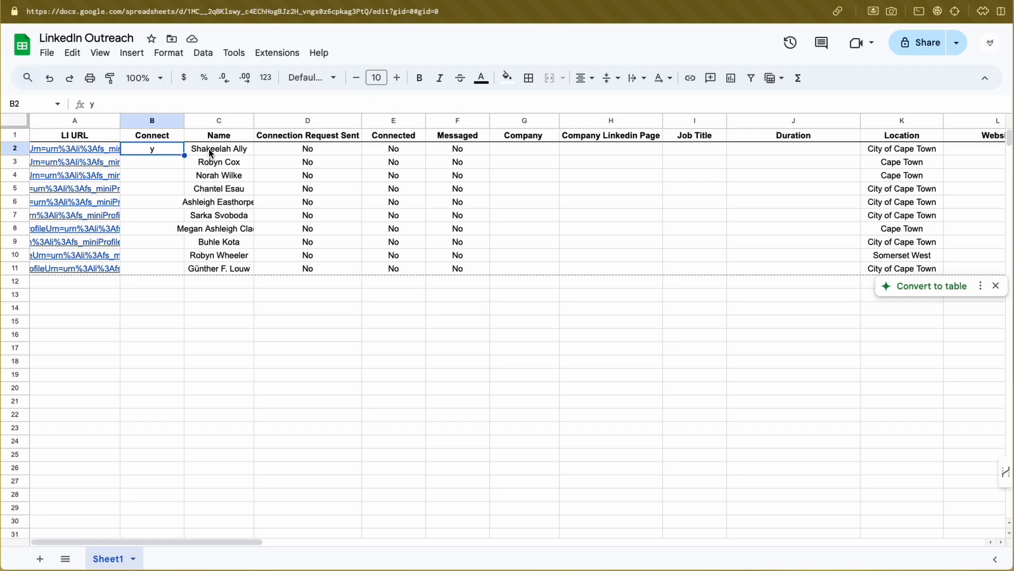
pyautogui.hscroll(15, 309, 160)
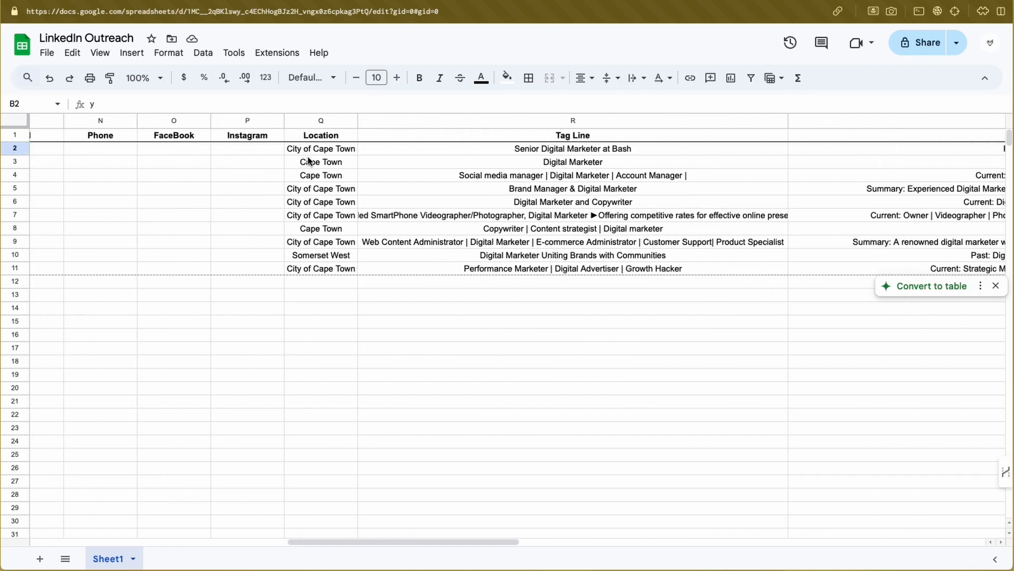
pyautogui.hscroll(6, 309, 160)
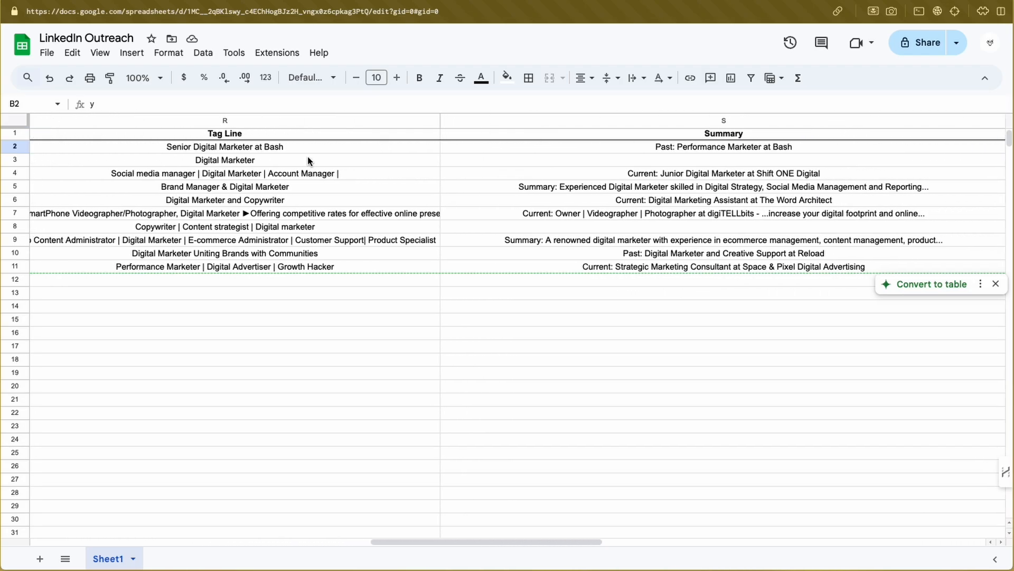
pyautogui.scroll(-1, 307, 160)
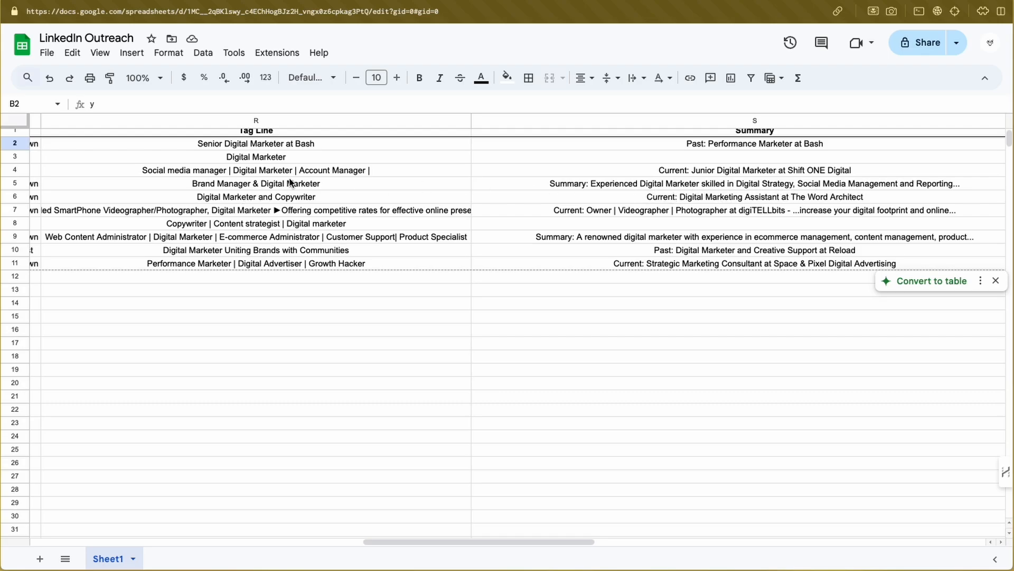
pyautogui.hscroll(-15, 111, 180)
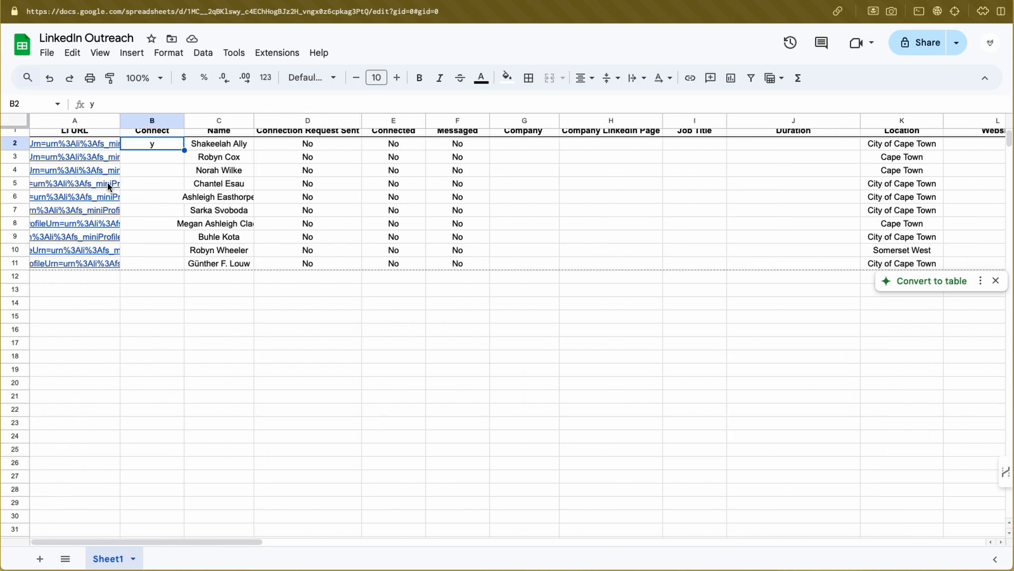
pyautogui.click(151, 184)
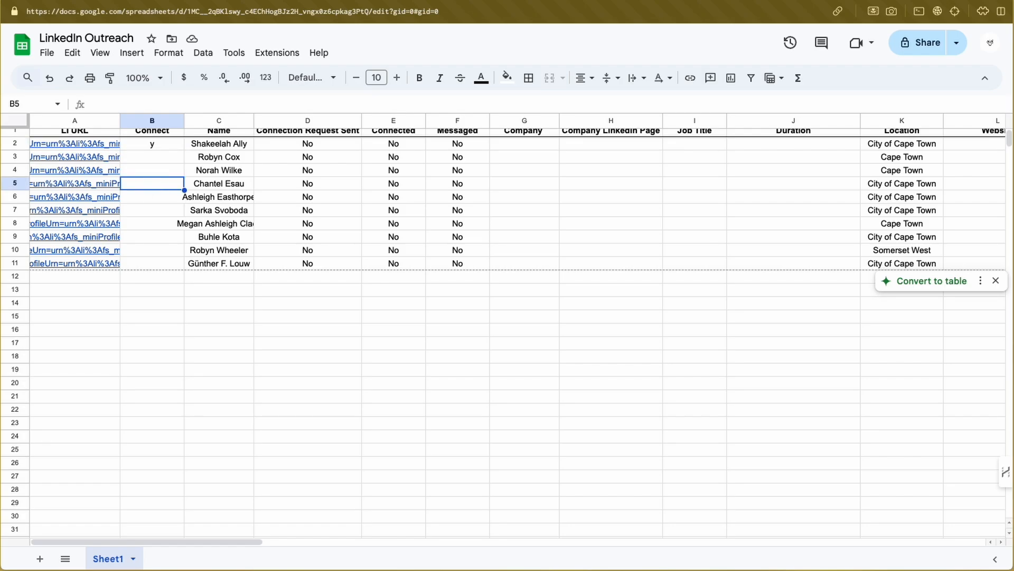
pyautogui.write('y')
pyautogui.hscroll(15, 295, 205)
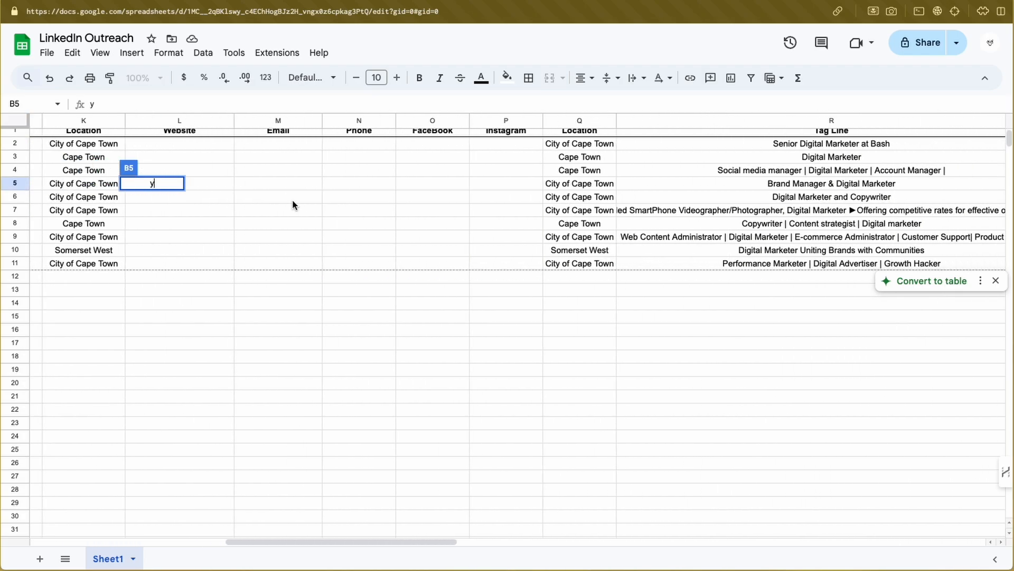
pyautogui.press('Escape')
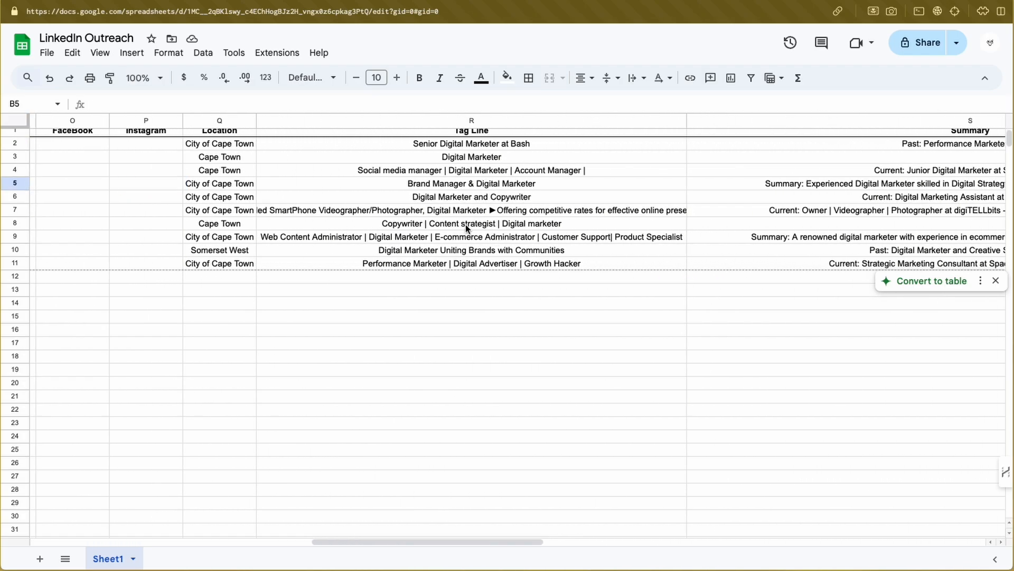
# - Check the Web Content Administrator's tag line in row 9 and enter "y" in that profile's Connect cell, B9
pyautogui.hscroll(5, 466, 213)
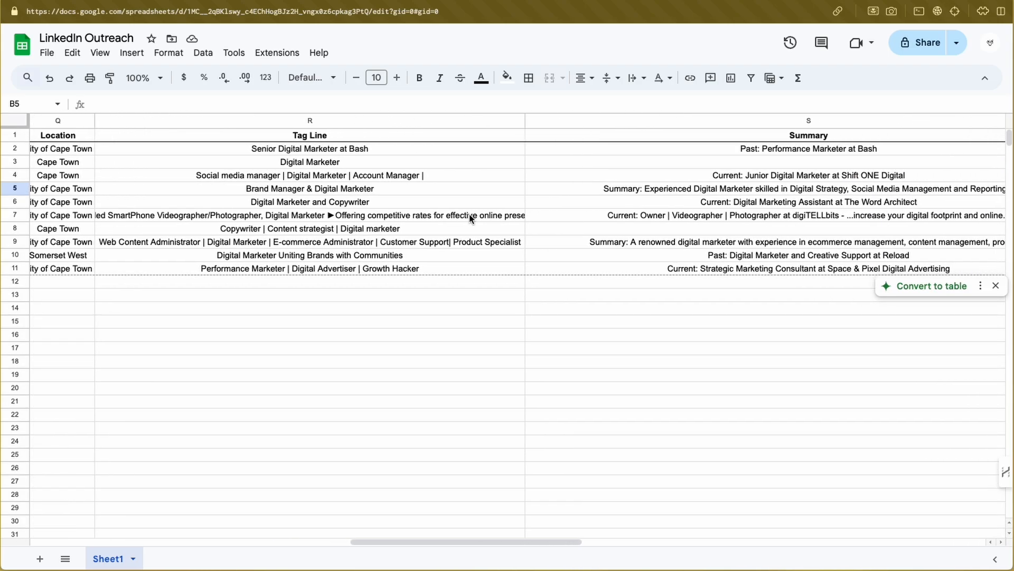
pyautogui.hscroll(3, 468, 214)
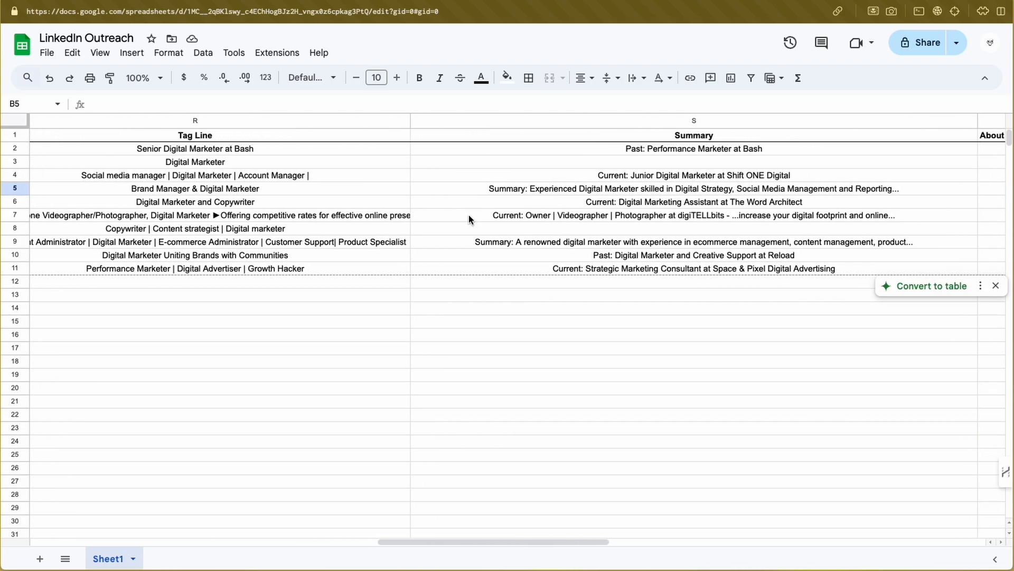
pyautogui.hscroll(1, 468, 215)
pyautogui.click(264, 242)
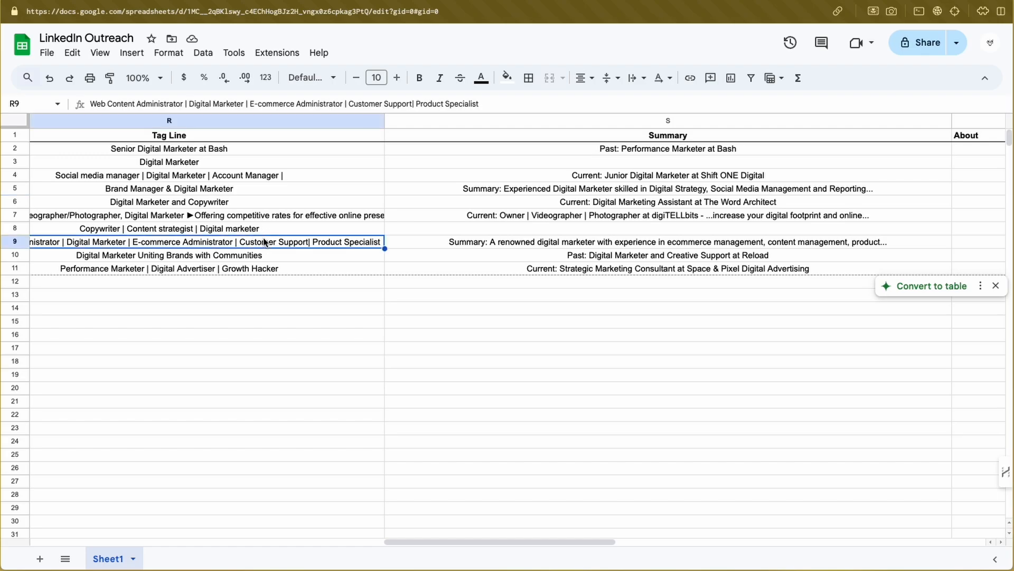
pyautogui.hscroll(-9, 304, 243)
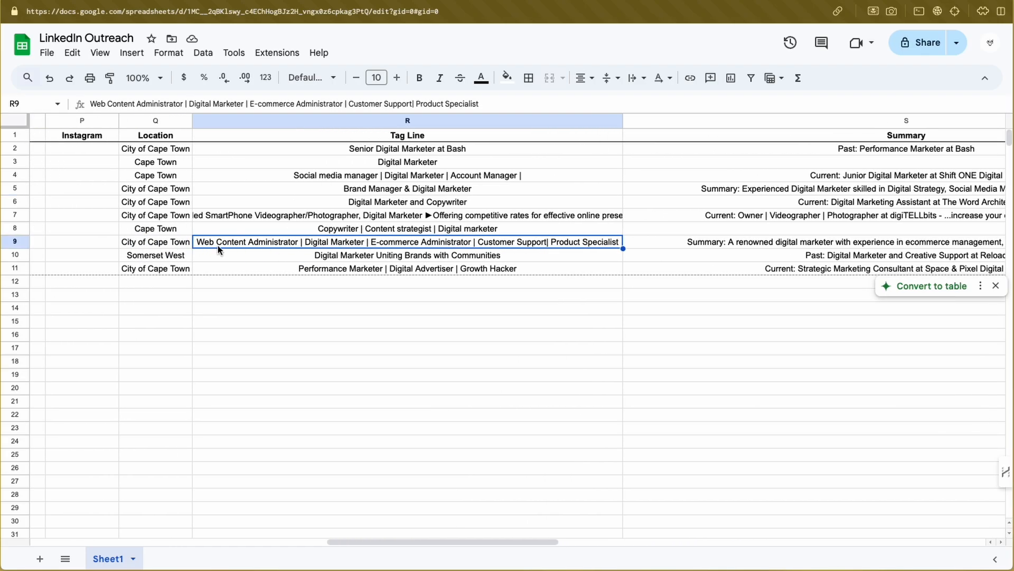
pyautogui.hscroll(-15, 218, 245)
pyautogui.hscroll(-4, 221, 245)
pyautogui.click(157, 245)
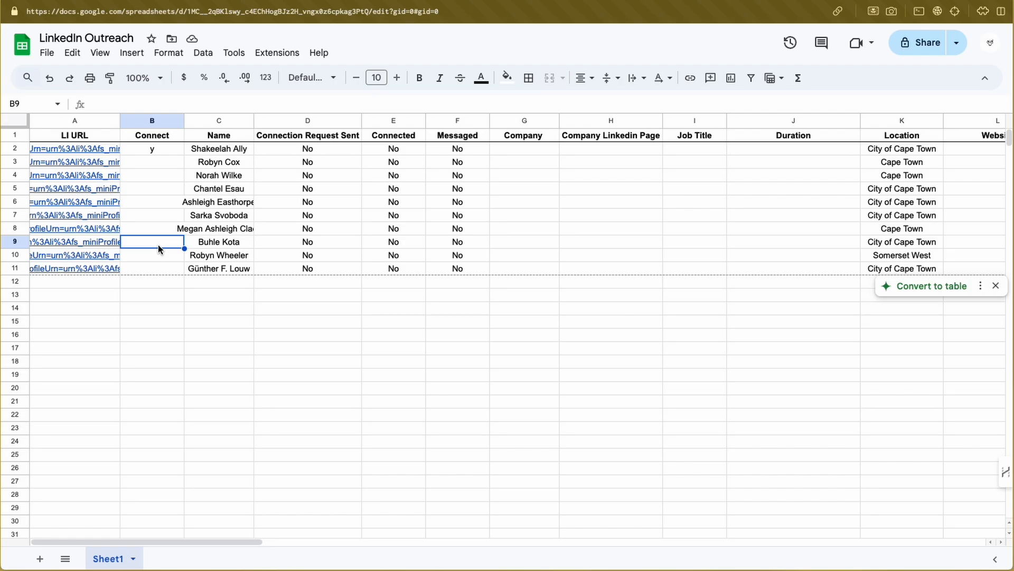
pyautogui.write('y')
pyautogui.click(161, 207)
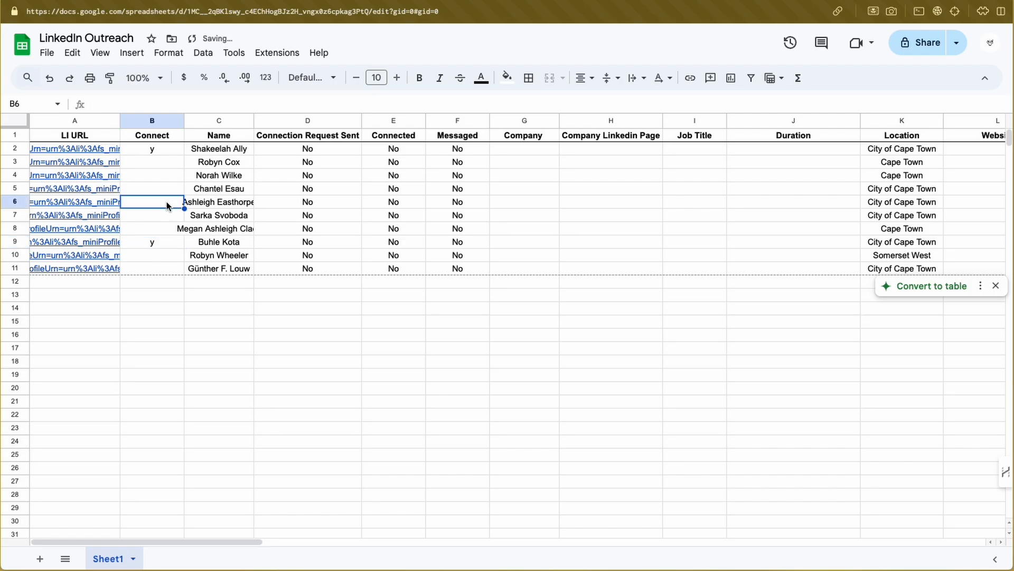
# - Compare the tag lines and summaries of rows 5 to 7, and mark the Brand Manager profile with "y" in B5
pyautogui.hscroll(12, 252, 214)
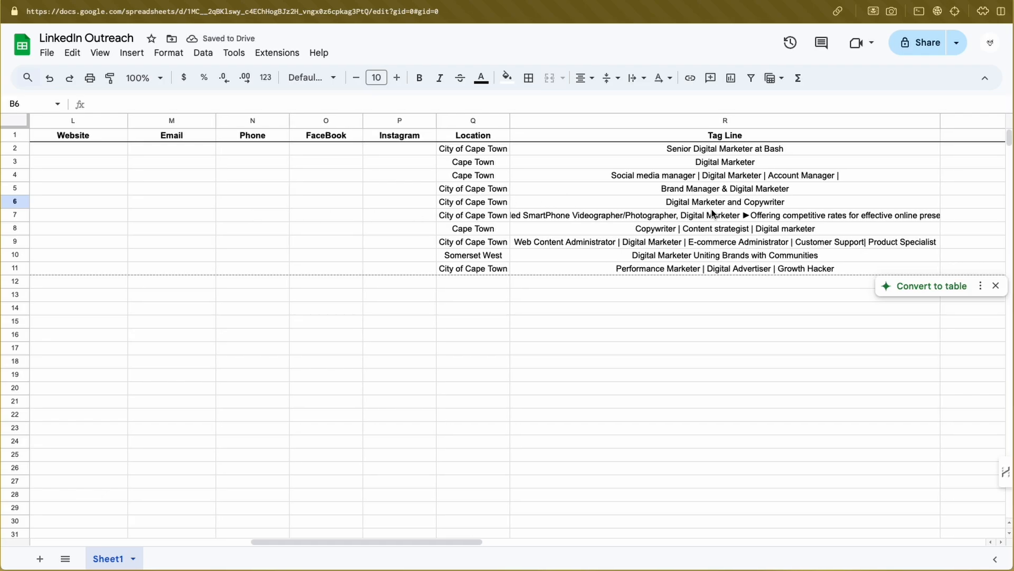
pyautogui.click(719, 216)
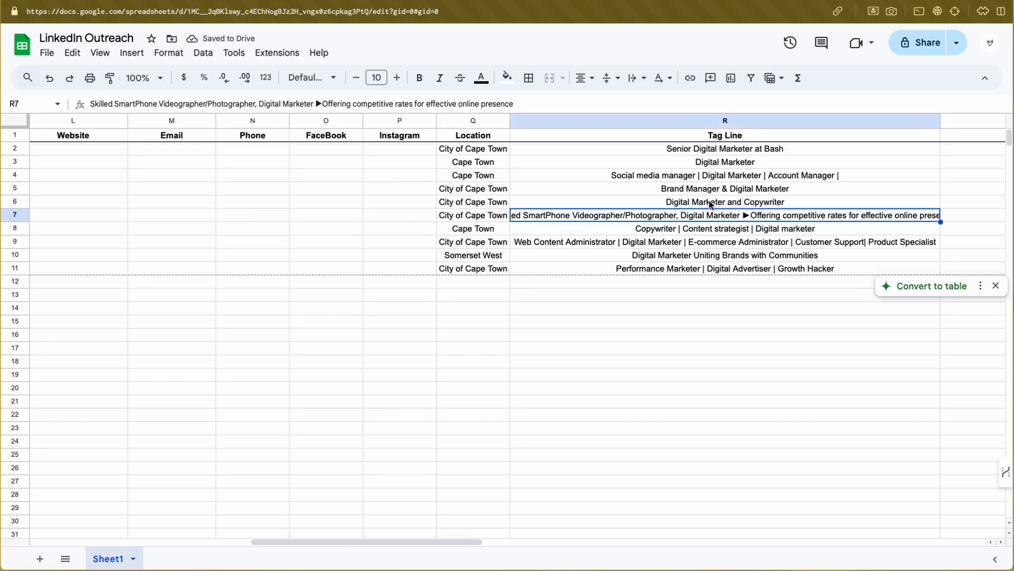
pyautogui.click(709, 201)
pyautogui.hscroll(5, 693, 179)
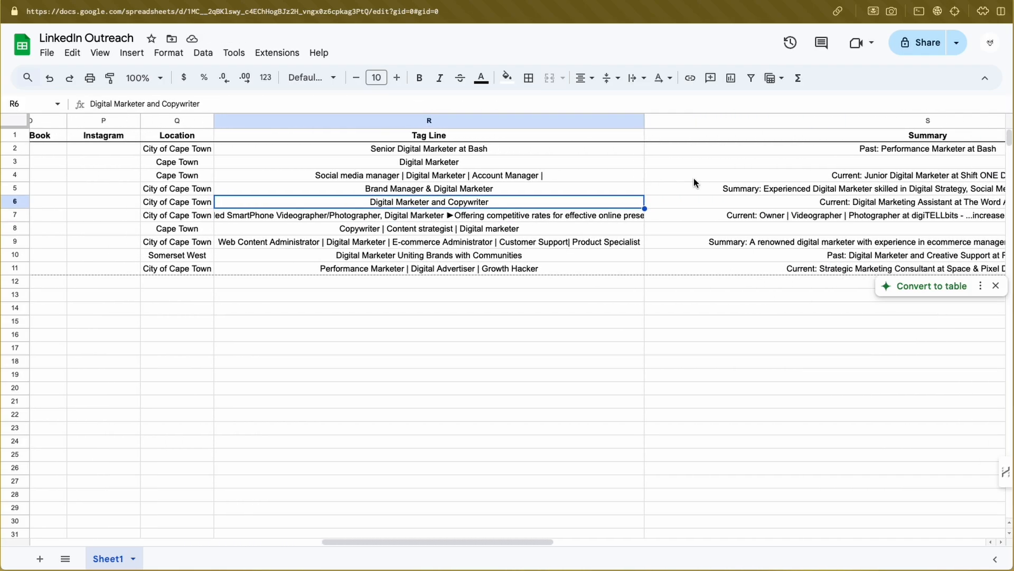
pyautogui.click(809, 194)
pyautogui.hscroll(4, 809, 194)
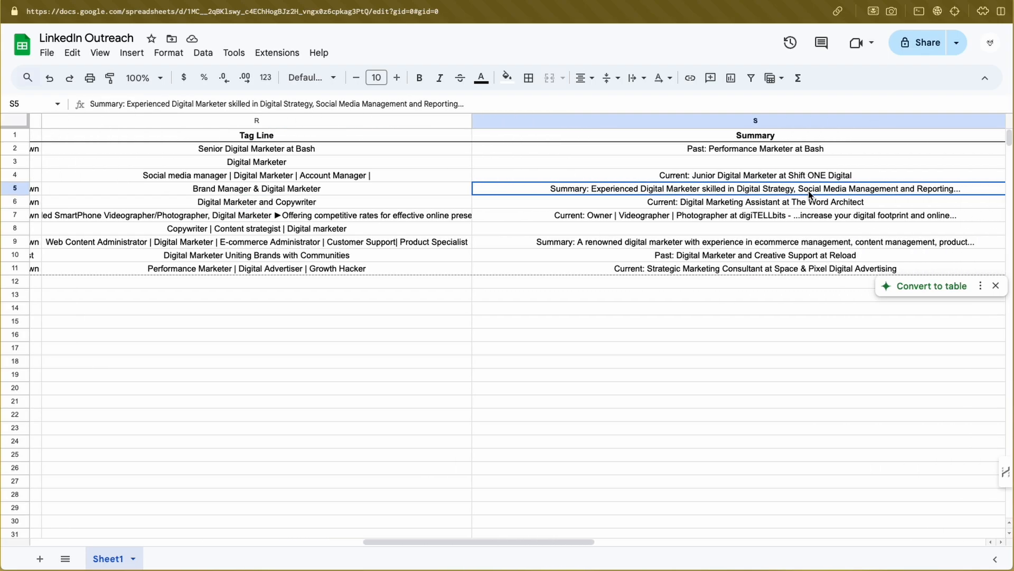
pyautogui.hscroll(-10, 808, 194)
pyautogui.hscroll(-5, 806, 191)
pyautogui.hscroll(10, 804, 191)
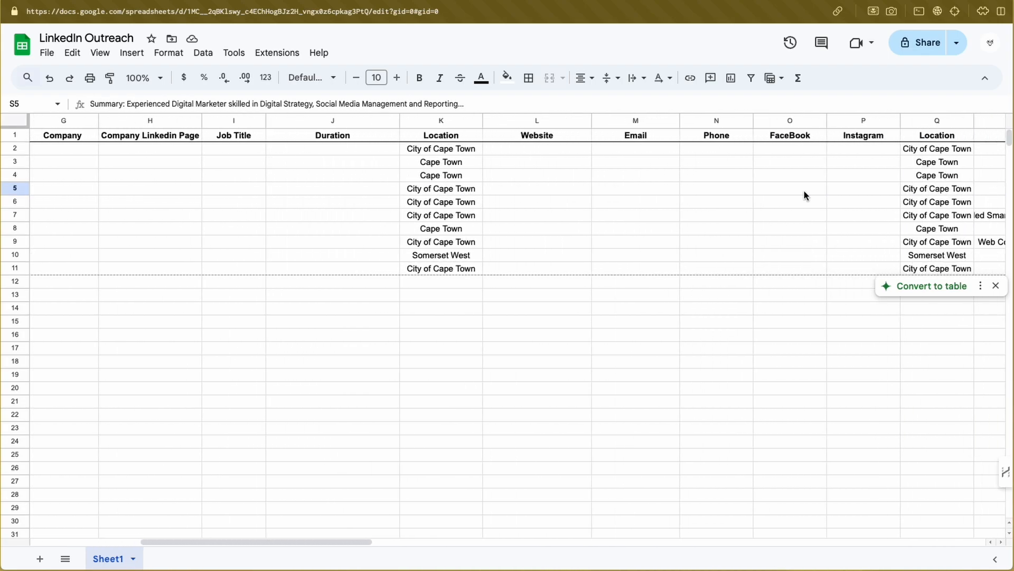
pyautogui.hscroll(-10, 805, 191)
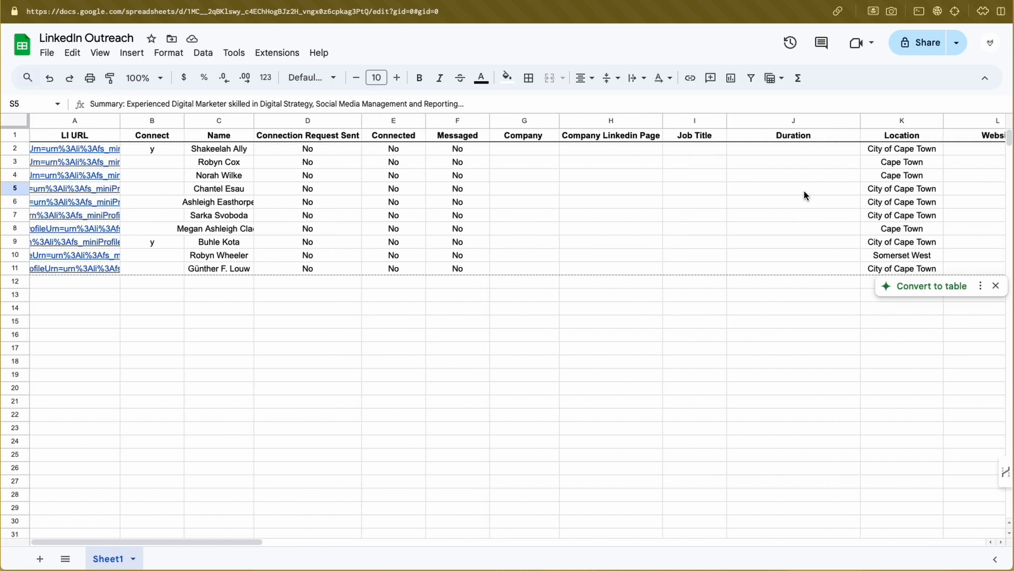
pyautogui.click(155, 189)
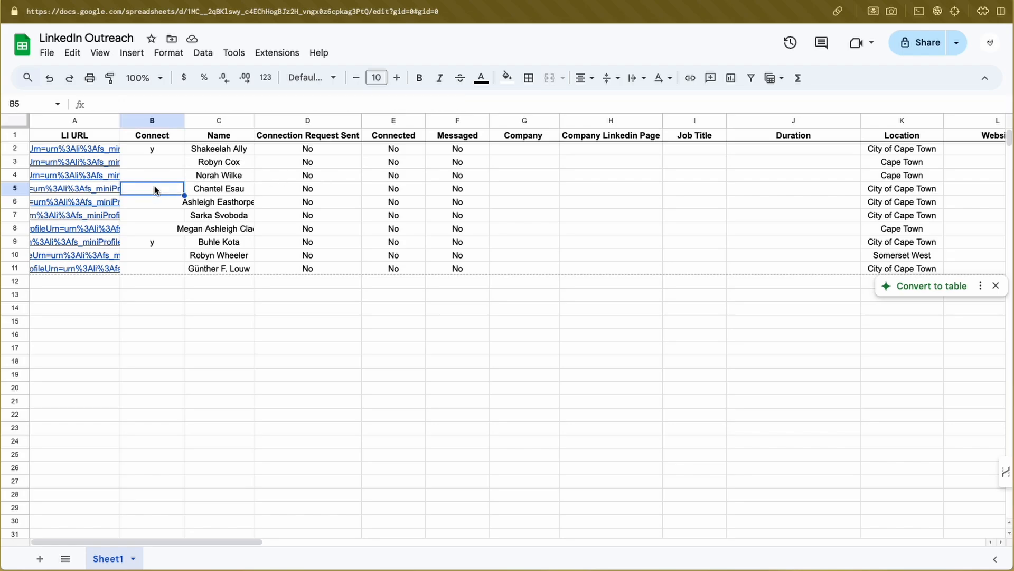
pyautogui.write('y')
pyautogui.click(154, 309)
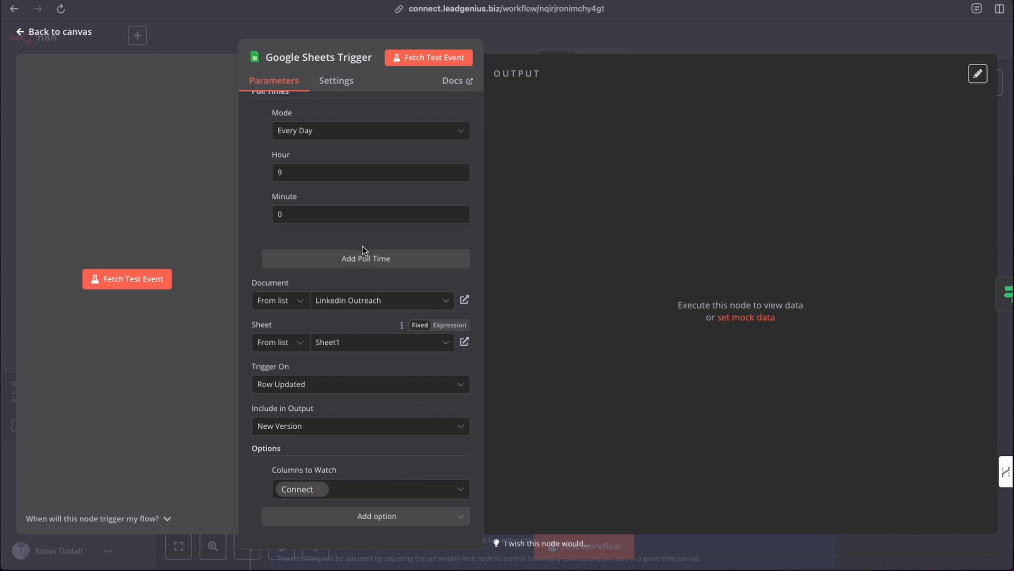
# - Switch to n8n, fetch a test event in the Google Sheets Trigger node and check the Connect values in its output
pyautogui.click(429, 57)
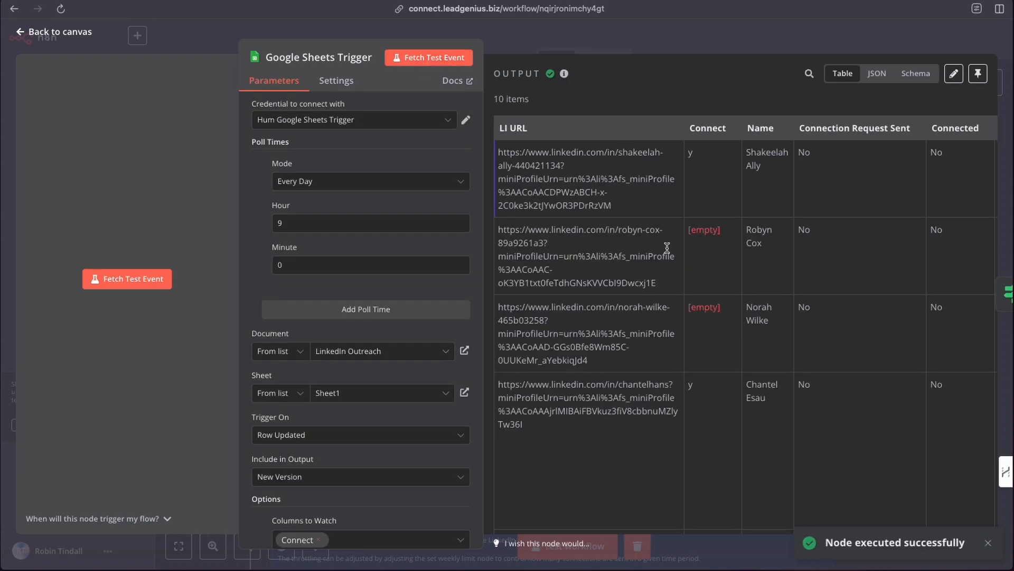
pyautogui.scroll(-3, 576, 261)
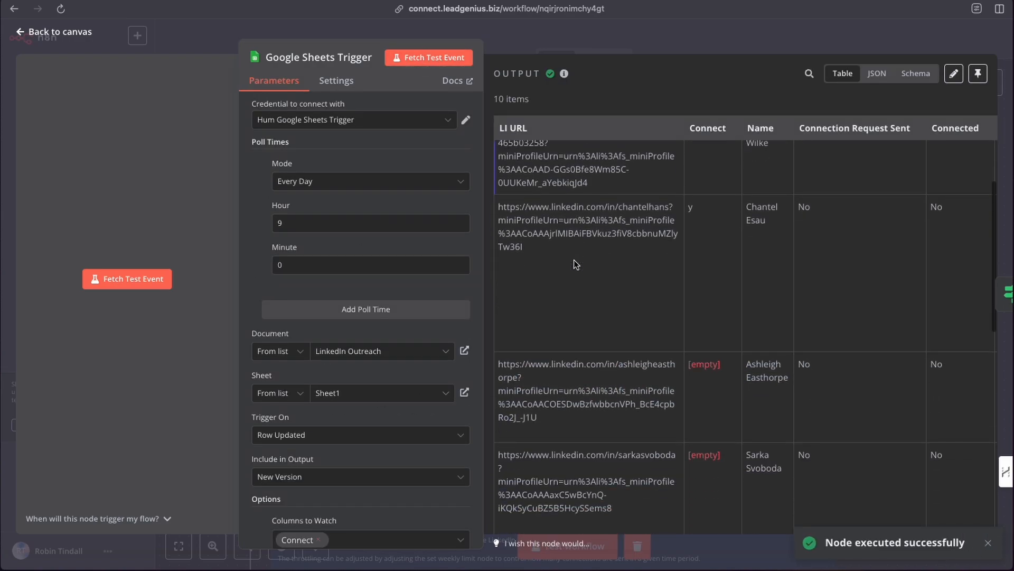
pyautogui.scroll(-2, 575, 261)
pyautogui.scroll(5, 575, 262)
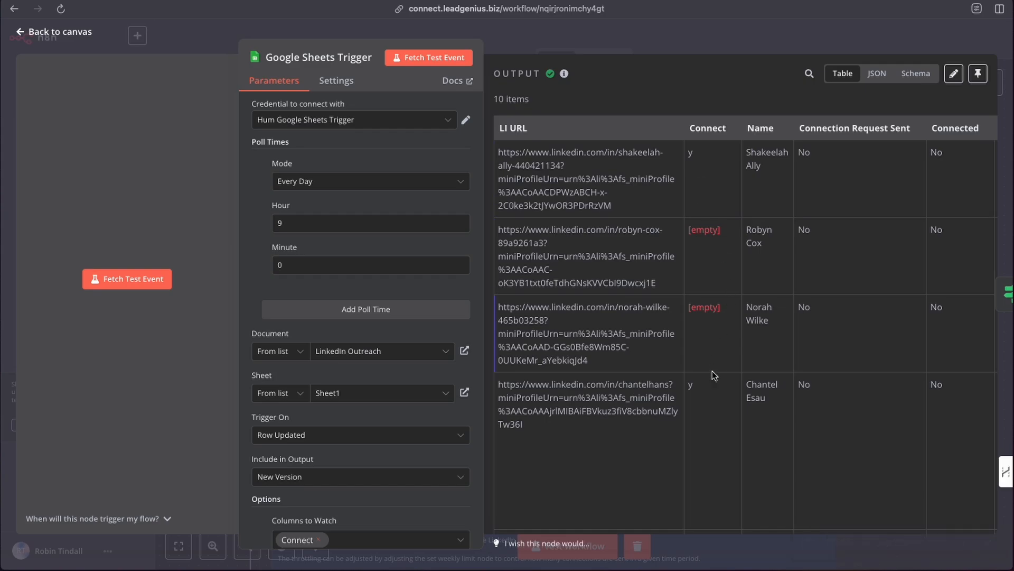
pyautogui.scroll(-5, 704, 413)
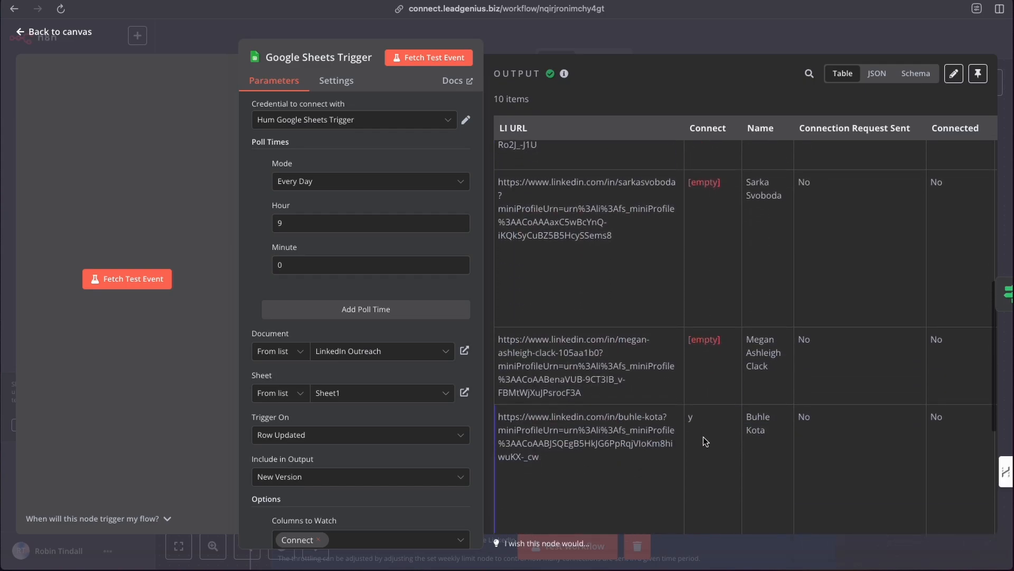
pyautogui.scroll(5, 630, 331)
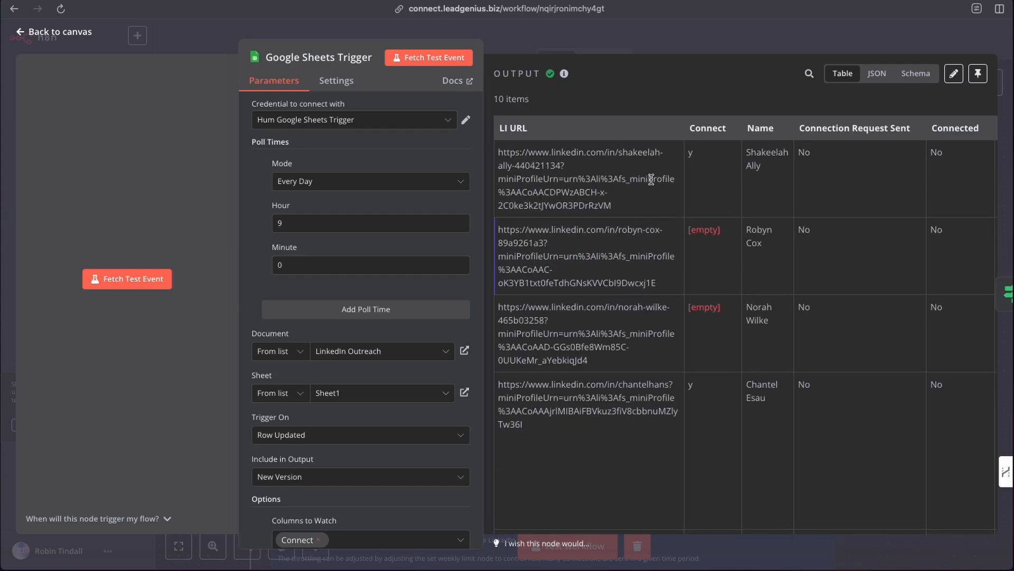
# - Open the If marked for connection node, examine its Connect and Connected conditions, and compare them with the LinkedIn Outreach sheet's columns
pyautogui.click(505, 35)
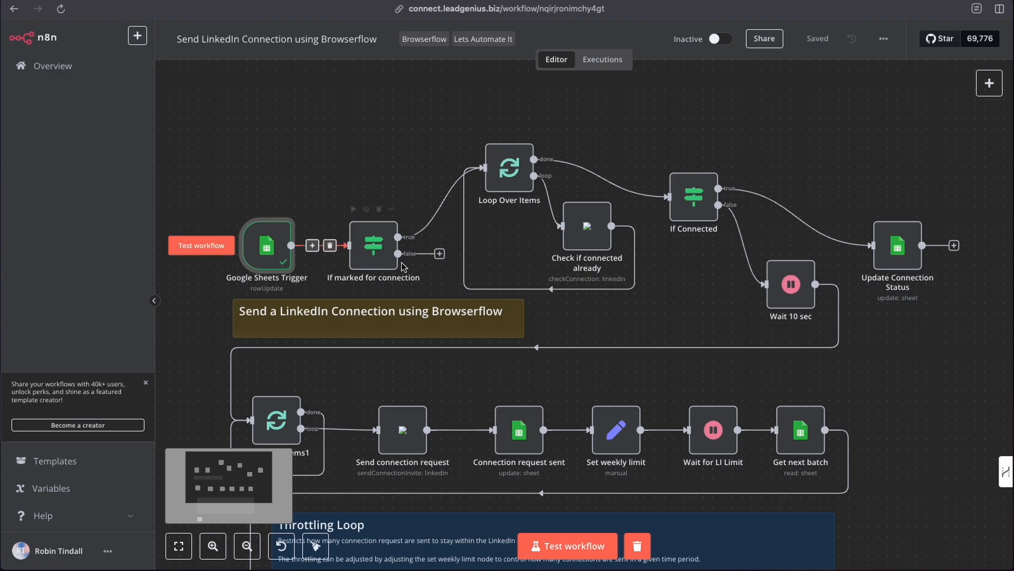
pyautogui.hscroll(-2, 402, 265)
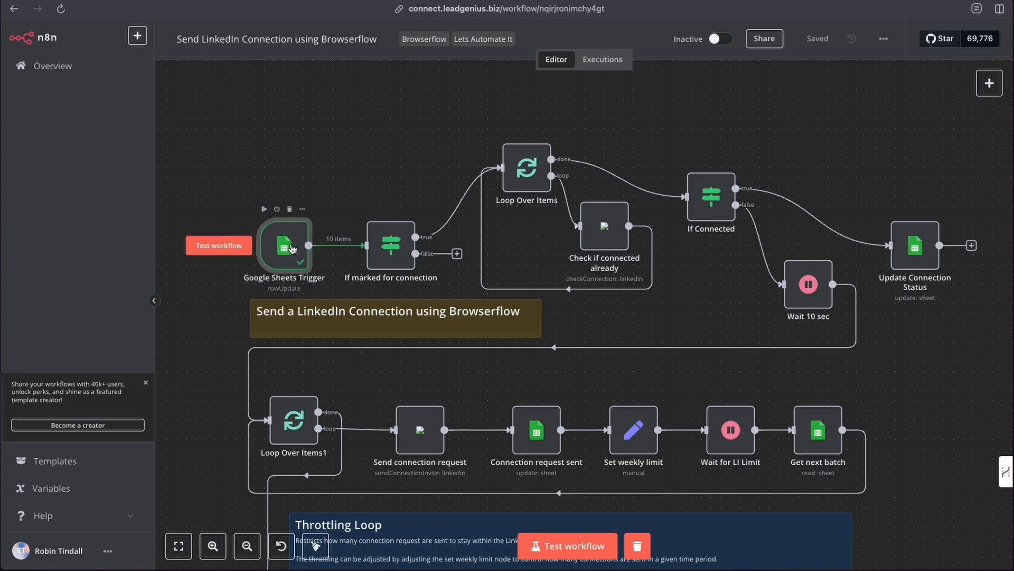
pyautogui.doubleClick(383, 247)
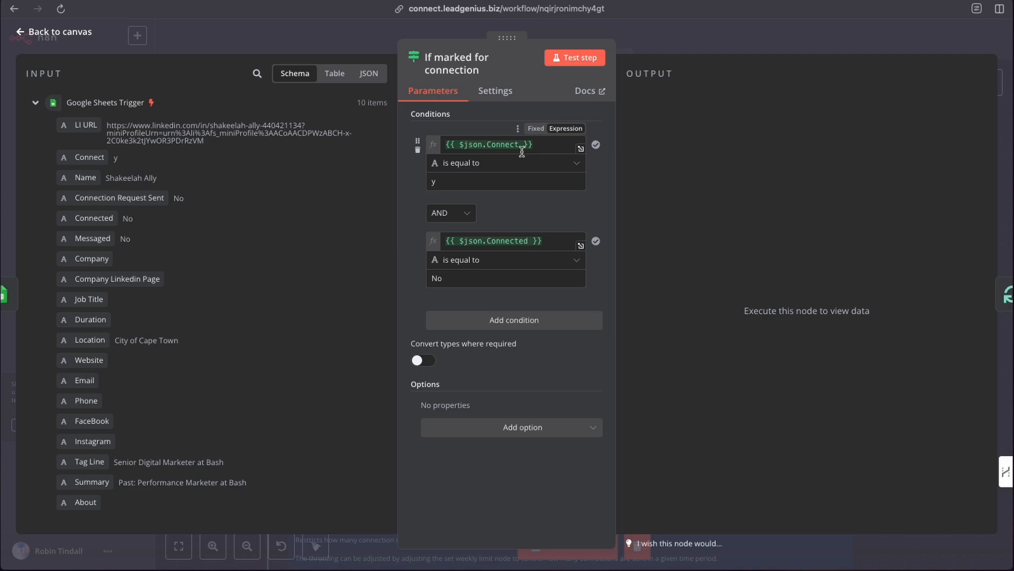
pyautogui.moveTo(84, 157); pyautogui.dragTo(463, 162)
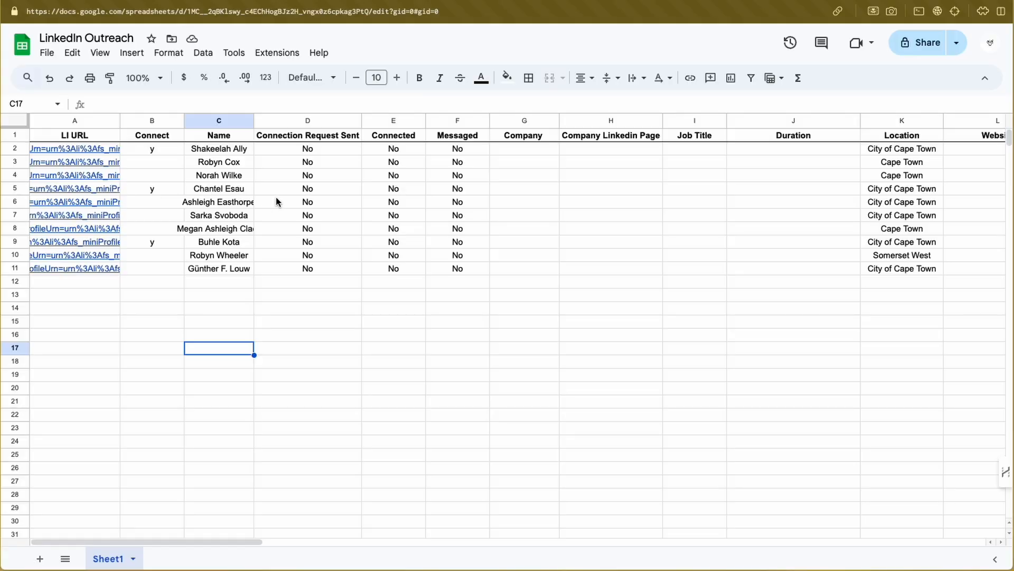
pyautogui.click(271, 202)
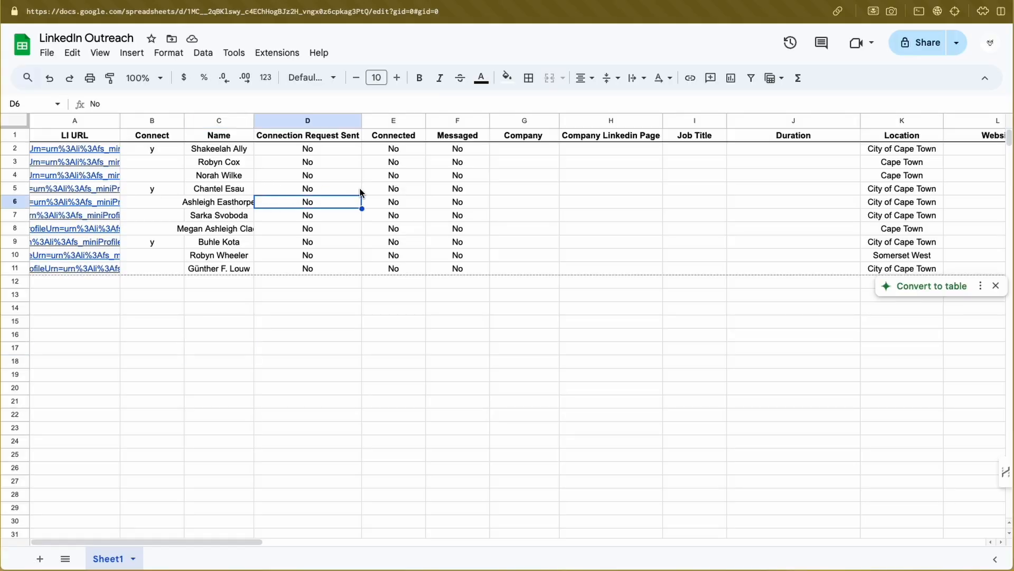
# - Examine the Connected values in E2:E11 of the LinkedIn Outreach sheet and compare row 2's Connect and Connected cells
pyautogui.click(395, 150)
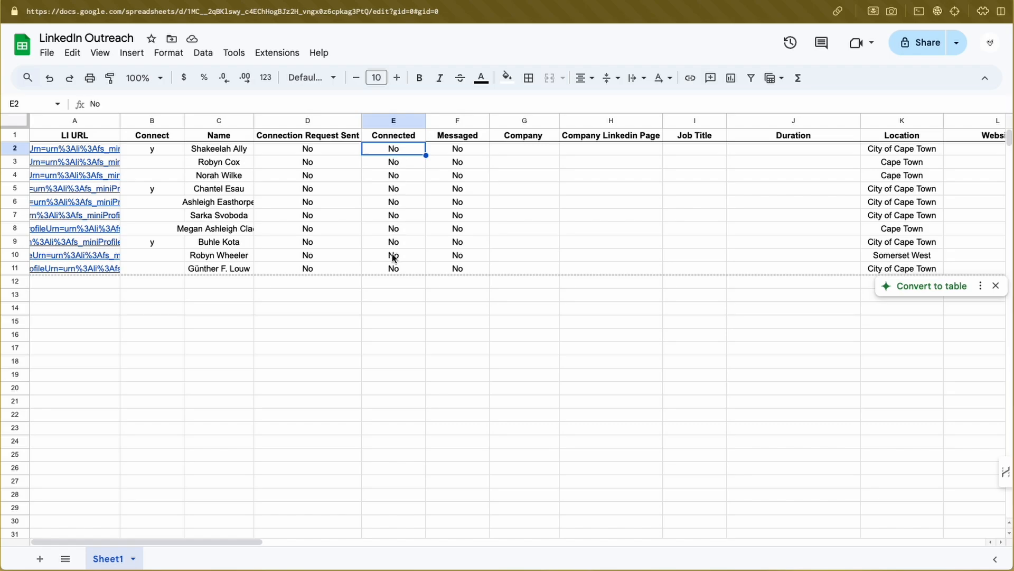
pyautogui.click(389, 270)
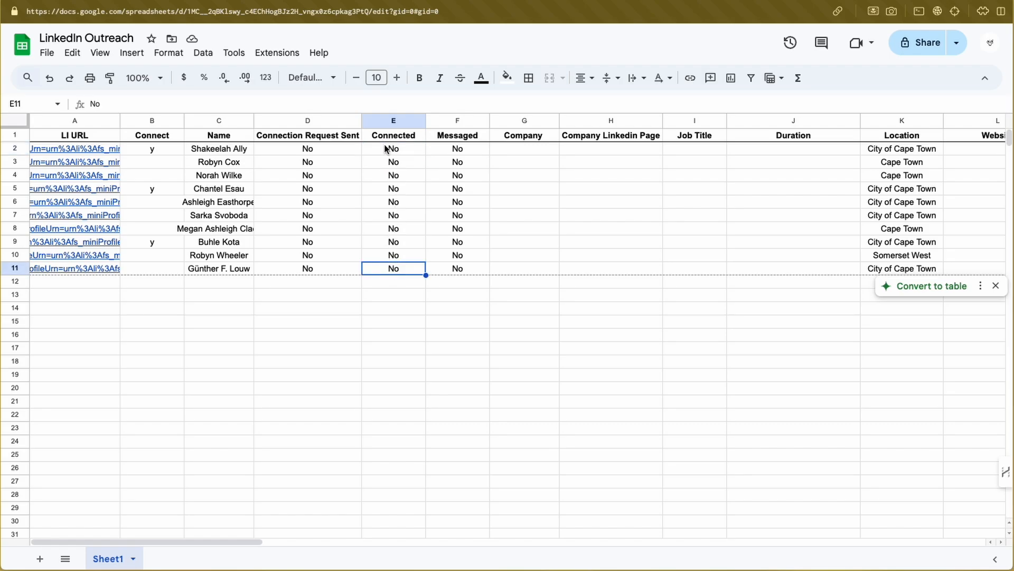
pyautogui.moveTo(385, 148); pyautogui.dragTo(384, 272)
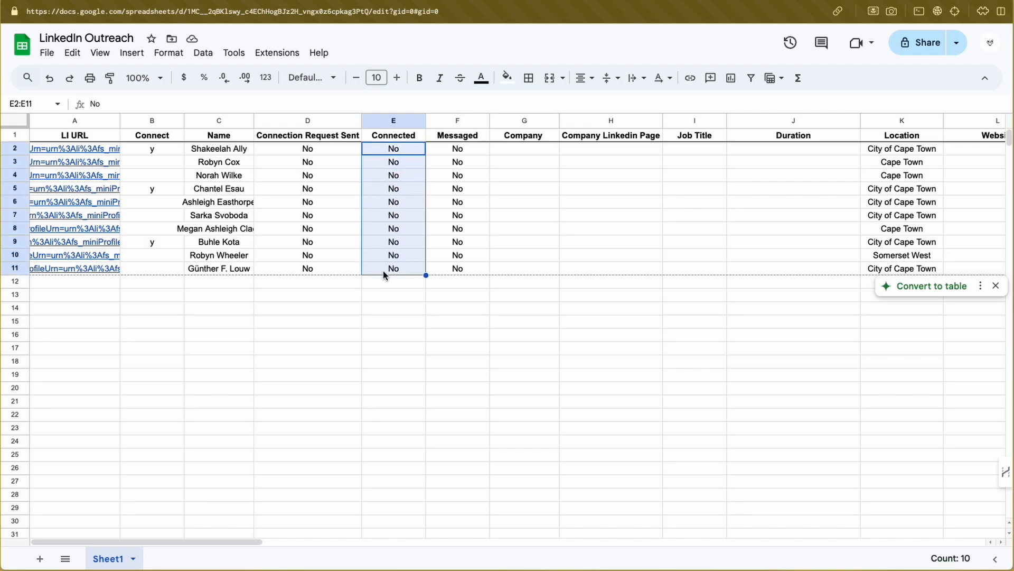
pyautogui.click(385, 305)
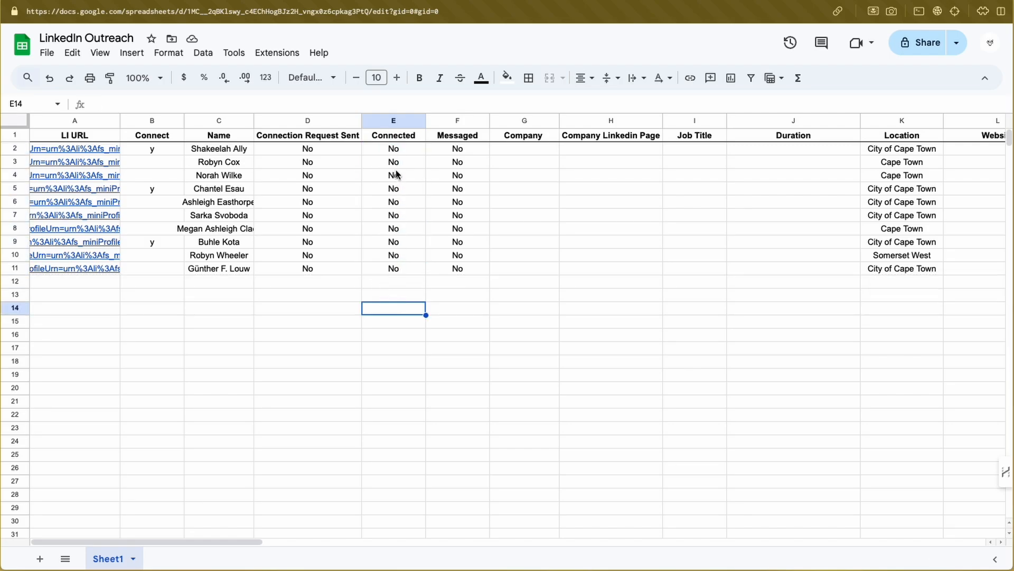
pyautogui.moveTo(385, 153); pyautogui.dragTo(385, 270)
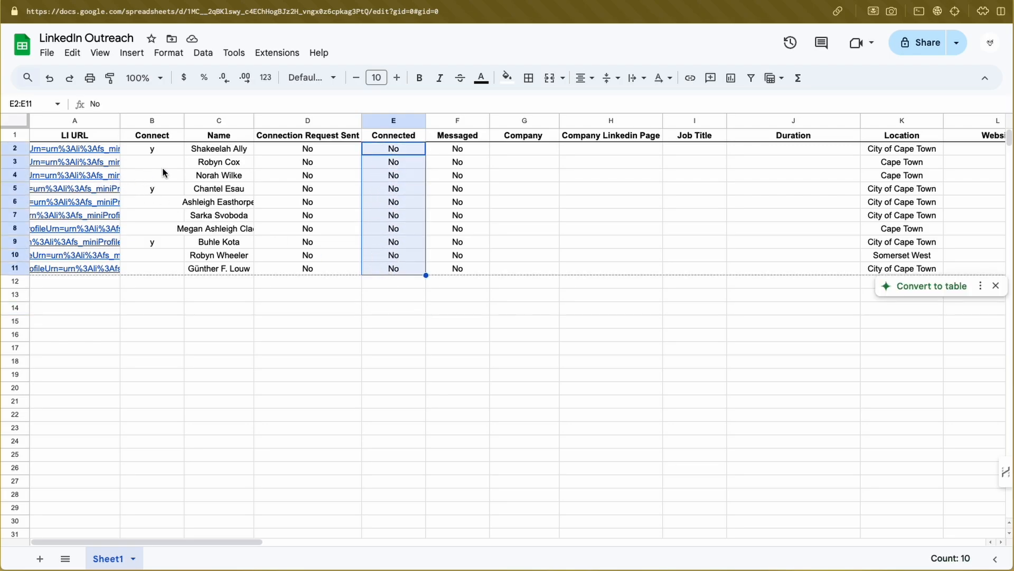
pyautogui.click(163, 166)
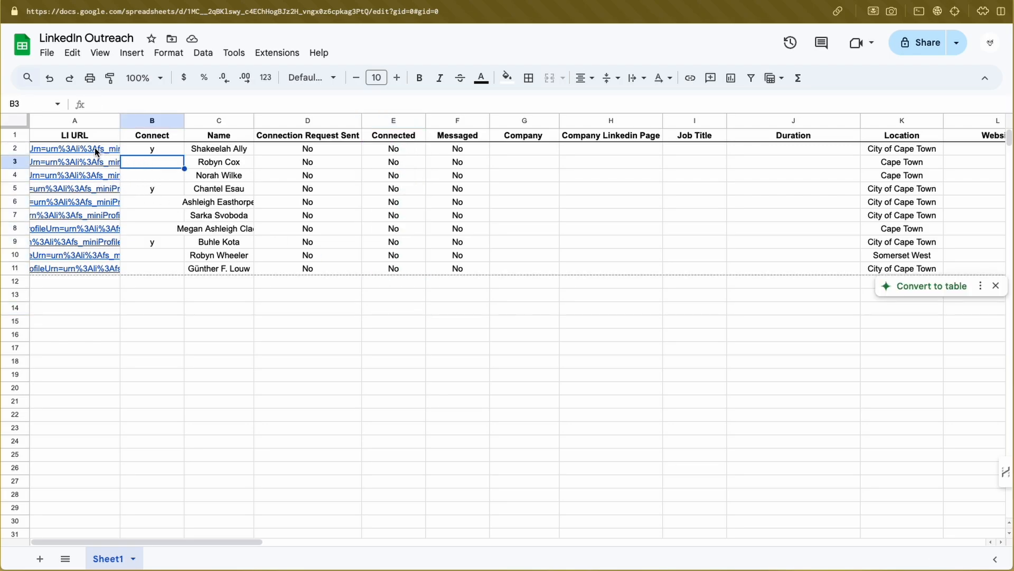
pyautogui.click(159, 149)
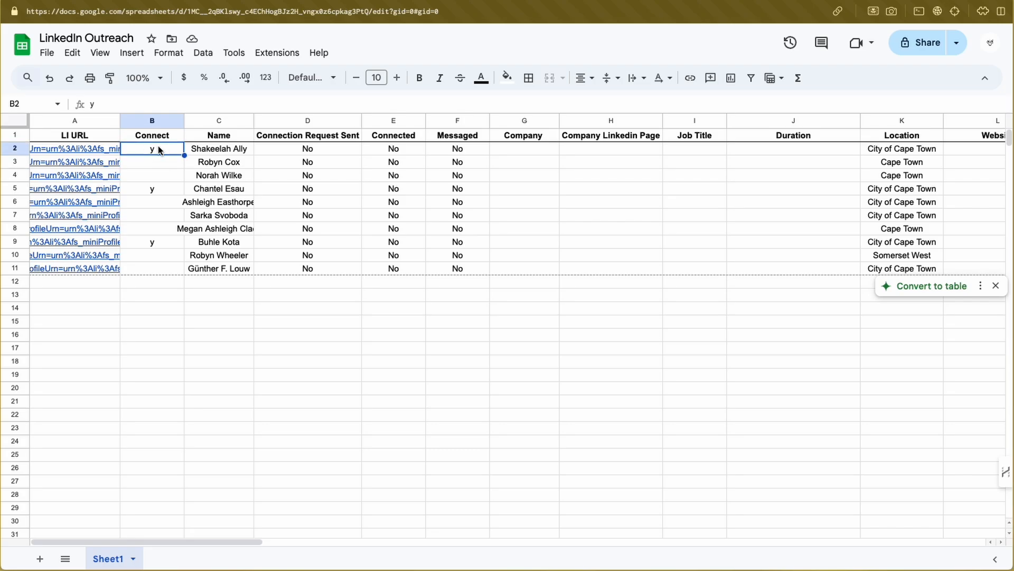
pyautogui.click(397, 152)
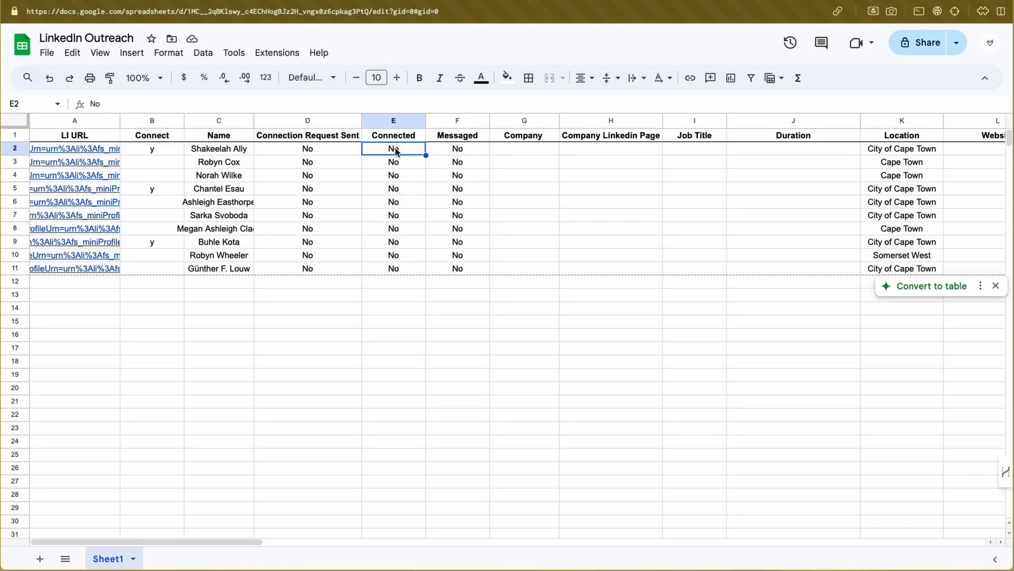
pyautogui.click(164, 149)
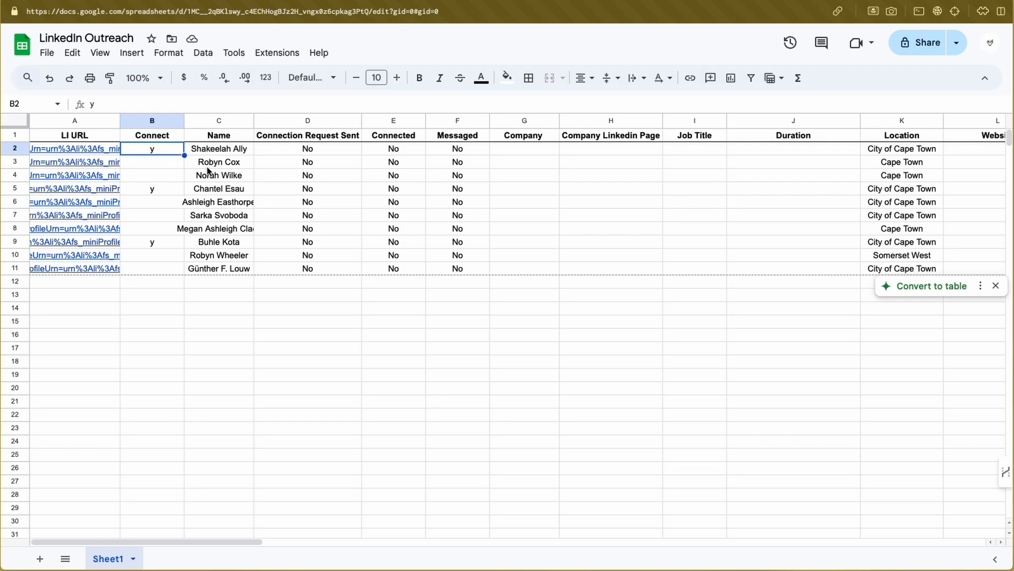
pyautogui.click(395, 152)
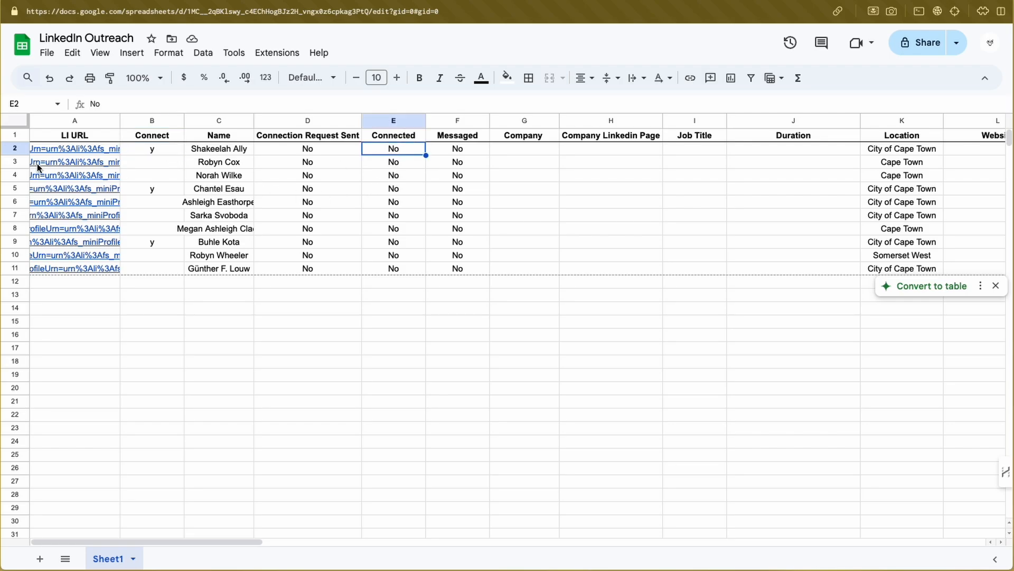
# - Switch to n8n, test the If marked for connection node, check its true-branch output and return to the canvas
pyautogui.moveTo(38, 168)
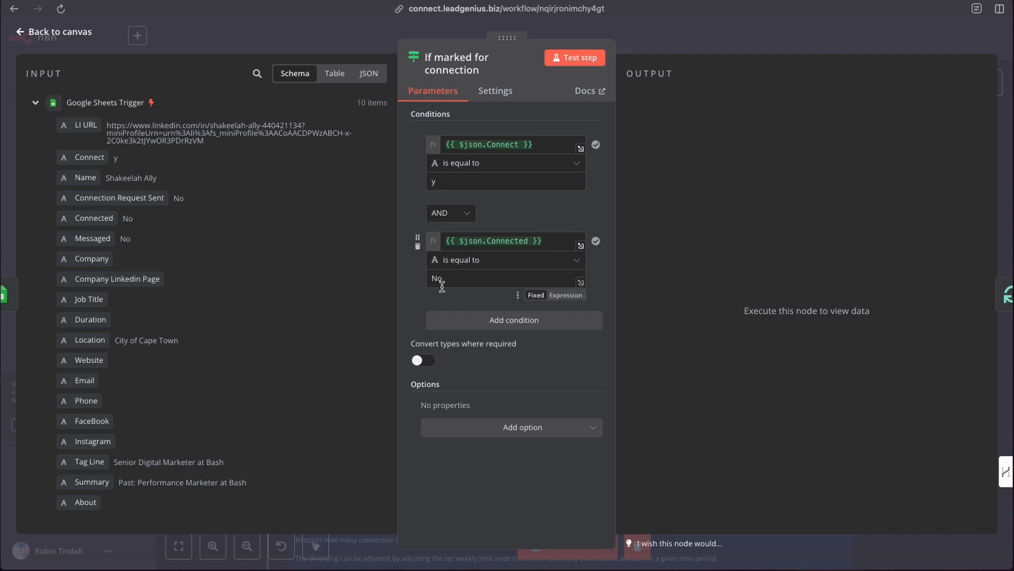
pyautogui.click(577, 59)
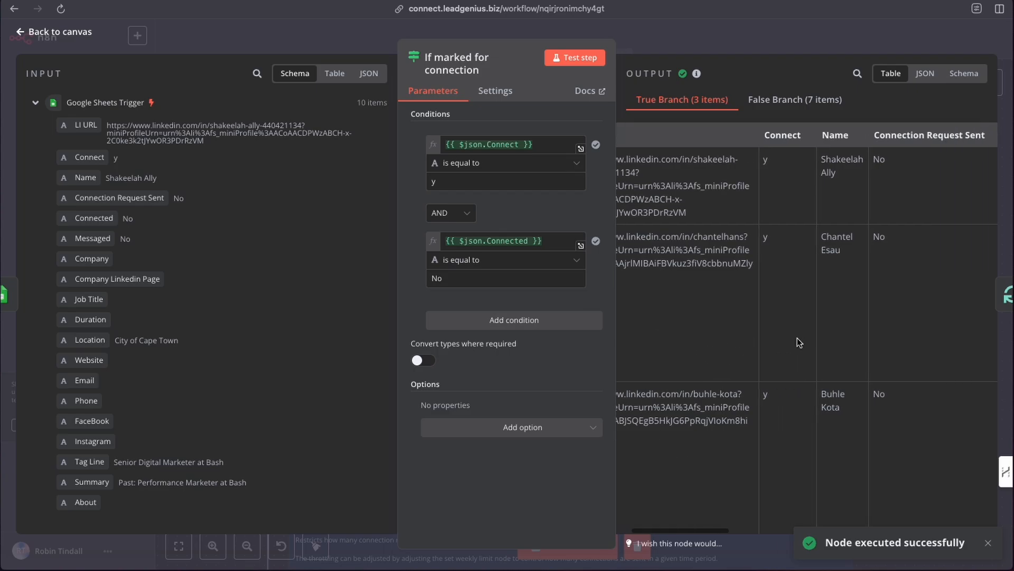
pyautogui.click(670, 39)
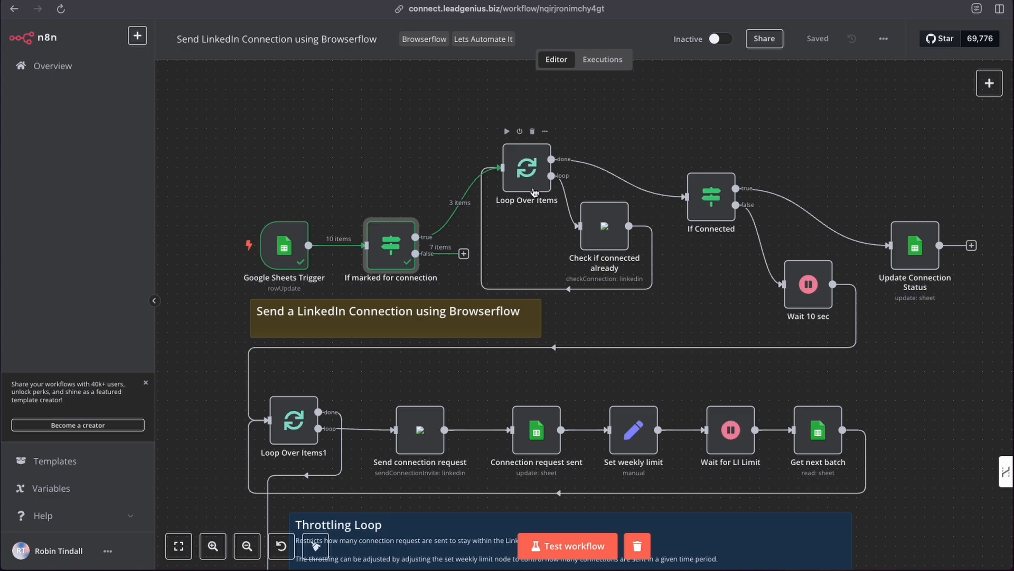
# - Search the node library for "browser" and review the Browserflow for LinkedIn actions, including the check for whether a person is a connection
pyautogui.moveTo(604, 226)
pyautogui.mouseDown()
pyautogui.moveTo(604, 235)
pyautogui.moveTo(604, 225)
pyautogui.mouseUp()
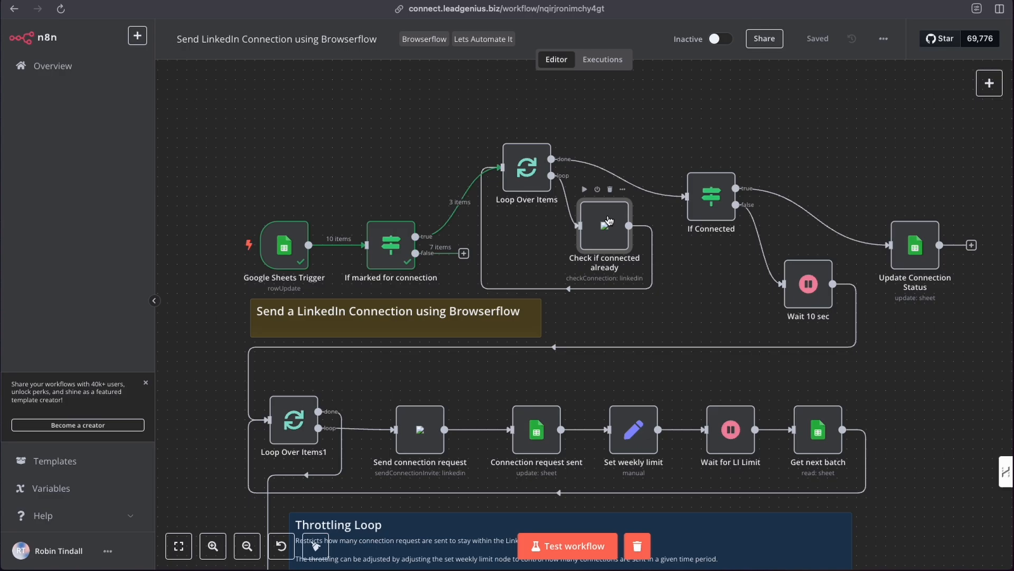
pyautogui.click(990, 83)
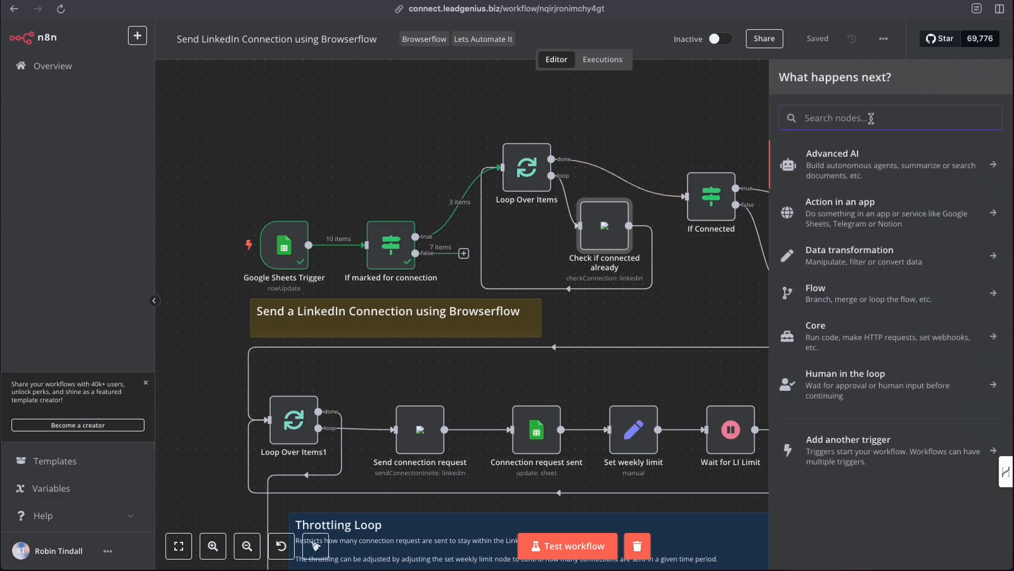
pyautogui.write('briw')
pyautogui.press('BackSpace')
pyautogui.press('BackSpace')
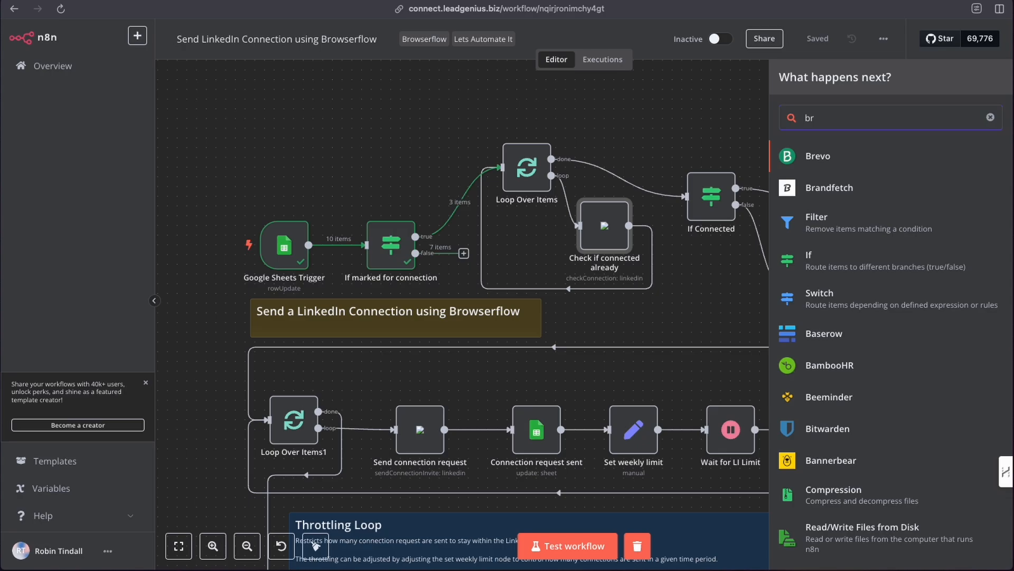
pyautogui.write('iw')
pyautogui.press('BackSpace')
pyautogui.press('BackSpace')
pyautogui.write('o')
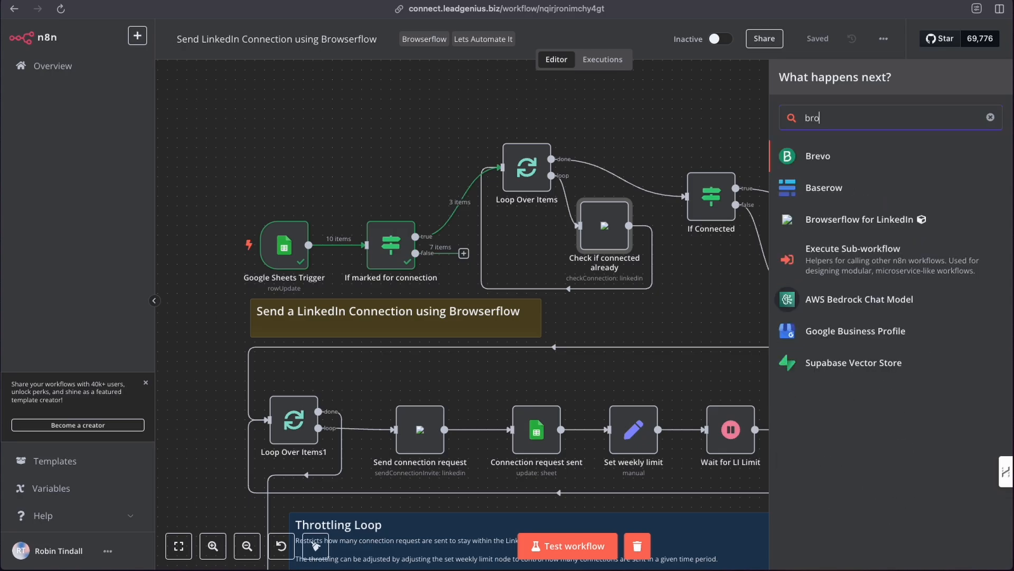
pyautogui.write('wser')
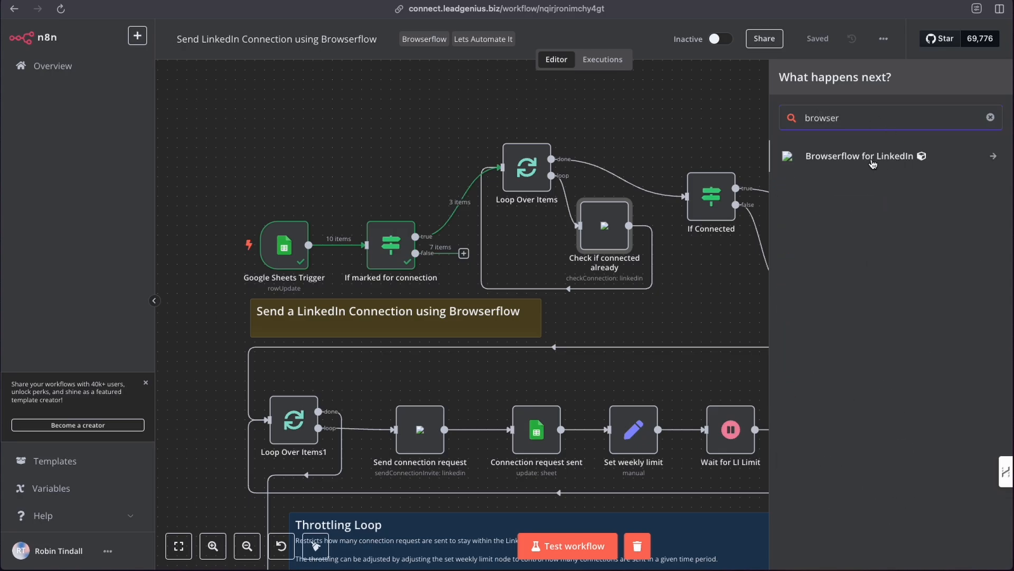
pyautogui.click(872, 158)
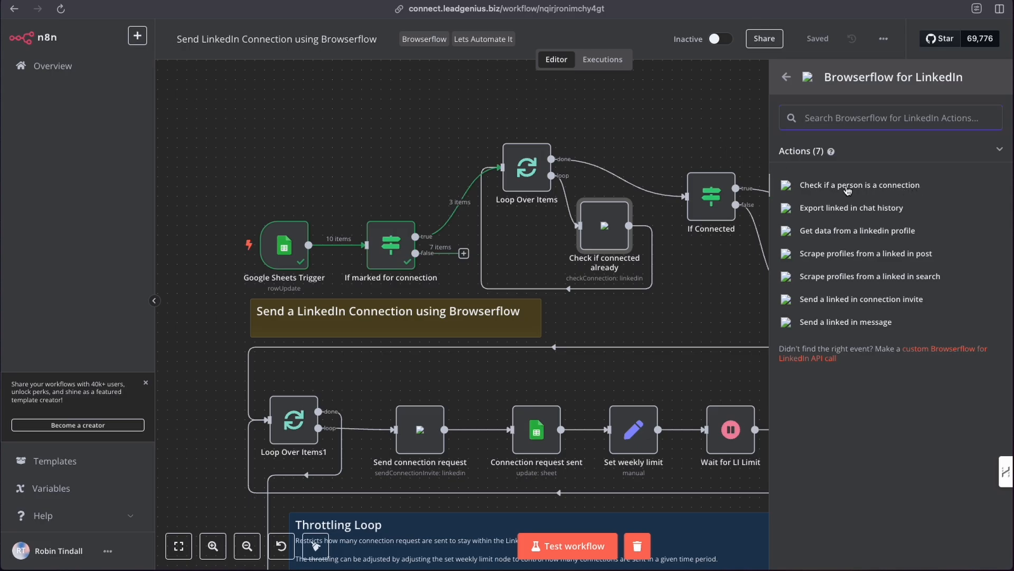
pyautogui.click(698, 114)
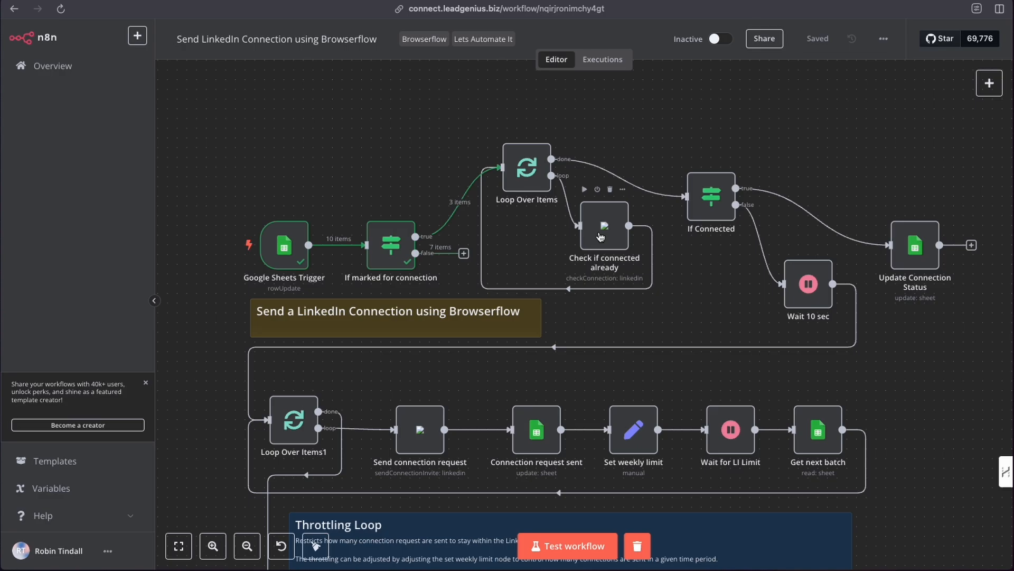
# - Move the Loop Over Items node slightly down, closer to the Check if connected already node
pyautogui.moveTo(568, 228)
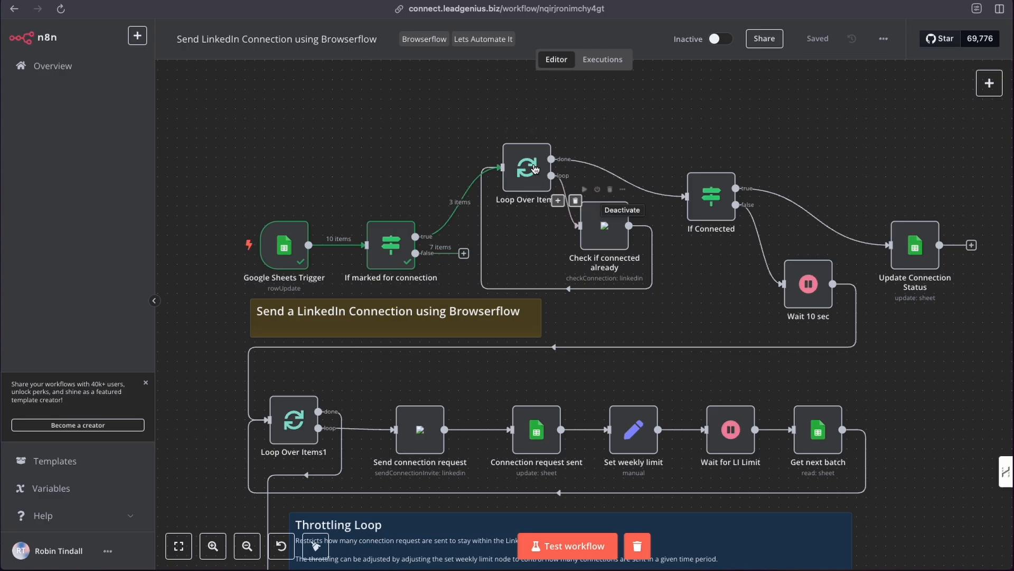
pyautogui.moveTo(525, 165); pyautogui.dragTo(526, 175)
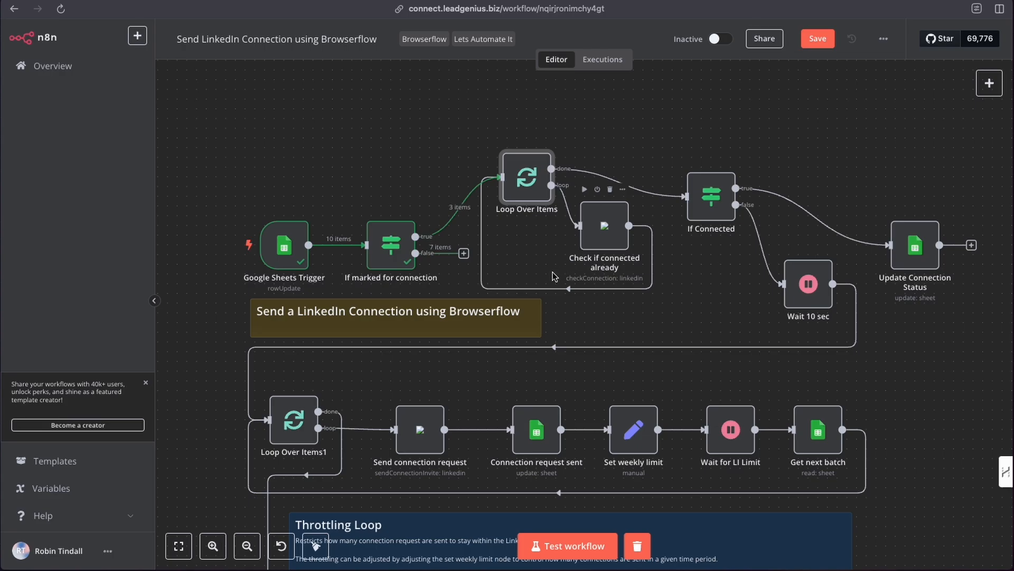
pyautogui.moveTo(536, 284)
# - Find "loop" in the node library, add a Loop Over Items (Split in Batches) node and return to the canvas
pyautogui.click(989, 85)
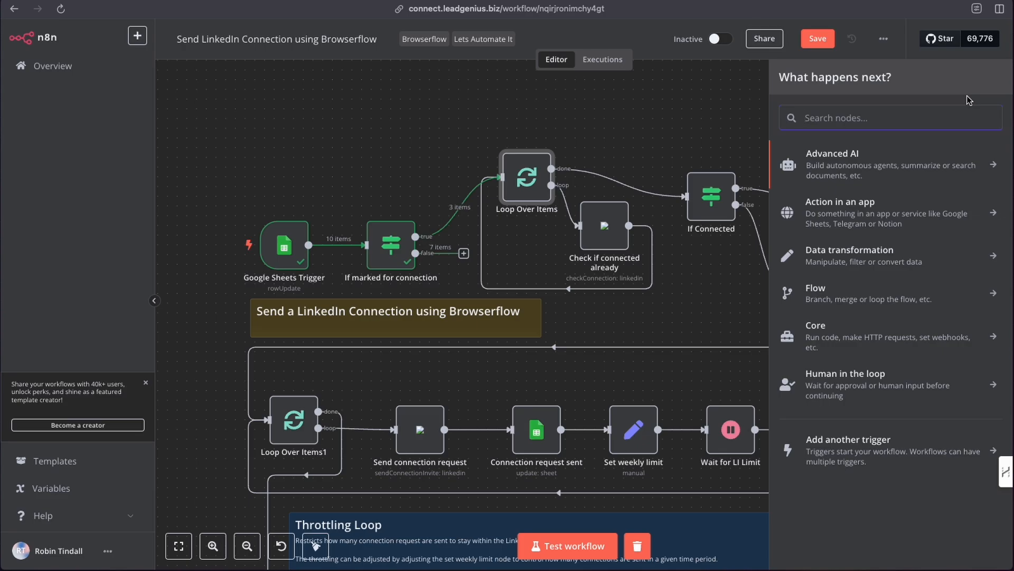
pyautogui.write('flow')
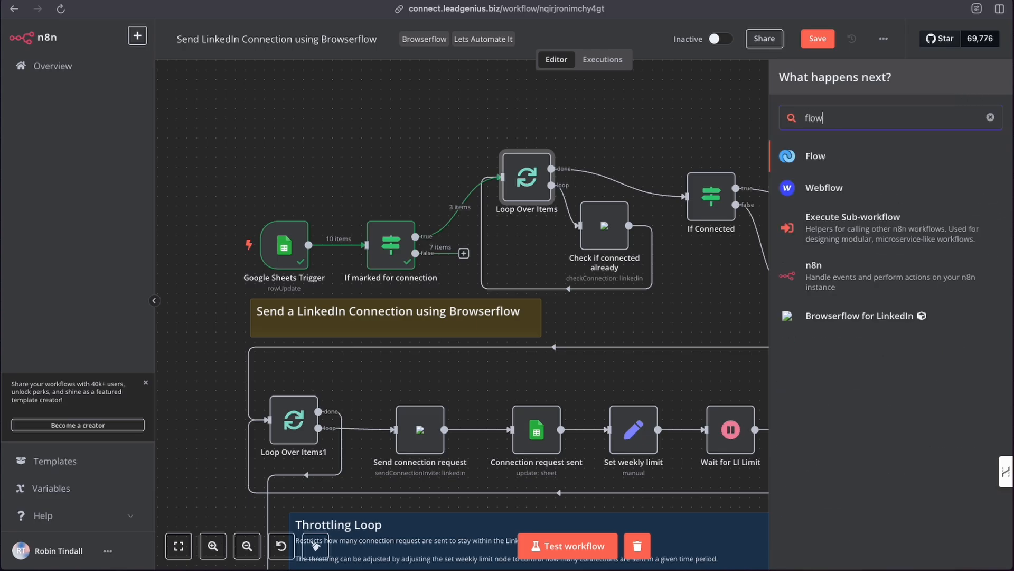
pyautogui.press('BackSpace')
pyautogui.press('BackSpace')
pyautogui.press('BackSpace')
pyautogui.press('BackSpace')
pyautogui.write('loop')
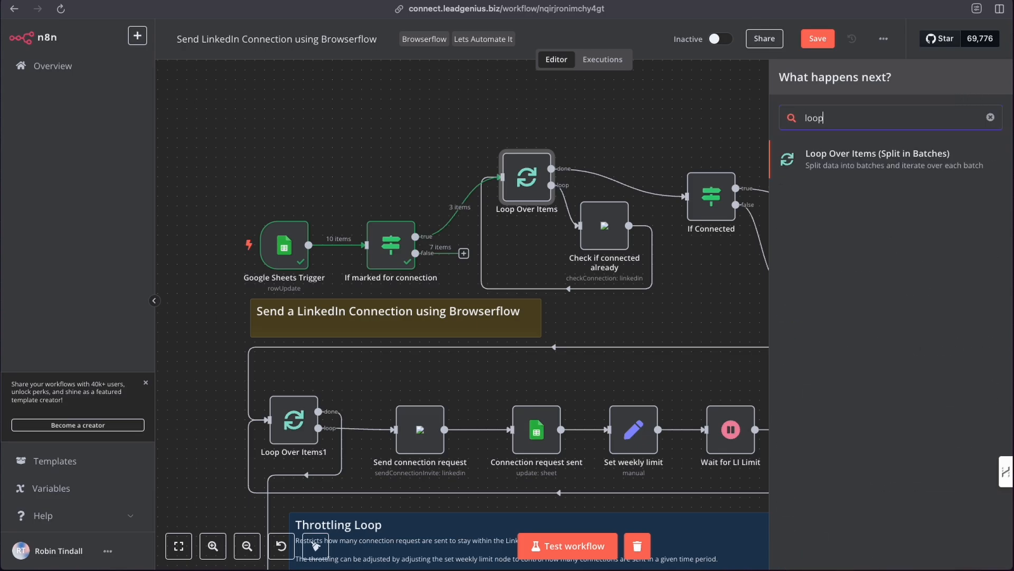
pyautogui.click(863, 158)
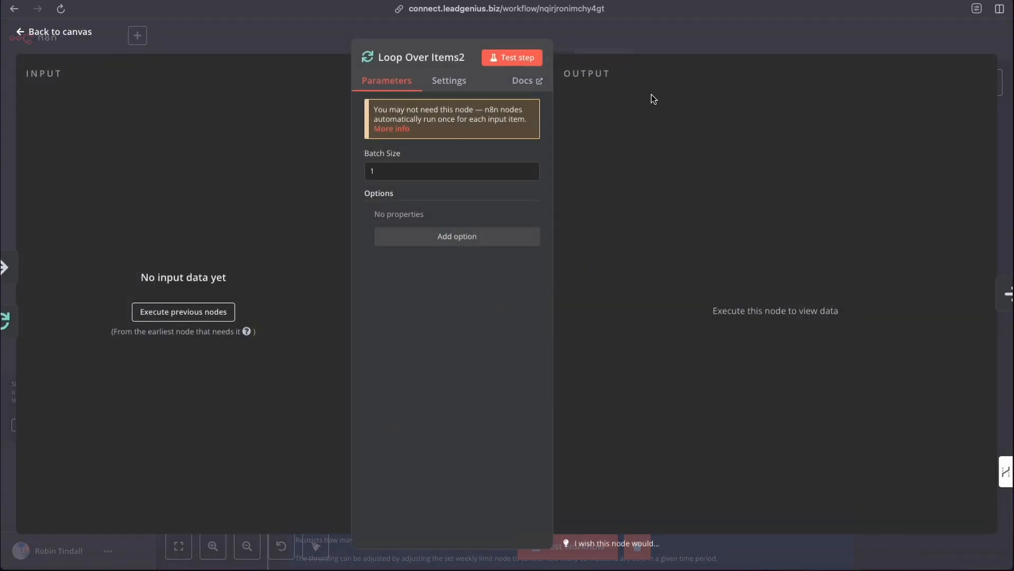
pyautogui.click(633, 43)
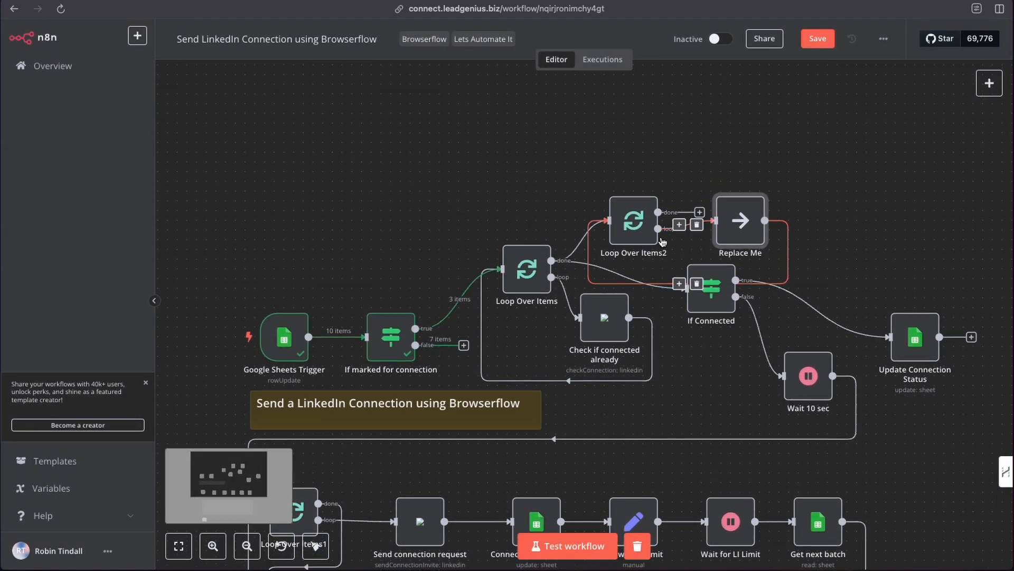
# - Isolate the new loop and its Replace Me node above the main flow, and rewire Replace Me's output back into the new loop
pyautogui.moveTo(630, 234); pyautogui.dragTo(533, 139)
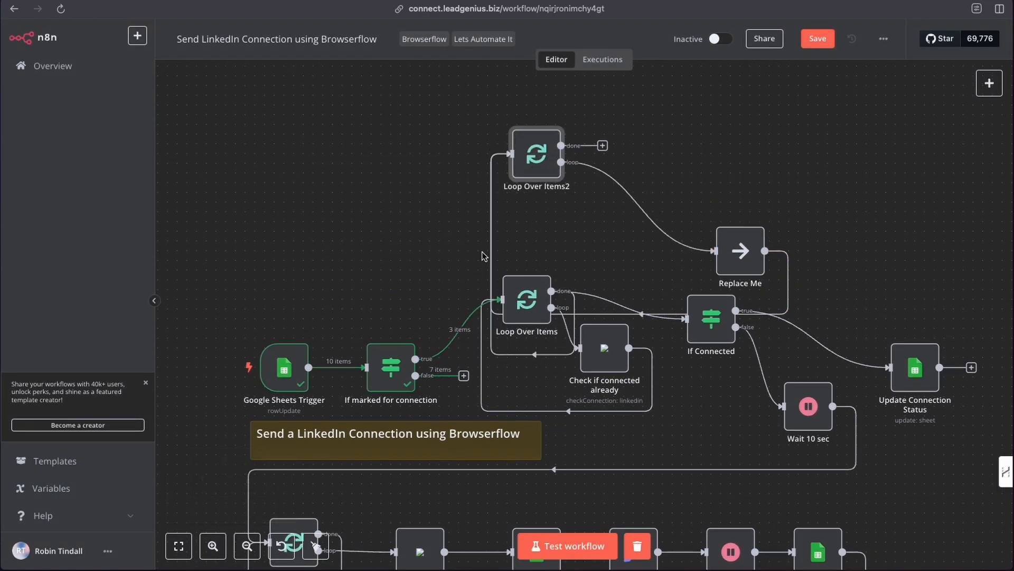
pyautogui.click(645, 314)
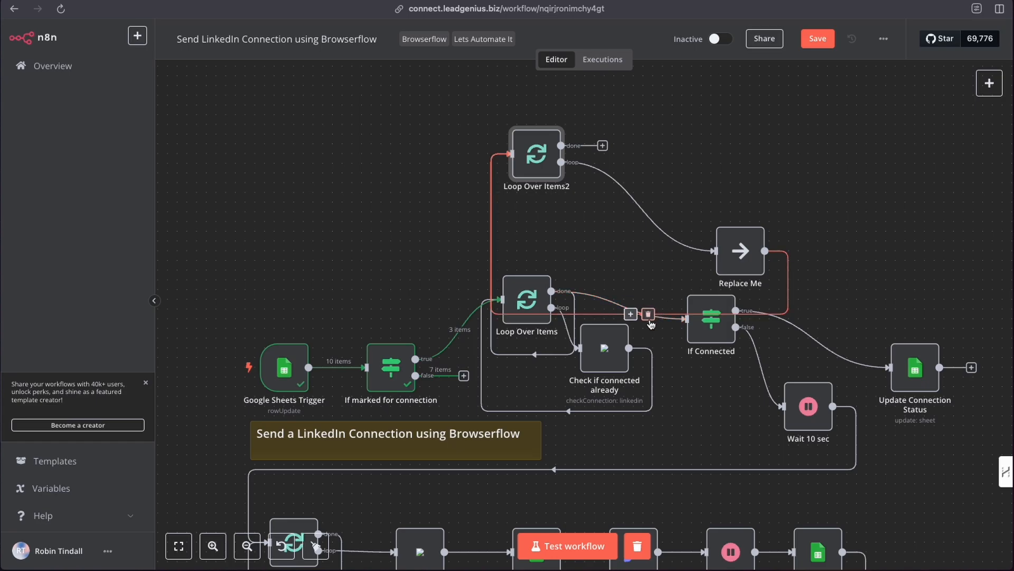
pyautogui.moveTo(739, 248); pyautogui.dragTo(672, 170)
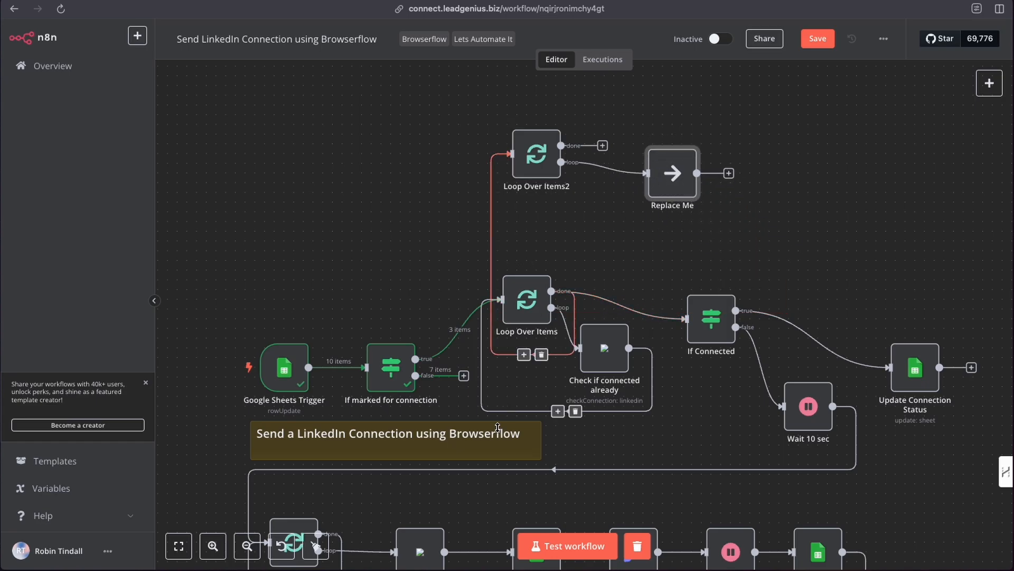
pyautogui.click(544, 360)
pyautogui.moveTo(697, 174)
pyautogui.mouseDown()
pyautogui.moveTo(724, 220)
pyautogui.moveTo(476, 169)
pyautogui.moveTo(544, 136)
pyautogui.mouseUp()
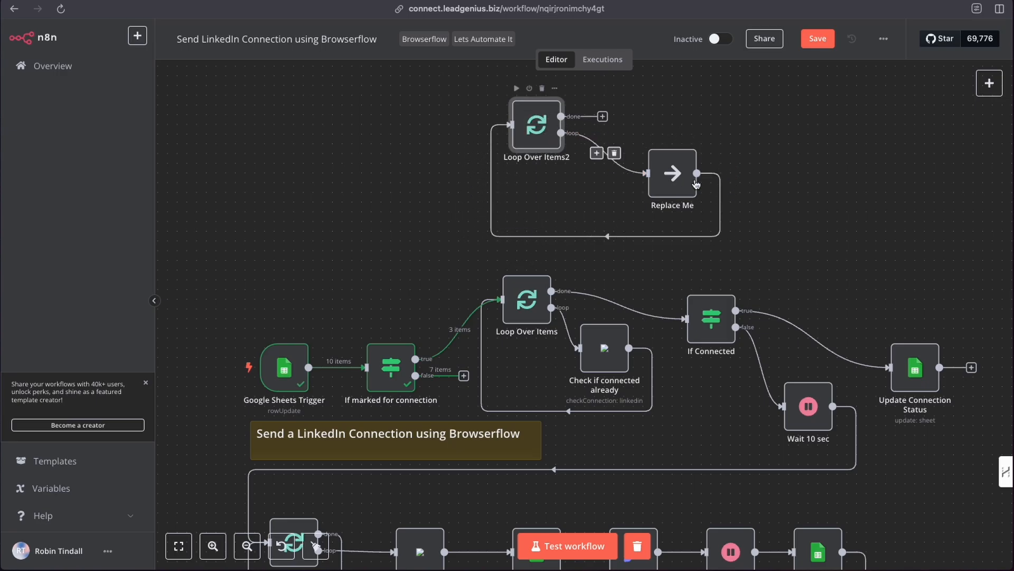
# - Reposition the Replace Me node beside Loop Over Items2 and the Check if connected already node slightly lower in its loop
pyautogui.moveTo(670, 177)
pyautogui.mouseDown()
pyautogui.moveTo(669, 148)
pyautogui.moveTo(668, 159)
pyautogui.mouseUp()
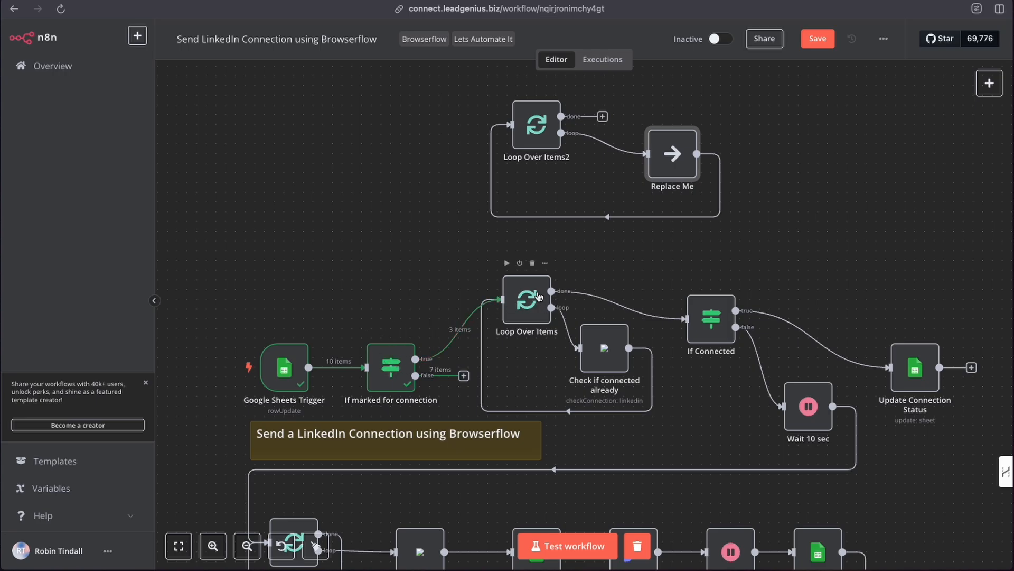
pyautogui.moveTo(605, 347); pyautogui.dragTo(611, 357)
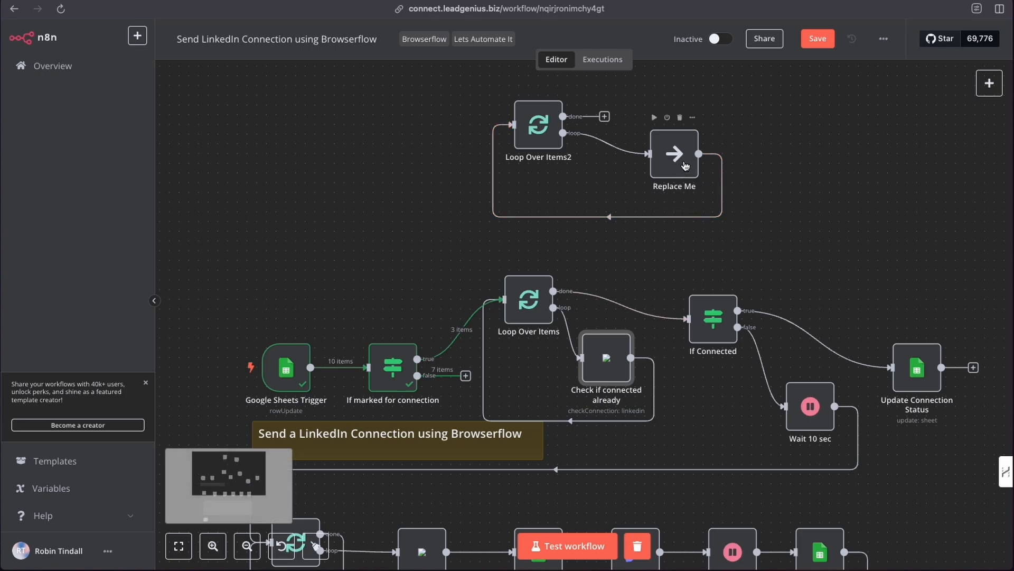
pyautogui.click(677, 163)
pyautogui.moveTo(679, 164); pyautogui.dragTo(668, 165)
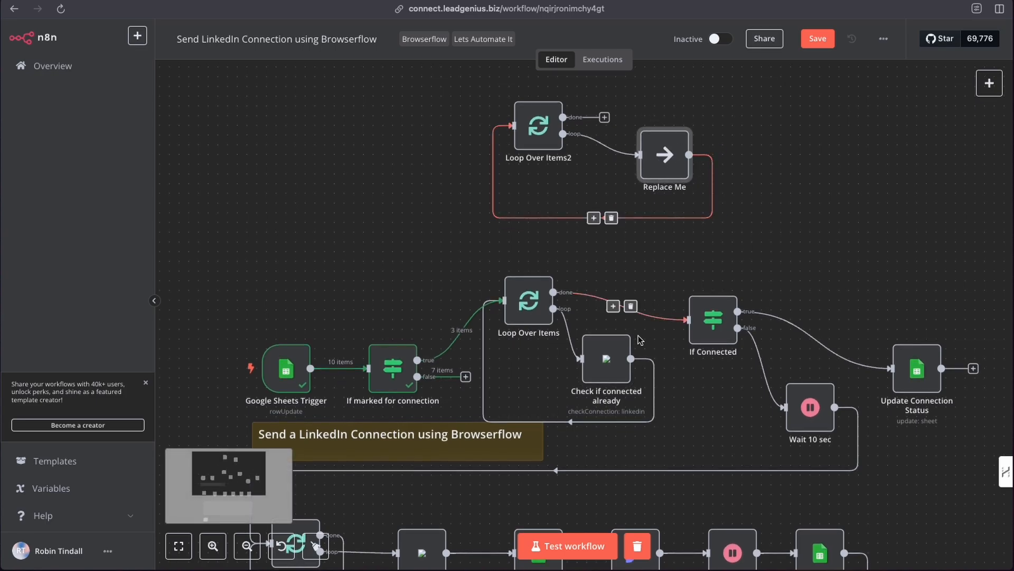
pyautogui.click(616, 361)
pyautogui.moveTo(569, 431)
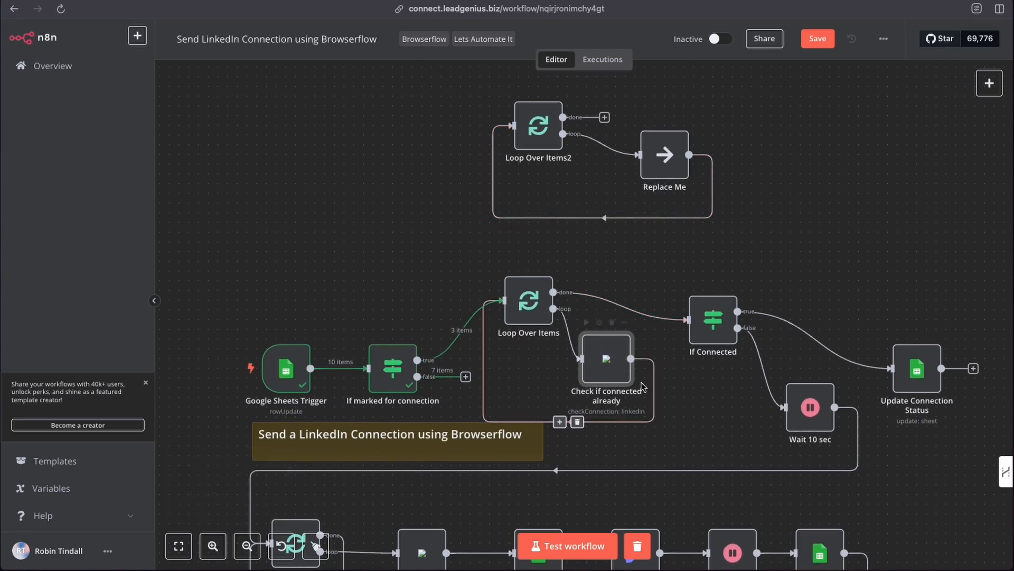
# - Open the Loop Over Items node, inspect its batch size setting, and return to the canvas
pyautogui.doubleClick(528, 300)
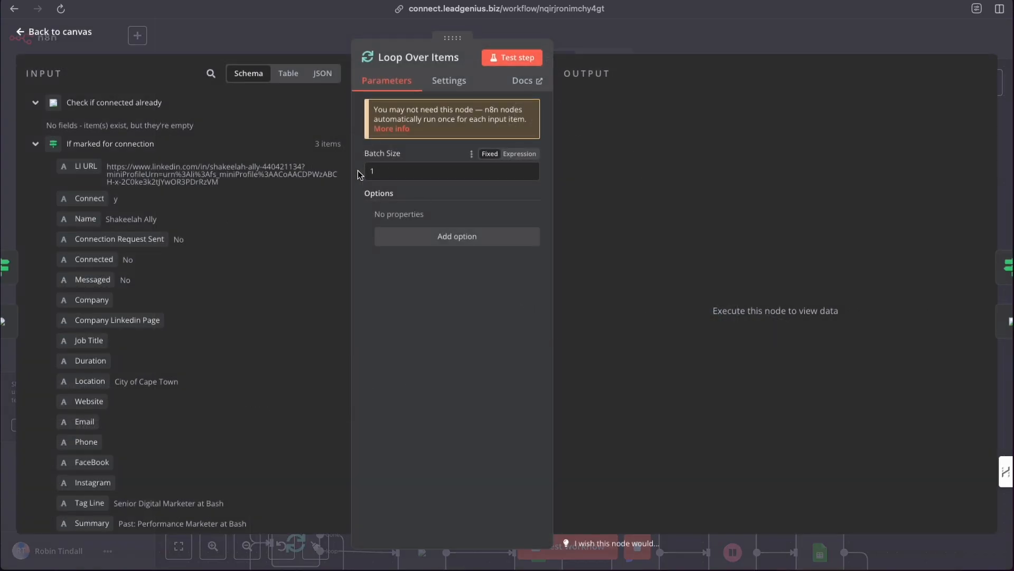
pyautogui.doubleClick(385, 172)
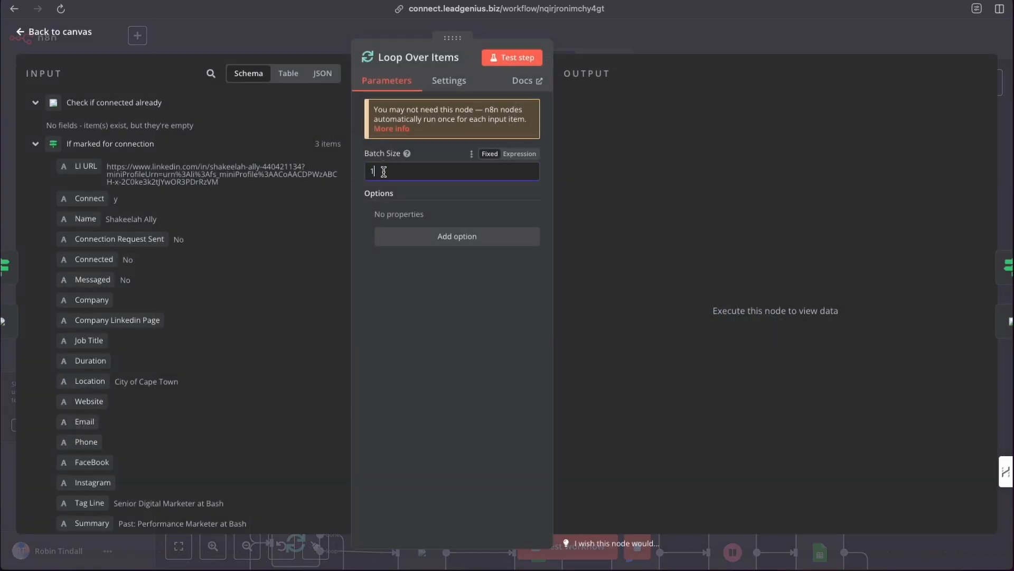
pyautogui.click(573, 45)
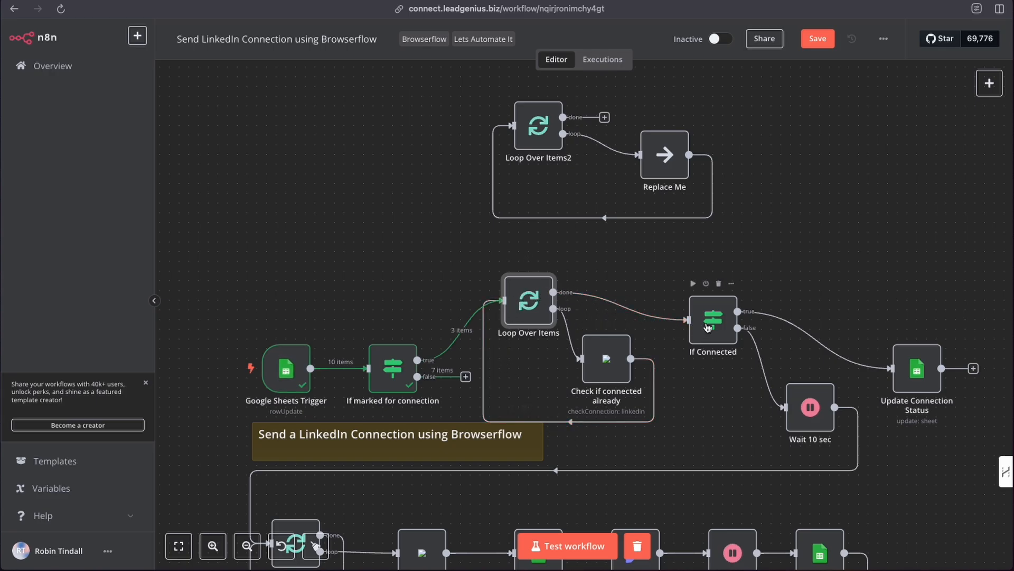
# - Delete the Loop Over Items2 and Replace Me nodes together from the canvas
pyautogui.moveTo(420, 82); pyautogui.dragTo(768, 257)
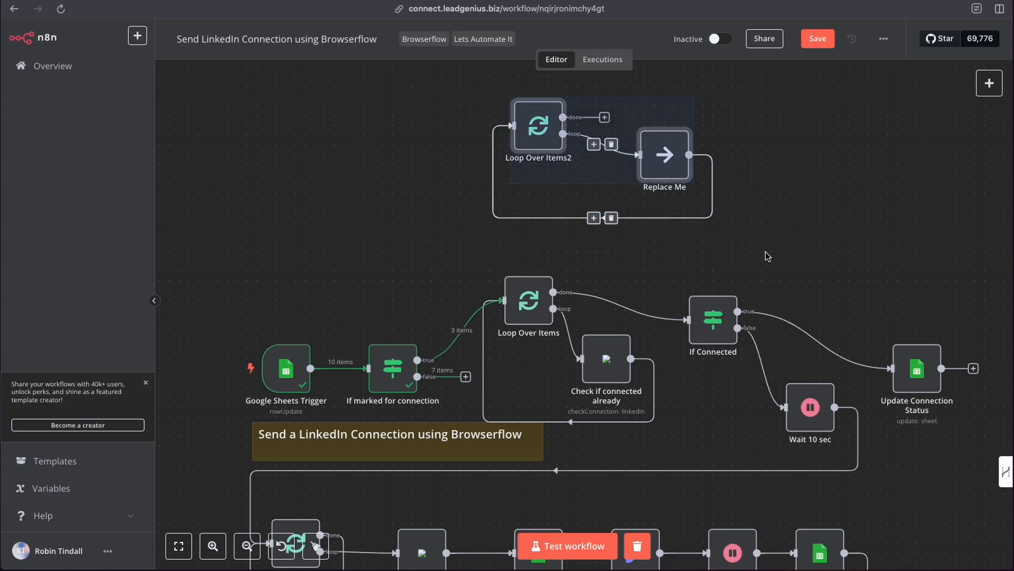
pyautogui.press('Delete')
# - Execute the If Connected node to run the workflow up to the connection check
pyautogui.scroll(-3, 768, 253)
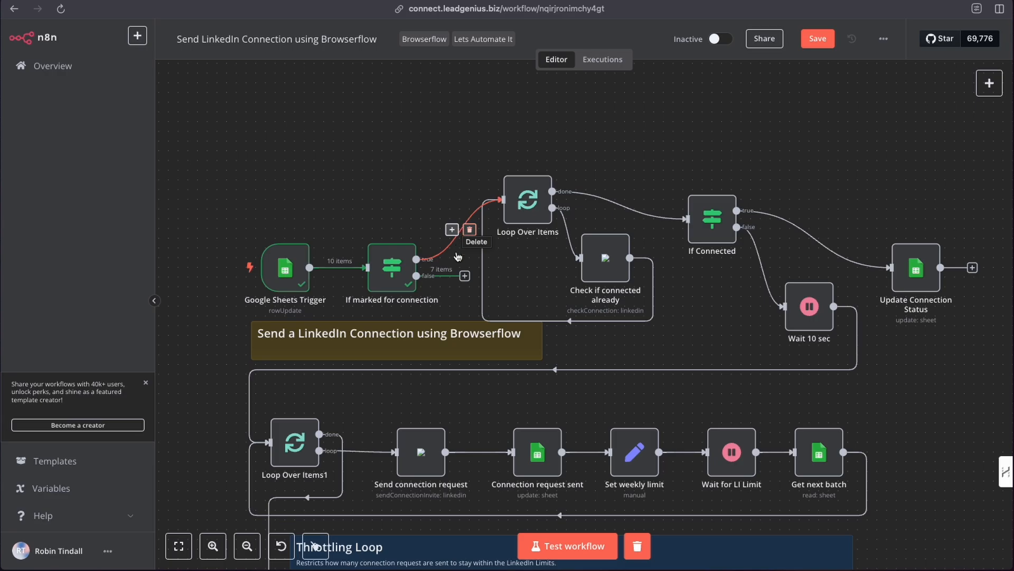
pyautogui.moveTo(465, 236)
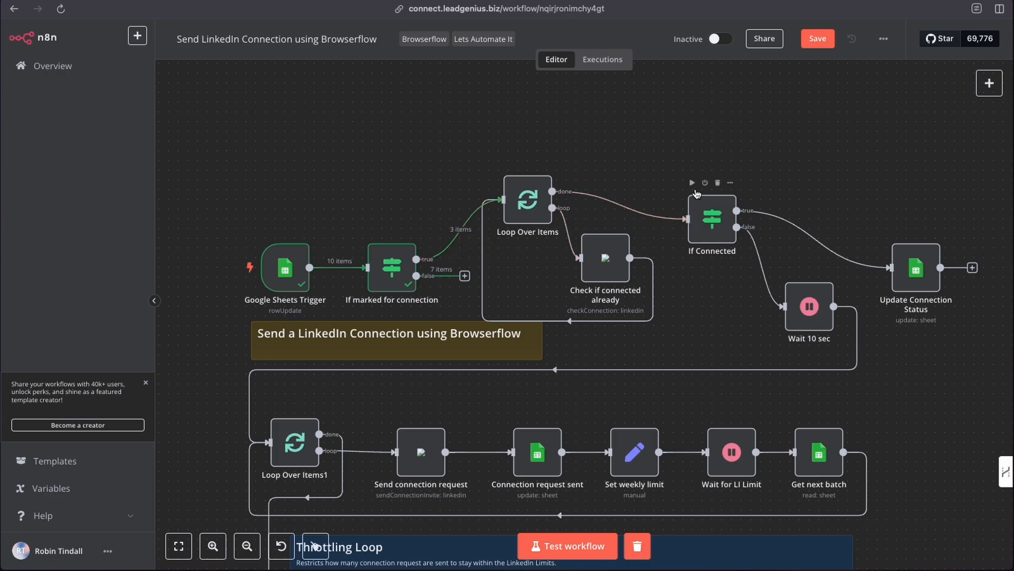
pyautogui.click(693, 183)
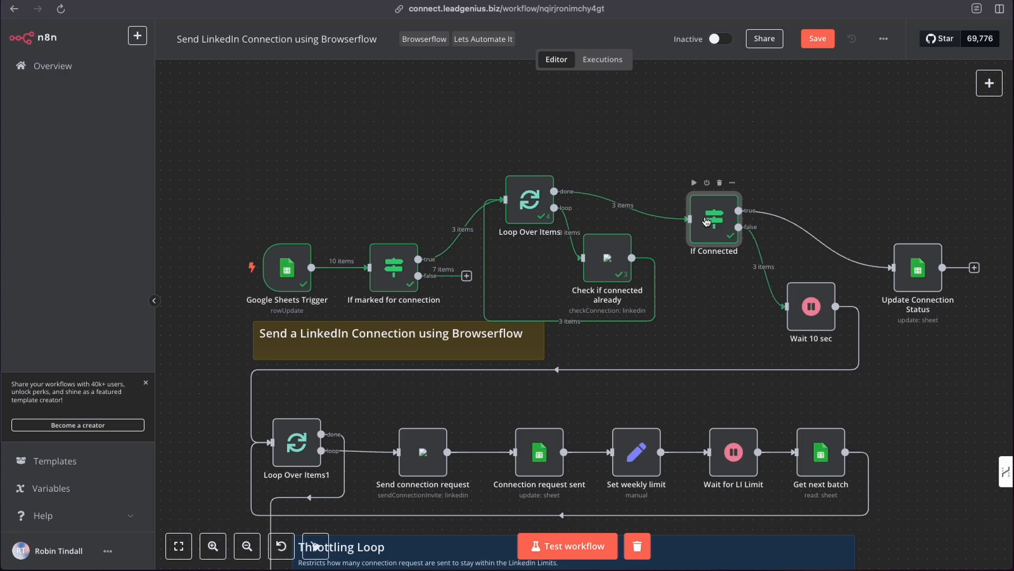
pyautogui.moveTo(707, 221)
pyautogui.mouseDown()
pyautogui.moveTo(709, 208)
pyautogui.moveTo(708, 220)
pyautogui.mouseUp()
# - Examine the If Connected node's is_connection condition, its Boolean comparison options and branch outputs, keeping the condition as it is
pyautogui.moveTo(296, 271)
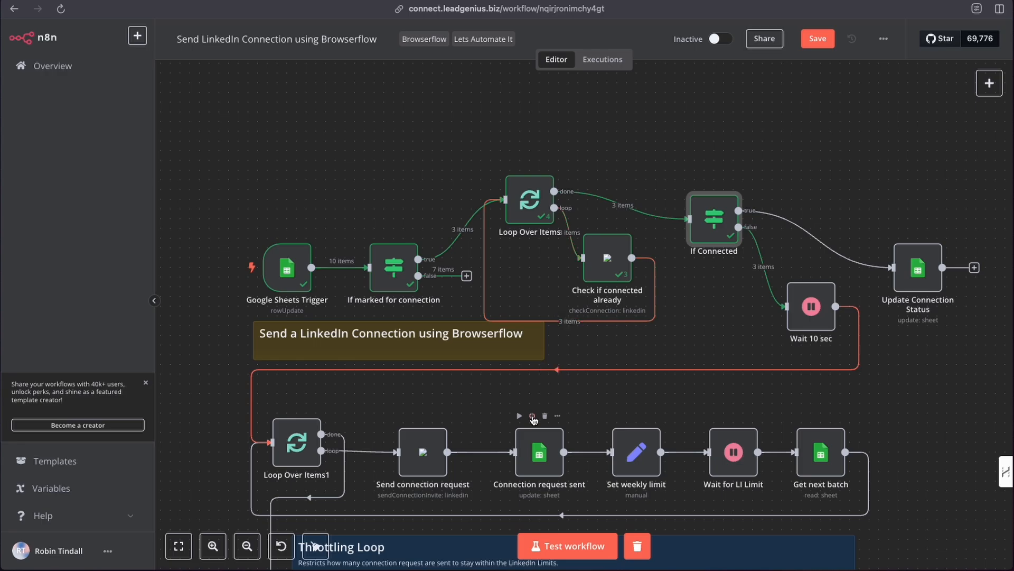
pyautogui.scroll(-3, 423, 428)
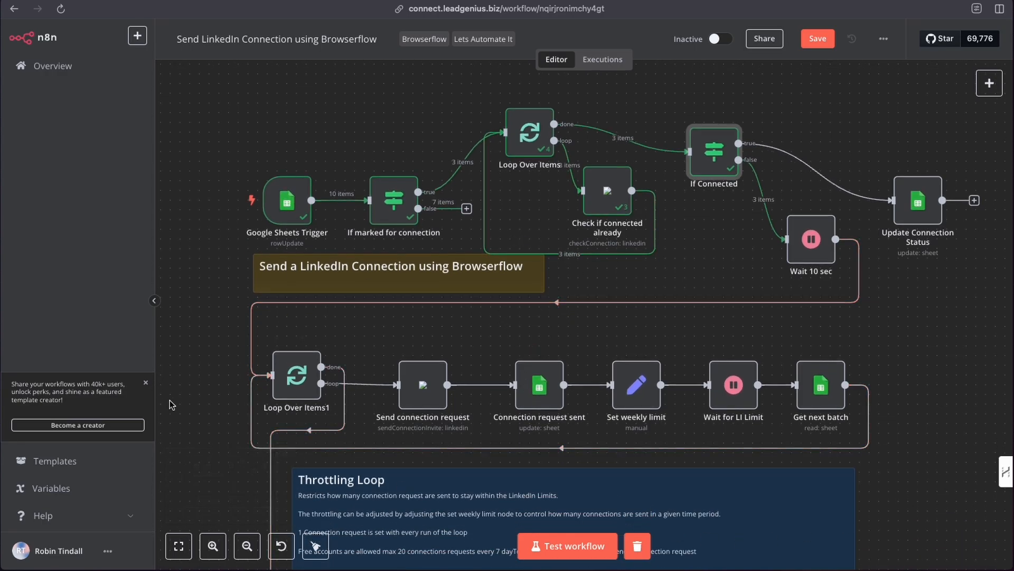
pyautogui.scroll(2, 596, 398)
pyautogui.scroll(2, 596, 397)
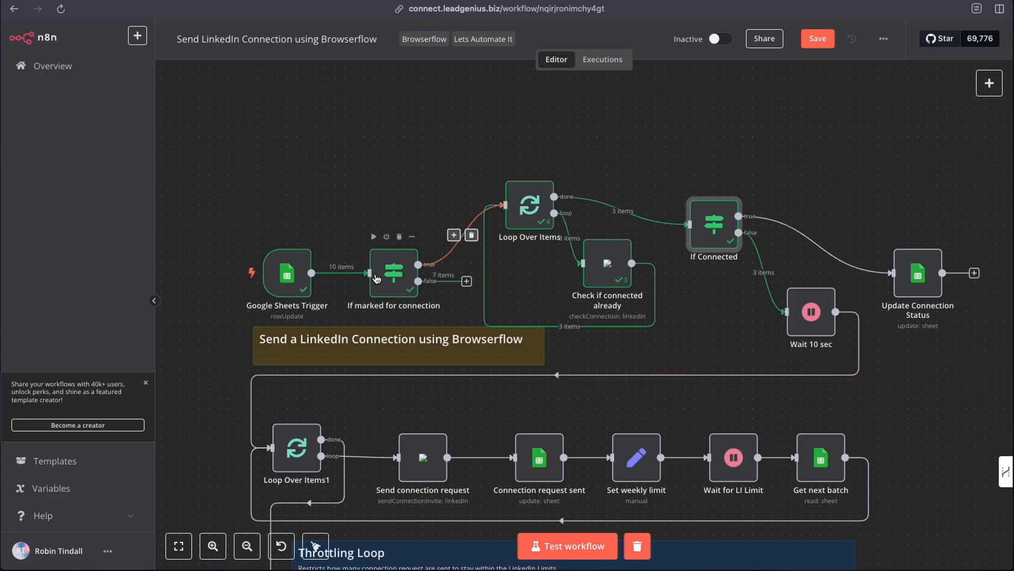
pyautogui.doubleClick(718, 225)
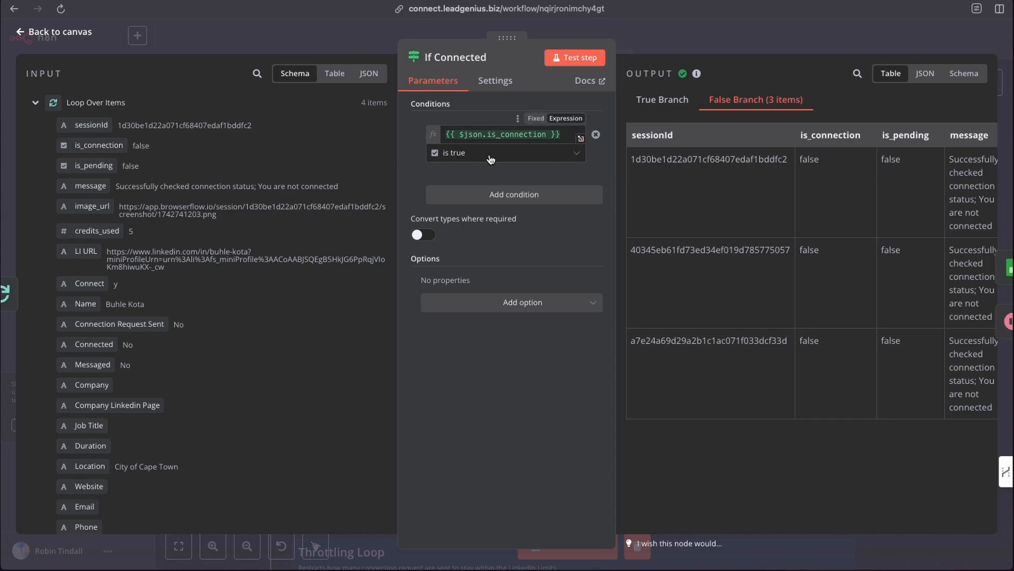
pyautogui.click(507, 158)
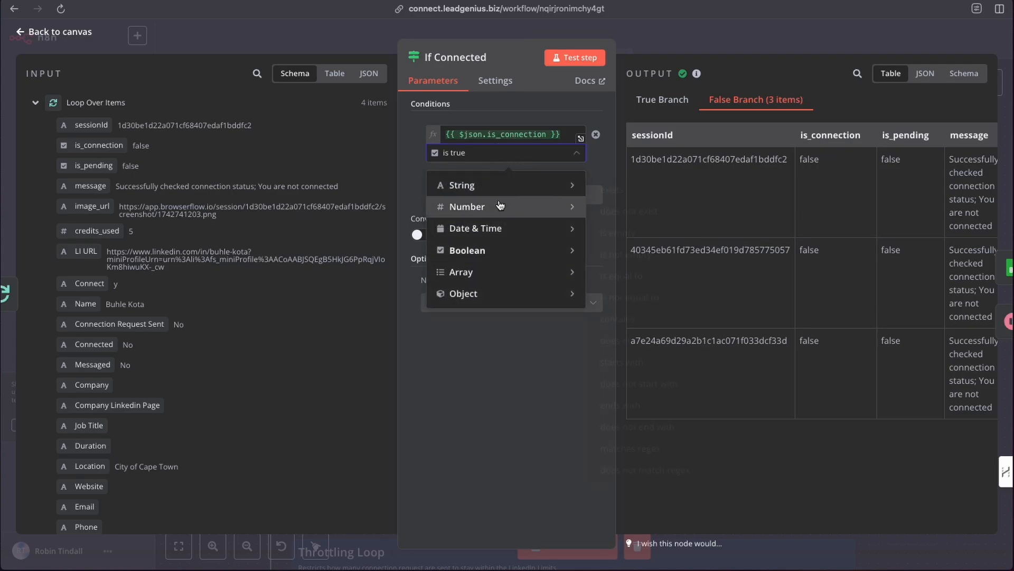
pyautogui.moveTo(495, 250)
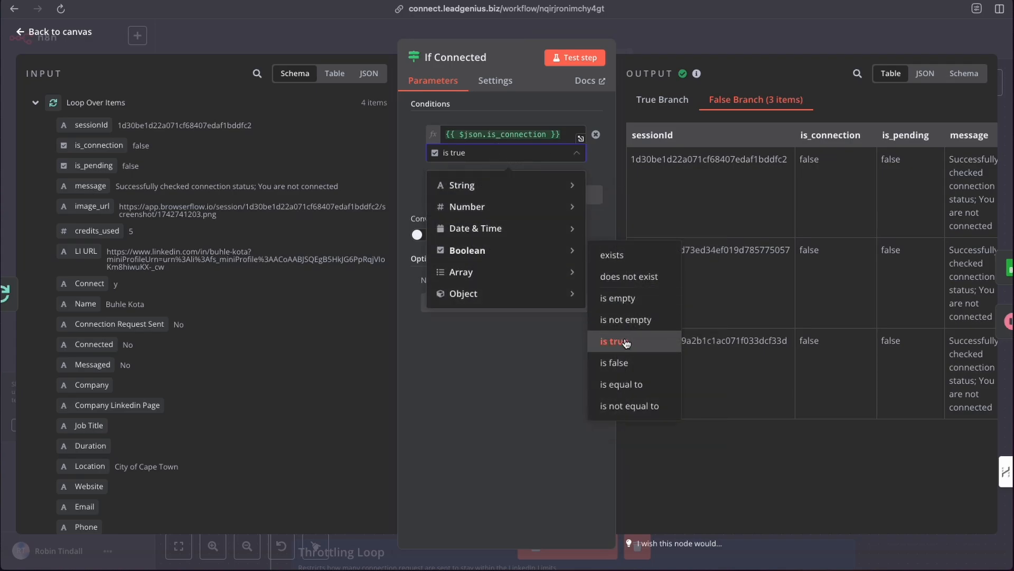
pyautogui.click(545, 366)
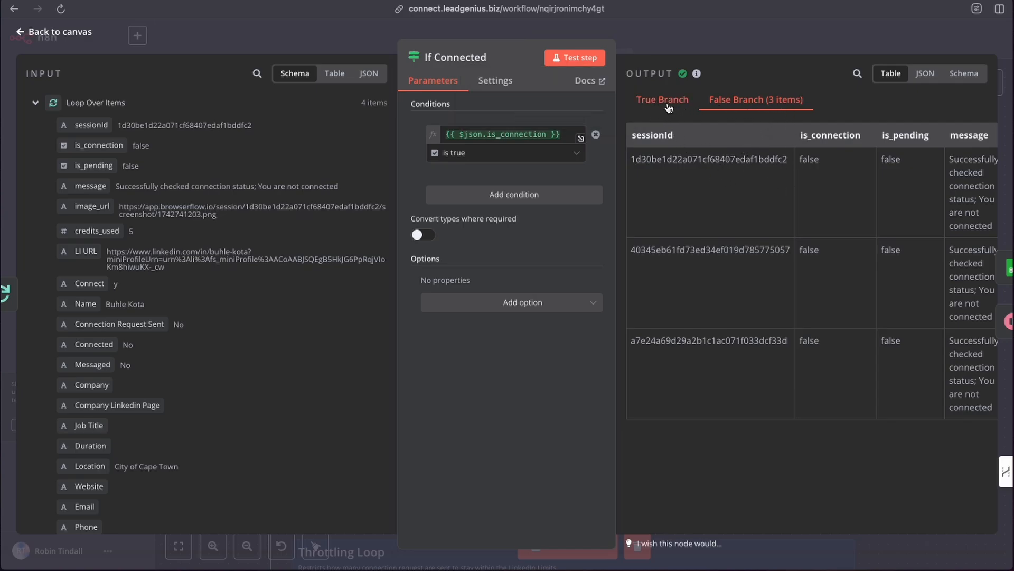
pyautogui.click(649, 38)
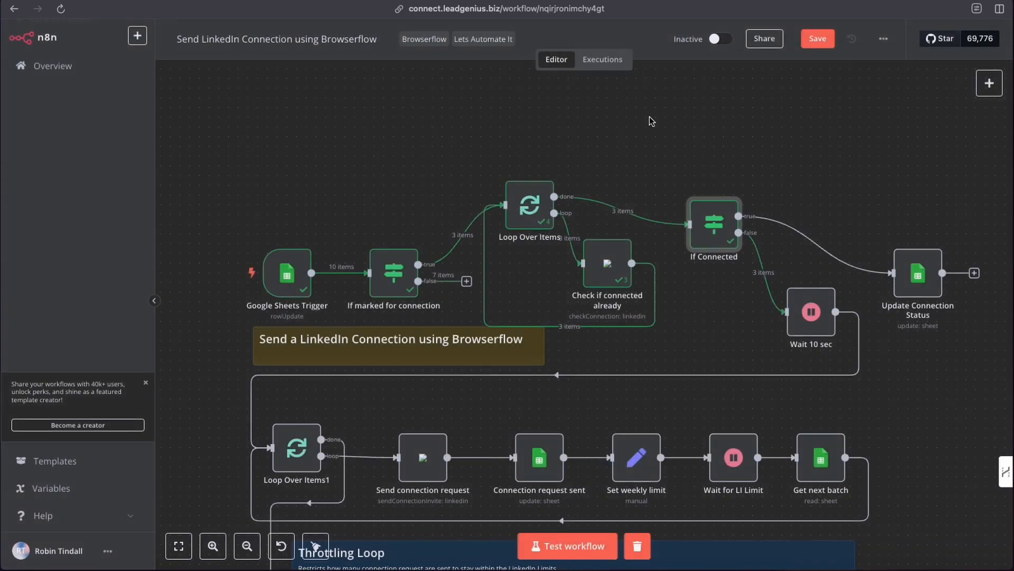
# - Open the Update Connection Status node and review the column mappings under Values to Update
pyautogui.click(914, 277)
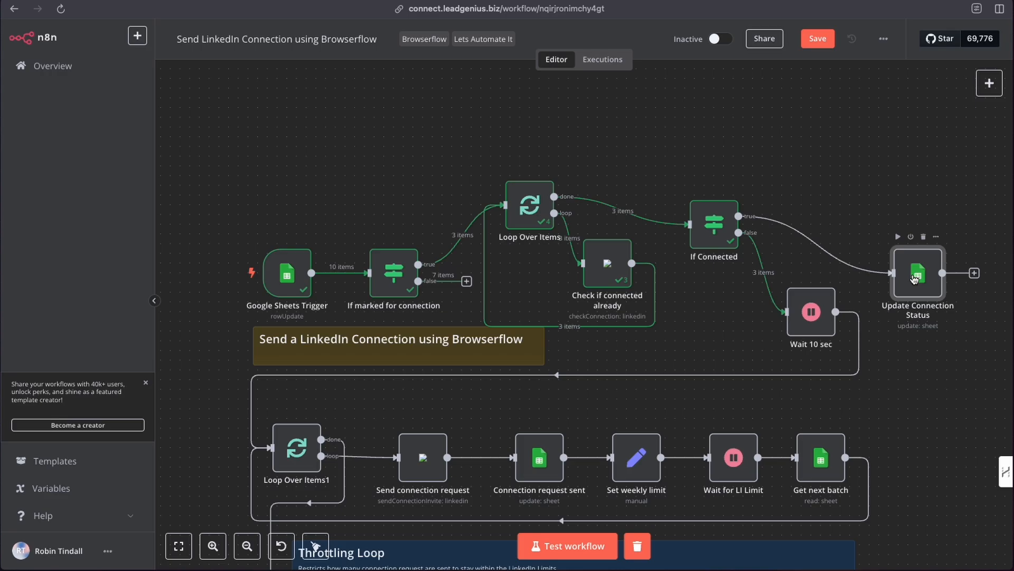
pyautogui.doubleClick(915, 277)
pyautogui.scroll(-5, 477, 316)
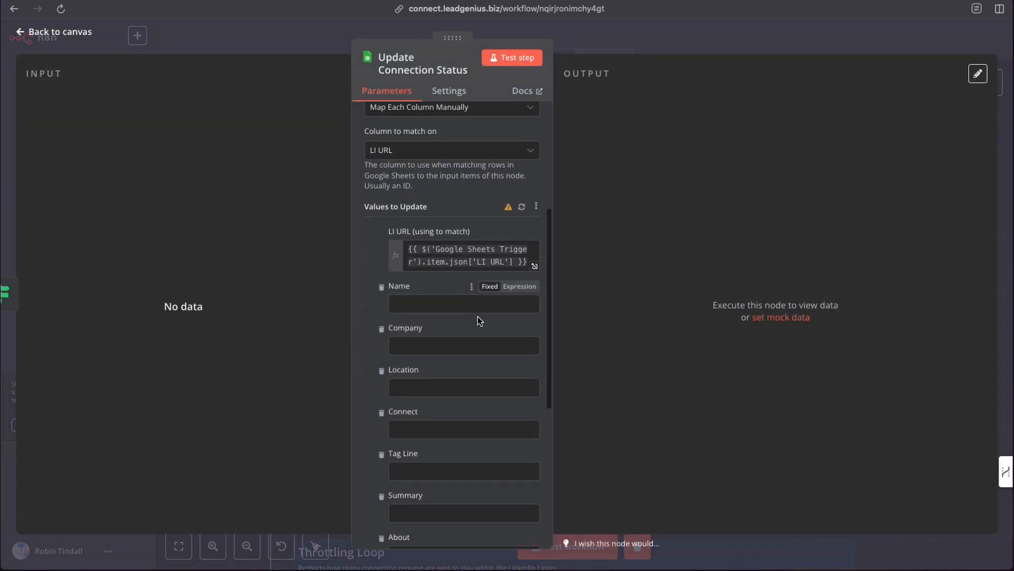
pyautogui.scroll(-6, 477, 316)
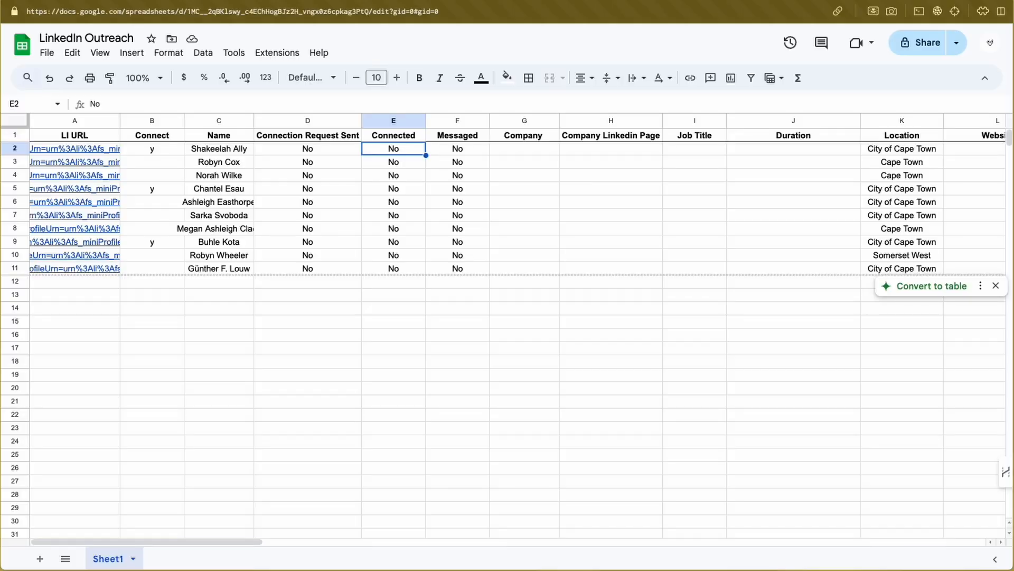
# - Switch to the LinkedIn Outreach spreadsheet in Google Sheets and examine the Connected column across the contact rows
pyautogui.click(405, 172)
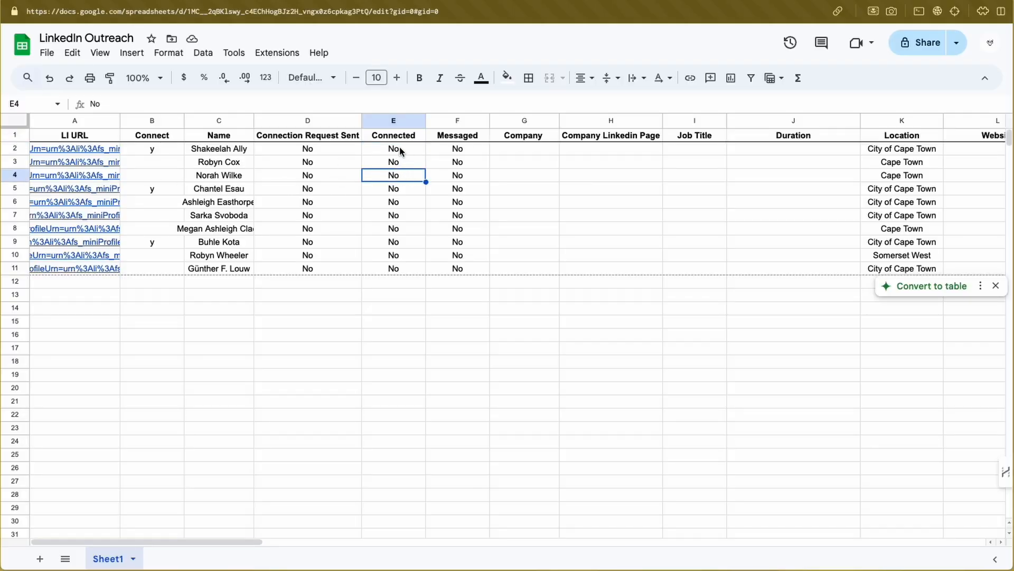
pyautogui.click(399, 151)
pyautogui.click(400, 177)
pyautogui.click(401, 244)
pyautogui.click(400, 270)
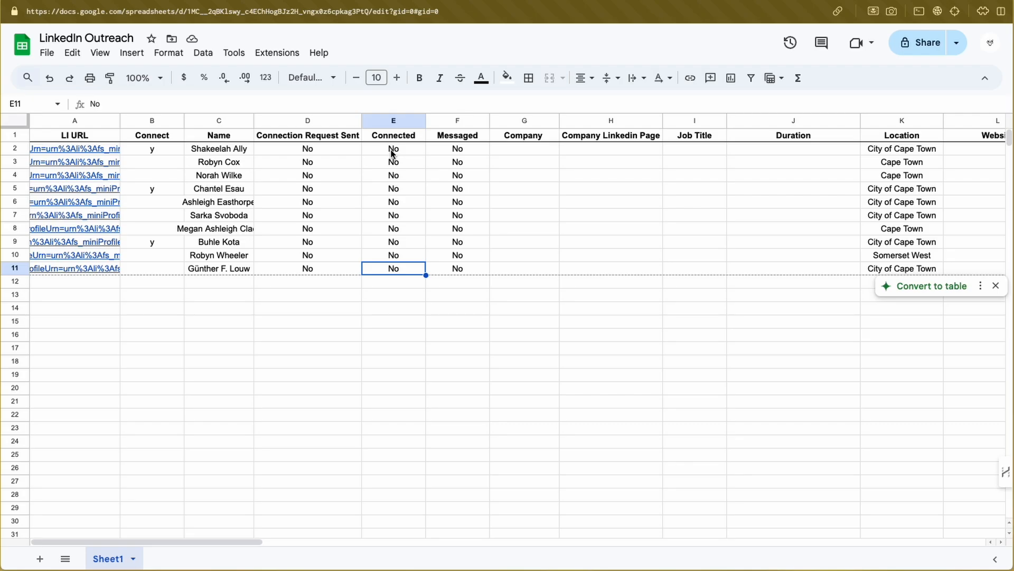
pyautogui.click(393, 232)
pyautogui.click(393, 190)
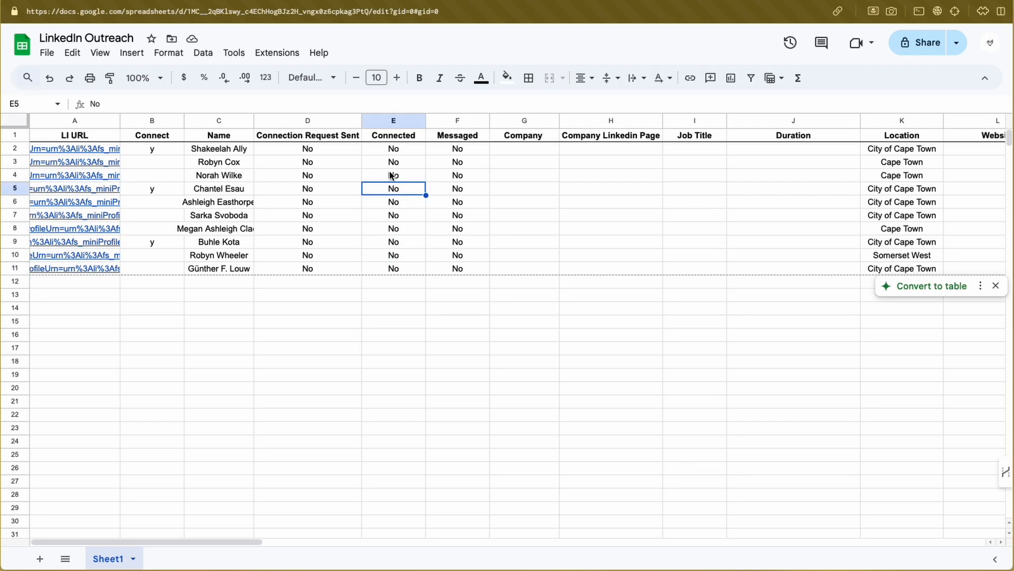
pyautogui.click(392, 177)
pyautogui.click(391, 158)
pyautogui.click(391, 153)
pyautogui.click(392, 217)
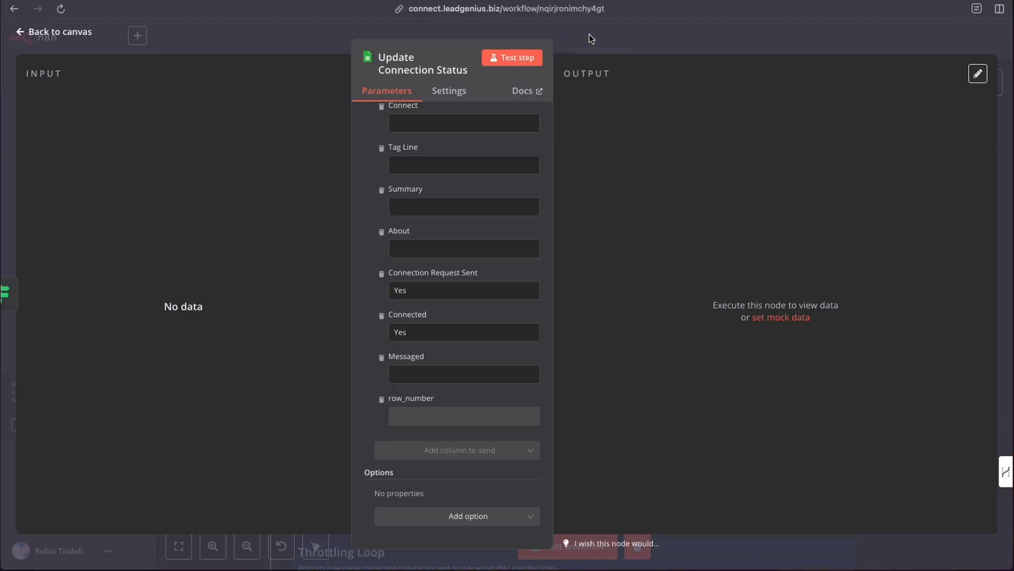
# - Back in n8n, close the Update Connection Status settings and shift that node slightly up and left on the canvas
pyautogui.click(588, 33)
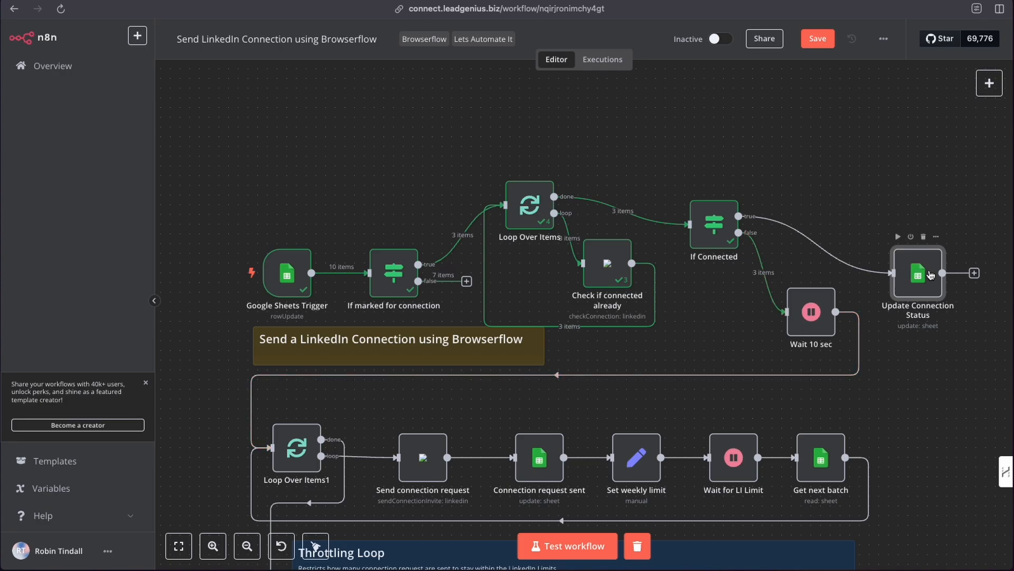
pyautogui.moveTo(931, 274); pyautogui.dragTo(917, 271)
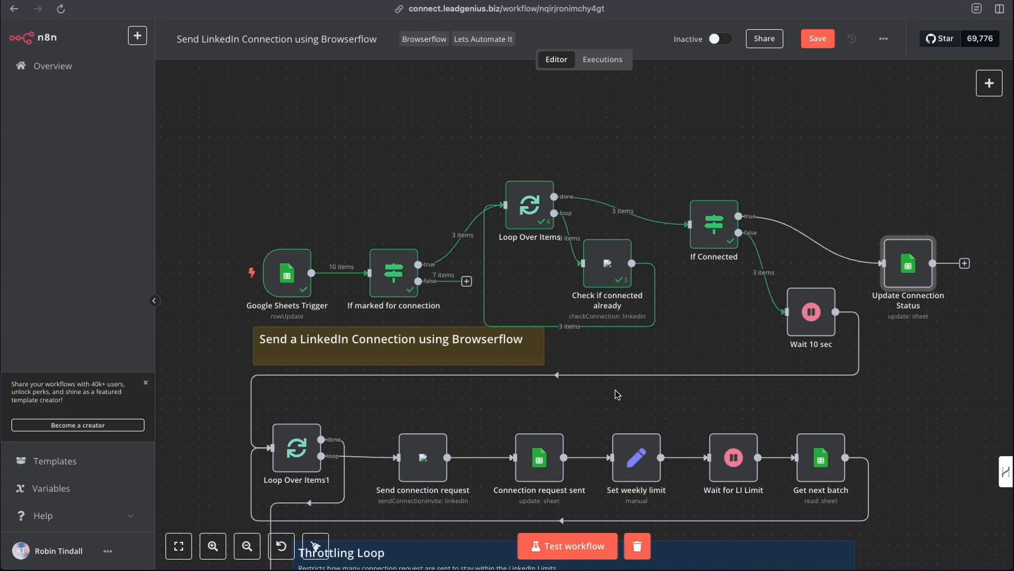
# - Execute the Wait 10 sec node on the false branch of If Connected
pyautogui.scroll(-2, 617, 397)
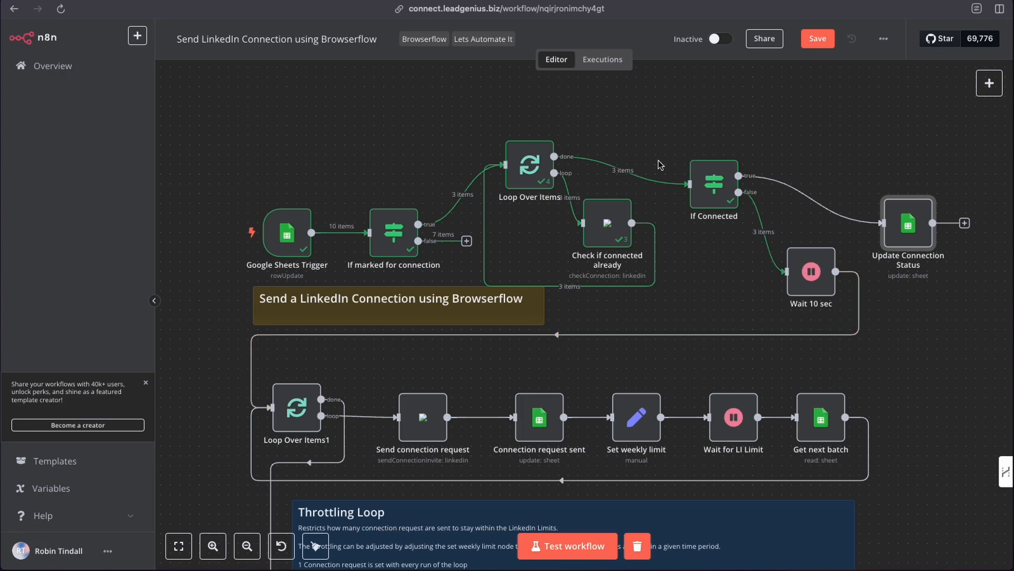
pyautogui.moveTo(298, 235)
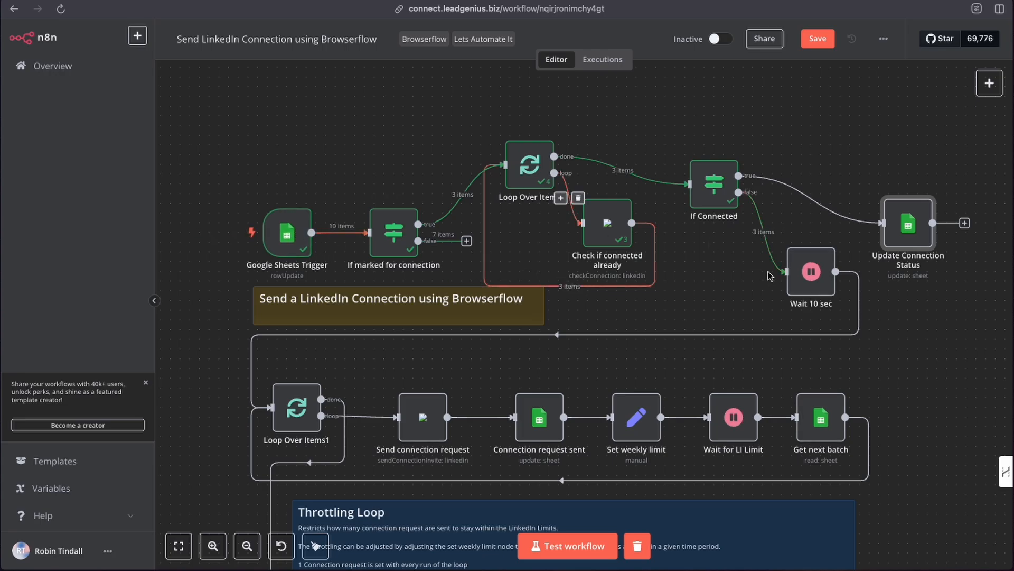
pyautogui.moveTo(799, 250)
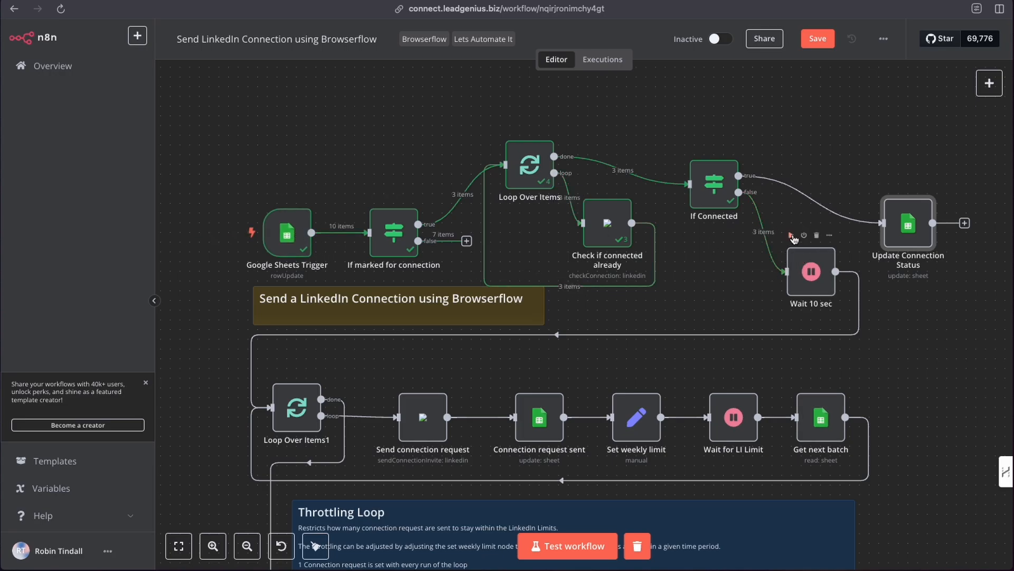
pyautogui.click(793, 236)
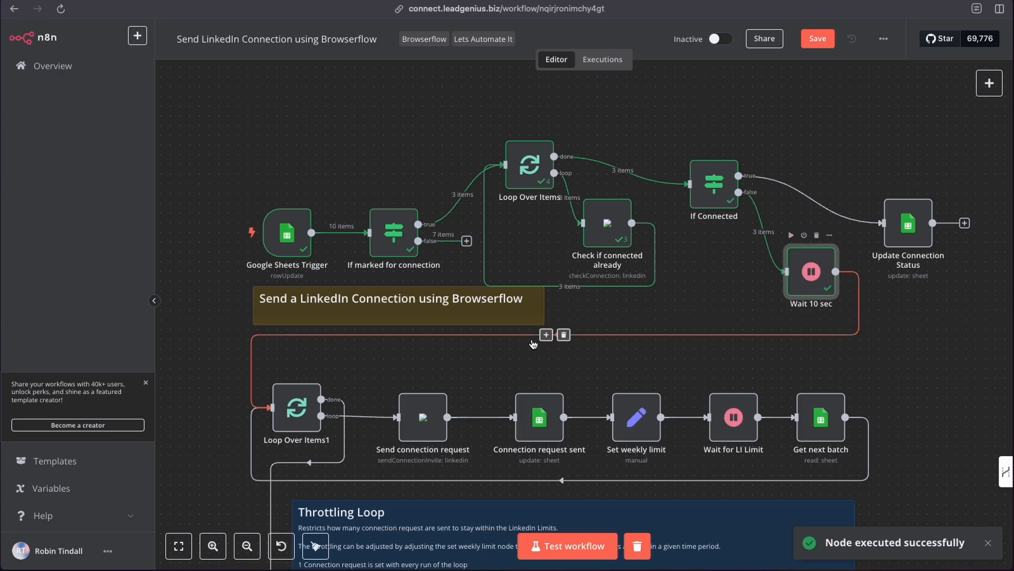
# - Open the Wait 10 sec node, inspect its wait amount and unit, and return to the canvas
pyautogui.doubleClick(809, 273)
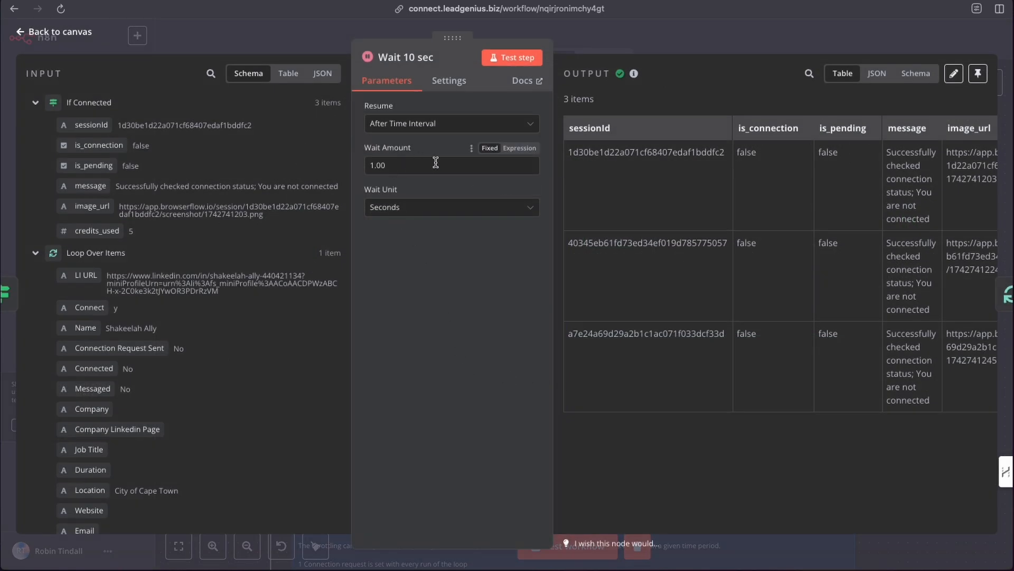
pyautogui.moveTo(398, 167); pyautogui.dragTo(350, 162)
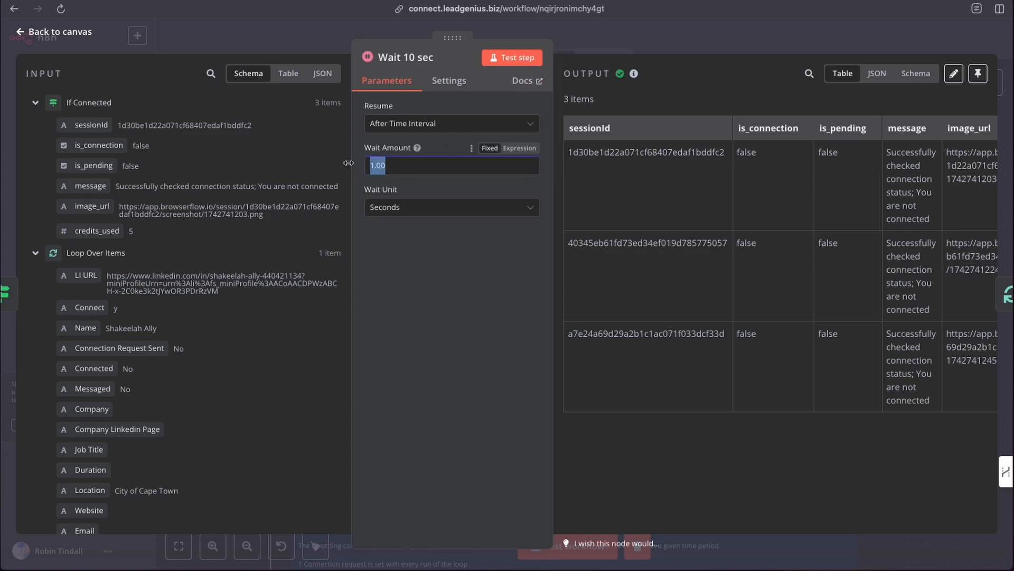
pyautogui.click(615, 36)
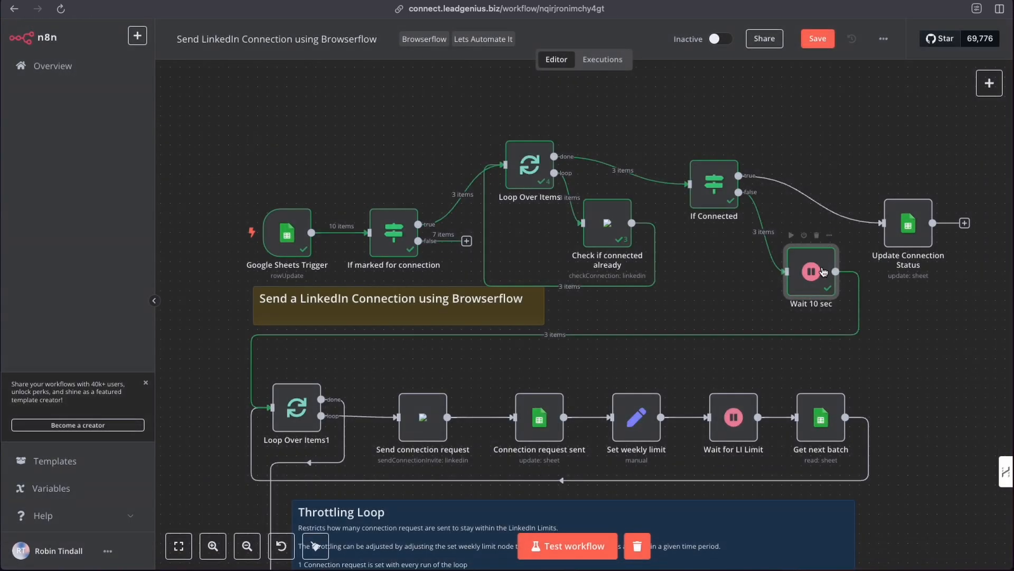
# - Open the Loop Over Items1 node, inspect its batch size, and return to the canvas
pyautogui.scroll(-8, 227, 359)
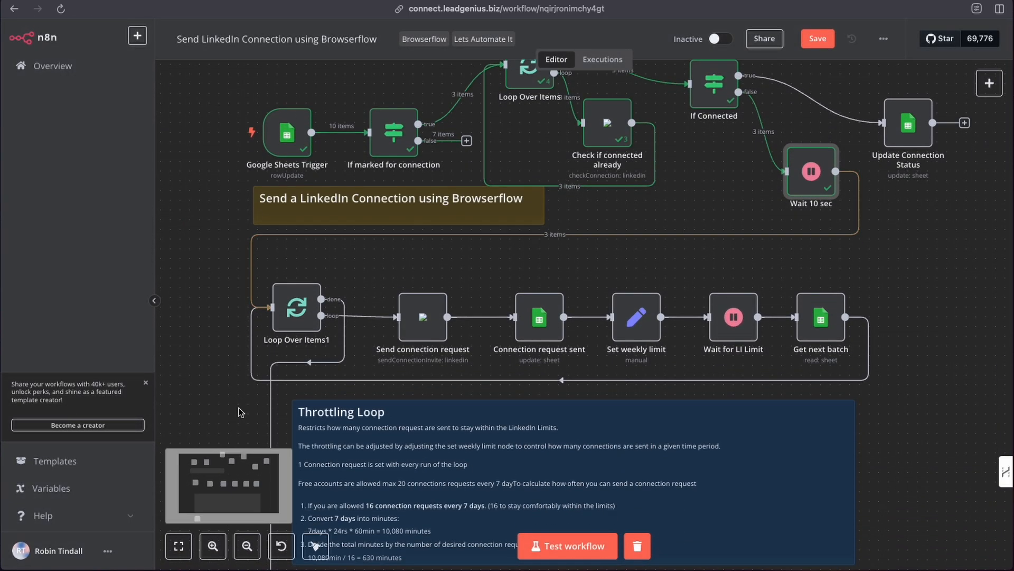
pyautogui.scroll(-1, 241, 412)
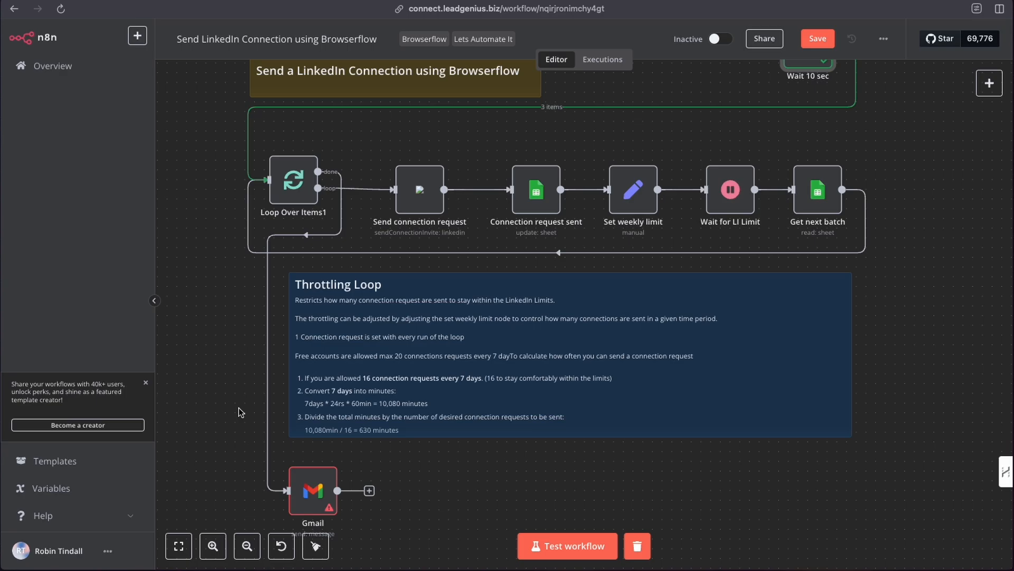
pyautogui.click(215, 355)
pyautogui.click(292, 185)
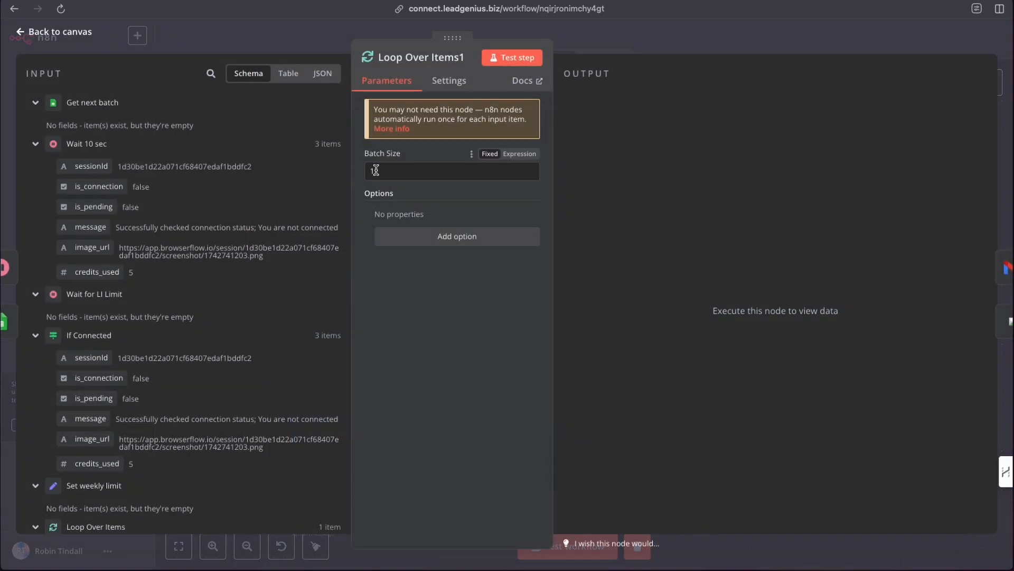
pyautogui.click(315, 49)
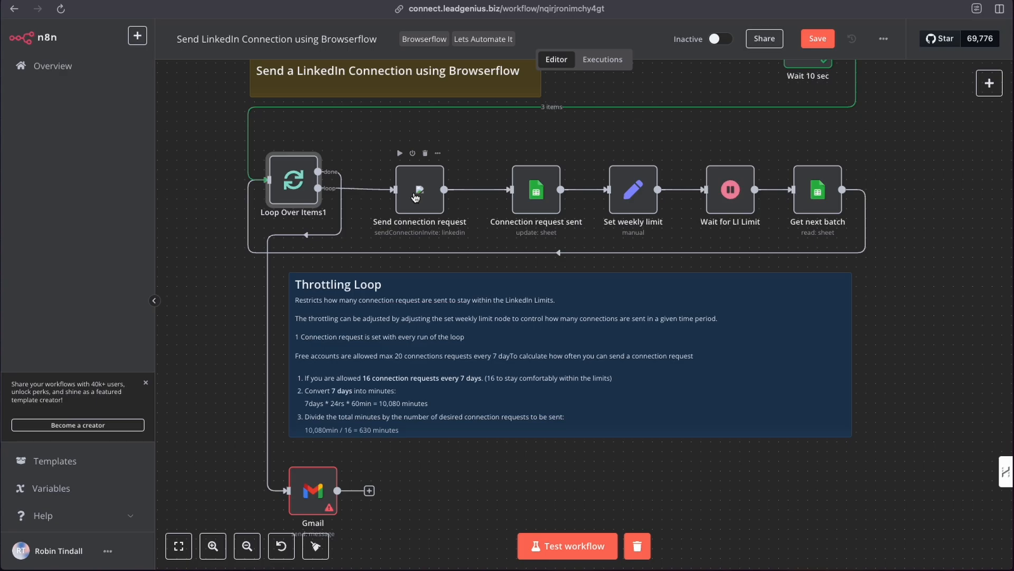
# - Search the node library for Browserflow, review the Browserflow for LinkedIn actions, and close the library without adding a node
pyautogui.click(990, 83)
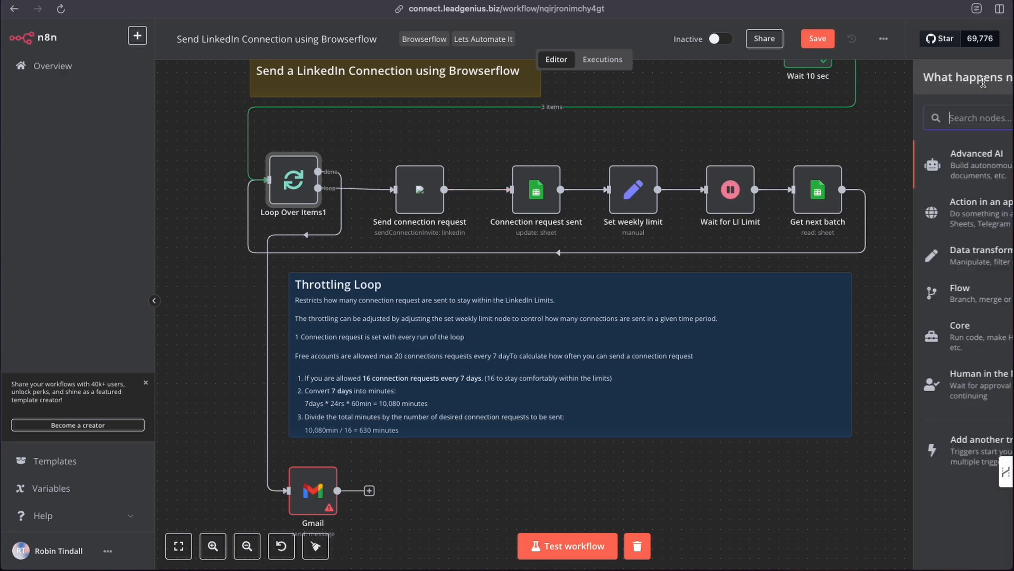
pyautogui.write('brwse')
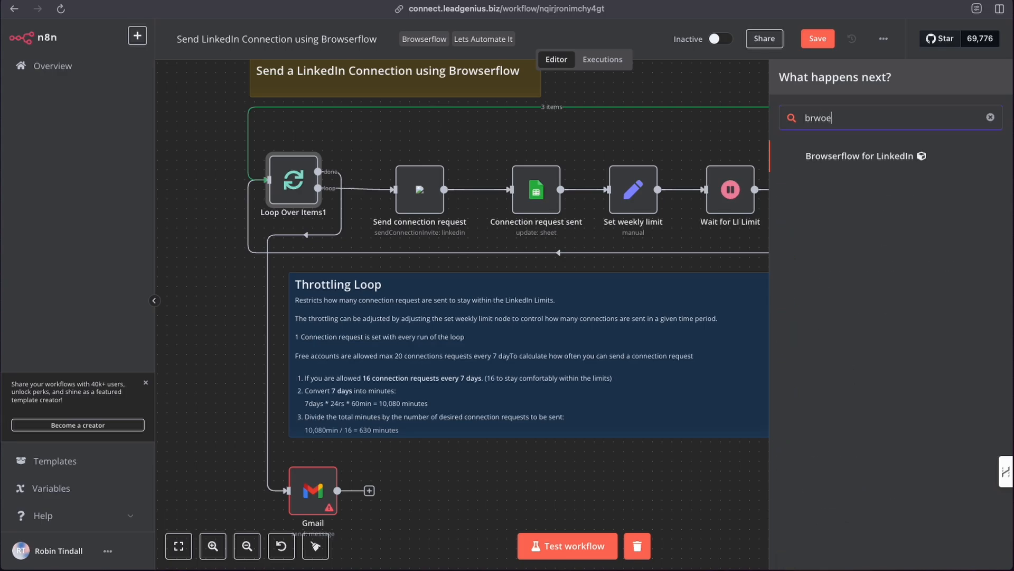
pyautogui.press('BackSpace')
pyautogui.press('BackSpace')
pyautogui.press('BackSpace')
pyautogui.write('iw')
pyautogui.press('BackSpace')
pyautogui.press('BackSpace')
pyautogui.press('BackSpace')
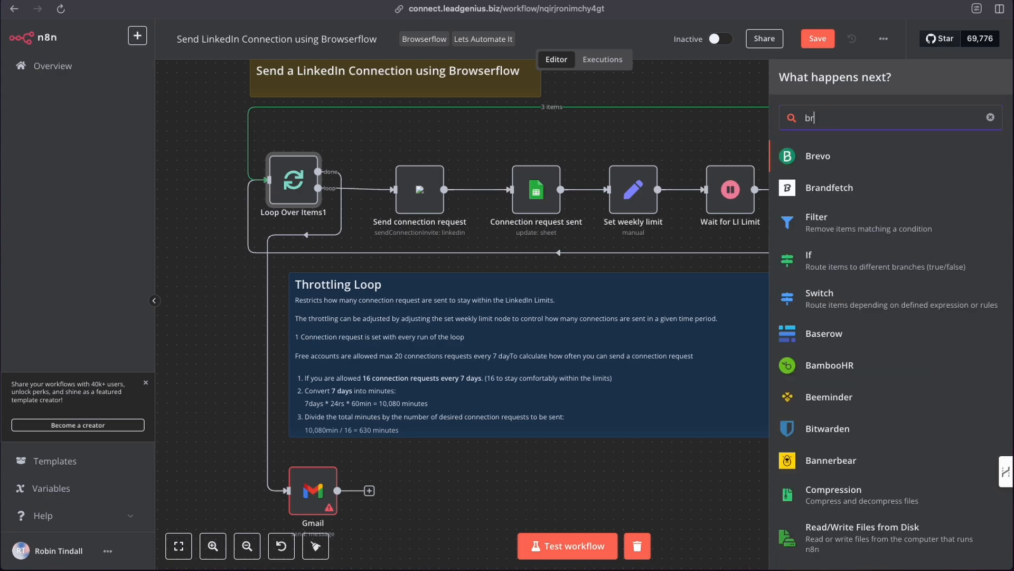
pyautogui.write('rowse')
pyautogui.press('BackSpace')
pyautogui.press('BackSpace')
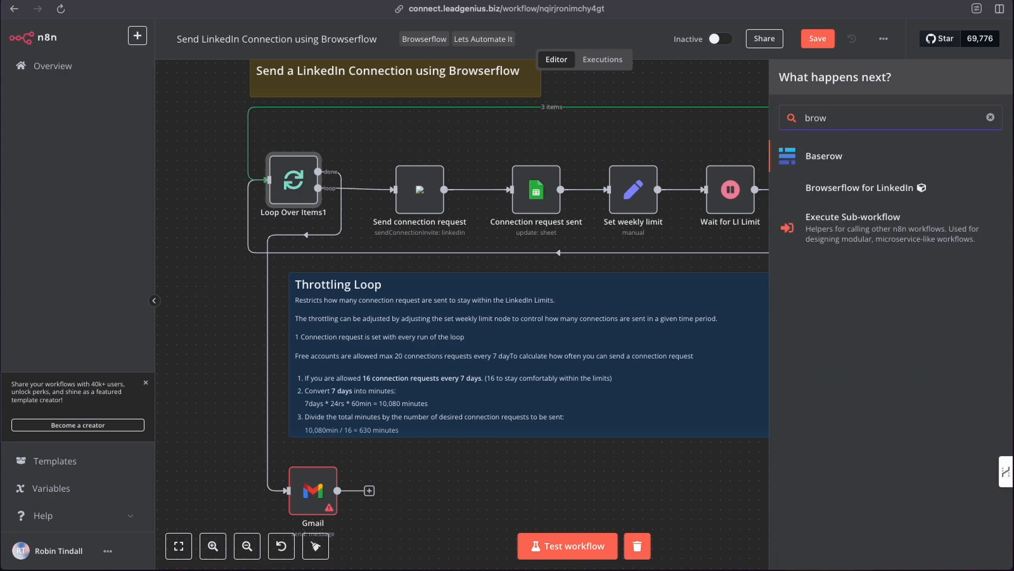
pyautogui.write('er')
pyautogui.click(881, 164)
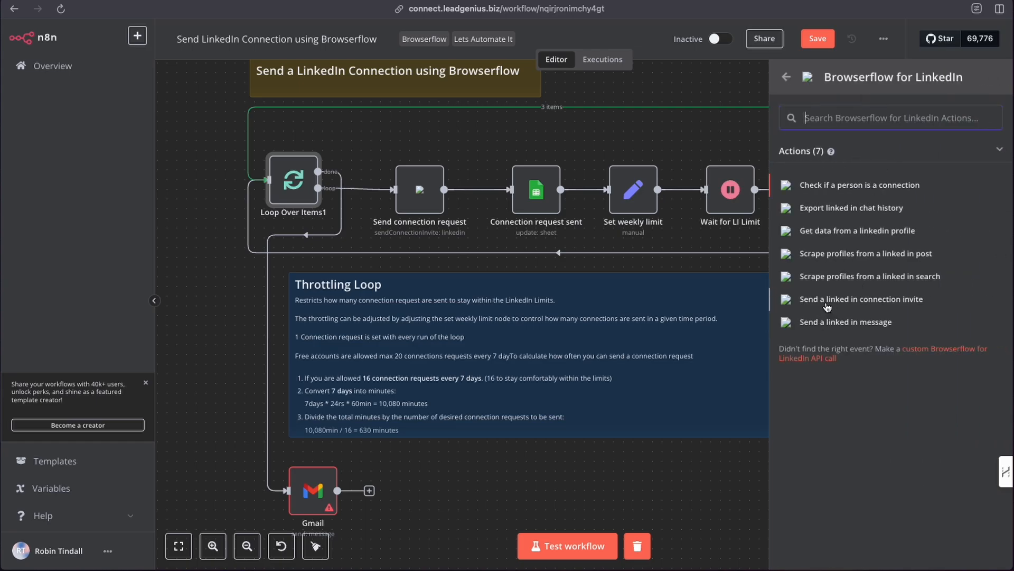
pyautogui.click(676, 151)
# - Inspect the credential, operation, and LinkedIn URL settings of the Send connection request node and return to the canvas
pyautogui.moveTo(417, 190)
pyautogui.mouseDown()
pyautogui.moveTo(417, 161)
pyautogui.moveTo(417, 188)
pyautogui.mouseUp()
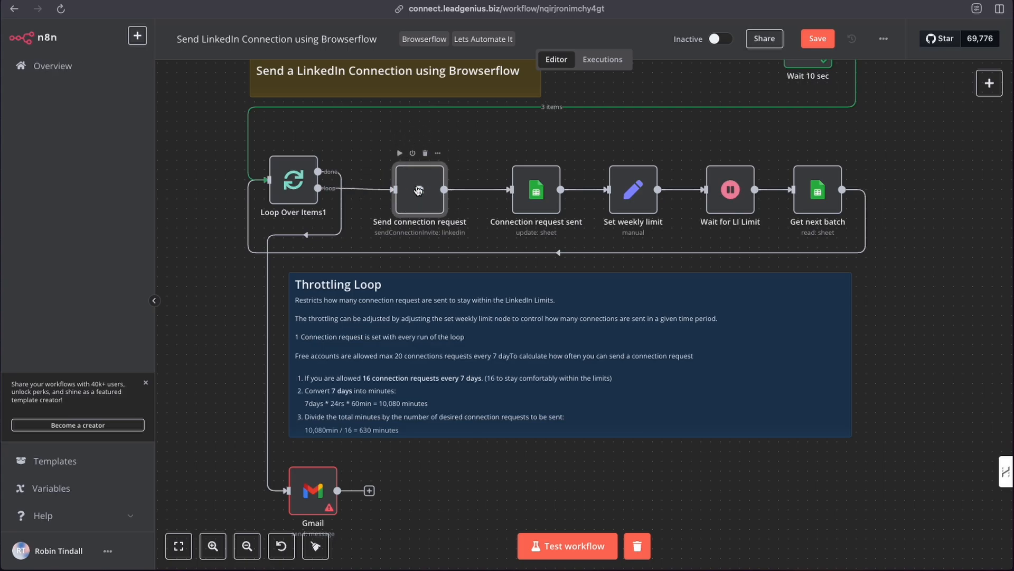
pyautogui.doubleClick(417, 188)
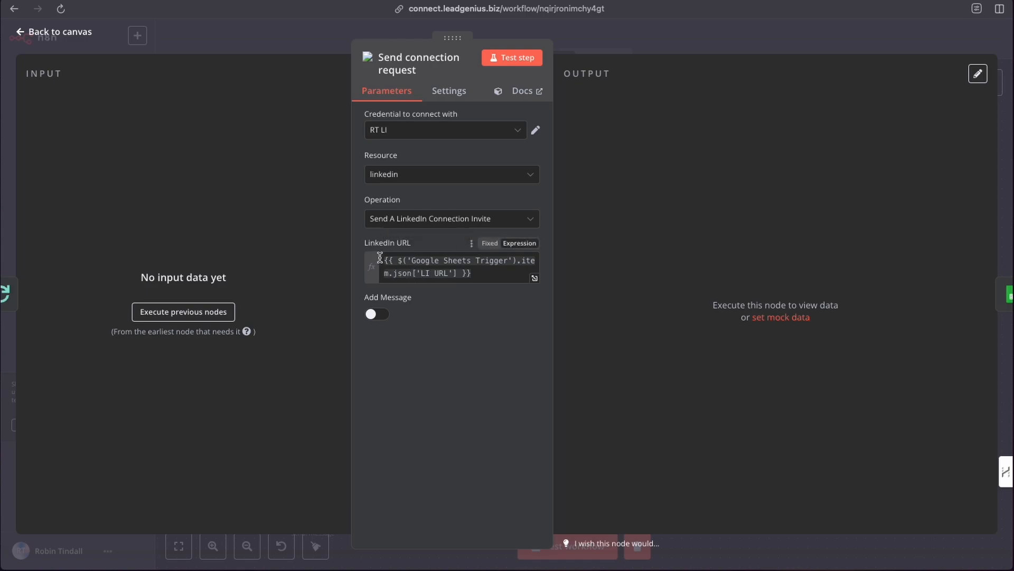
pyautogui.click(601, 42)
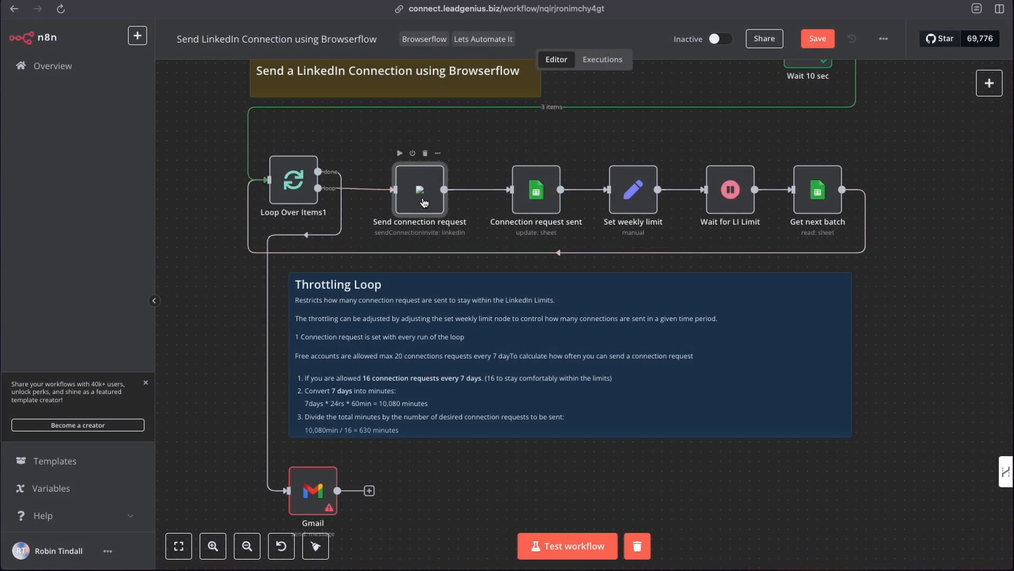
pyautogui.scroll(2, 423, 204)
pyautogui.click(416, 242)
pyautogui.doubleClick(417, 242)
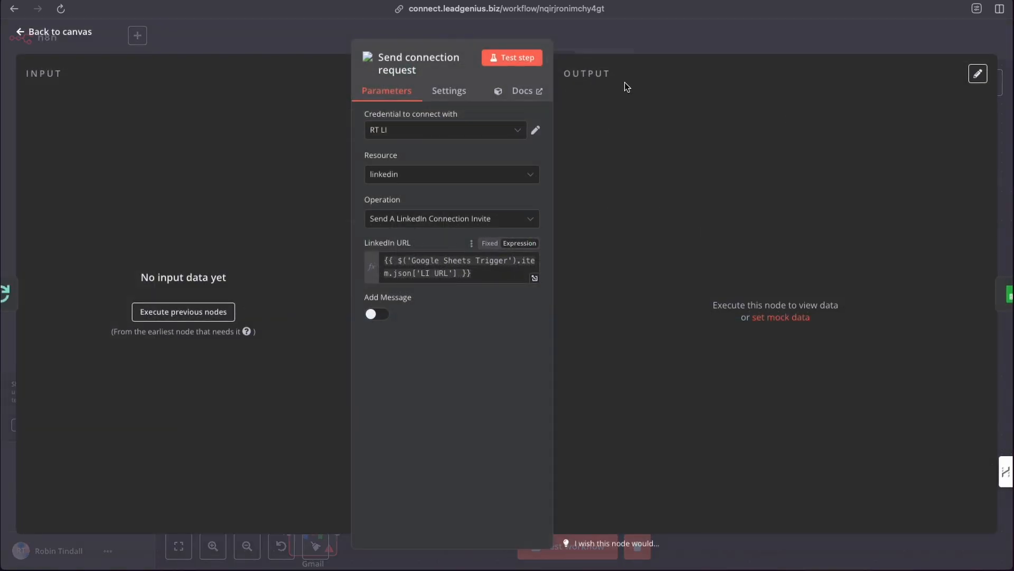
pyautogui.click(610, 42)
# - Open the Google Sheets Trigger node, examine the first LI URL value in its output, and return to the canvas
pyautogui.scroll(4, 455, 209)
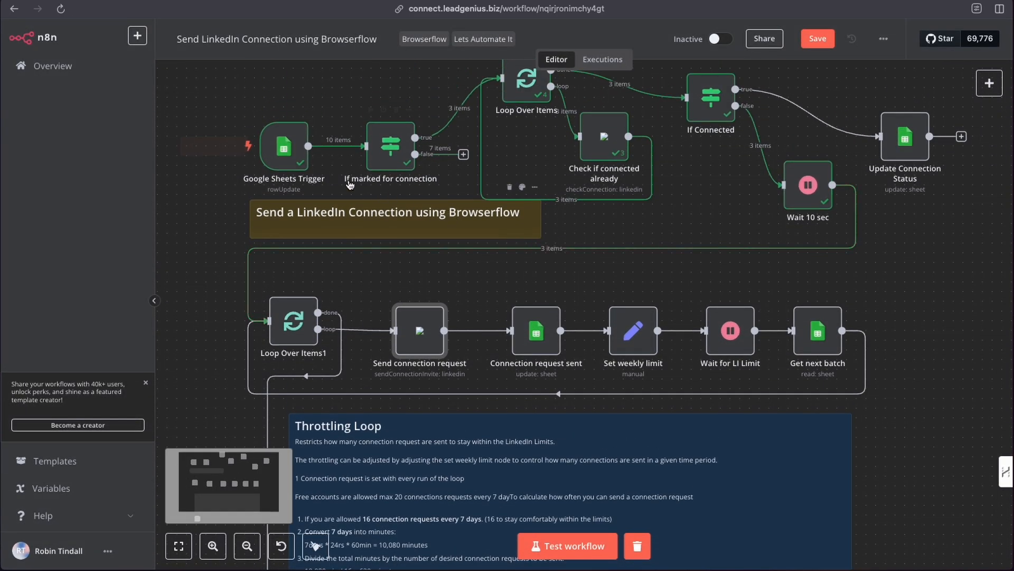
pyautogui.doubleClick(274, 150)
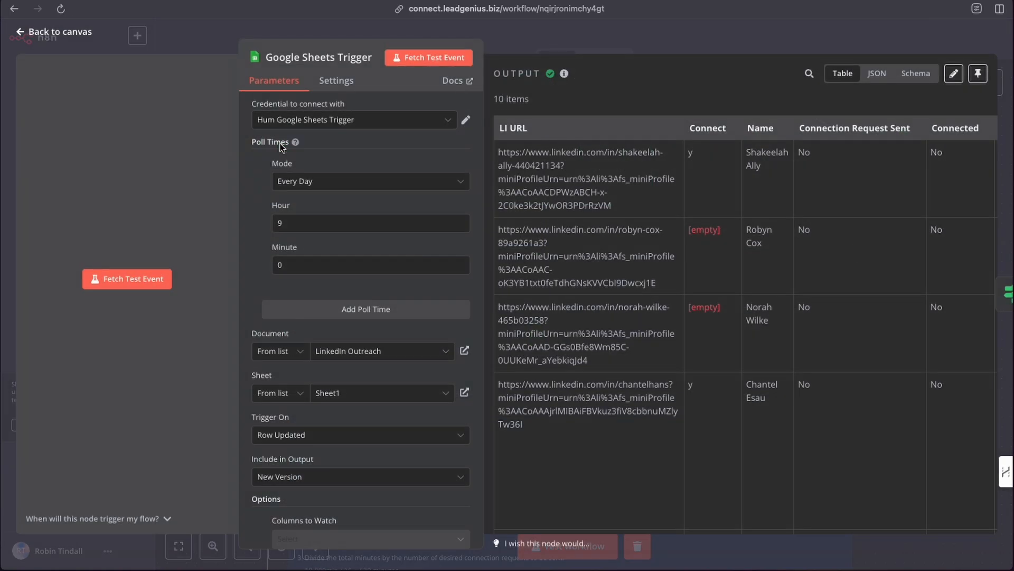
pyautogui.hscroll(-2, 651, 177)
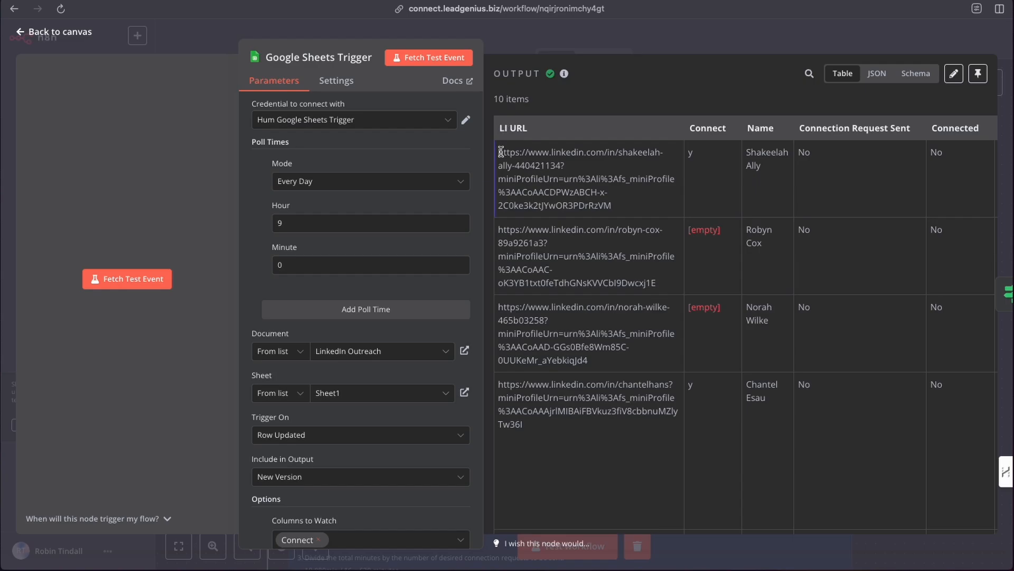
pyautogui.moveTo(501, 152)
pyautogui.mouseDown()
pyautogui.moveTo(593, 191)
pyautogui.moveTo(614, 211)
pyautogui.moveTo(636, 205)
pyautogui.moveTo(500, 167)
pyautogui.moveTo(496, 150)
pyautogui.mouseUp()
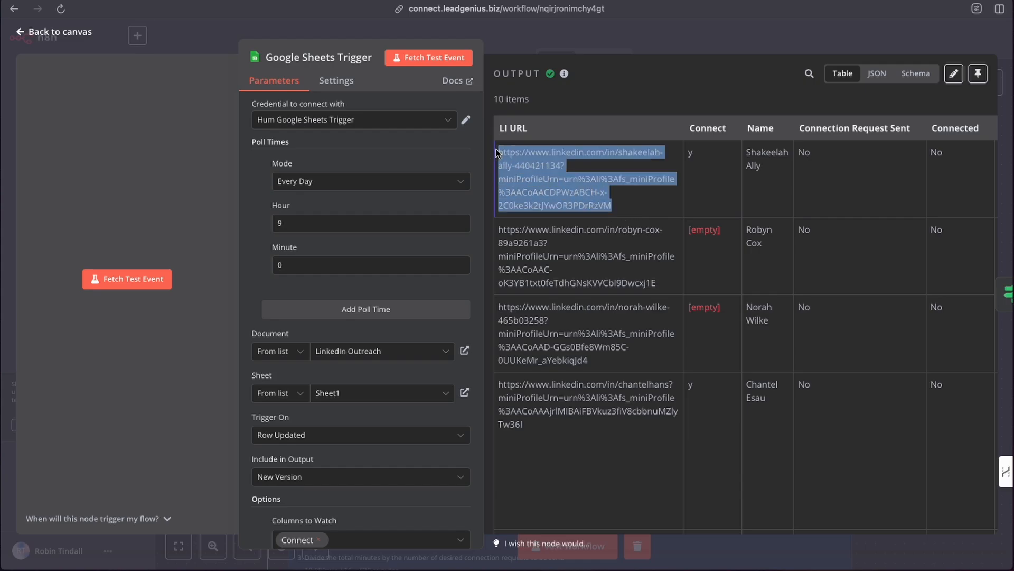
pyautogui.click(519, 45)
# - Open the Check if connected already node, examine the LI URL field in its input data, and close the node
pyautogui.scroll(1, 605, 181)
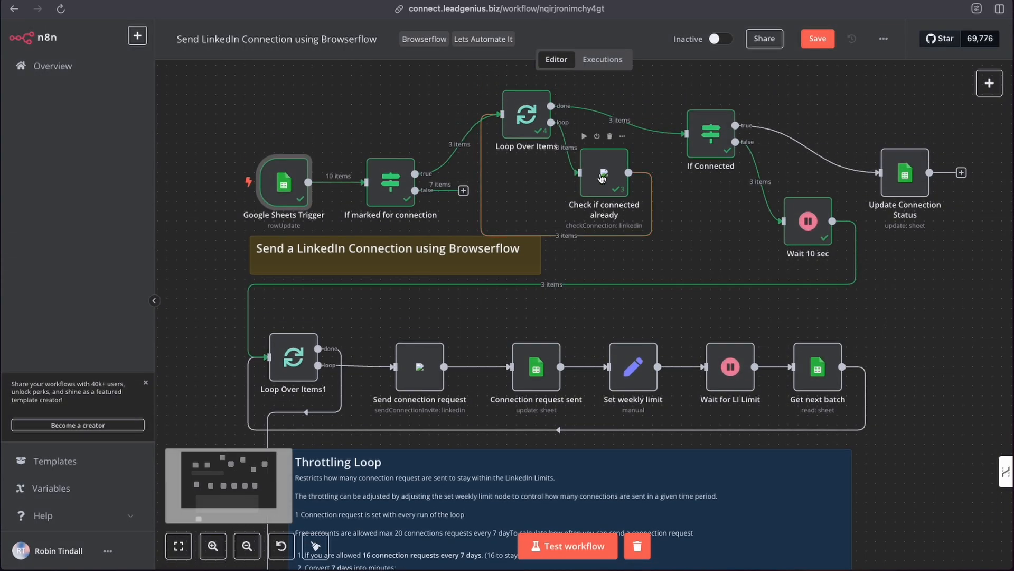
pyautogui.doubleClick(606, 181)
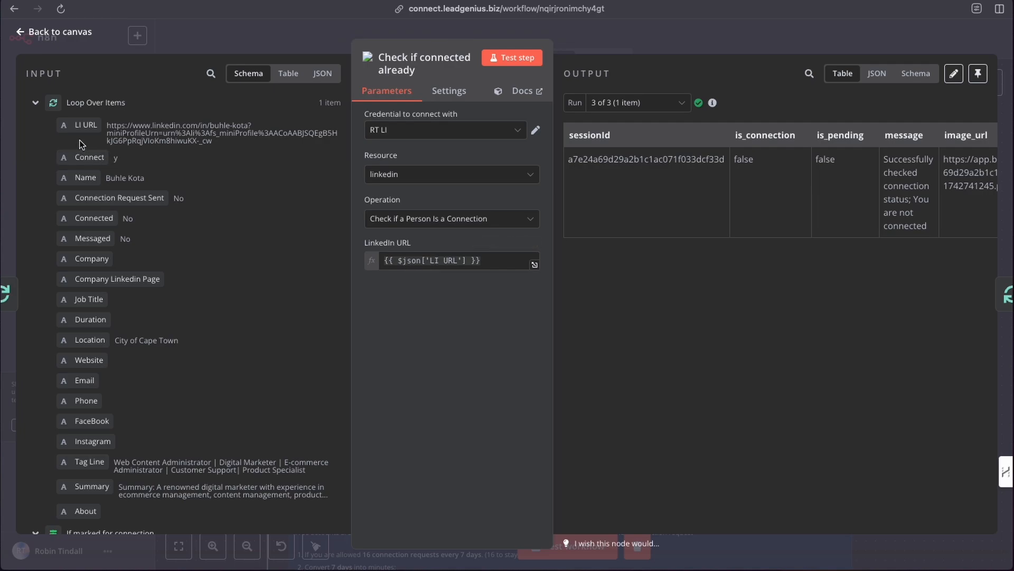
pyautogui.moveTo(87, 127)
pyautogui.mouseDown()
pyautogui.moveTo(386, 267)
pyautogui.moveTo(60, 128)
pyautogui.moveTo(77, 130)
pyautogui.mouseUp()
pyautogui.click(578, 30)
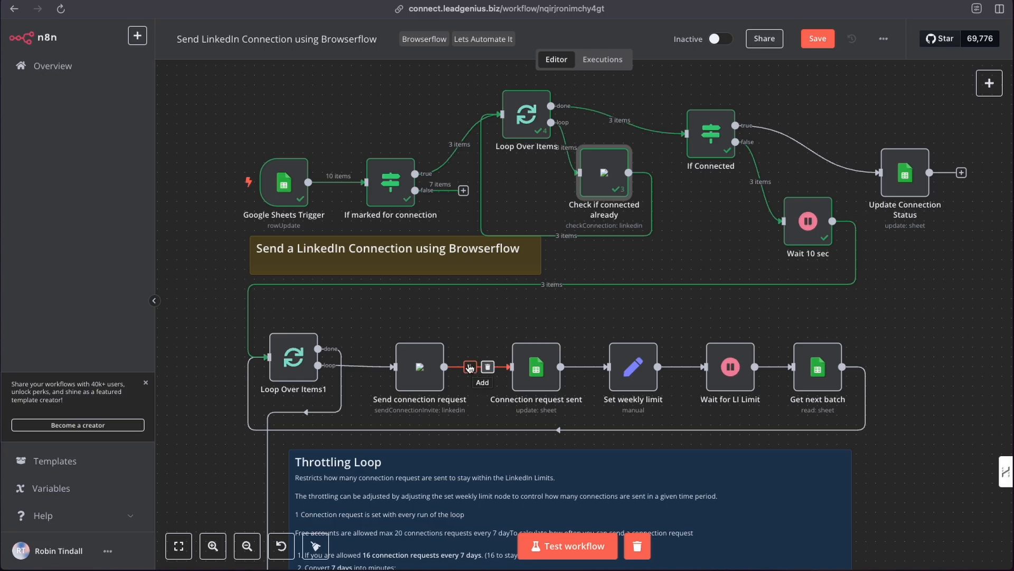
# - Reopen the Send connection request node, examine the LinkedIn URL expression referencing the Google Sheets Trigger, and return to the canvas
pyautogui.doubleClick(422, 370)
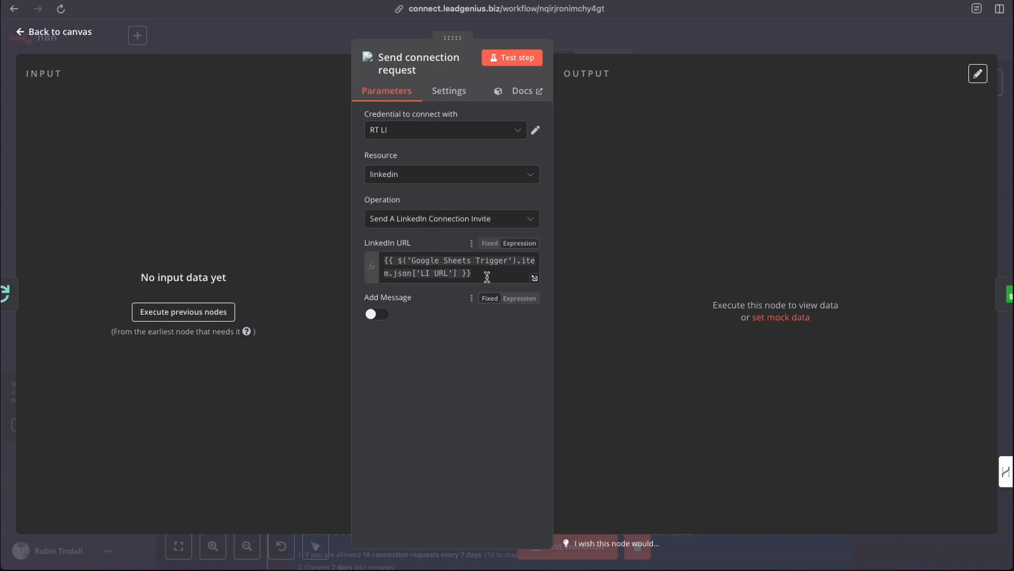
pyautogui.moveTo(484, 273); pyautogui.dragTo(383, 263)
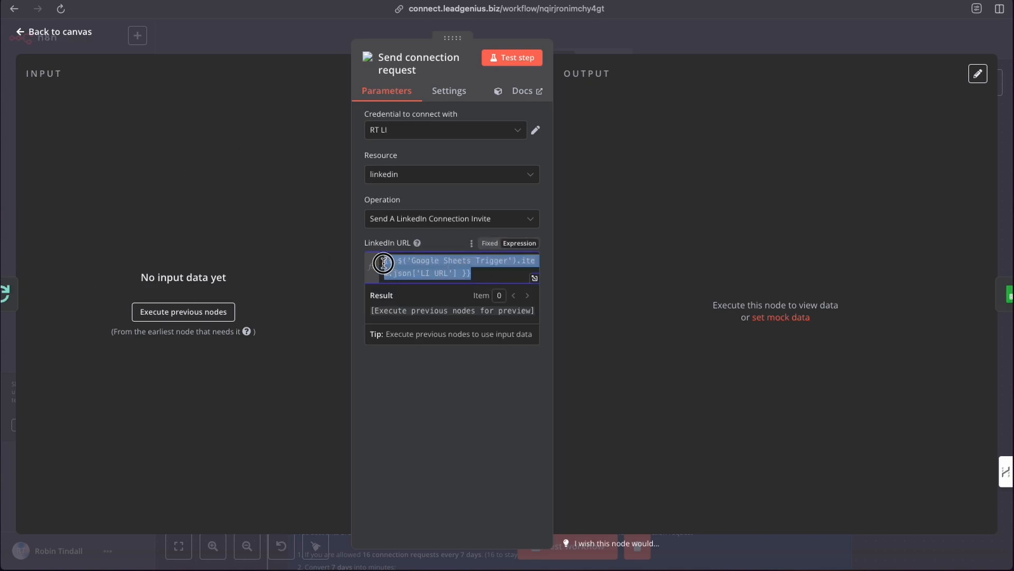
pyautogui.click(469, 428)
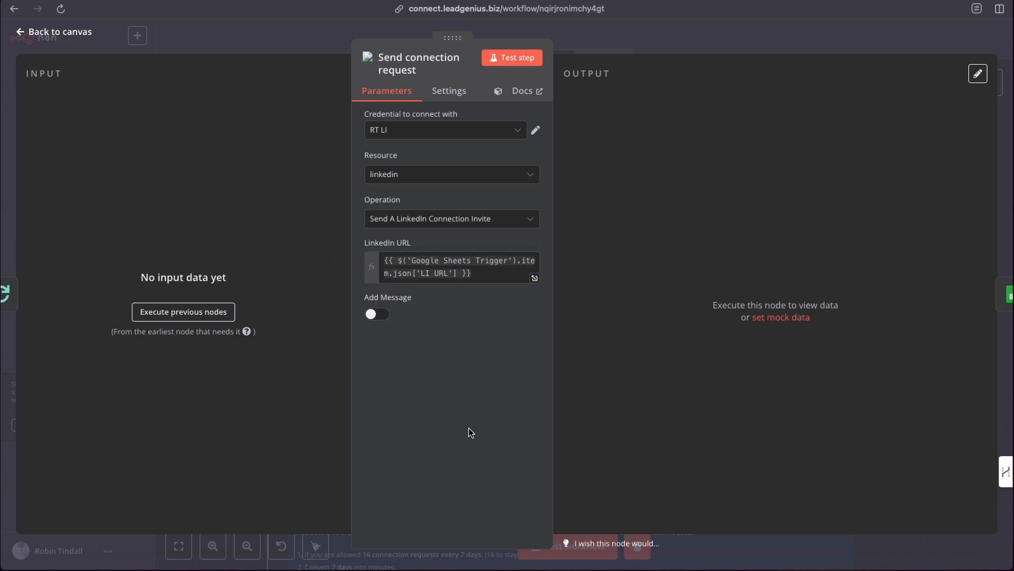
pyautogui.click(403, 269)
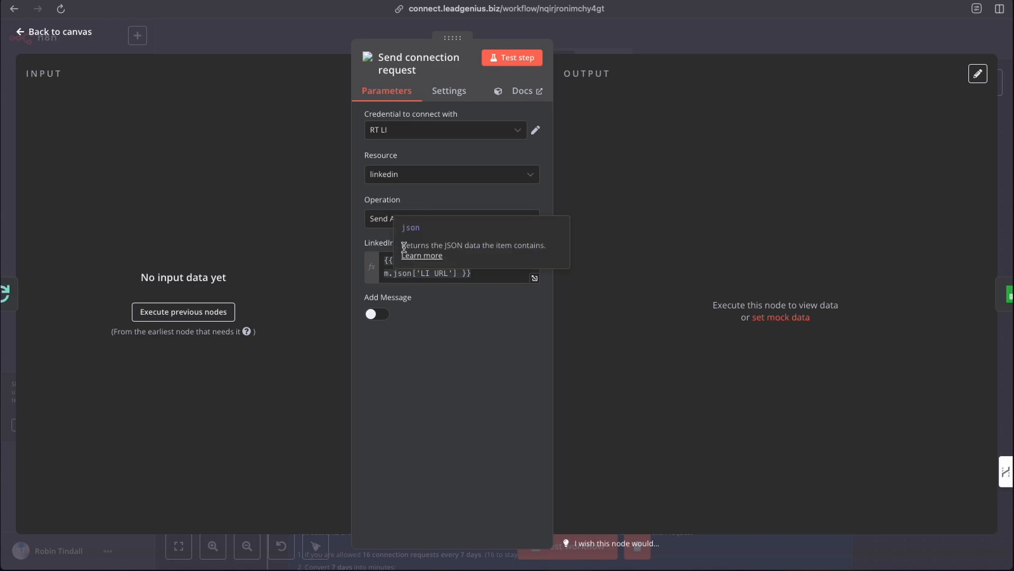
pyautogui.click(582, 35)
pyautogui.moveTo(433, 287)
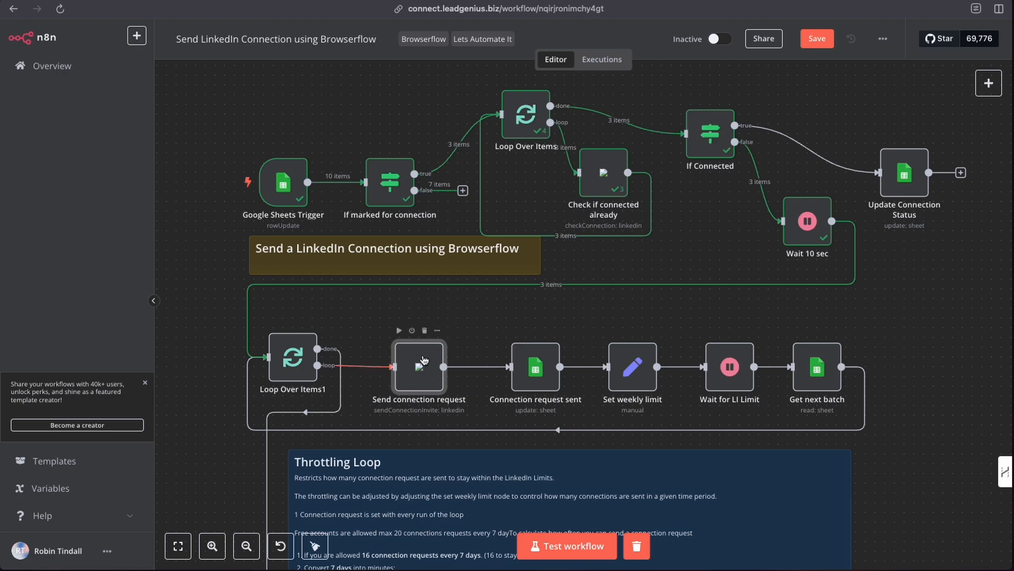
pyautogui.moveTo(454, 365)
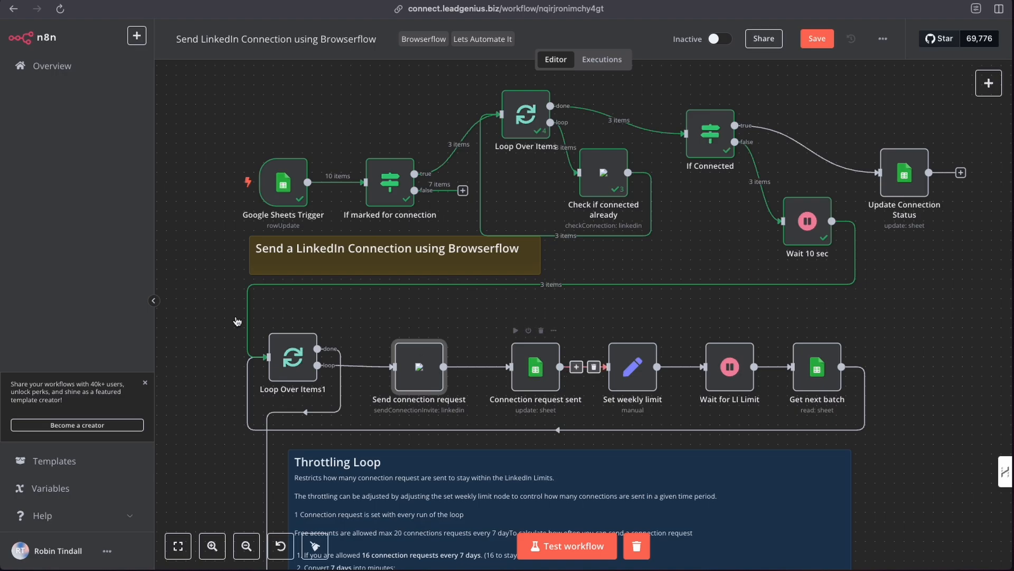
# - Switch to the LinkedIn Outreach spreadsheet and examine the Connection Request Sent column for the contacts marked y in Connect
pyautogui.hotkey('ctrl', 'Tab')
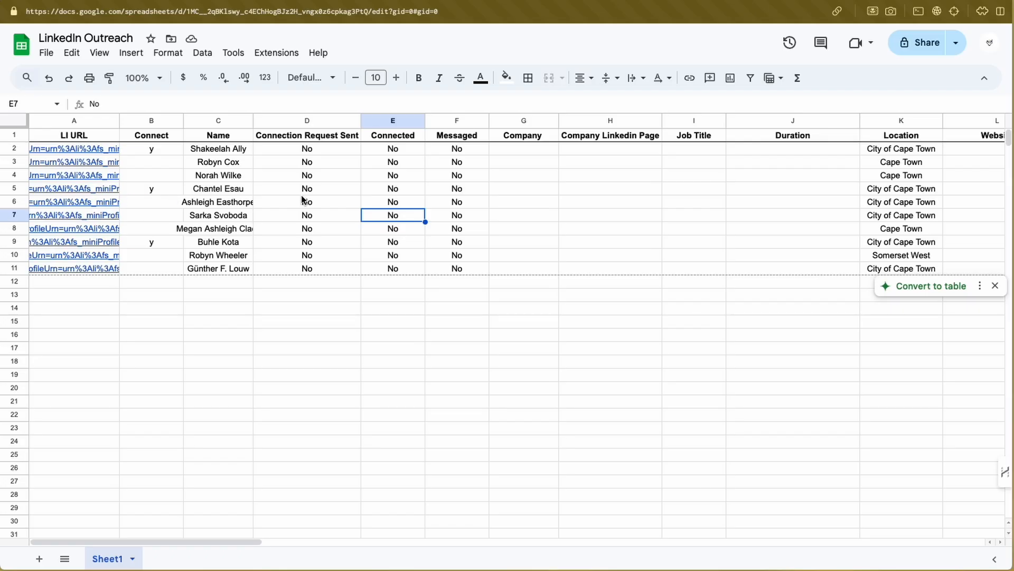
pyautogui.click(313, 127)
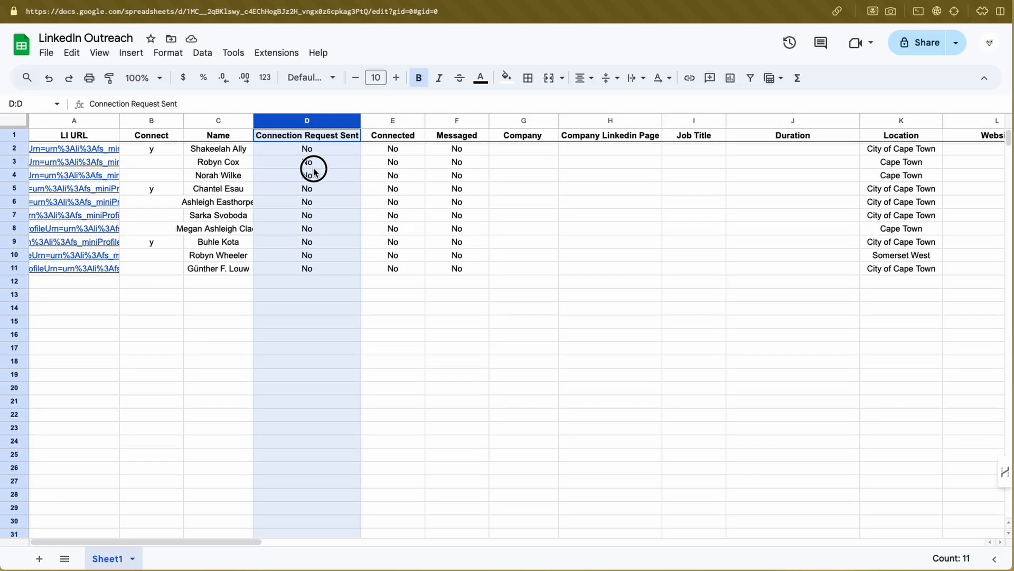
pyautogui.click(314, 294)
pyautogui.click(309, 153)
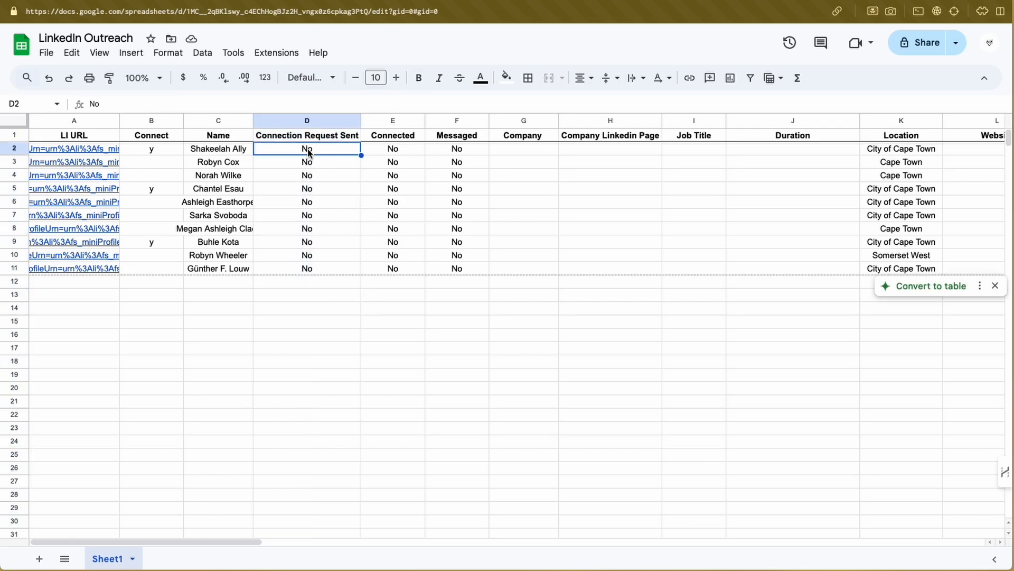
pyautogui.click(320, 200)
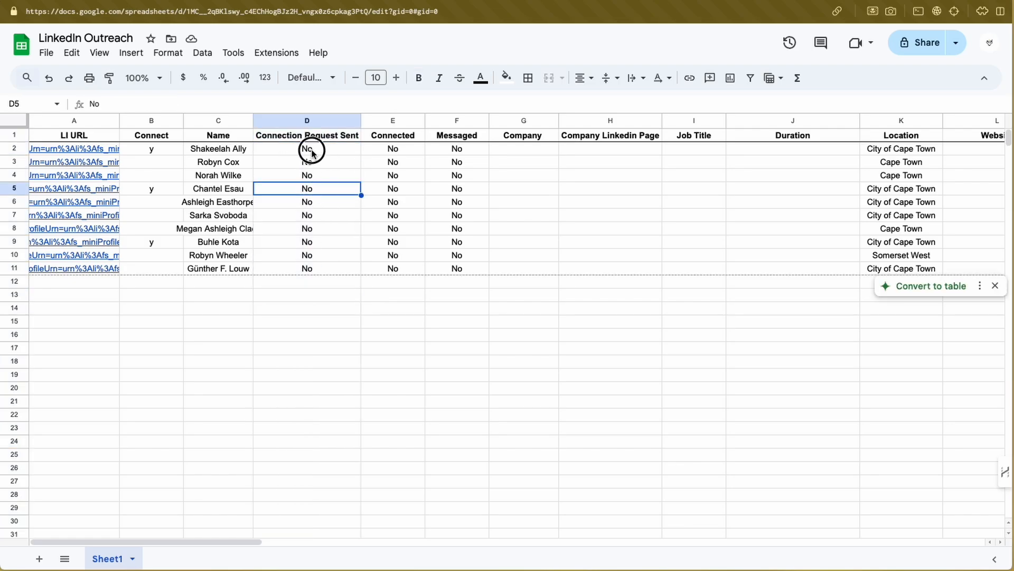
pyautogui.click(311, 149)
pyautogui.press('Left')
pyautogui.press('Left')
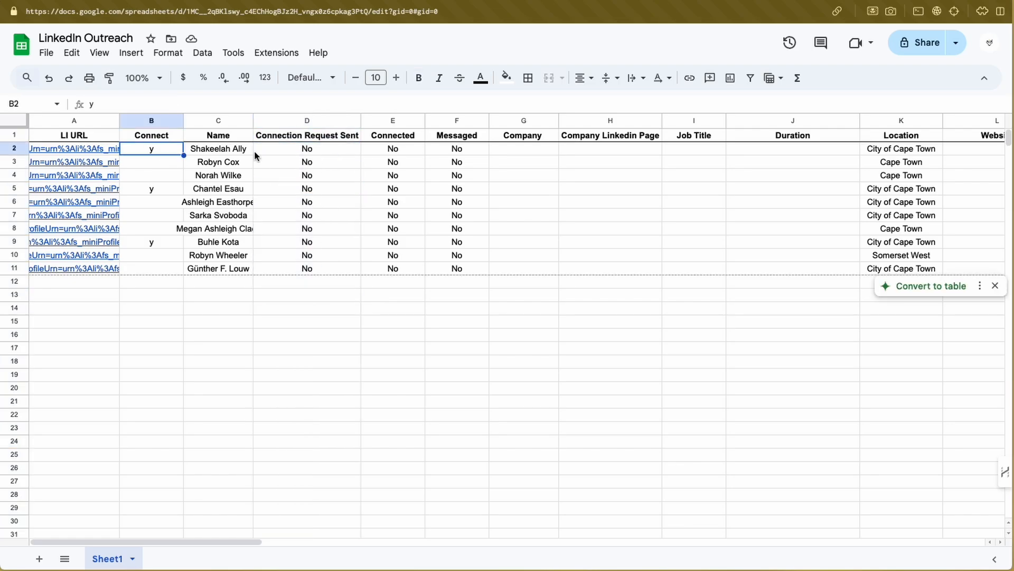
pyautogui.click(307, 150)
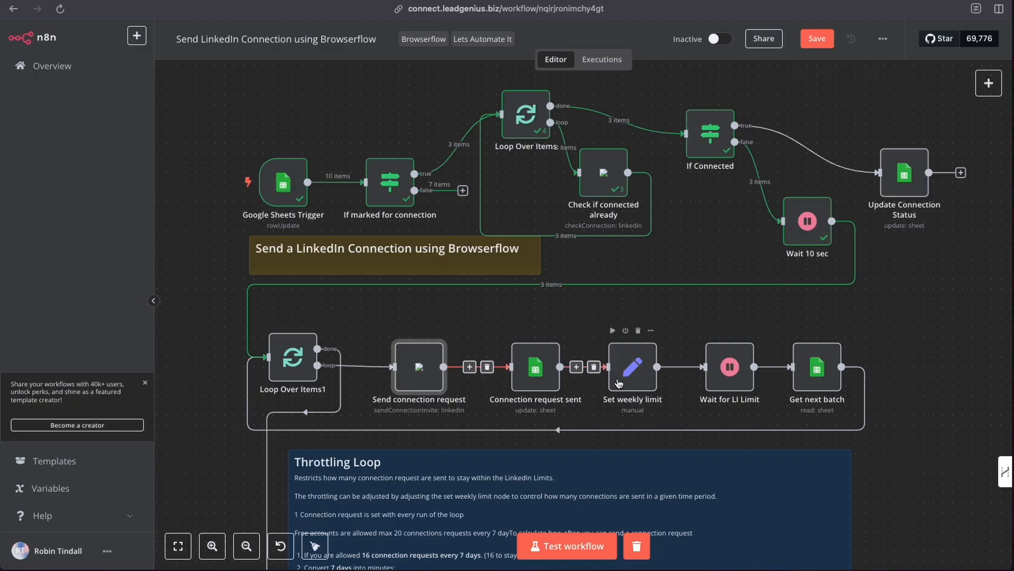
# - Back in n8n, shift the Connection request sent node slightly left and open the request limit value in the Set weekly limit node
pyautogui.moveTo(535, 366); pyautogui.dragTo(525, 366)
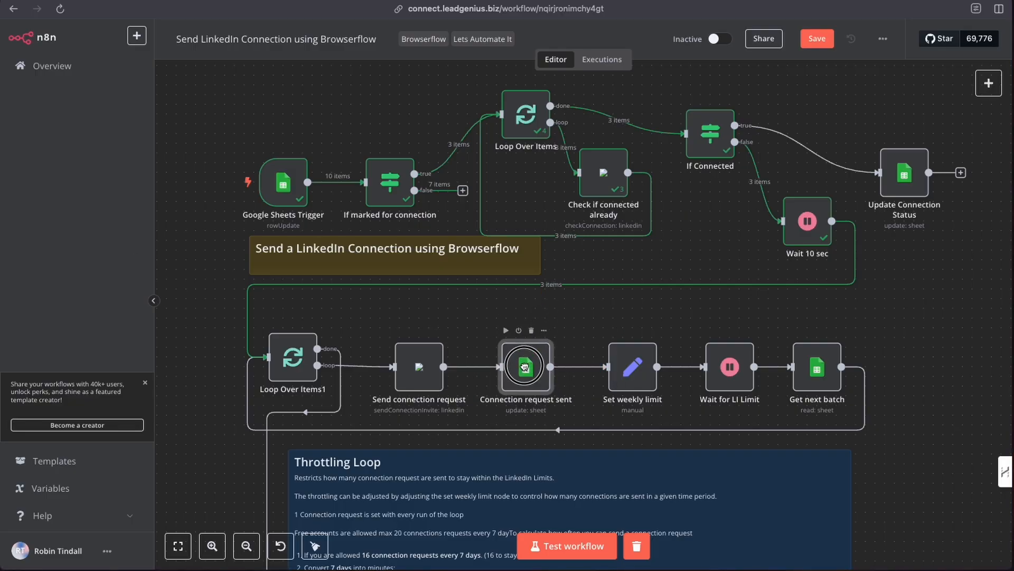
pyautogui.doubleClick(632, 369)
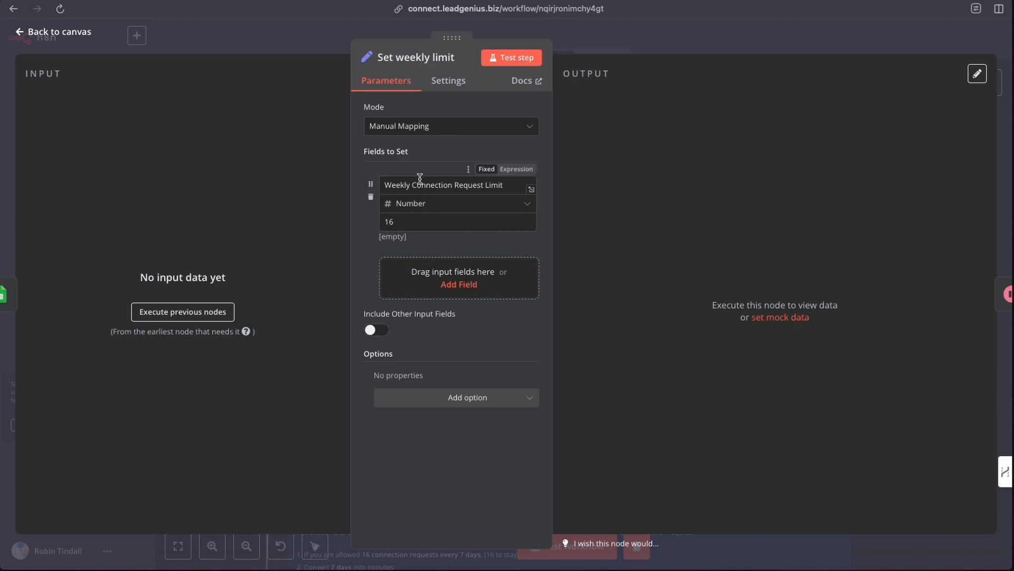
pyautogui.click(406, 221)
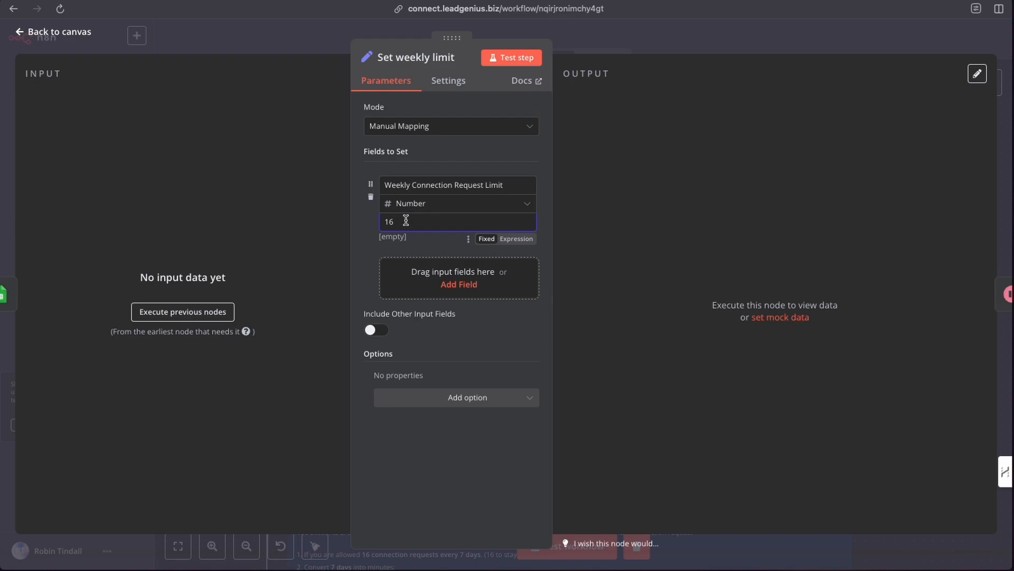
# - Examine the Weekly Connection Request Limit value in the Set weekly limit node and return to the canvas
pyautogui.moveTo(405, 220); pyautogui.dragTo(362, 220)
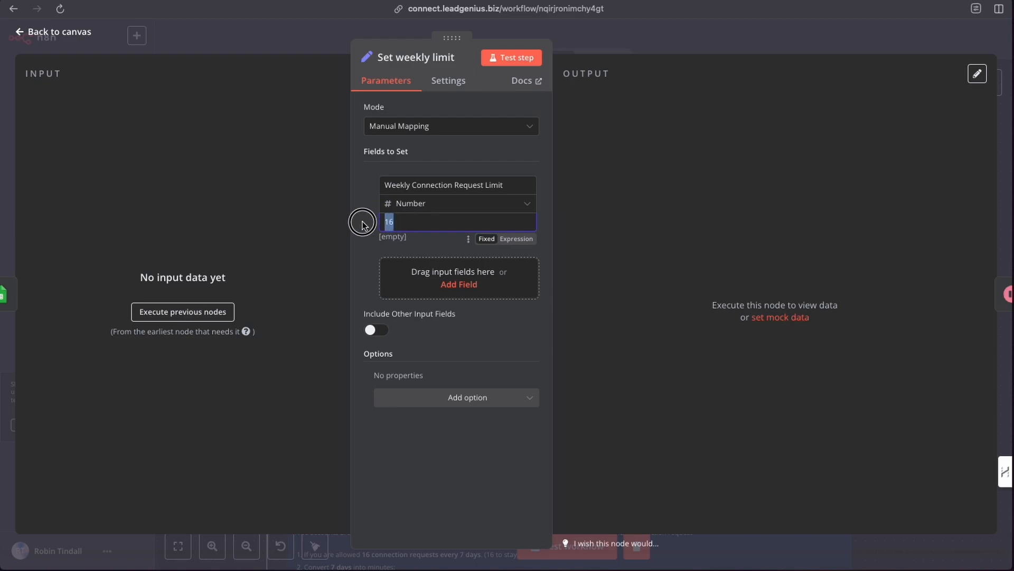
pyautogui.click(376, 246)
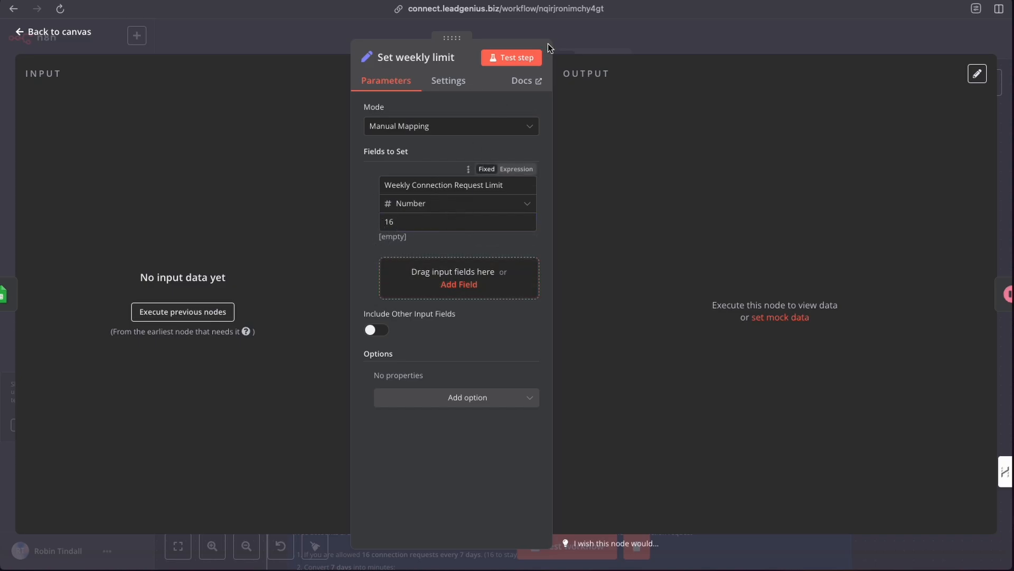
pyautogui.click(582, 39)
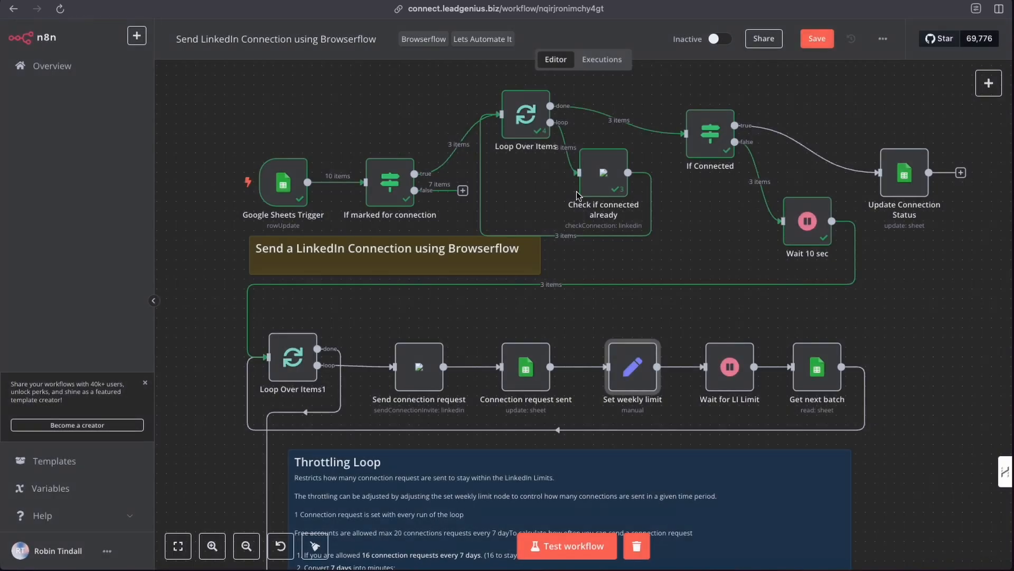
# - Open the Wait for LI Limit node, examine its Resume choices and Wait Amount expression, and return to the canvas
pyautogui.doubleClick(728, 368)
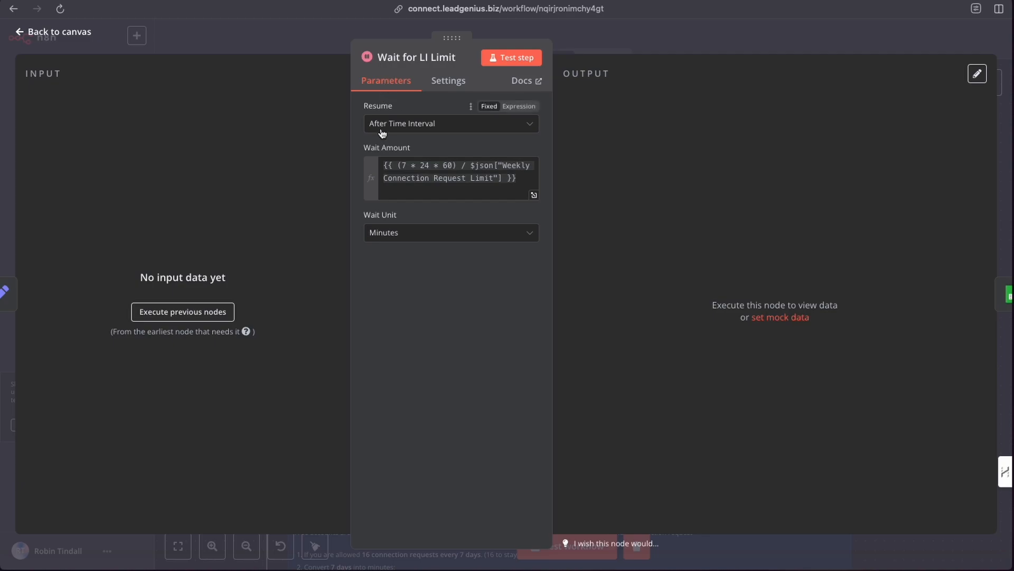
pyautogui.click(444, 128)
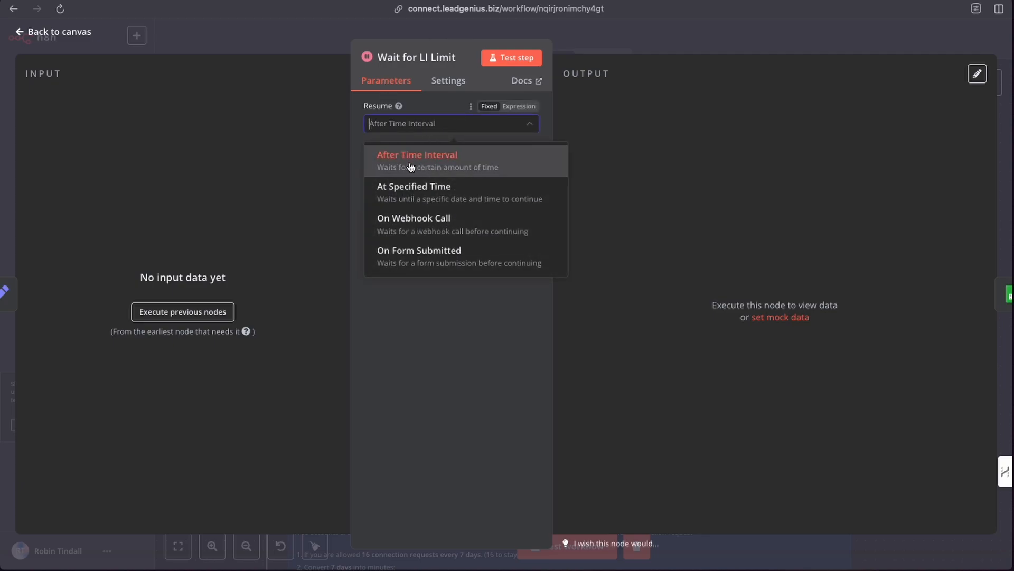
pyautogui.click(439, 104)
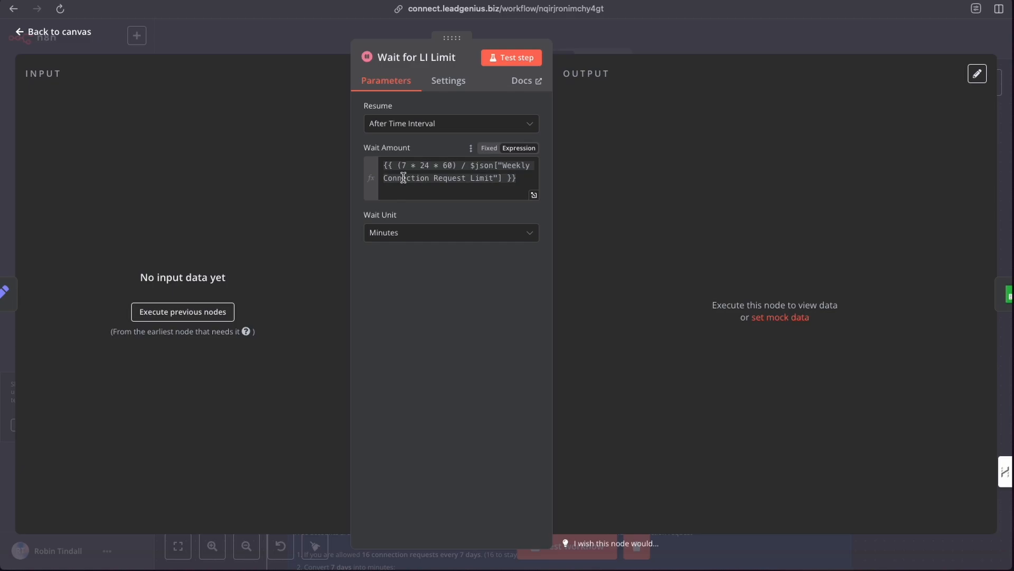
pyautogui.click(594, 40)
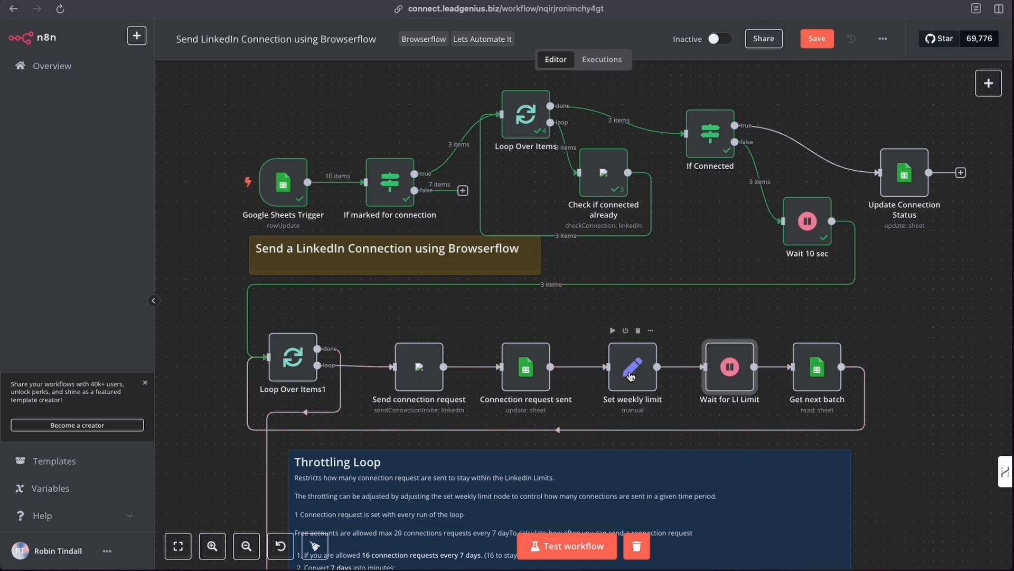
pyautogui.scroll(-2, 631, 377)
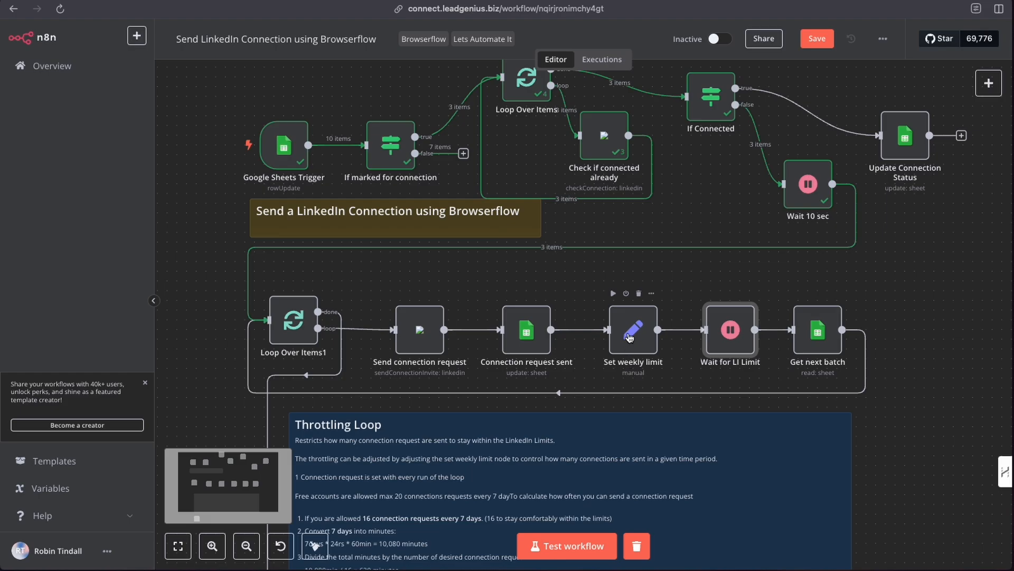
pyautogui.doubleClick(739, 337)
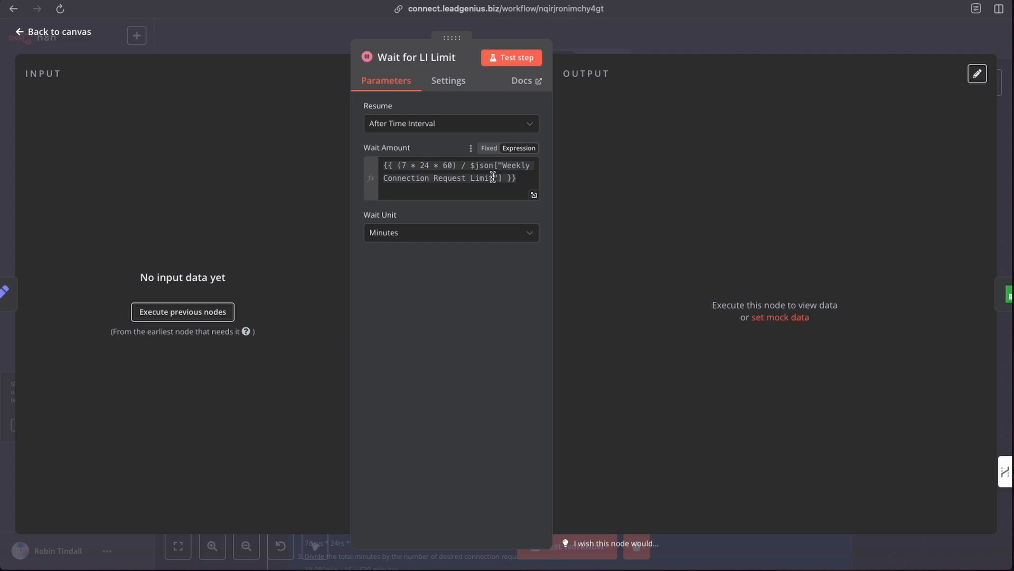
pyautogui.click(621, 26)
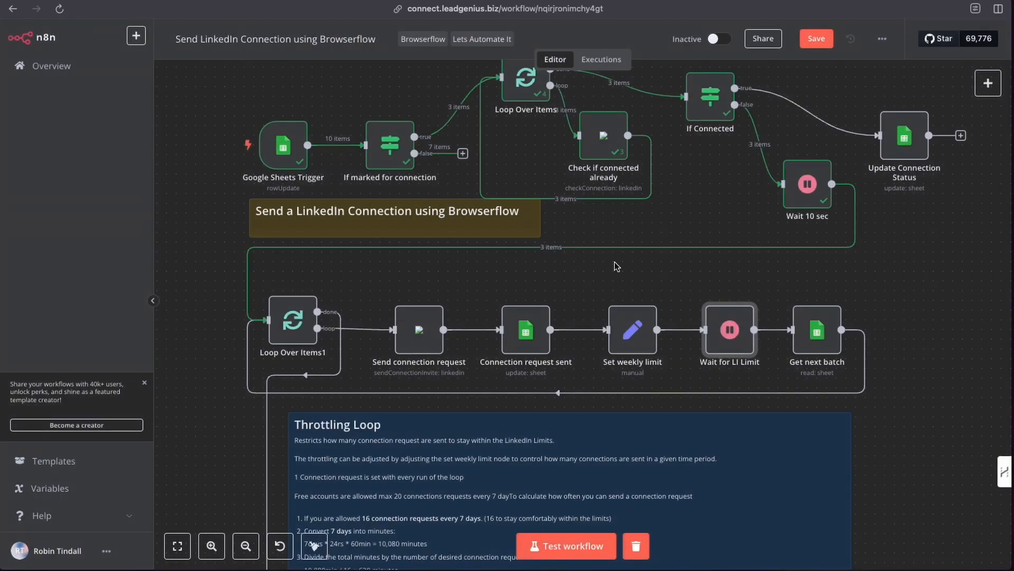
# - Reopen the Set weekly limit node, recheck the request limit used in the wait calculation, and close the node
pyautogui.doubleClick(628, 327)
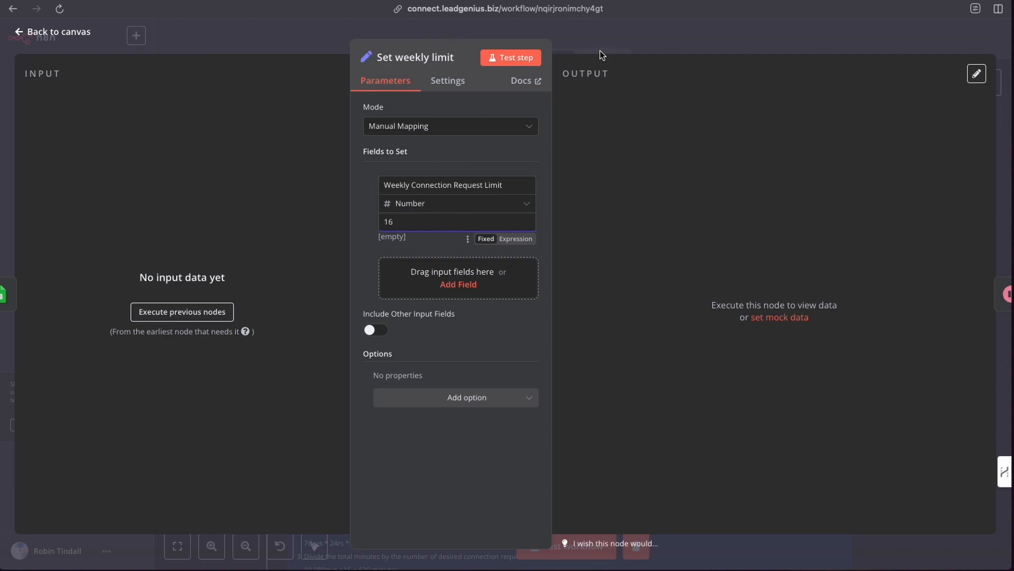
pyautogui.doubleClick(380, 225)
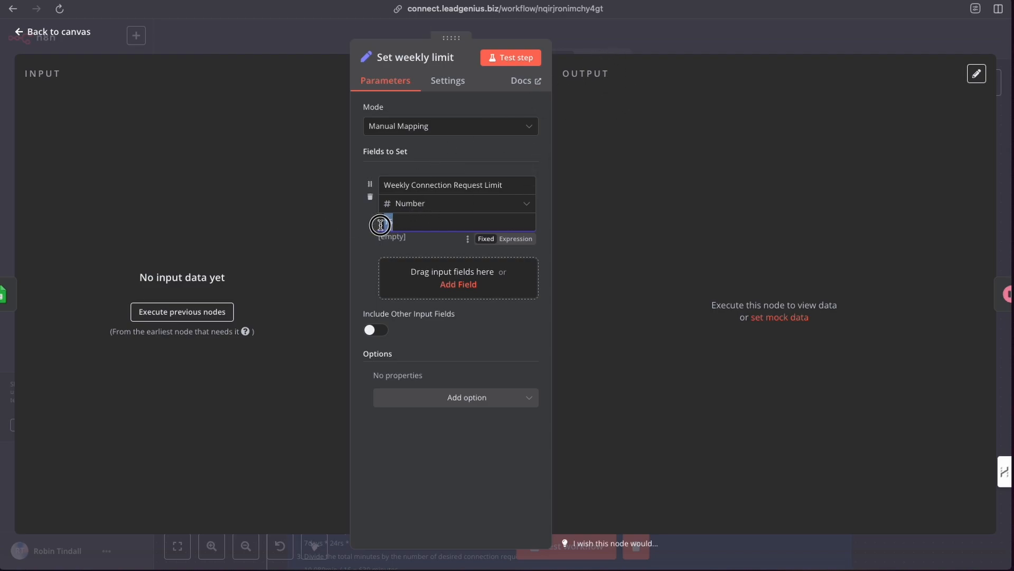
pyautogui.click(417, 222)
pyautogui.click(589, 36)
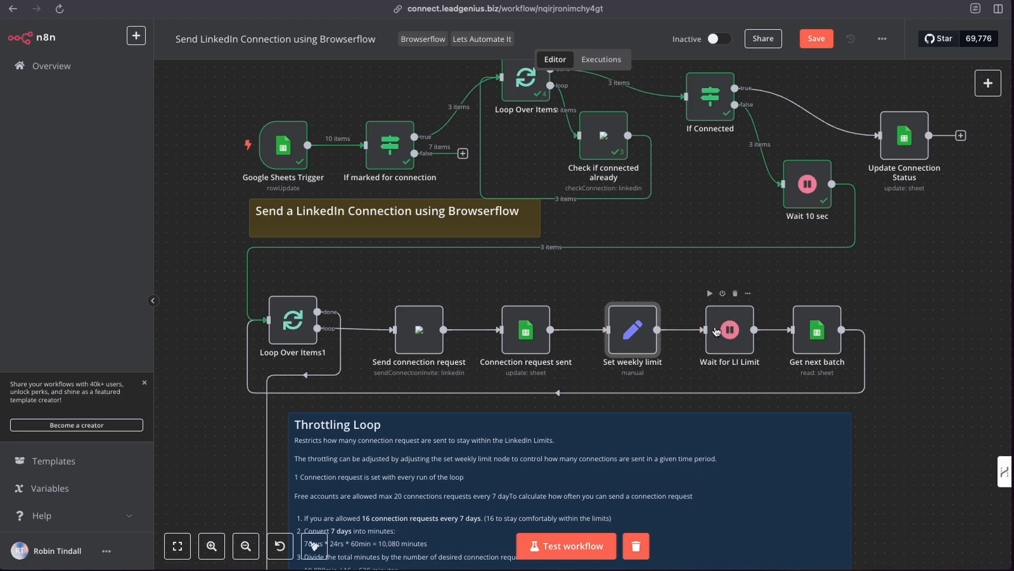
# - Open the Get next batch node and examine its document, sheet, and filters on the Connection Request Sent and Connect columns
pyautogui.moveTo(817, 324)
pyautogui.mouseDown()
pyautogui.moveTo(816, 344)
pyautogui.moveTo(817, 333)
pyautogui.mouseUp()
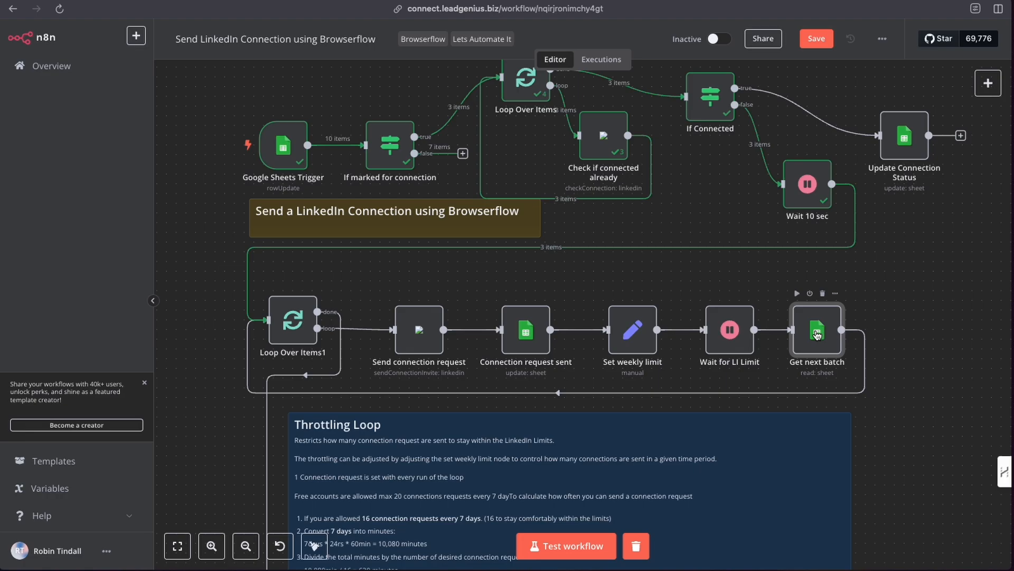
pyautogui.scroll(1, 818, 334)
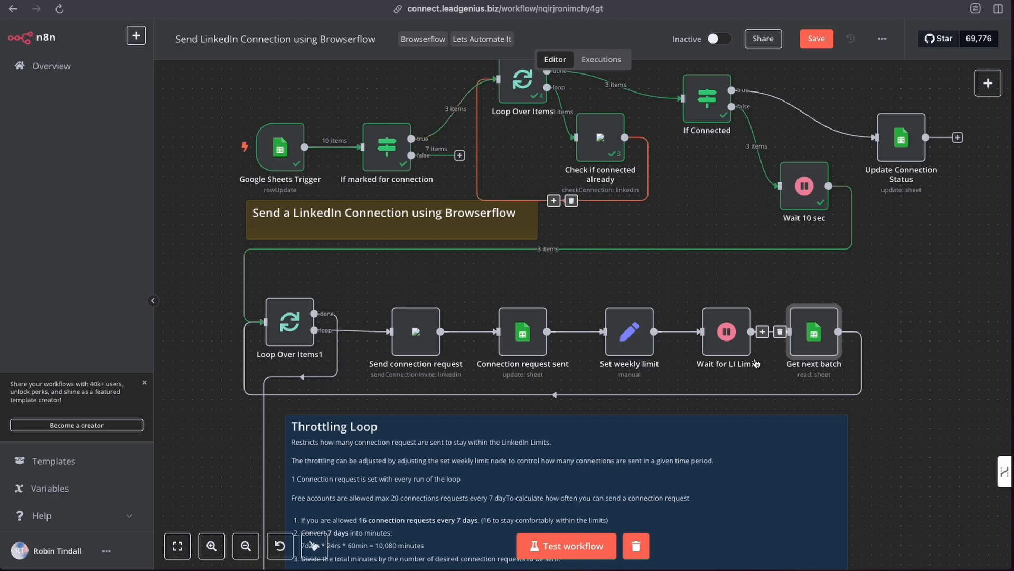
pyautogui.doubleClick(813, 337)
pyautogui.scroll(-1, 416, 228)
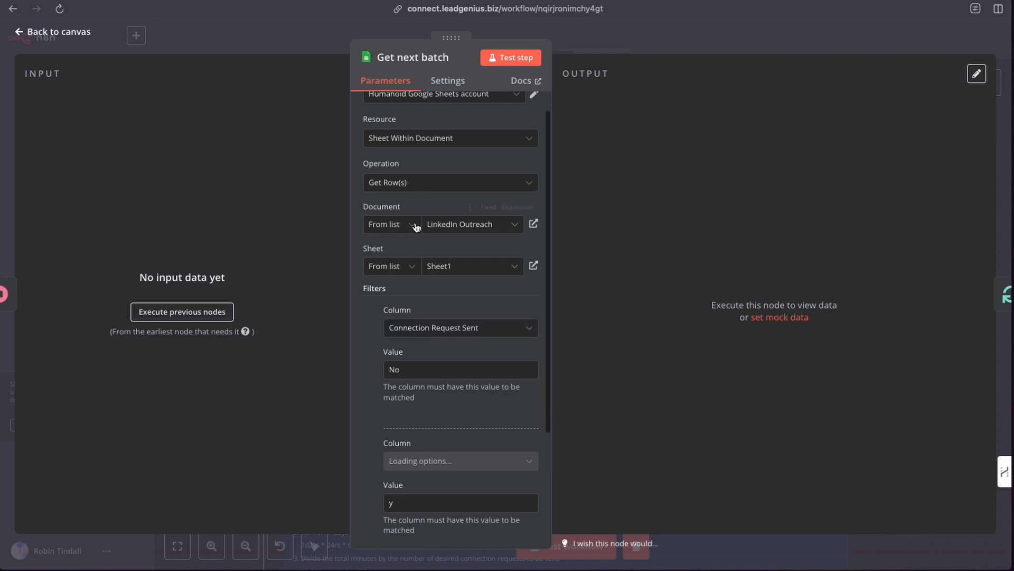
pyautogui.scroll(-1, 417, 227)
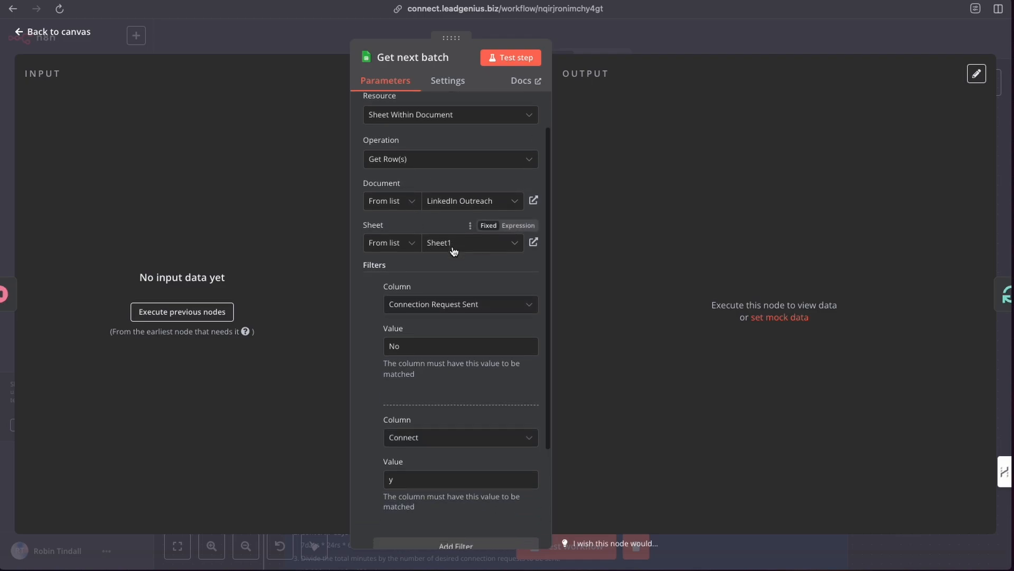
pyautogui.scroll(-3, 453, 250)
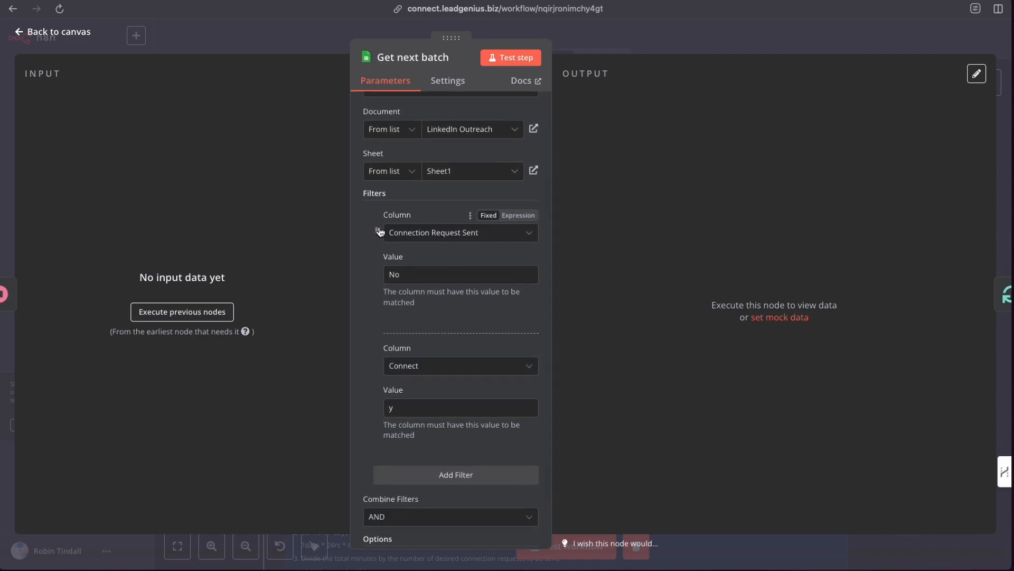
pyautogui.scroll(-3, 453, 407)
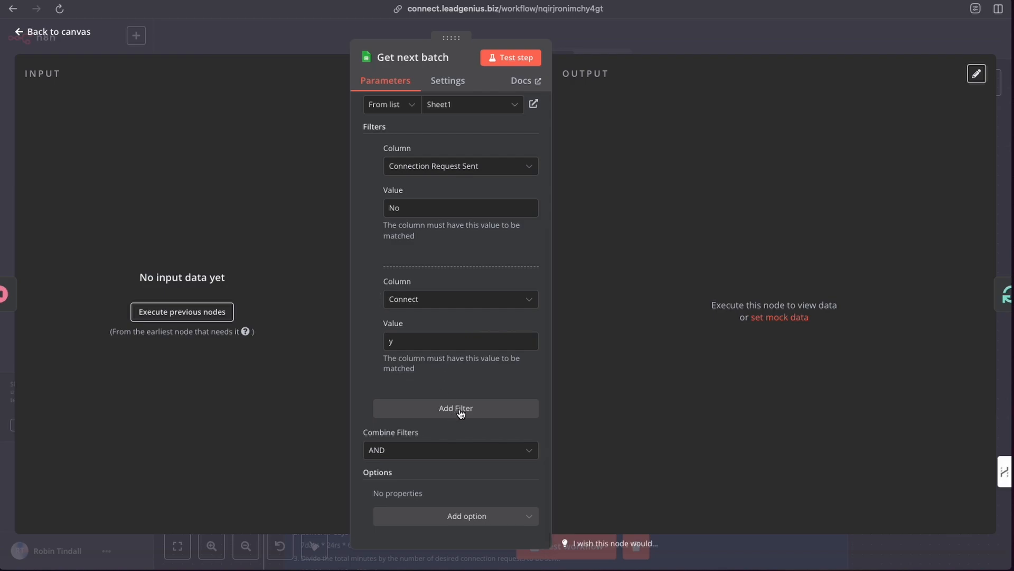
pyautogui.scroll(6, 449, 379)
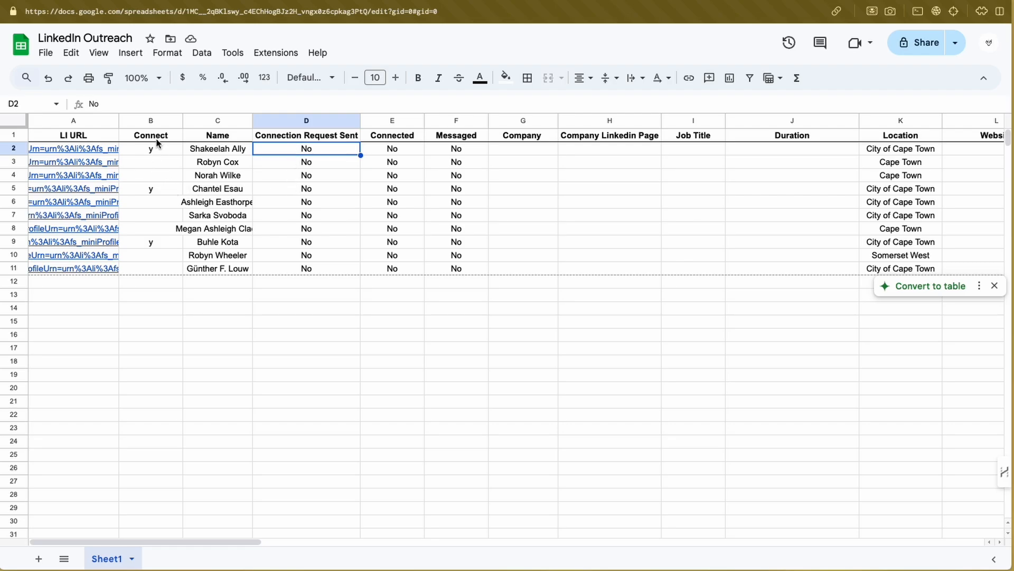
# - Switch to the LinkedIn Outreach spreadsheet and check the Connect and Connection Request Sent cells in row 5
pyautogui.click(154, 186)
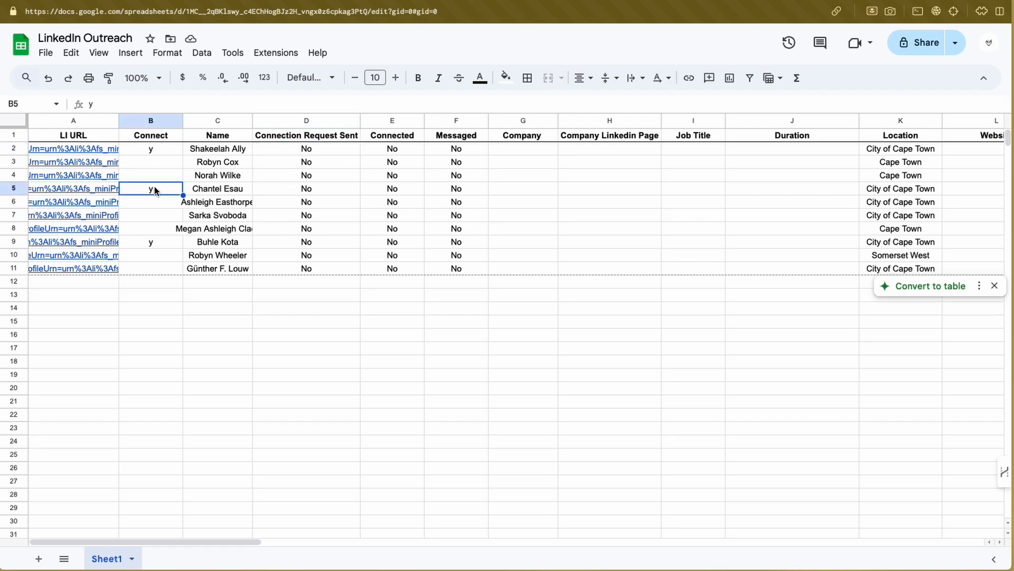
pyautogui.click(313, 189)
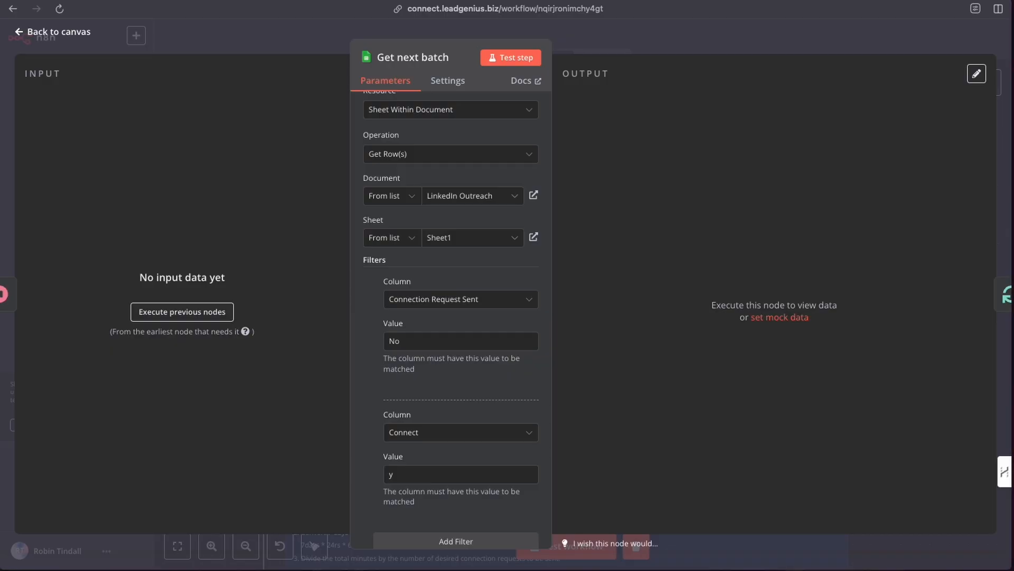
# - Back in n8n, examine the Get next batch node's filters and Combine Filters choices, and close the node
pyautogui.scroll(-3, 477, 388)
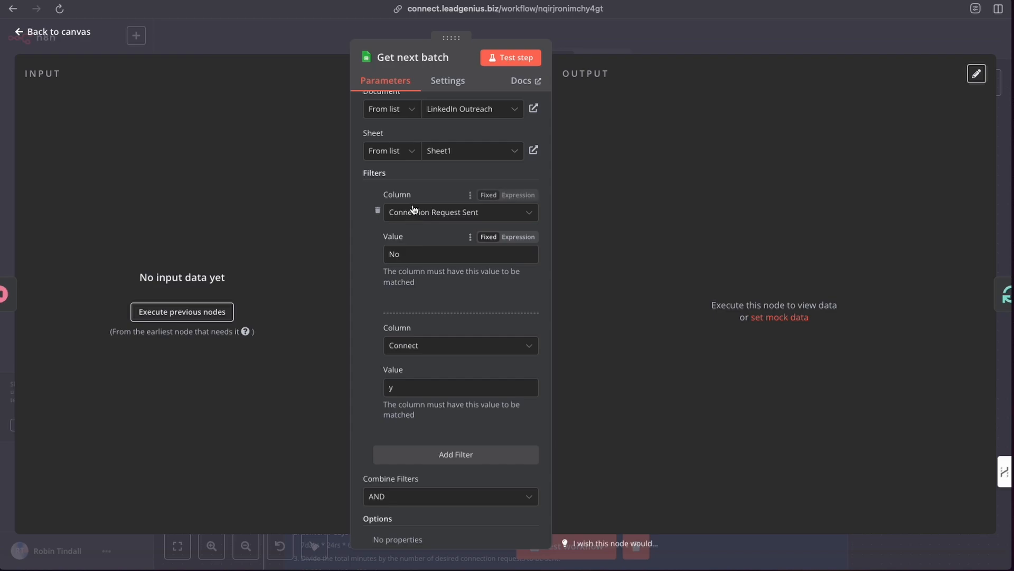
pyautogui.scroll(-2, 454, 462)
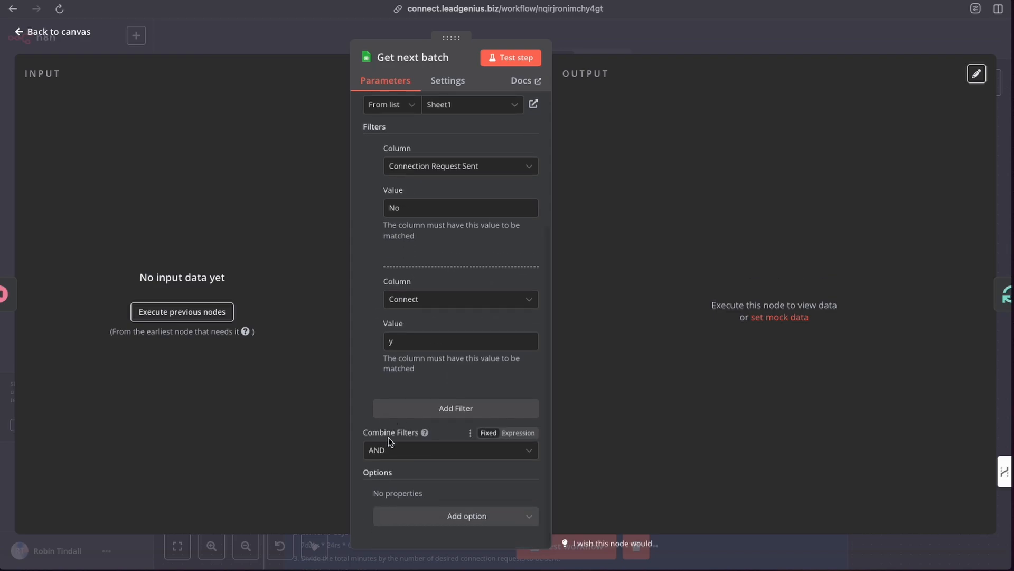
pyautogui.click(389, 455)
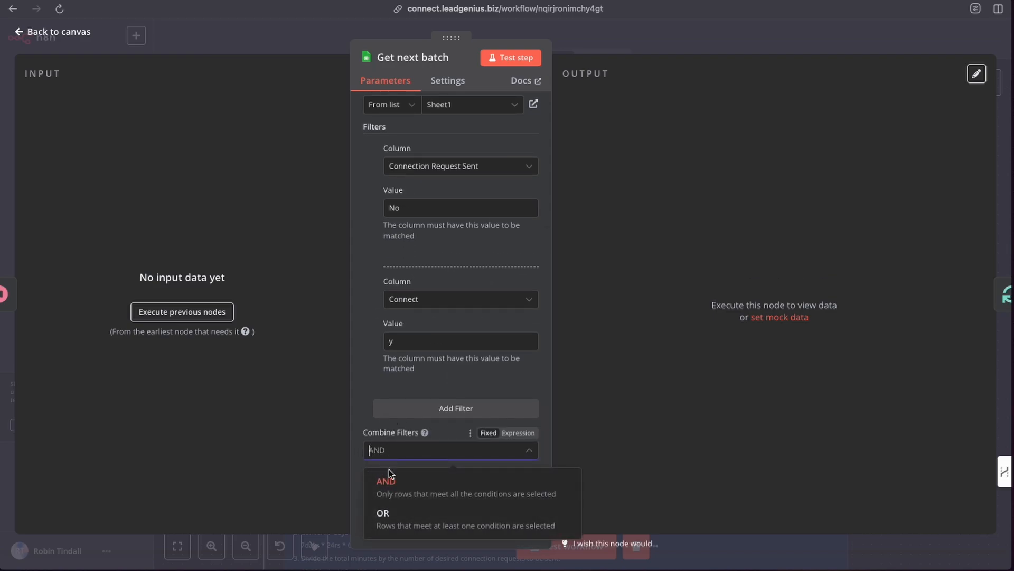
pyautogui.click(357, 413)
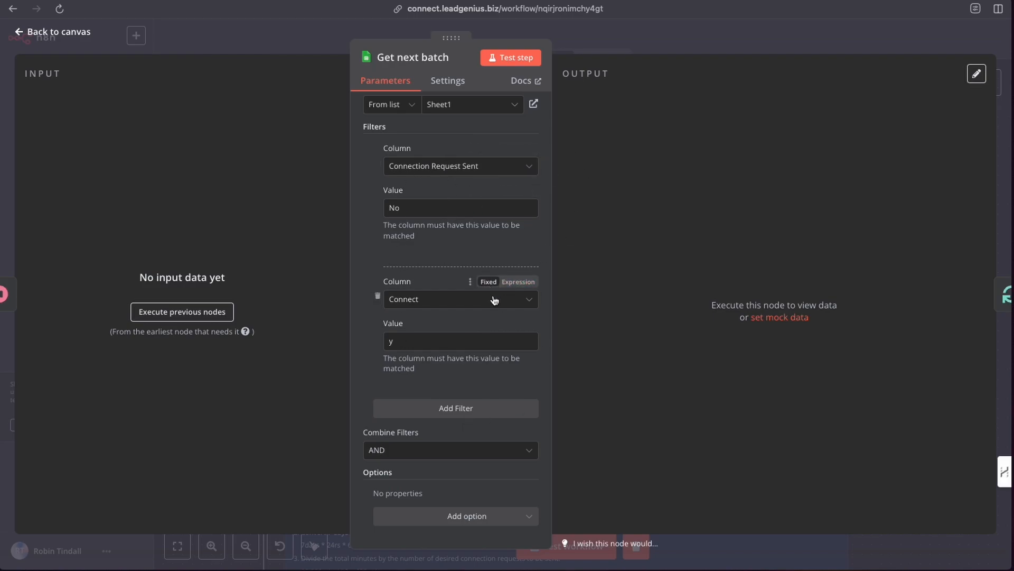
pyautogui.click(576, 36)
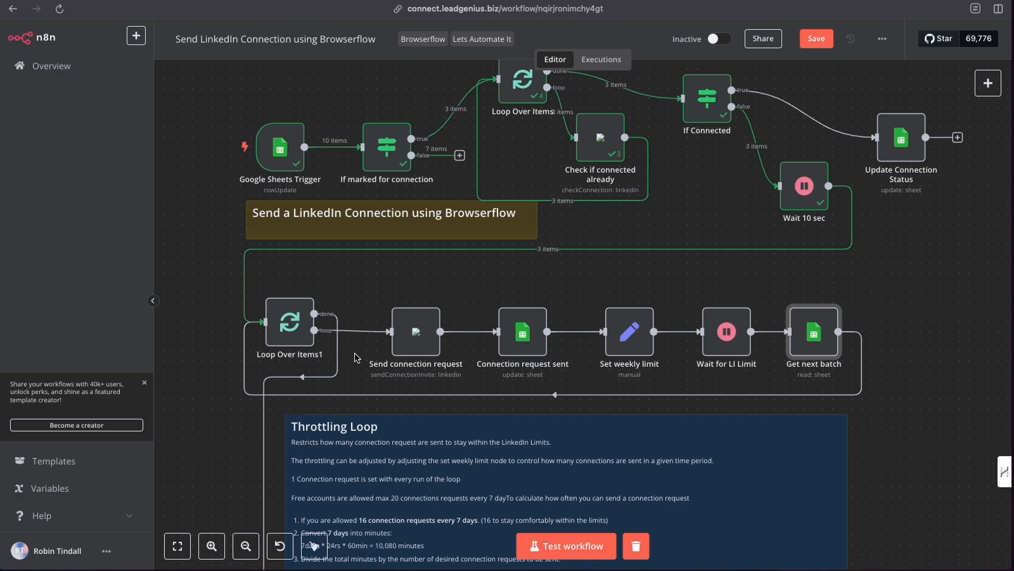
# - Switch to the LinkedIn Outreach spreadsheet and go through the contacts marked y in the Connect column
pyautogui.scroll(-1, 307, 352)
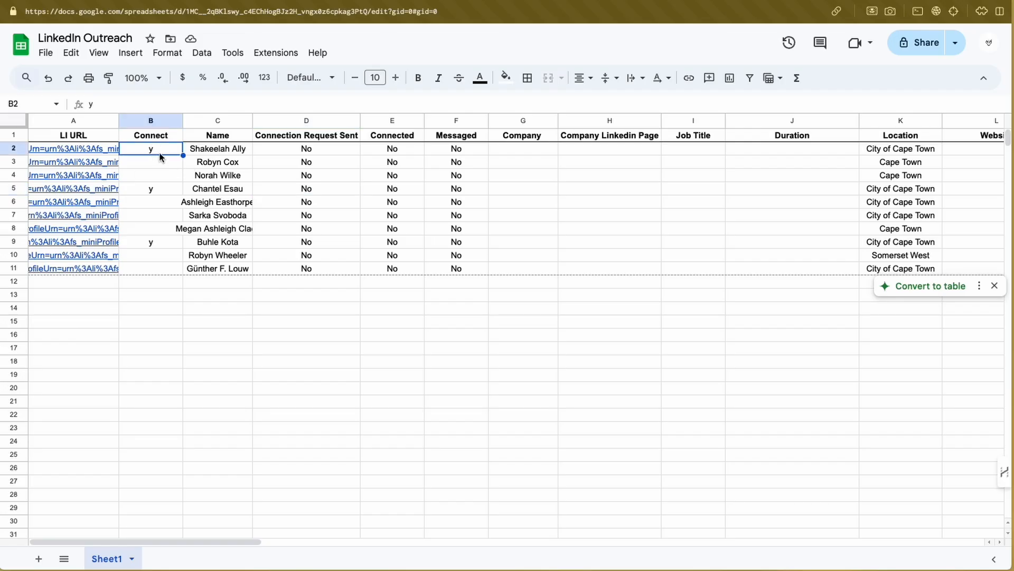
pyautogui.click(160, 189)
pyautogui.click(157, 243)
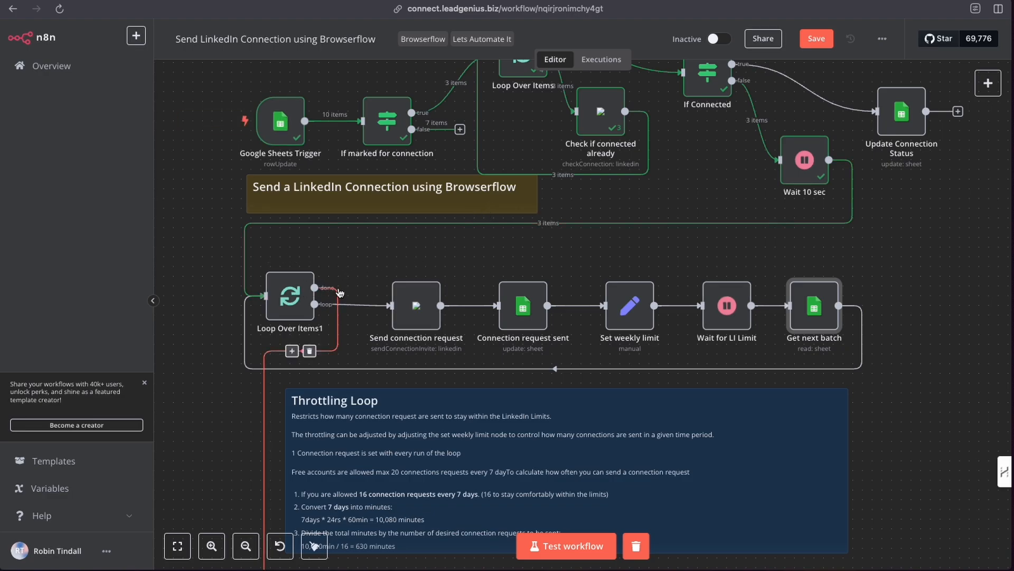
# - Back in n8n, correct the Gmail node's message so its last line reads "It's time to to queue up a new campaign", and close the node
pyautogui.scroll(-5, 235, 372)
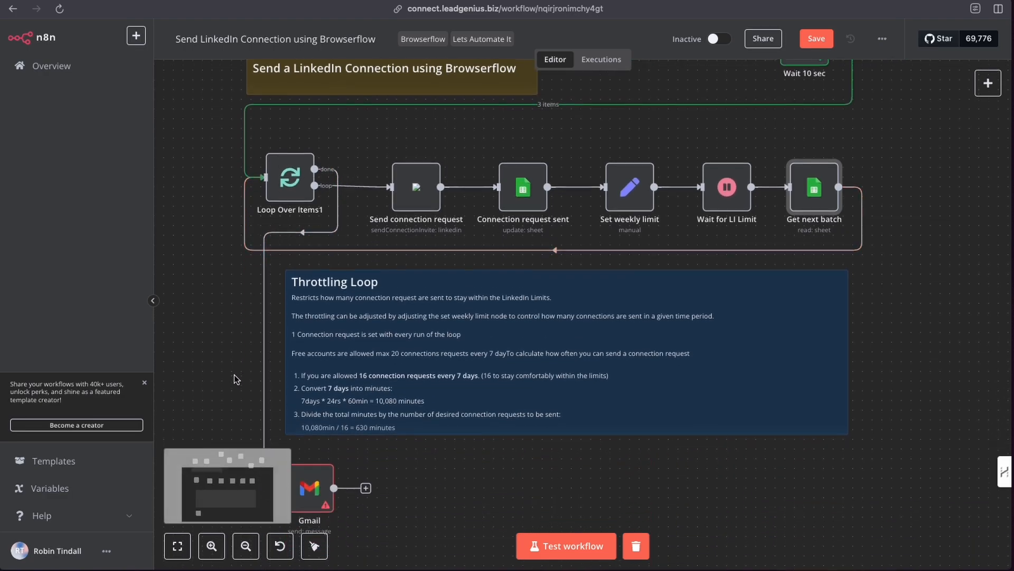
pyautogui.scroll(-7, 236, 379)
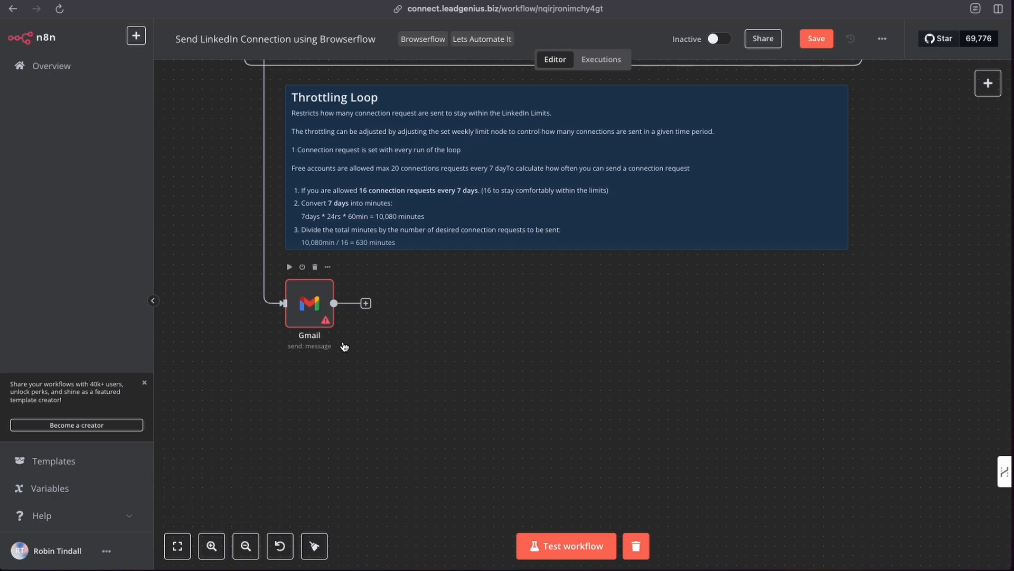
pyautogui.doubleClick(309, 303)
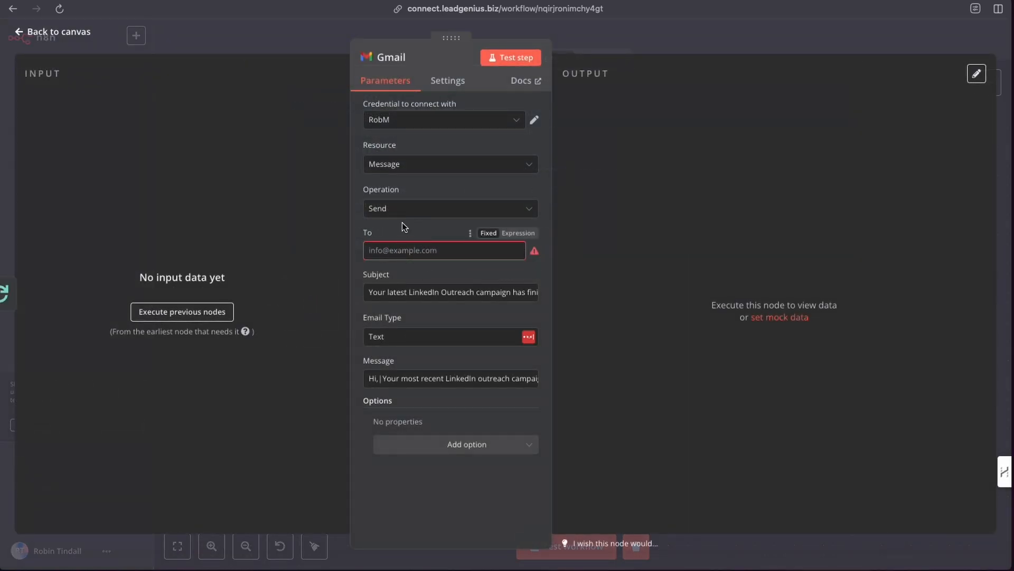
pyautogui.click(534, 387)
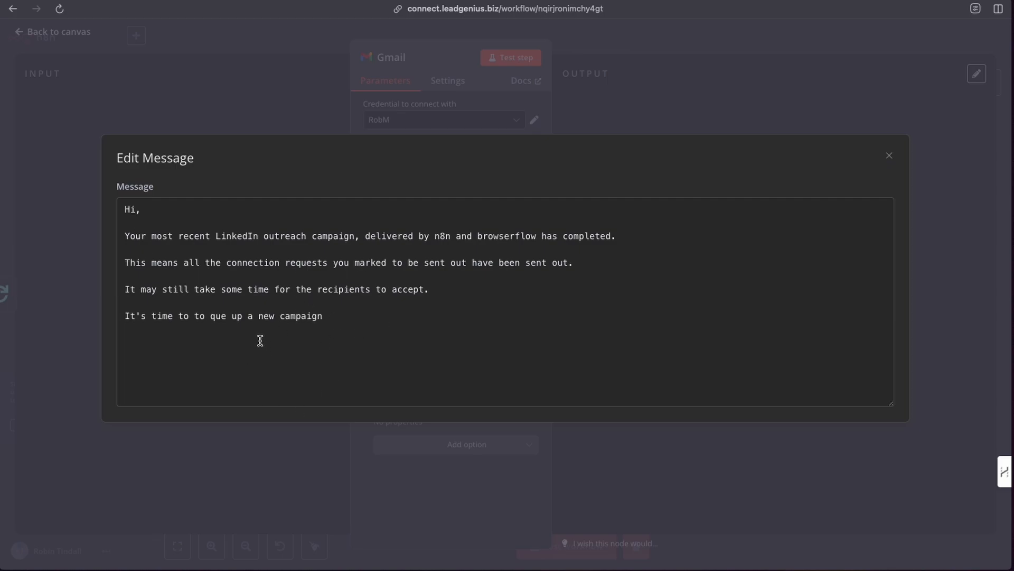
pyautogui.click(223, 316)
pyautogui.click(227, 317)
pyautogui.click(227, 316)
pyautogui.write('ue')
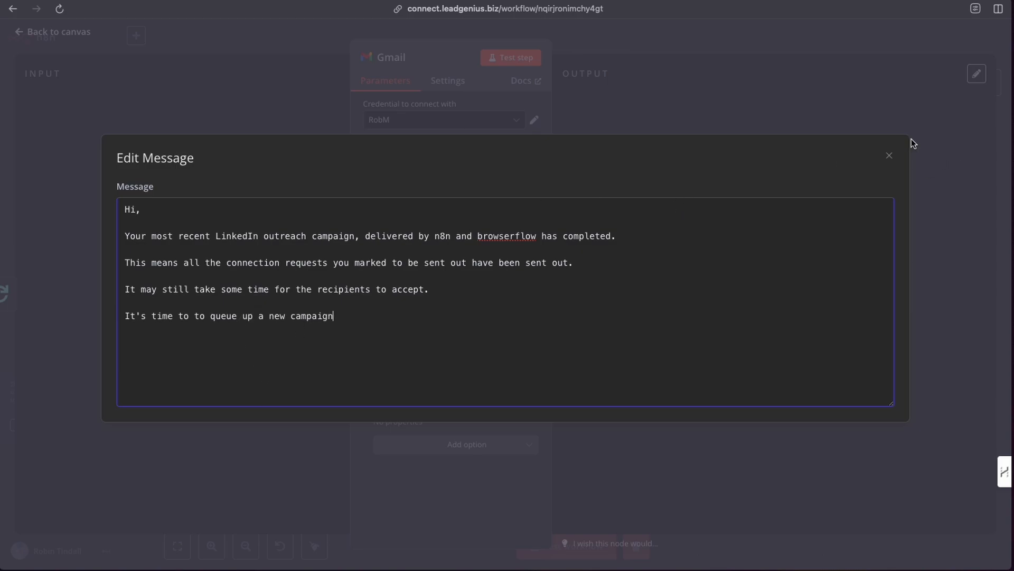
pyautogui.click(902, 128)
pyautogui.click(639, 33)
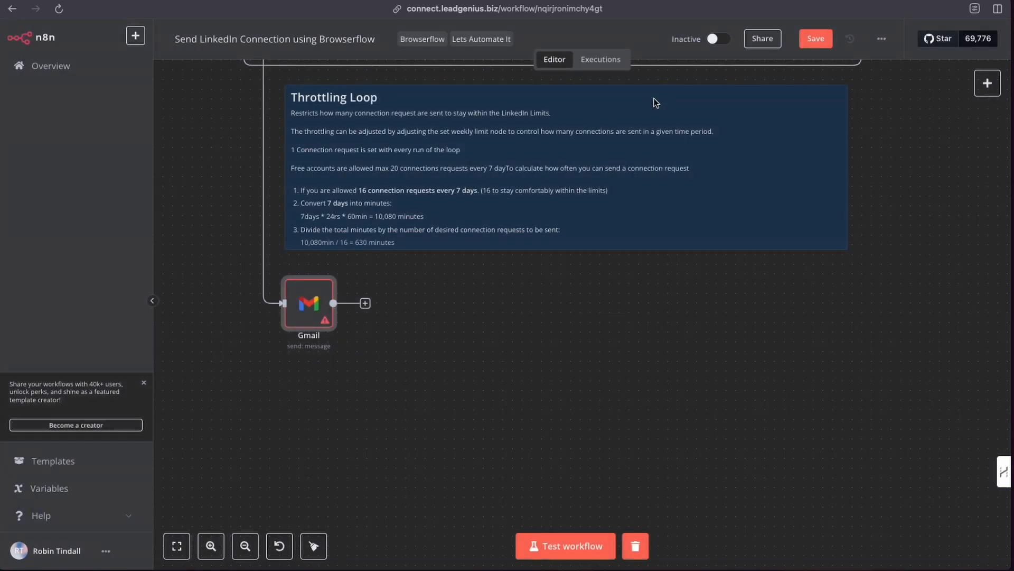
# - Save the workflow and read the Throttling Loop note on calculating how often connection requests are sent
pyautogui.click(816, 40)
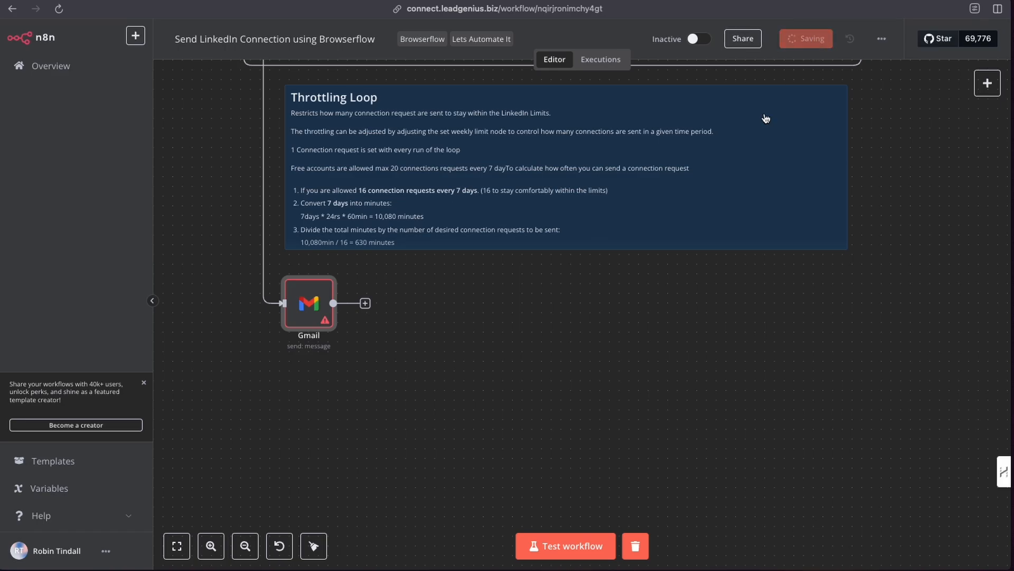
pyautogui.scroll(2, 360, 196)
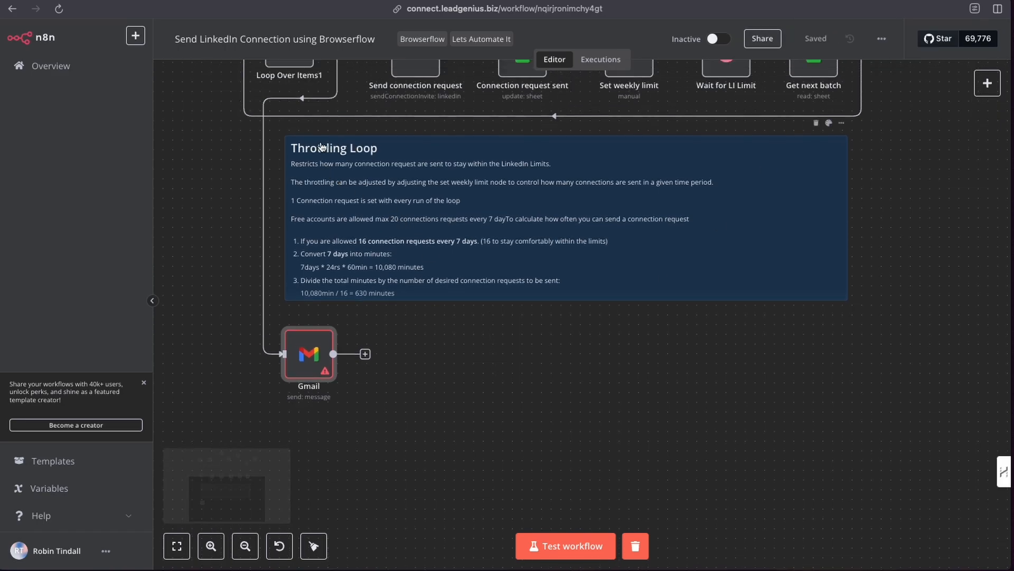
pyautogui.click(211, 546)
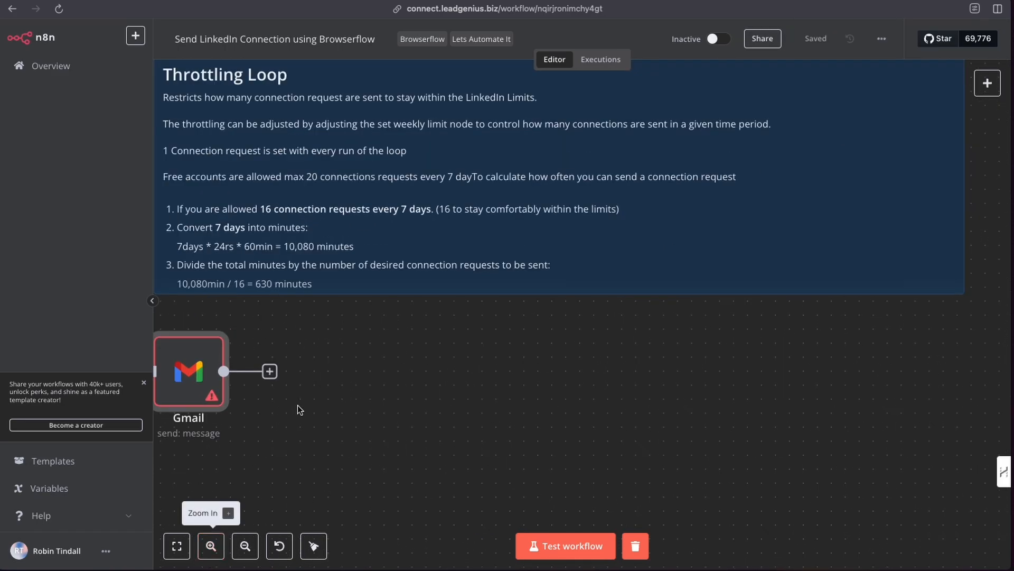
pyautogui.scroll(1, 313, 407)
pyautogui.hscroll(-1, 280, 296)
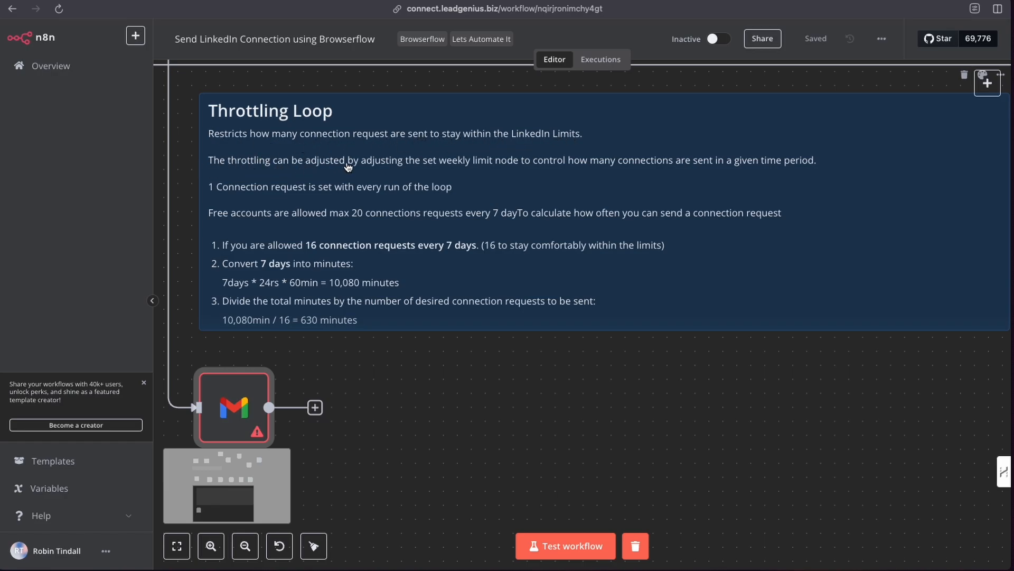
pyautogui.hscroll(-1, 403, 171)
pyautogui.hscroll(-1, 404, 171)
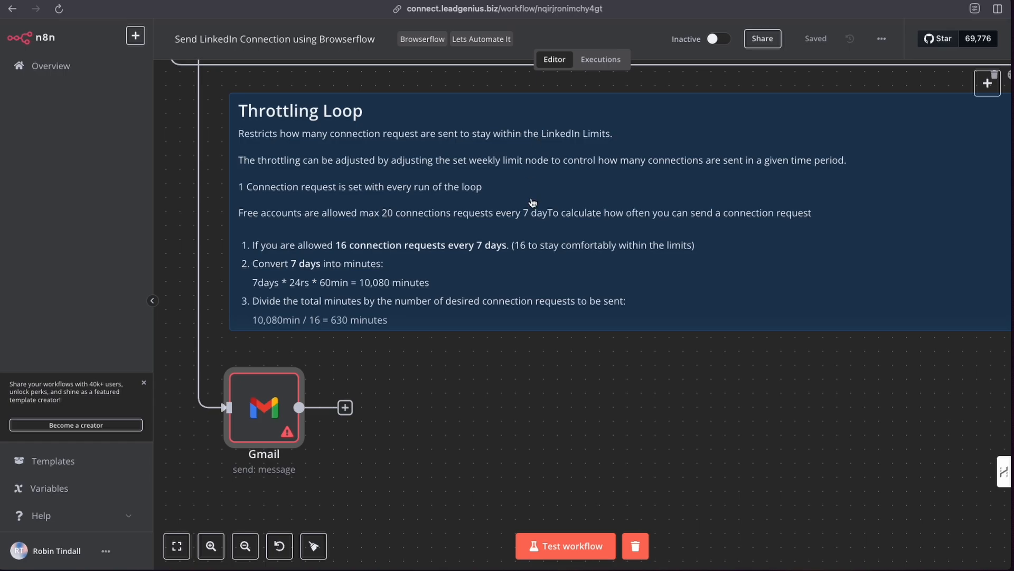
# - Pin the output data of the Check if connected already node in the upper loop
pyautogui.click(244, 553)
pyautogui.click(244, 553)
pyautogui.hscroll(1, 423, 477)
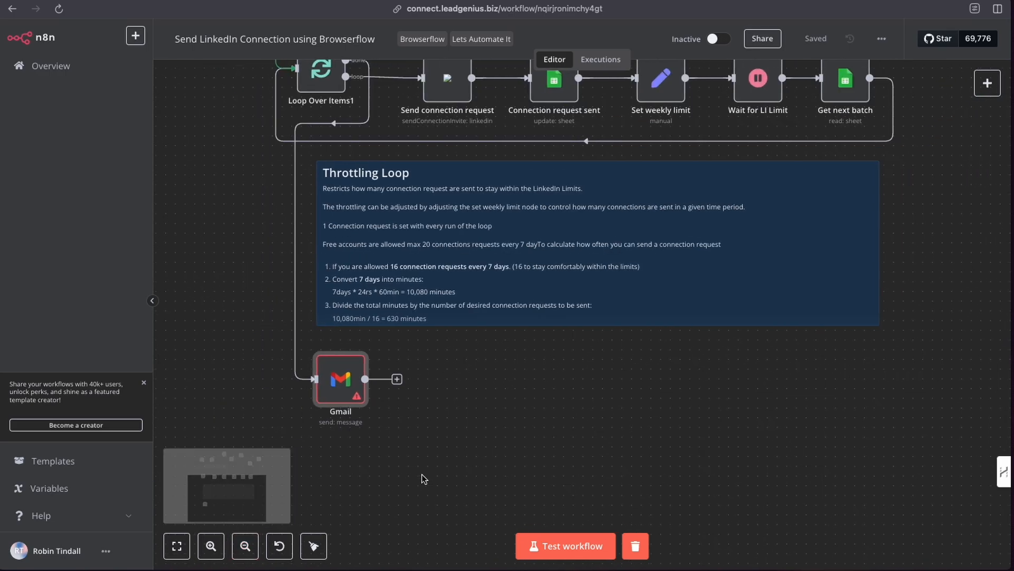
pyautogui.scroll(1, 421, 474)
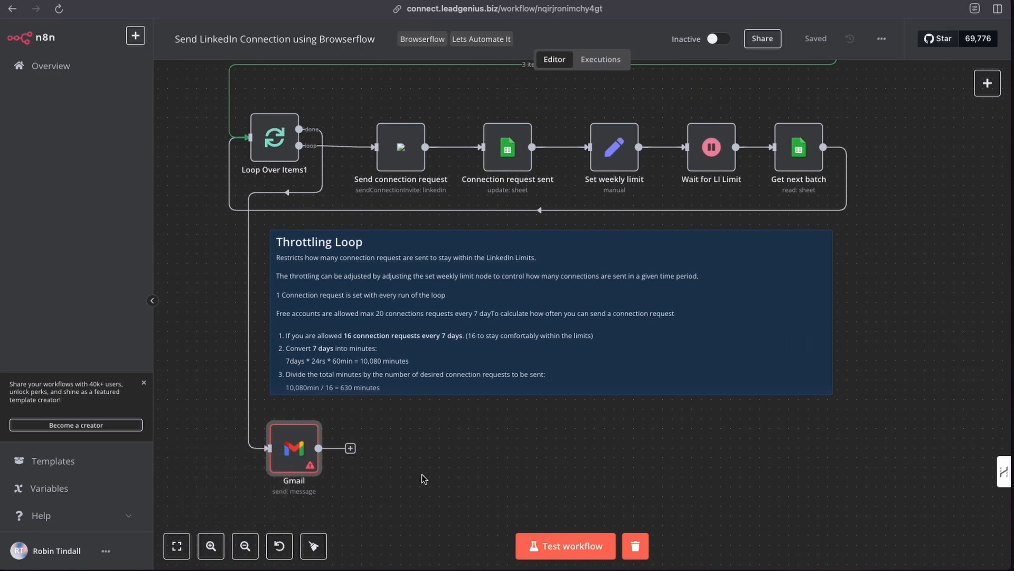
pyautogui.scroll(3, 422, 474)
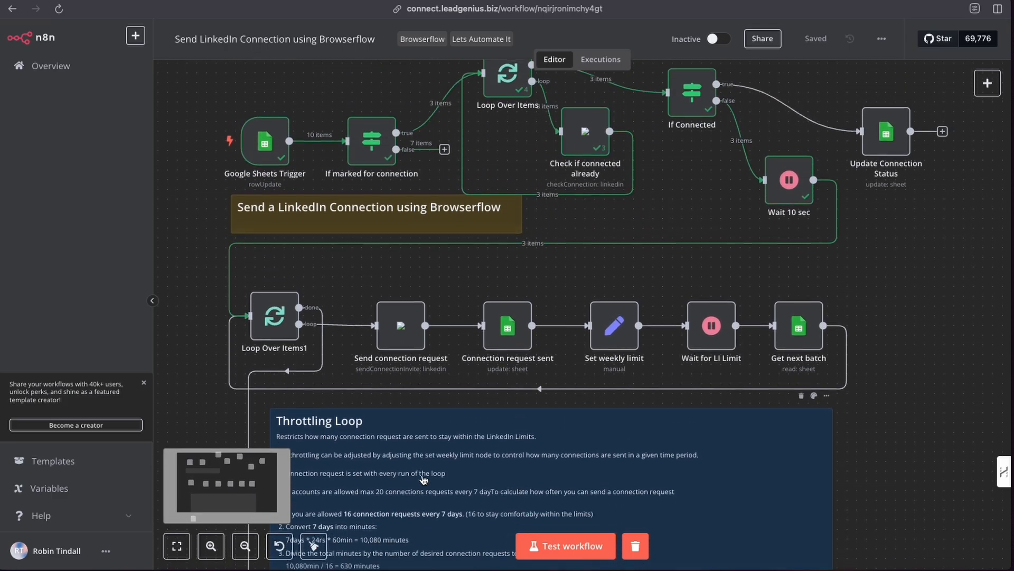
pyautogui.scroll(-1, 423, 480)
pyautogui.click(245, 549)
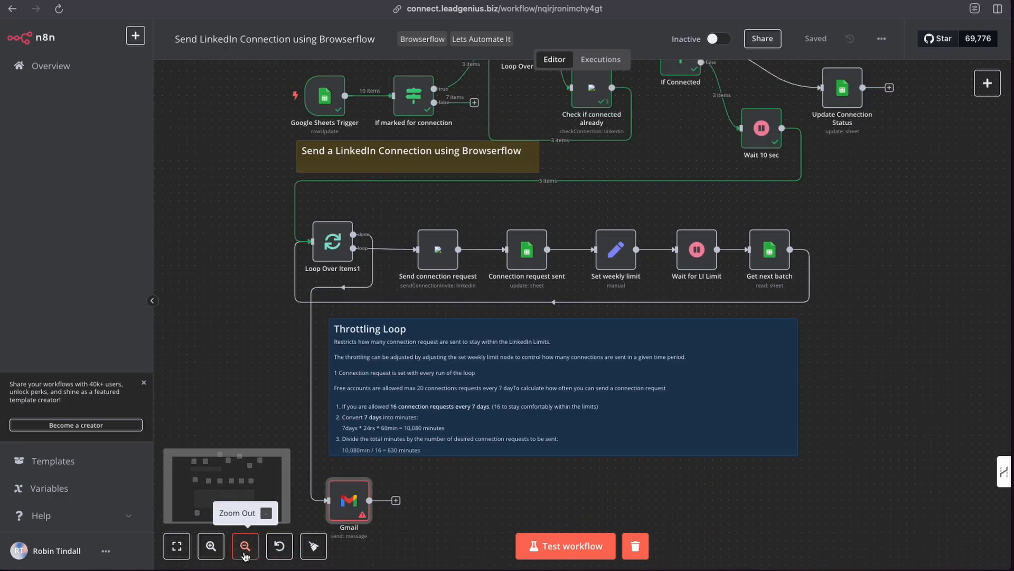
pyautogui.click(245, 549)
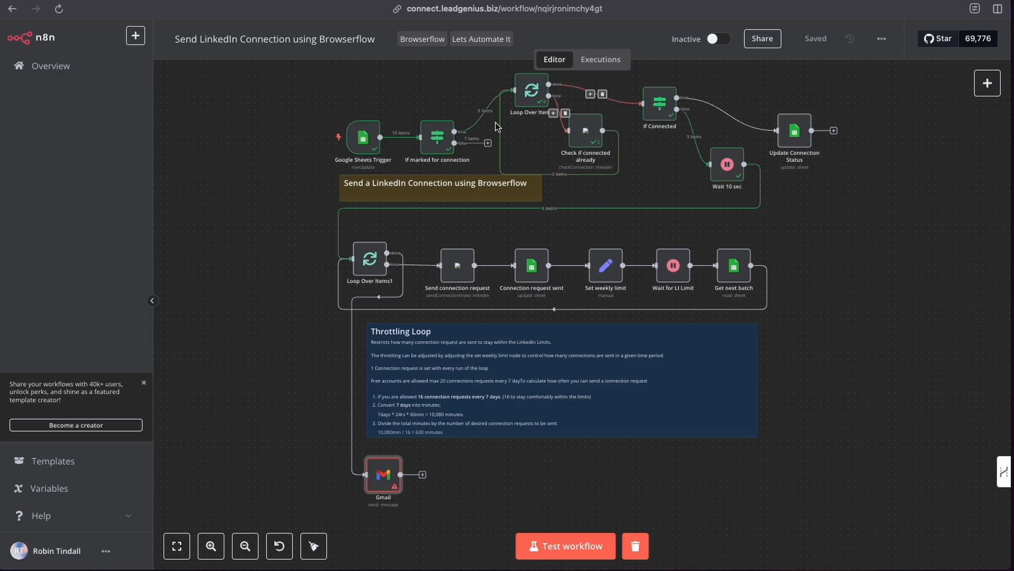
pyautogui.rightClick(587, 139)
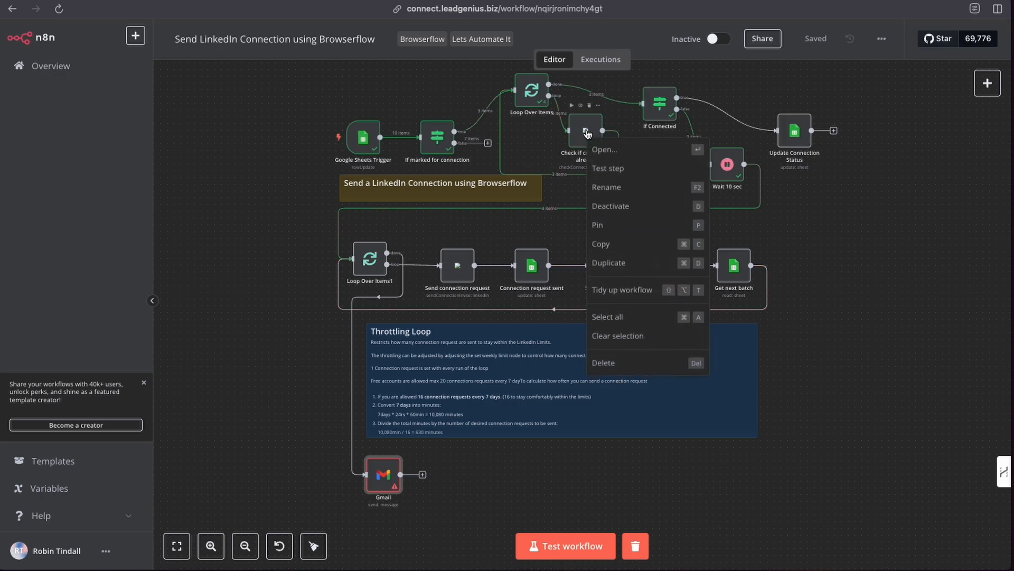
pyautogui.click(602, 225)
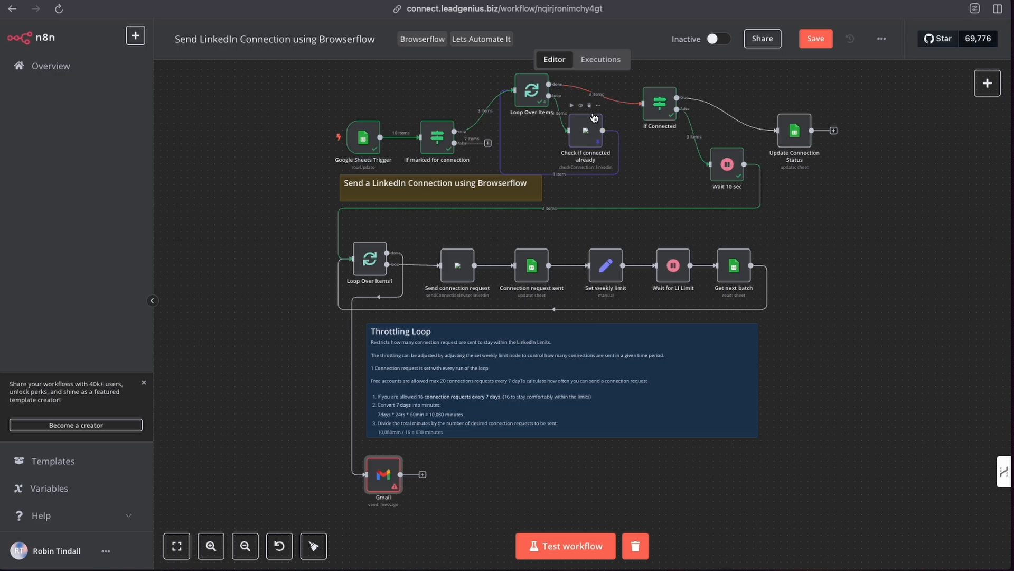
# - Clear the previous execution data and try to test the workflow
pyautogui.click(634, 549)
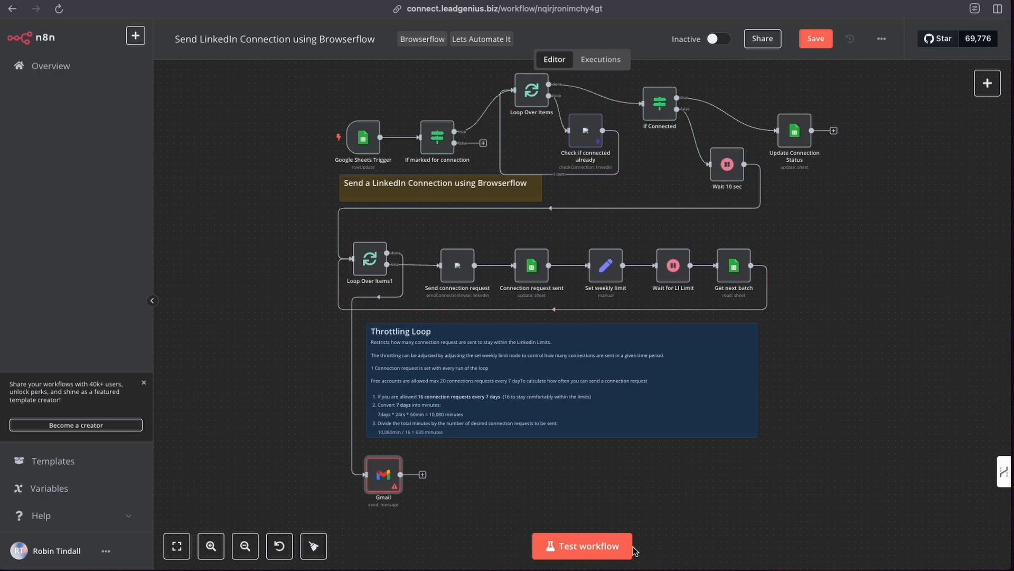
pyautogui.click(576, 548)
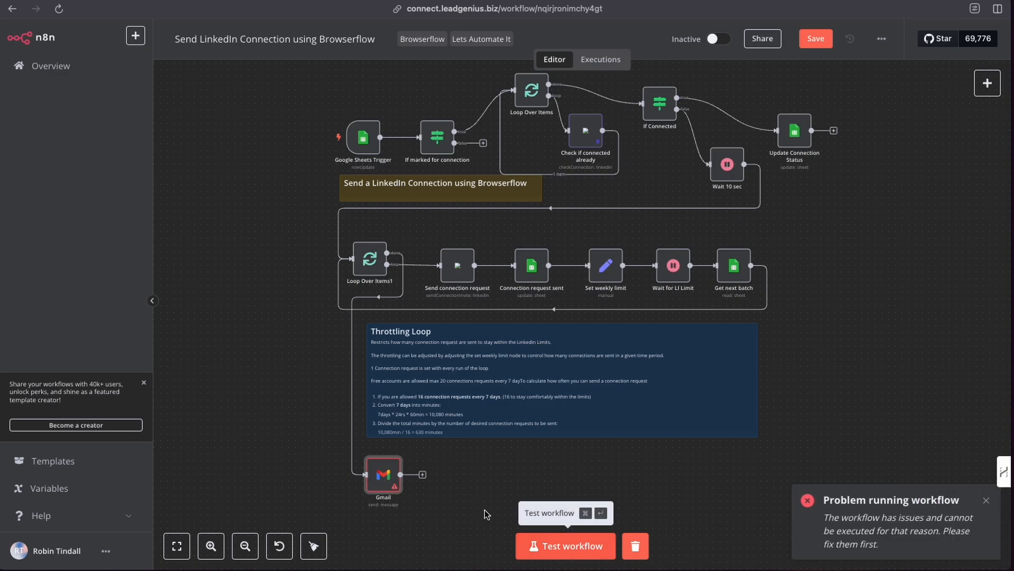
# - Deactivate the Gmail node below the Throttling Loop note and save the workflow
pyautogui.moveTo(374, 459)
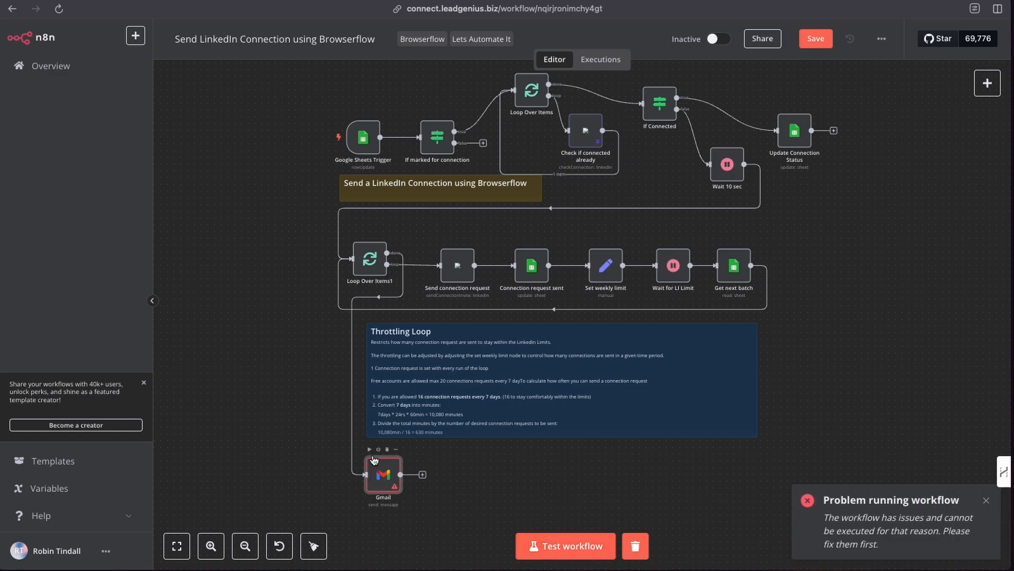
pyautogui.rightClick(384, 481)
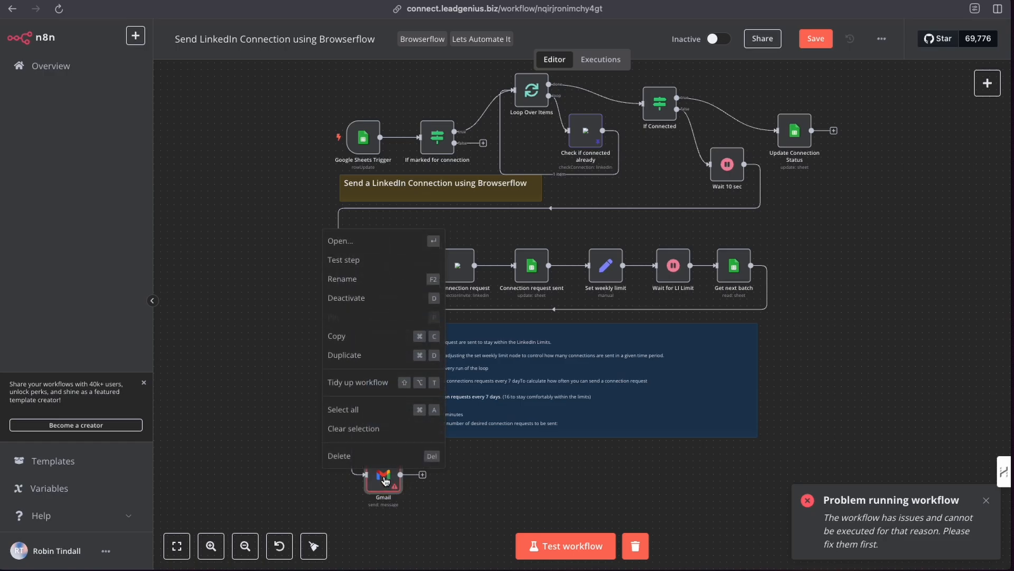
pyautogui.click(350, 297)
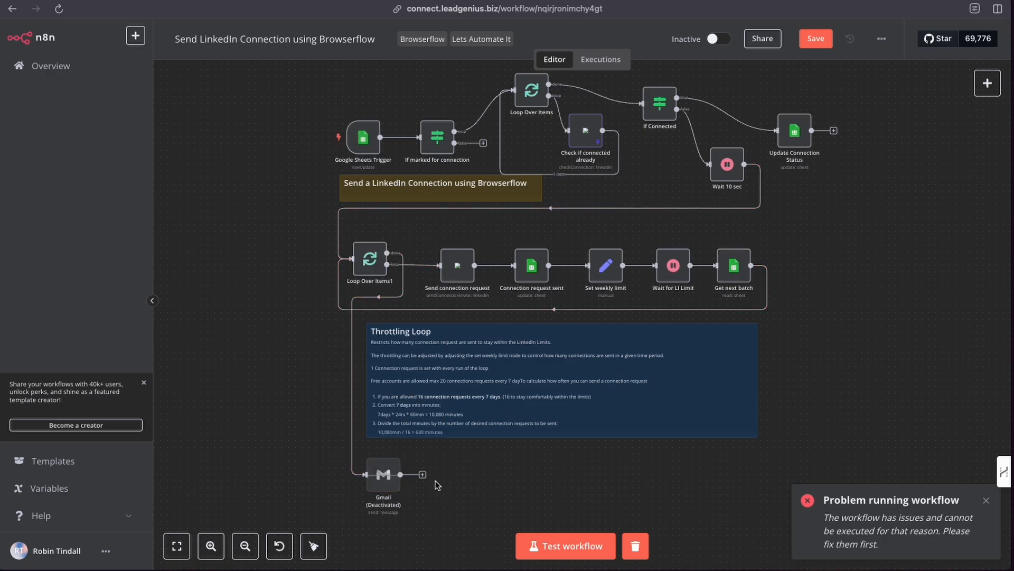
pyautogui.scroll(2, 435, 480)
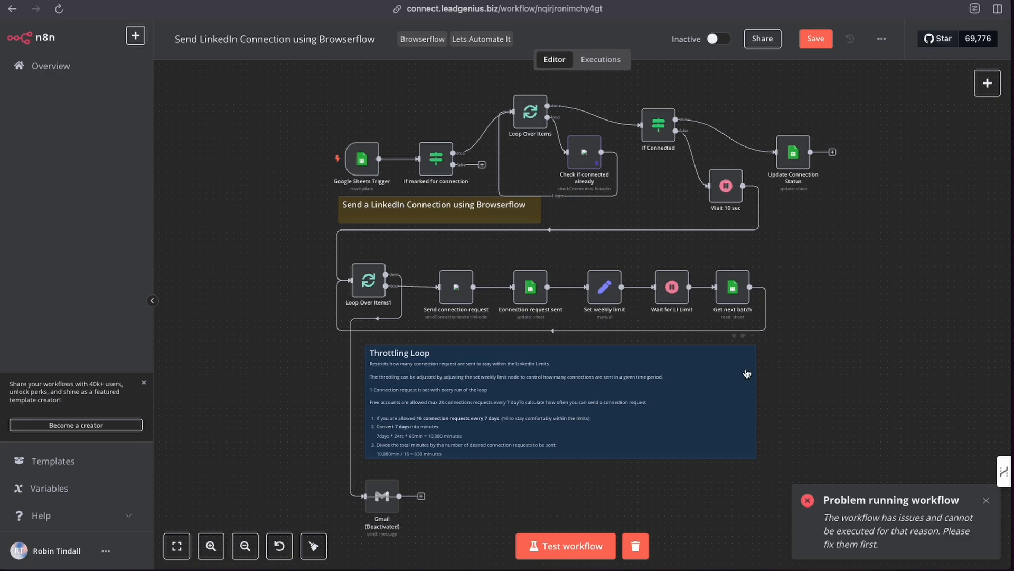
pyautogui.hotkey('ctrl', 's')
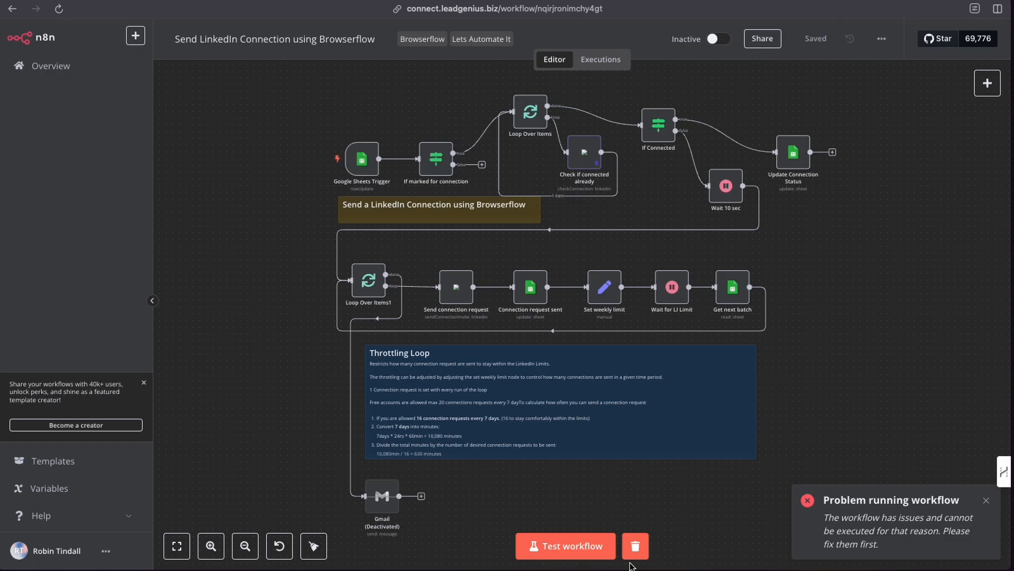
# - Test the workflow, check the Wait for LI Limit node during execution, and close the node
pyautogui.click(574, 547)
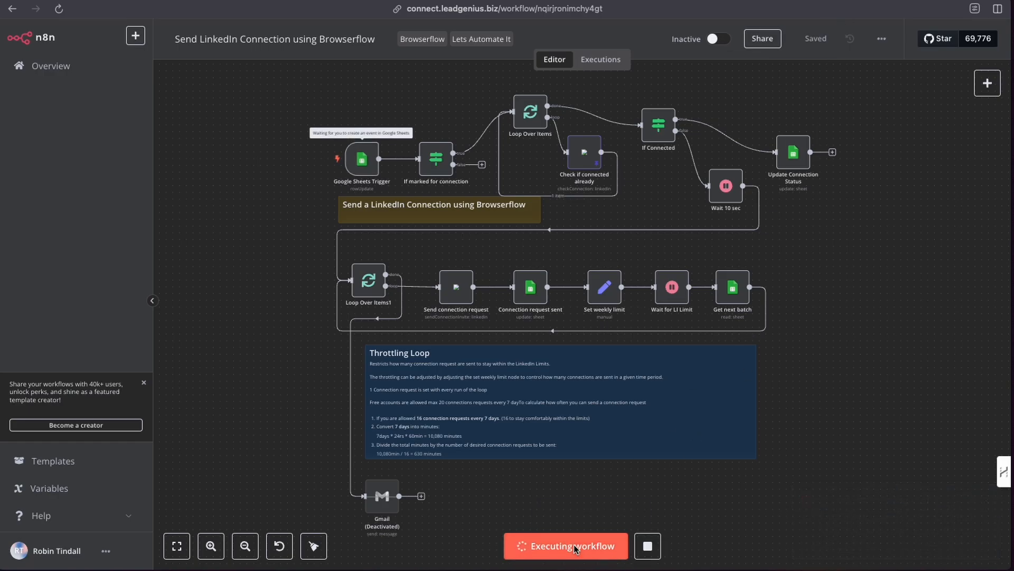
pyautogui.scroll(1, 352, 164)
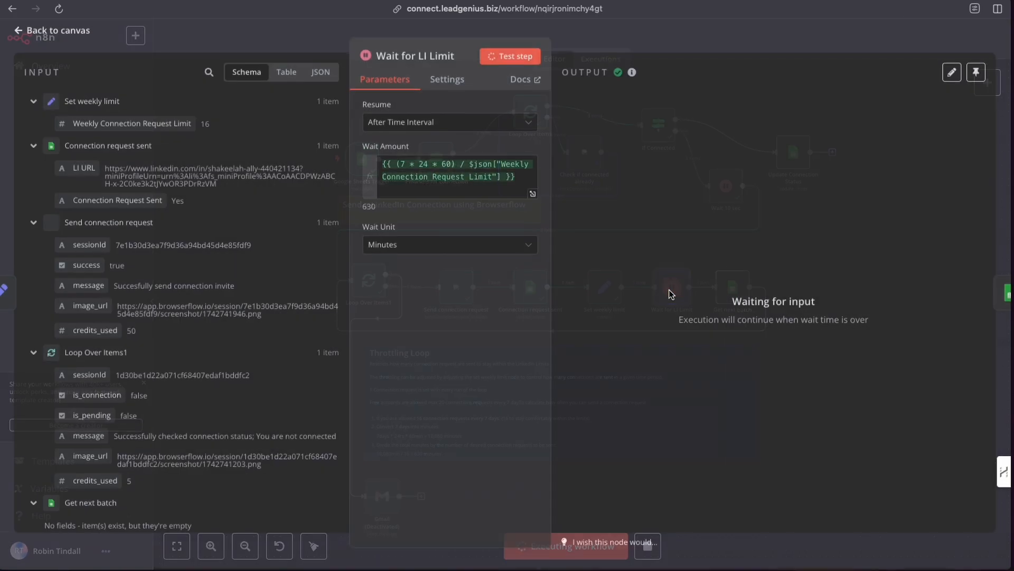
pyautogui.doubleClick(669, 290)
pyautogui.click(580, 33)
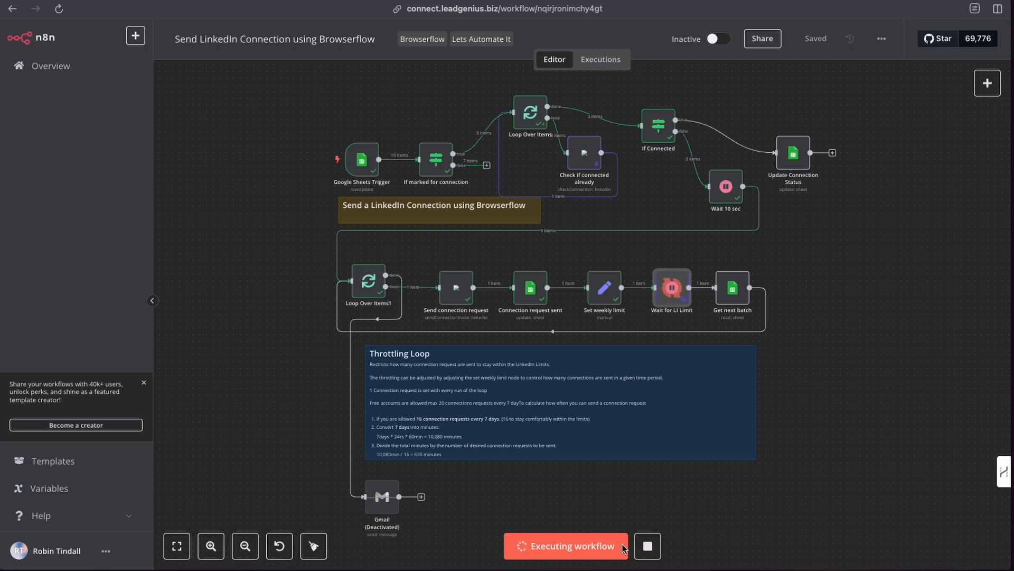
# - Stop the running execution and set the Wait for LI Limit node's wait unit to Seconds
pyautogui.click(652, 549)
pyautogui.doubleClick(662, 290)
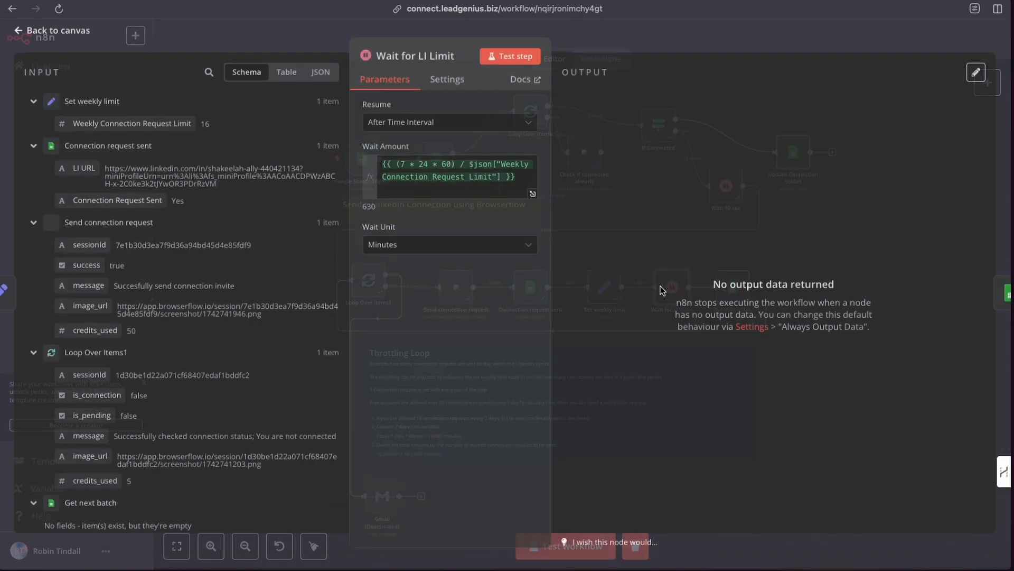
pyautogui.click(426, 249)
pyautogui.click(405, 281)
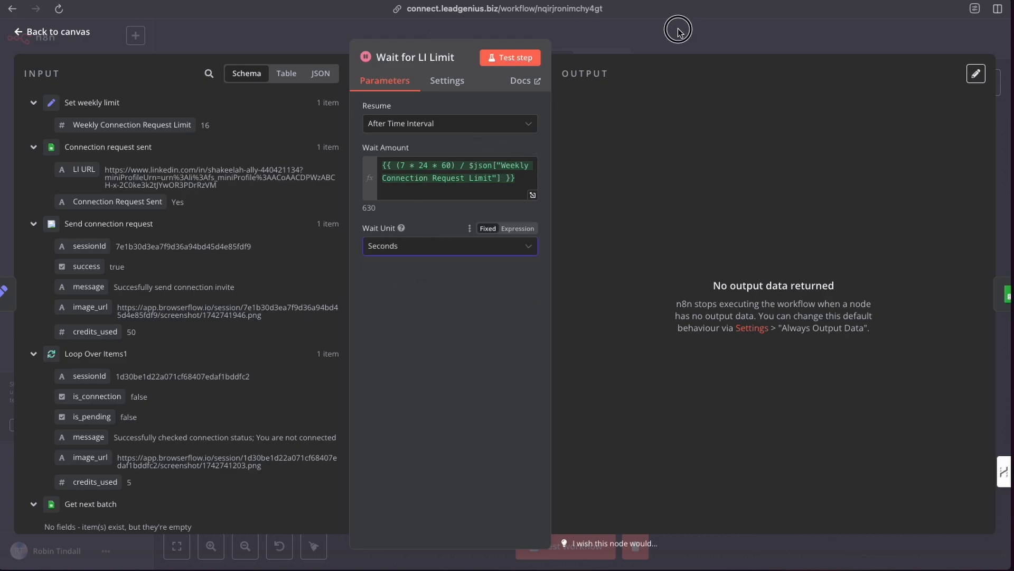
pyautogui.click(678, 31)
# - Set Weekly Connection Request Limit to 1000 in the Set weekly limit node, and check the Wait for LI Limit node's settings
pyautogui.doubleClick(607, 283)
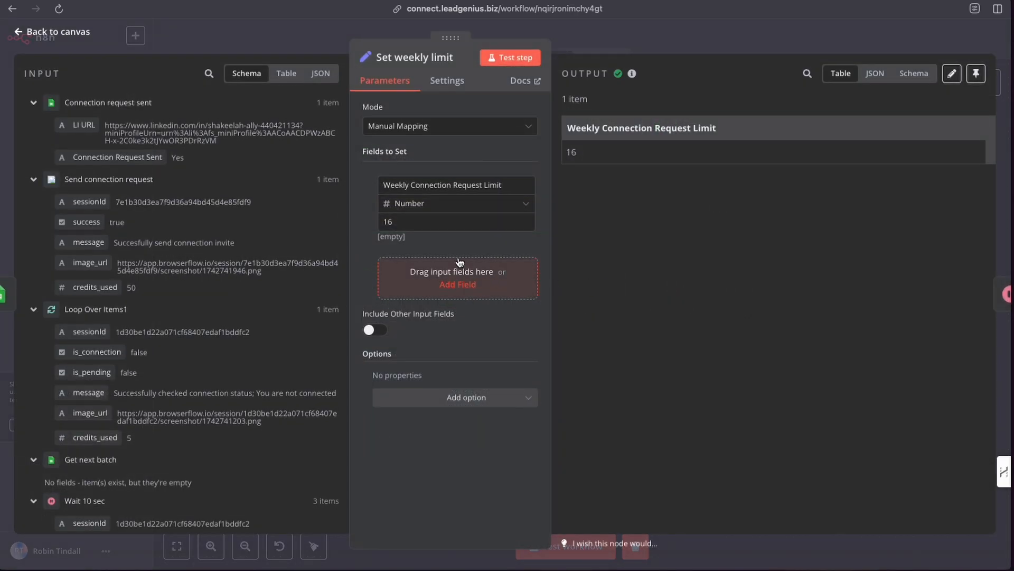
pyautogui.moveTo(414, 221); pyautogui.dragTo(372, 221)
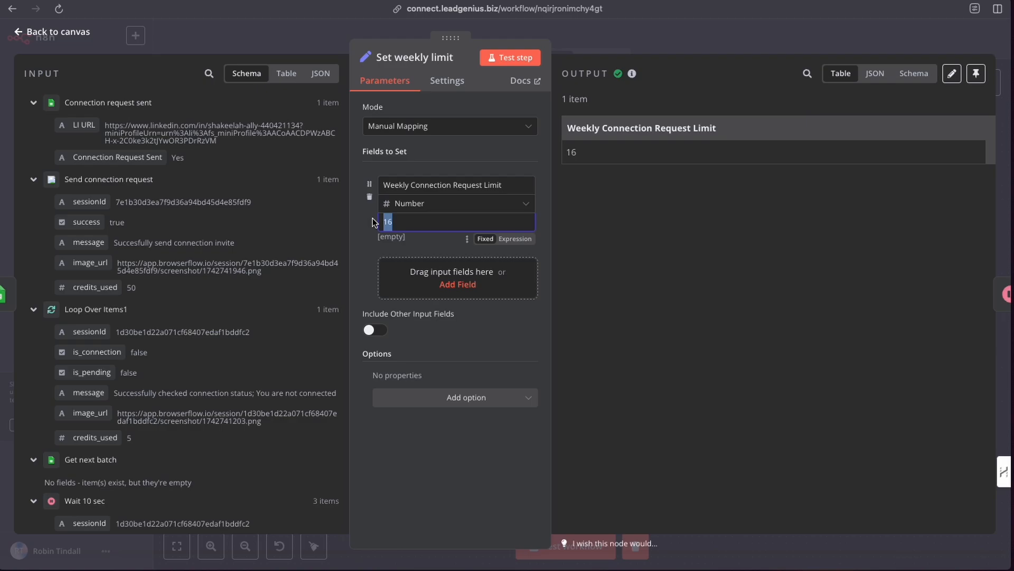
pyautogui.write('10000')
pyautogui.click(612, 33)
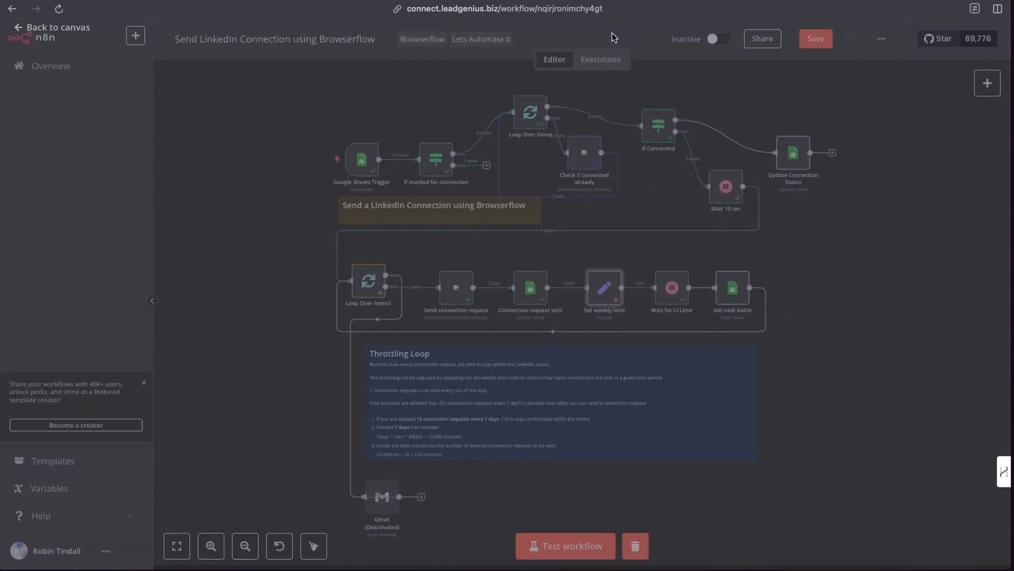
pyautogui.doubleClick(676, 289)
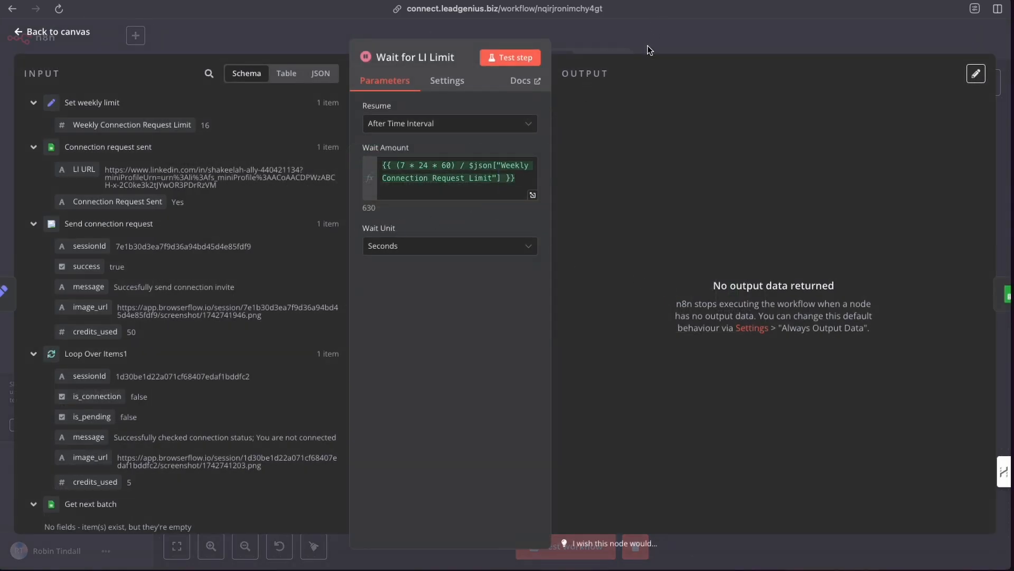
pyautogui.click(647, 36)
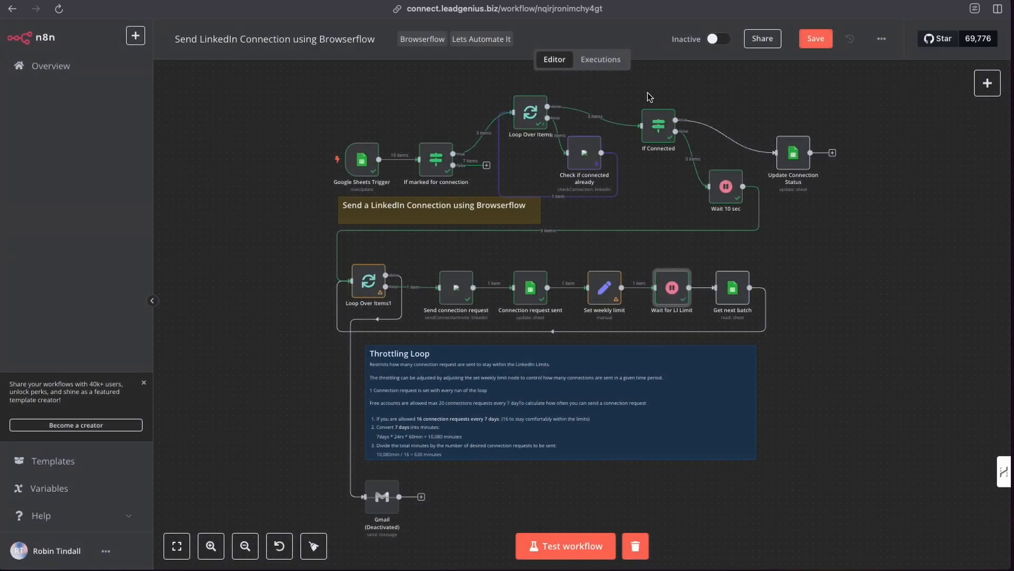
# - Run a fresh test of the workflow with cleared execution data and open the Wait for LI Limit node to check its wait amount
pyautogui.click(637, 548)
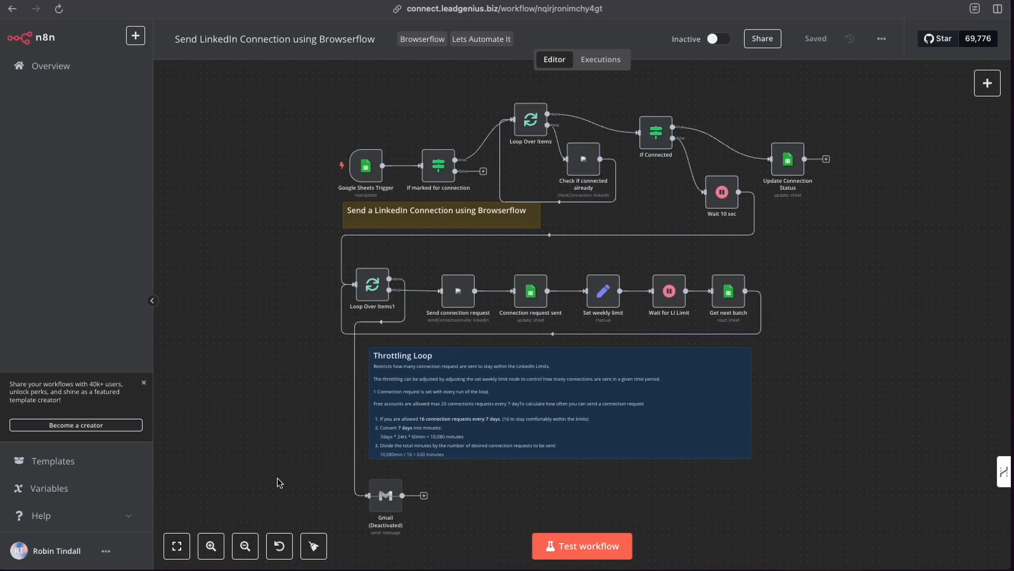
pyautogui.click(211, 547)
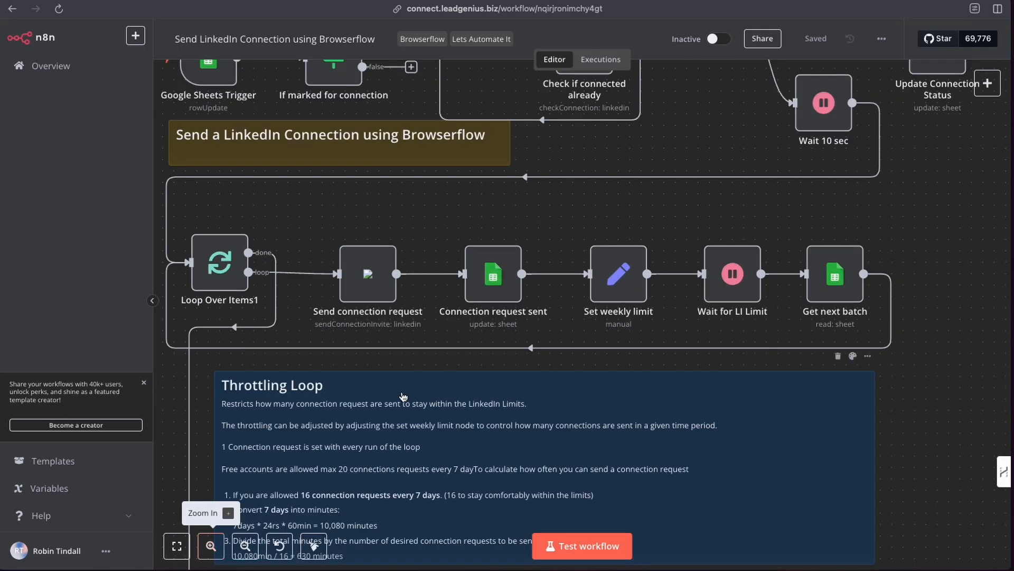
pyautogui.scroll(3, 404, 399)
pyautogui.hscroll(-3, 404, 399)
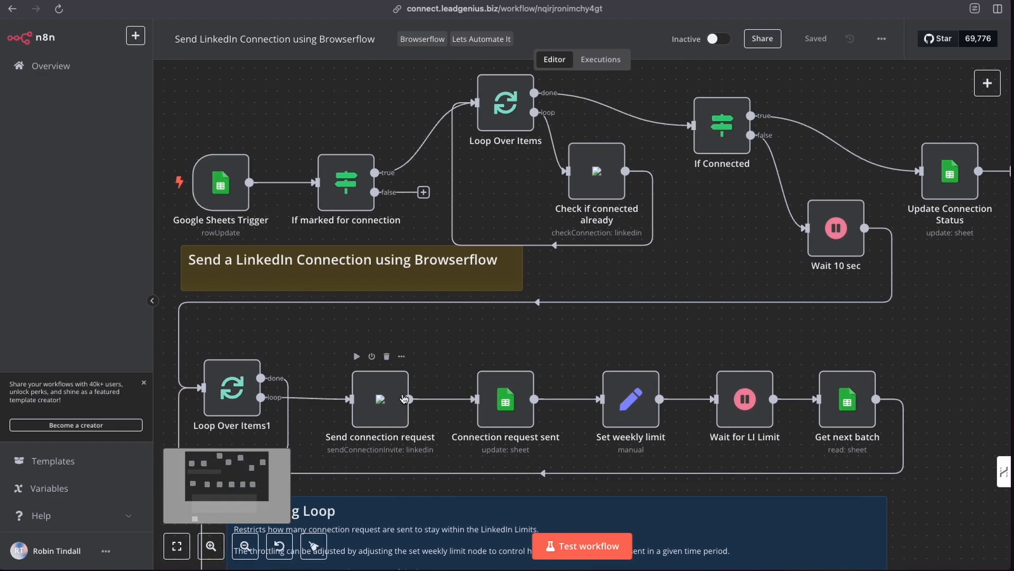
pyautogui.hscroll(-1, 404, 399)
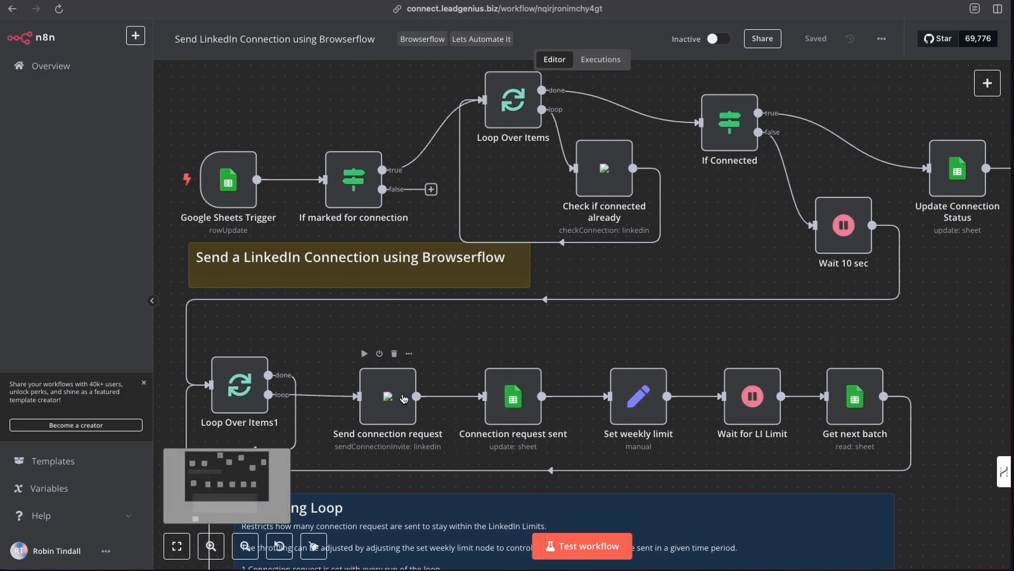
pyautogui.click(585, 549)
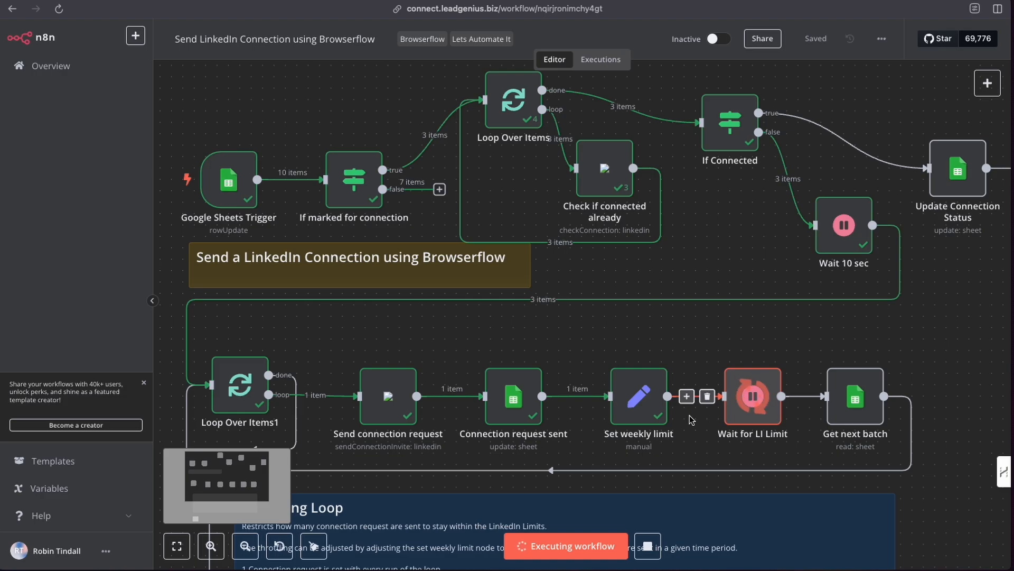
pyautogui.doubleClick(744, 399)
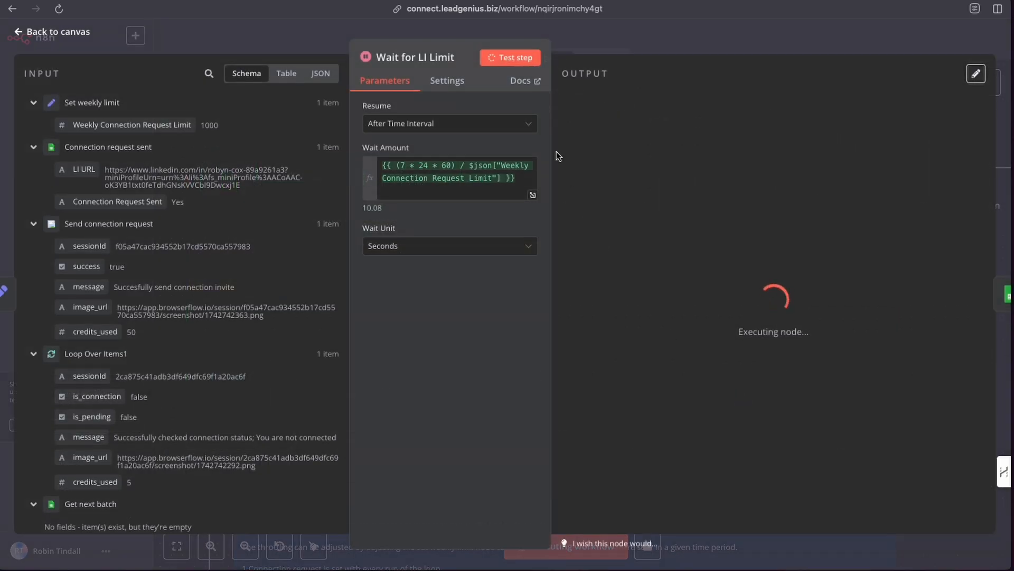
# - Close the Wait for LI Limit node and follow the run through the Send connection request and Connection request sent nodes
pyautogui.click(595, 37)
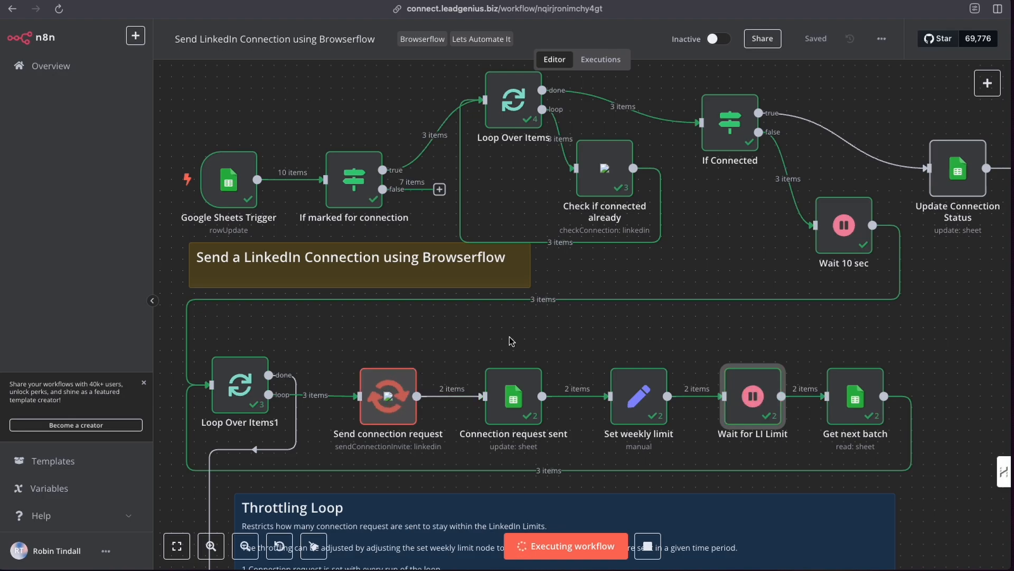
pyautogui.moveTo(397, 400)
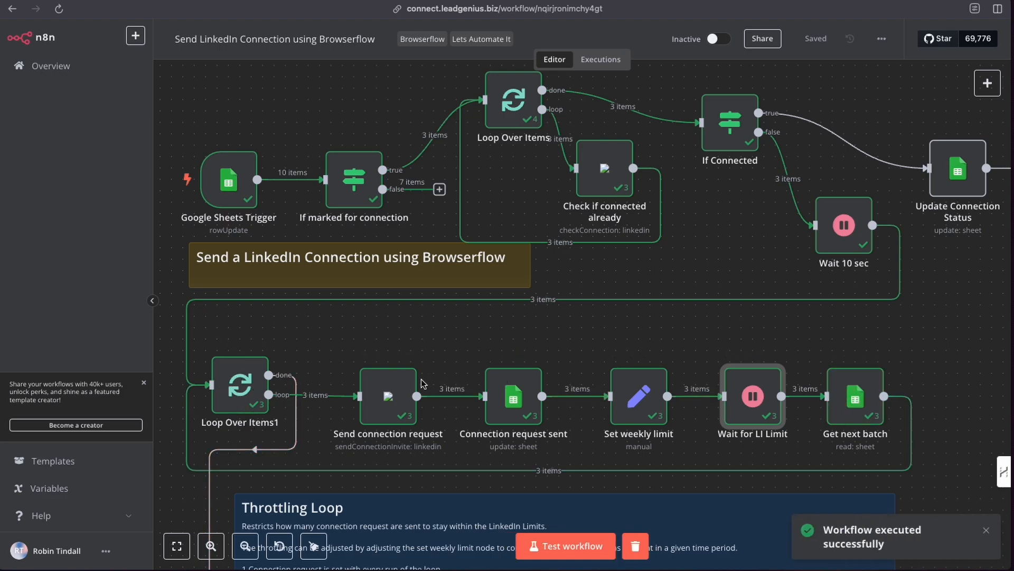
pyautogui.click(387, 401)
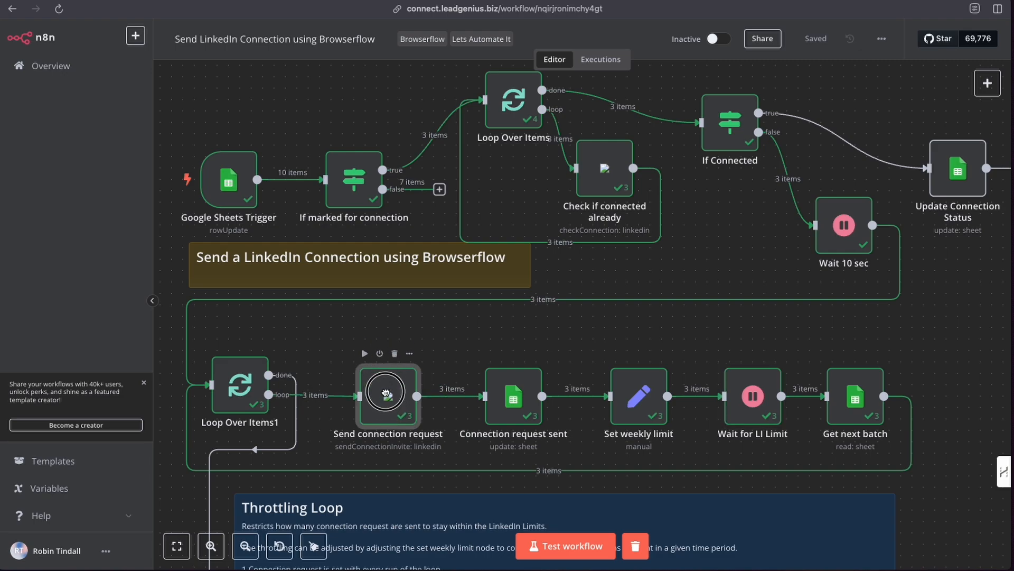
pyautogui.click(513, 399)
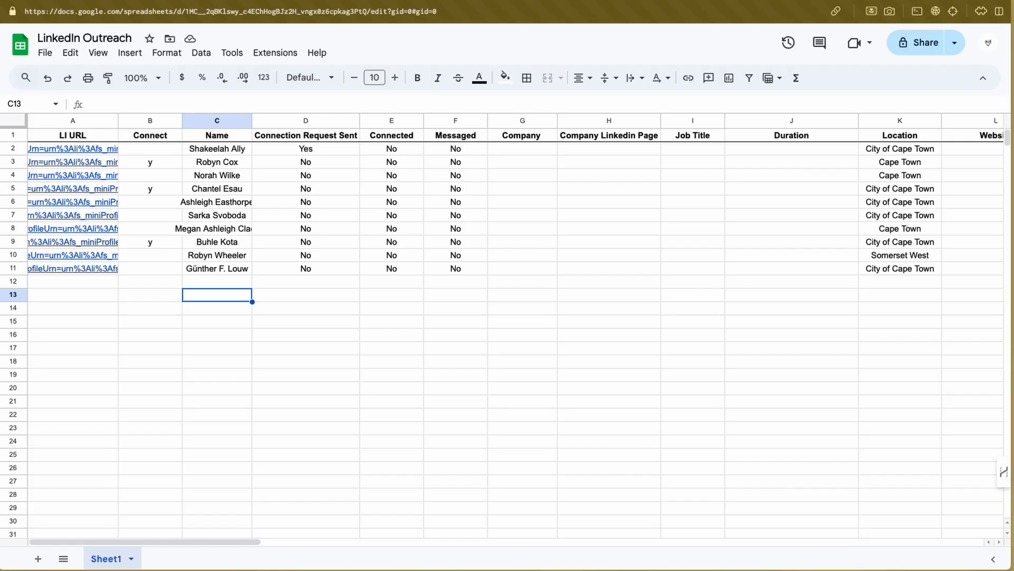
# - Switch to the LinkedIn Outreach sheet and check the Connection Request Sent values for the contacts marked y
pyautogui.click(313, 162)
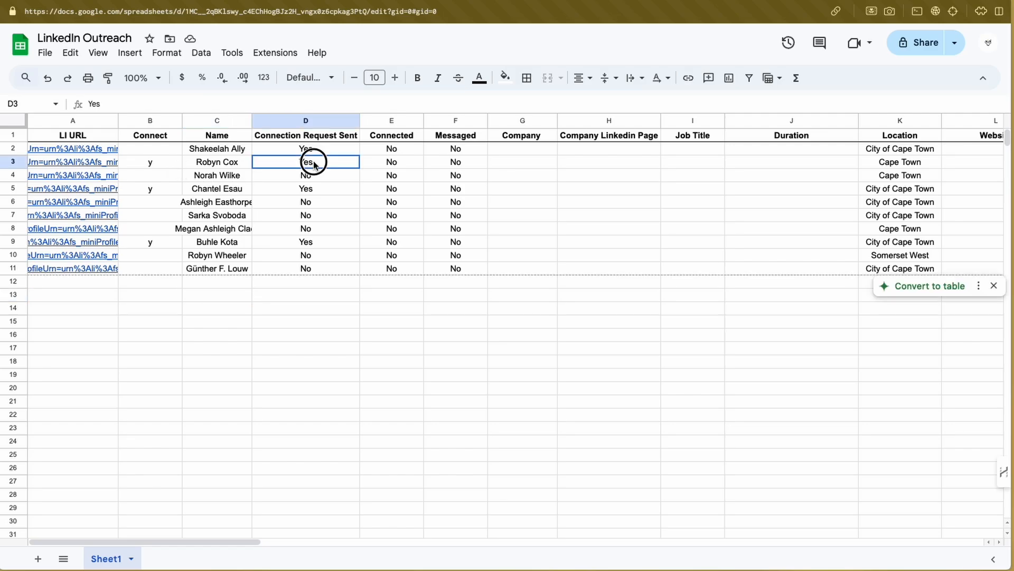
pyautogui.hscroll(1, 313, 161)
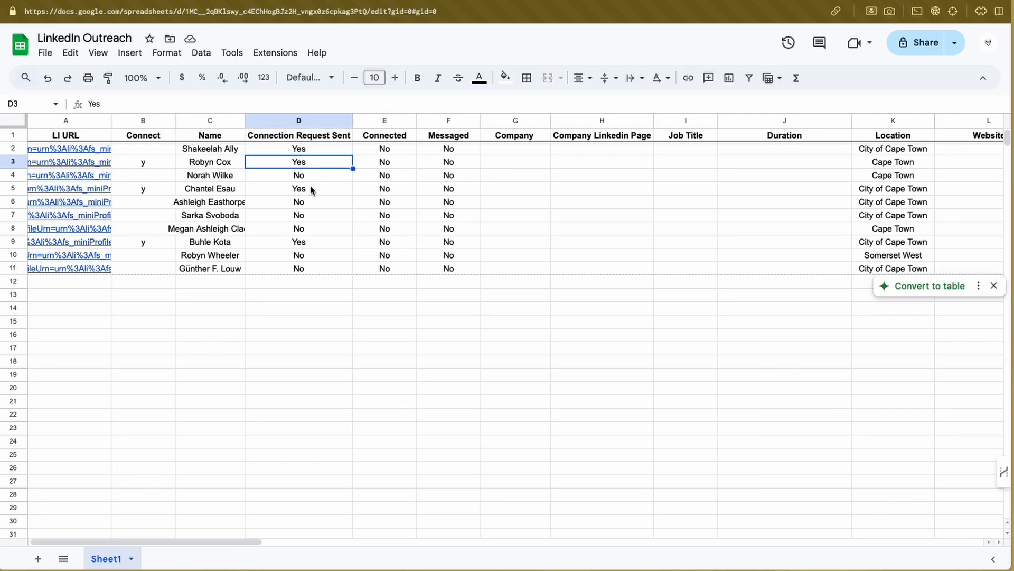
pyautogui.click(310, 189)
pyautogui.click(306, 243)
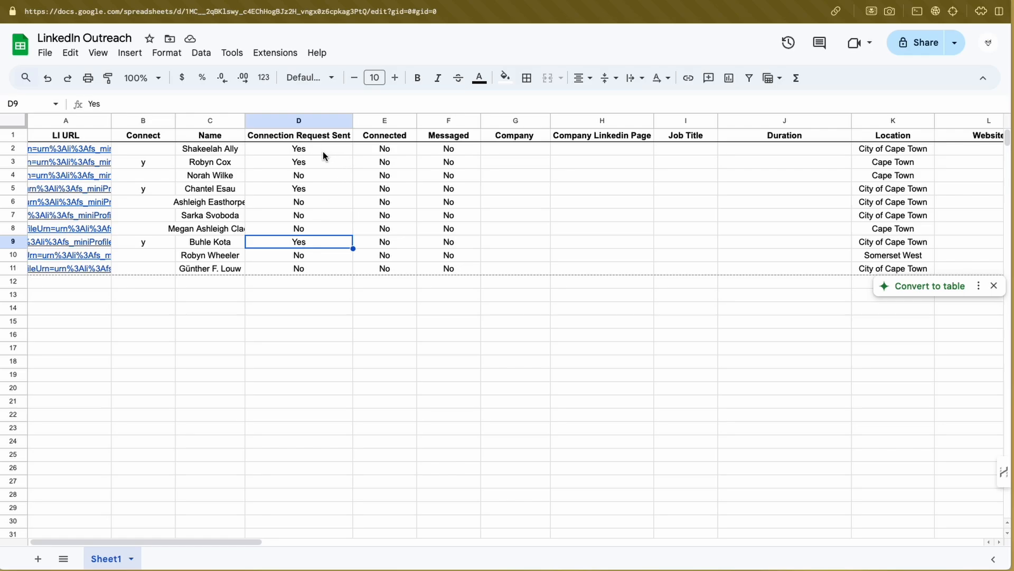
pyautogui.hscroll(-1, 324, 157)
pyautogui.hscroll(-1, 322, 151)
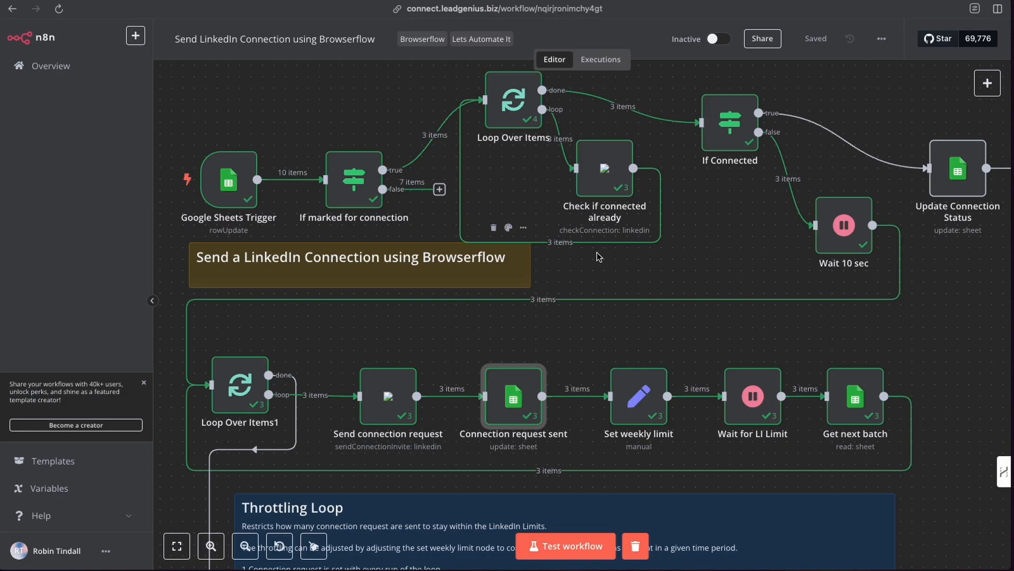
# - Open the n8n workflow "Check for new LinkedIn connections and send a message via Browserflow" and look over its nodes
pyautogui.hotkey('ctrl', 'Tab')
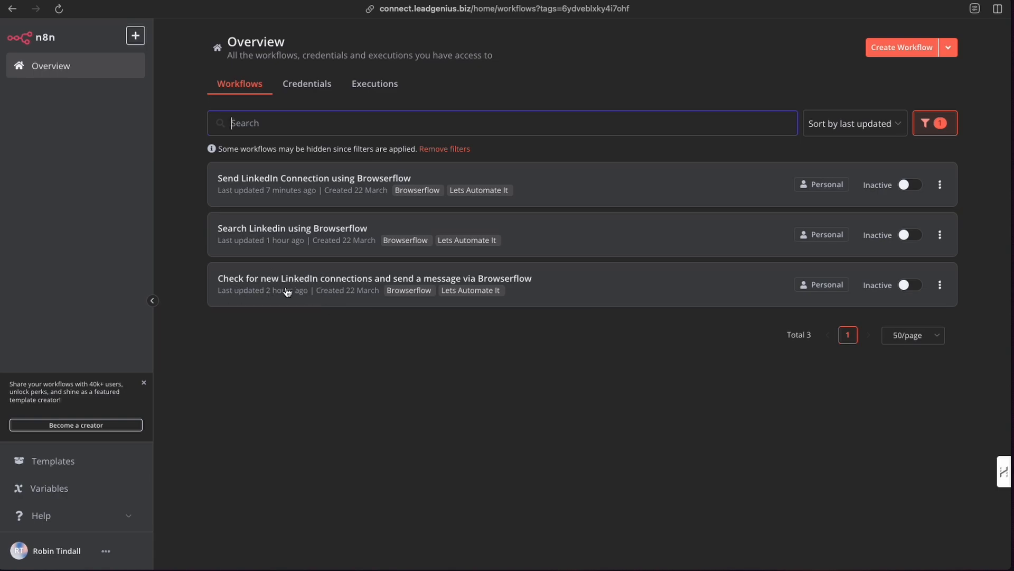
pyautogui.click(319, 288)
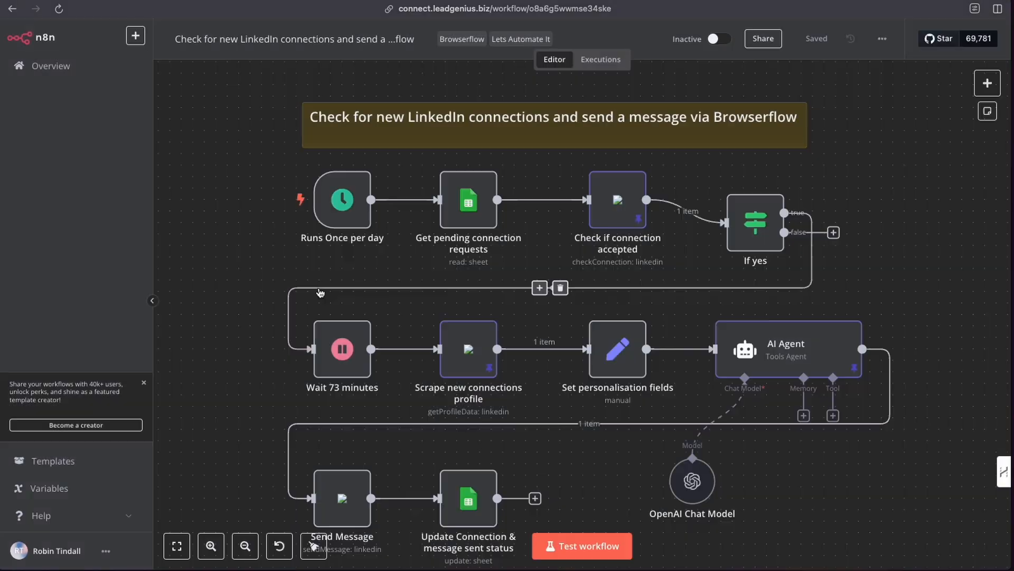
pyautogui.scroll(-1, 294, 106)
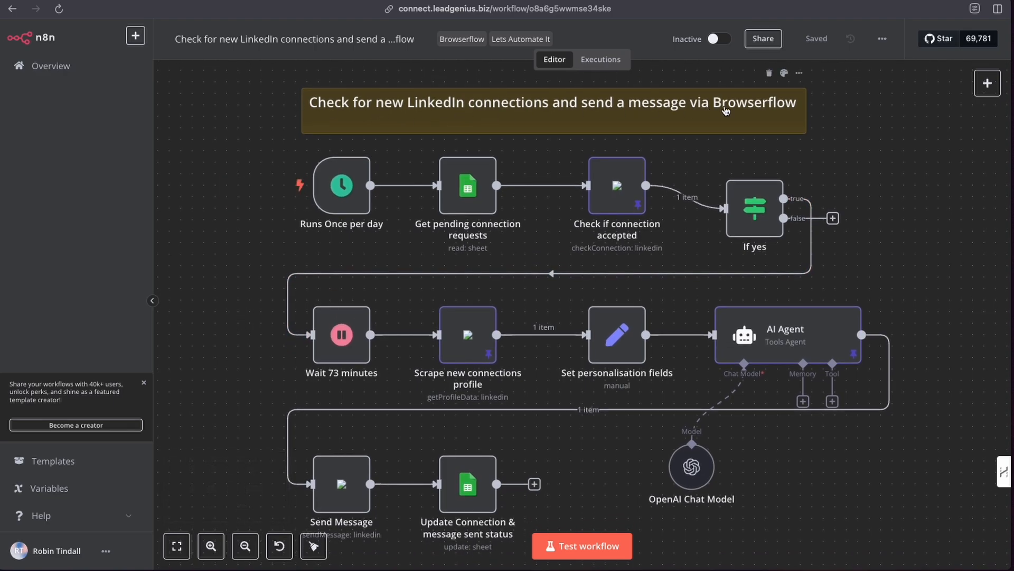
pyautogui.hscroll(-1, 726, 110)
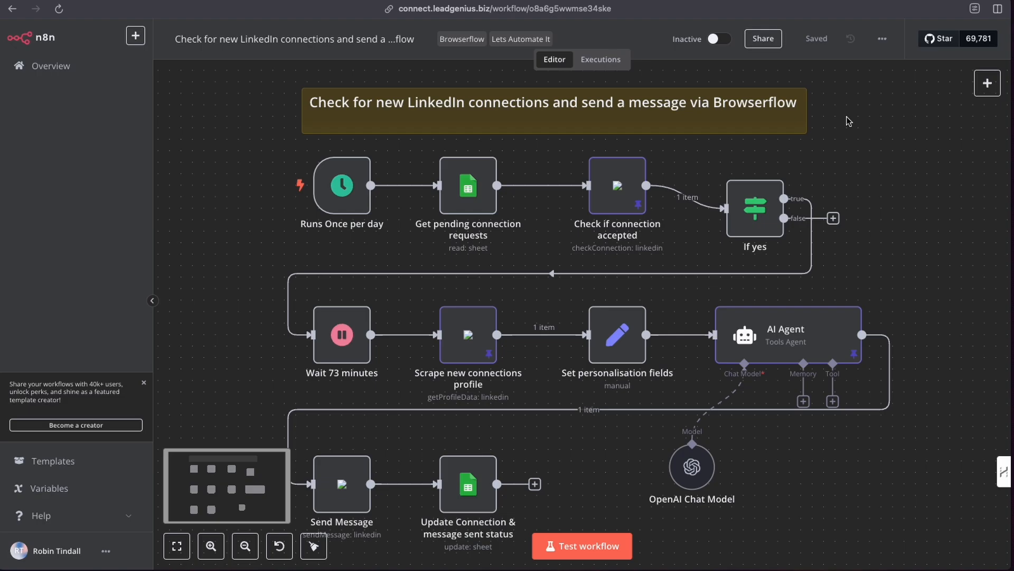
pyautogui.moveTo(370, 186)
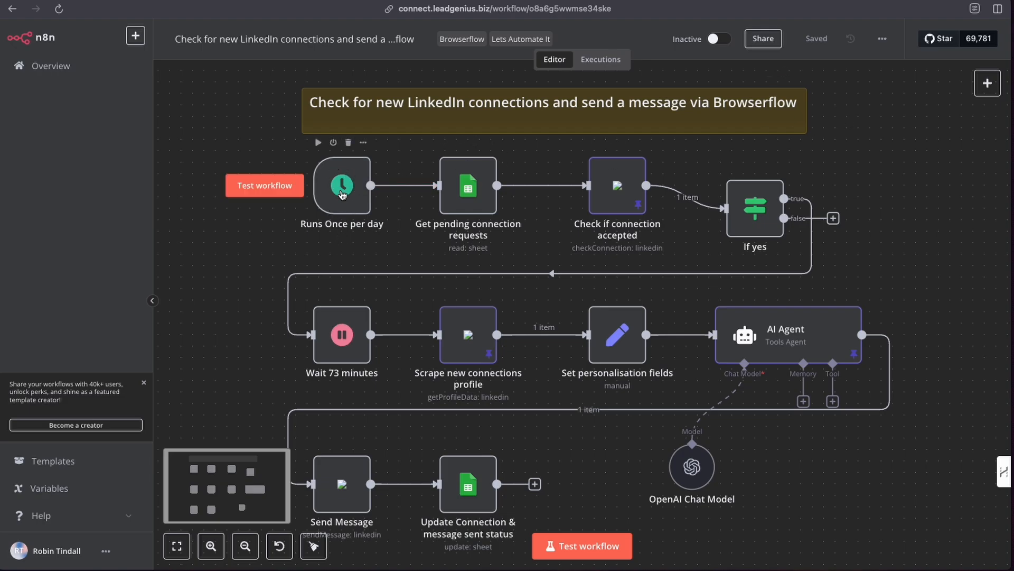
pyautogui.hscroll(-1, 343, 193)
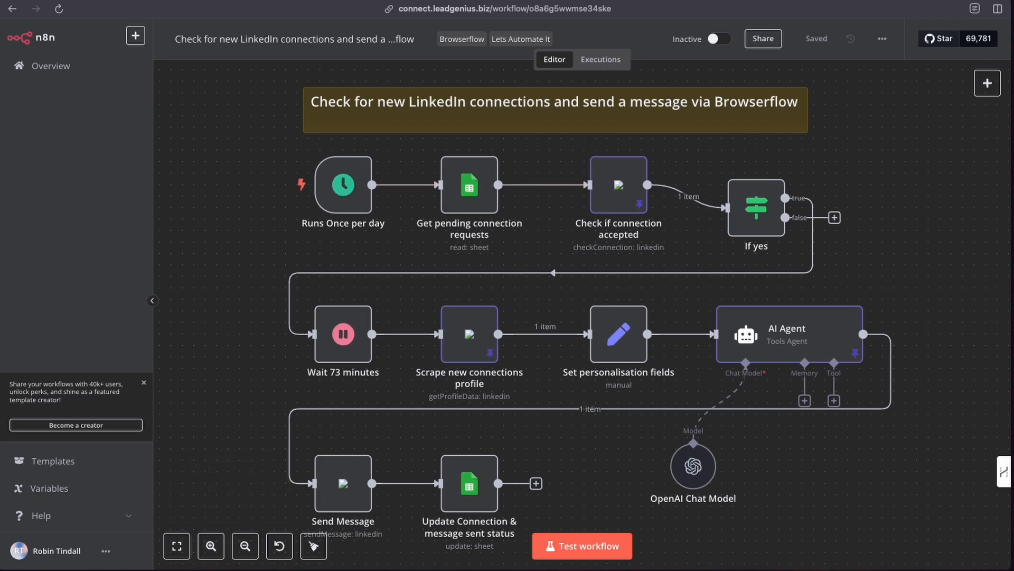
pyautogui.click(980, 87)
pyautogui.write('timer')
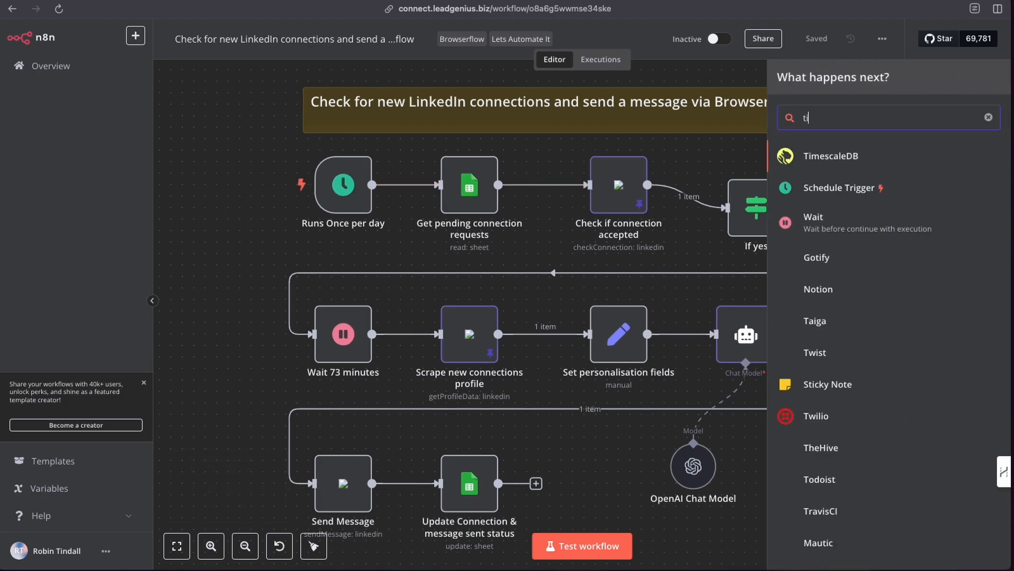
pyautogui.press('BackSpace')
pyautogui.press('BackSpace')
pyautogui.press('BackSpace')
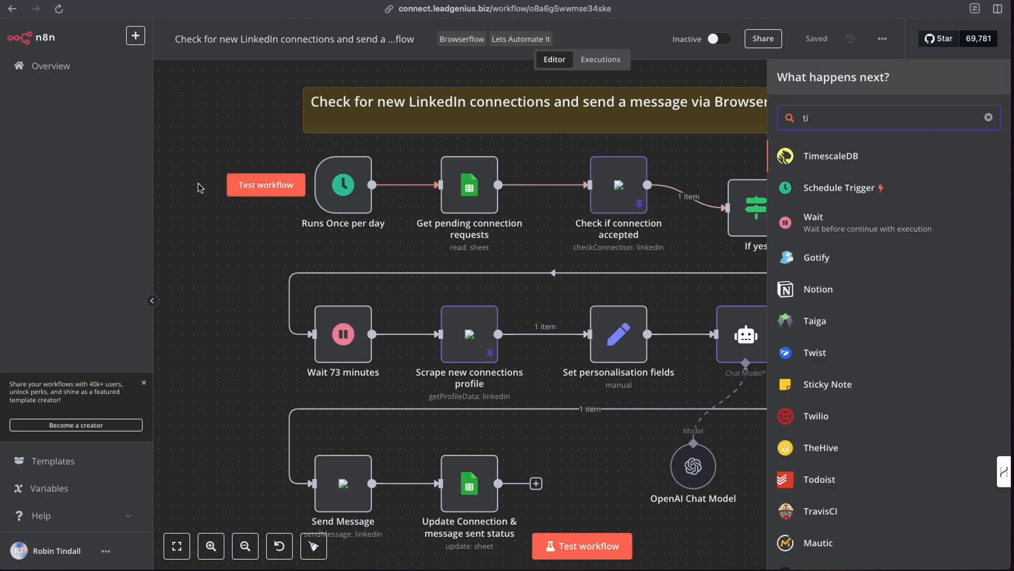
pyautogui.click(233, 260)
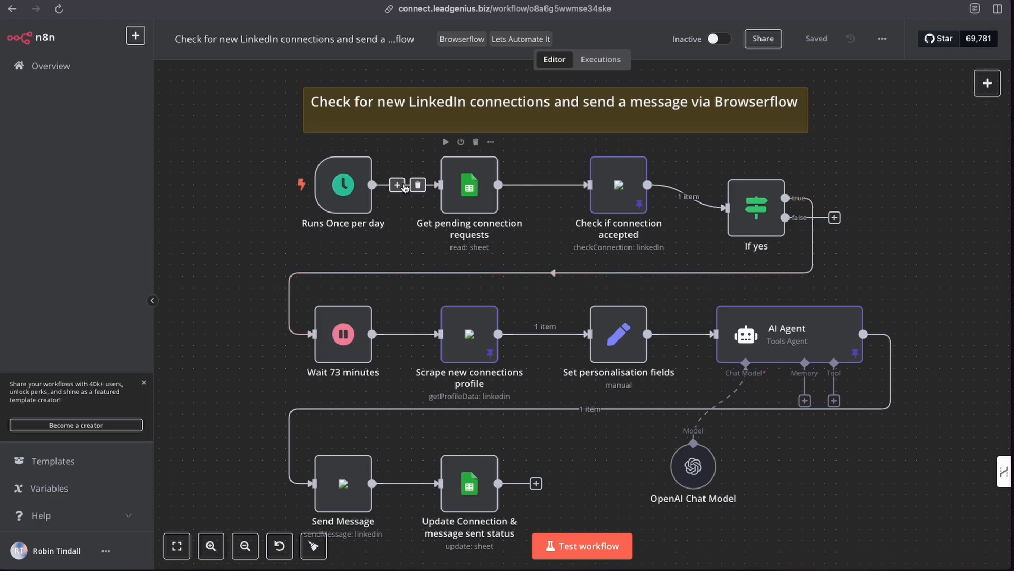
# - Review the schedule rules of the Runs Once per day trigger, close it, and point out the Check if connection accepted node
pyautogui.doubleClick(344, 188)
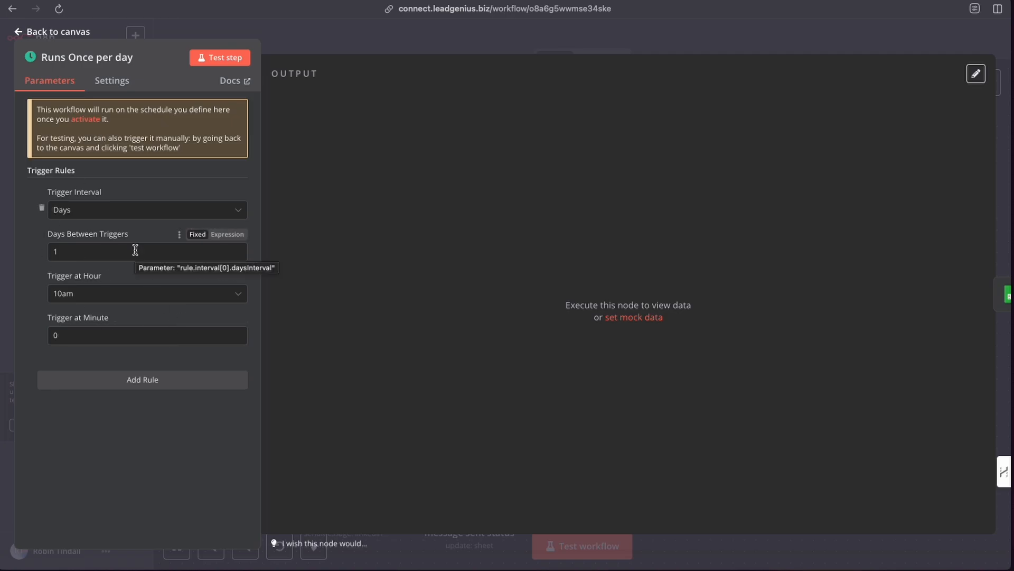
pyautogui.click(287, 37)
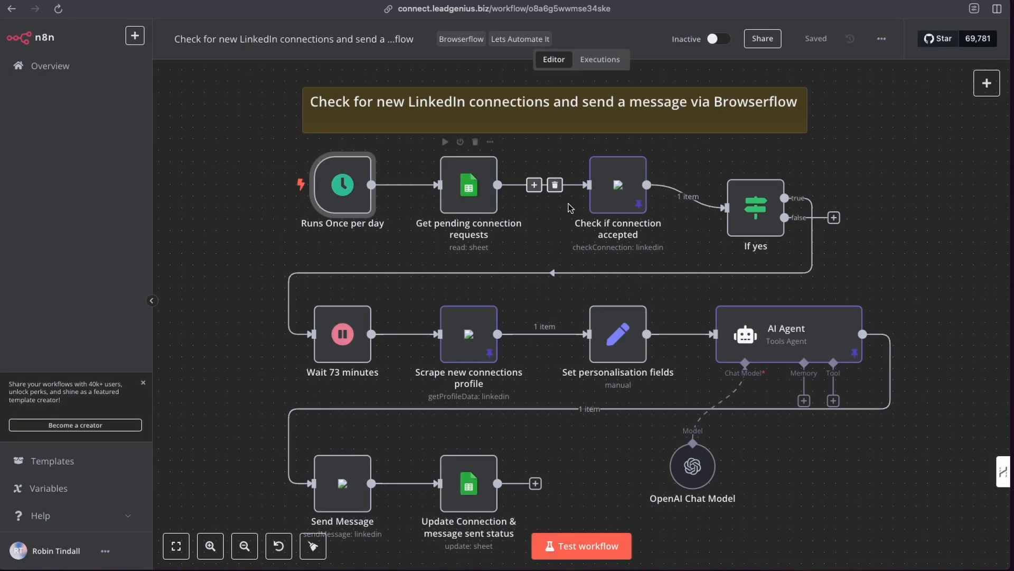
pyautogui.click(619, 193)
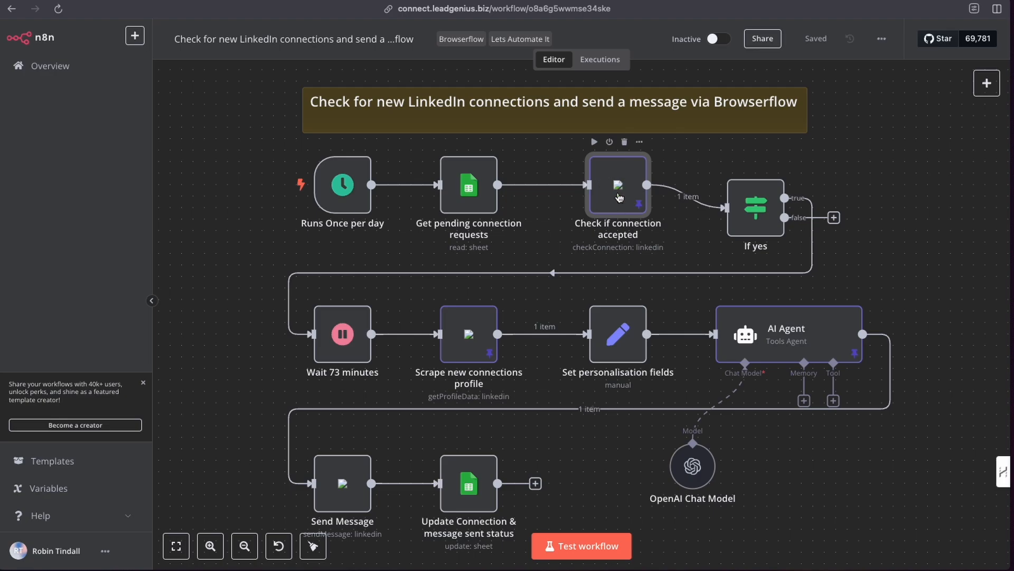
pyautogui.click(616, 197)
pyautogui.click(339, 190)
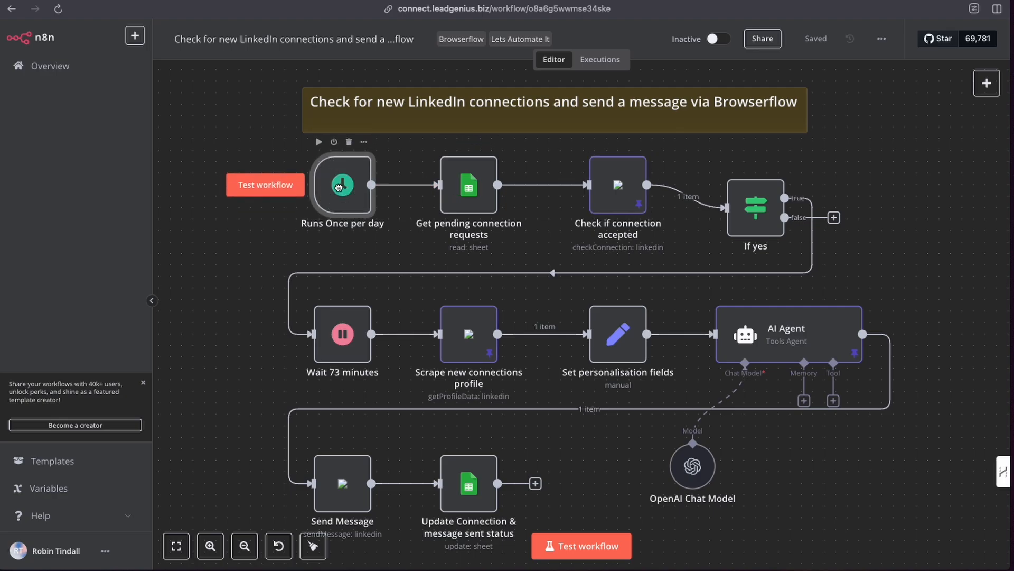
# - Open the Get pending connection requests node and review its document, sheet and filter settings
pyautogui.doubleClick(477, 194)
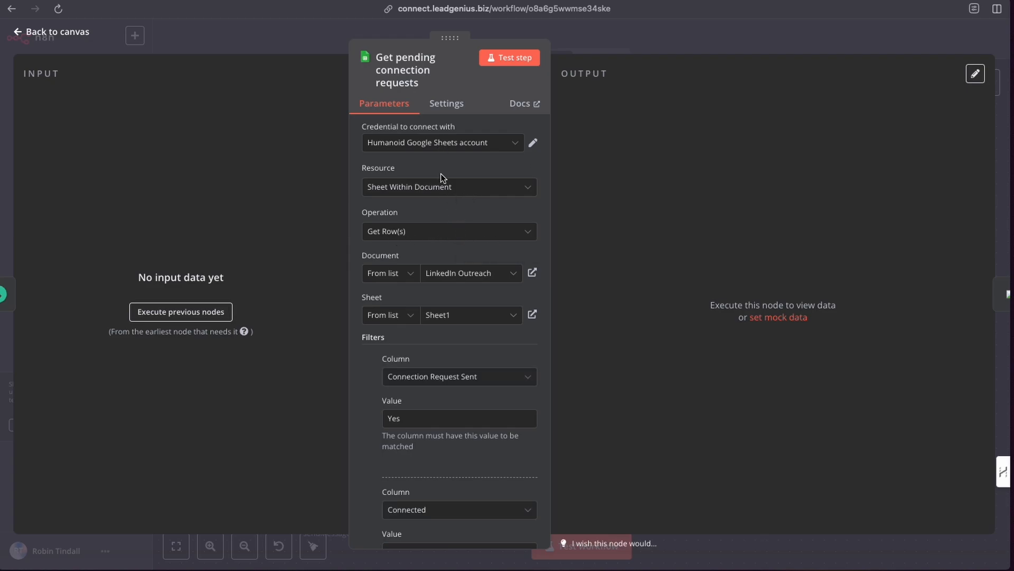
pyautogui.scroll(-3, 449, 227)
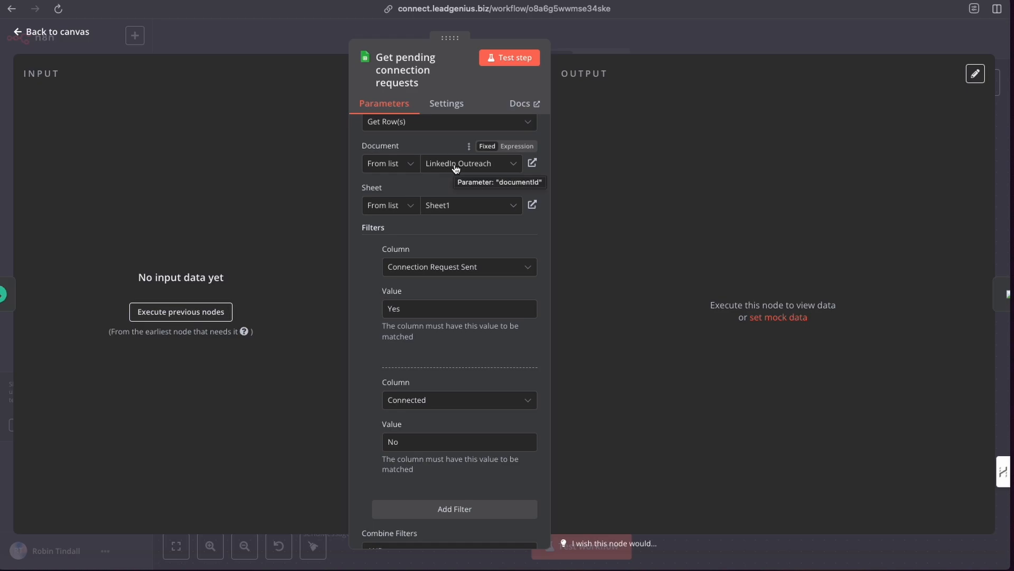
pyautogui.scroll(-2, 448, 220)
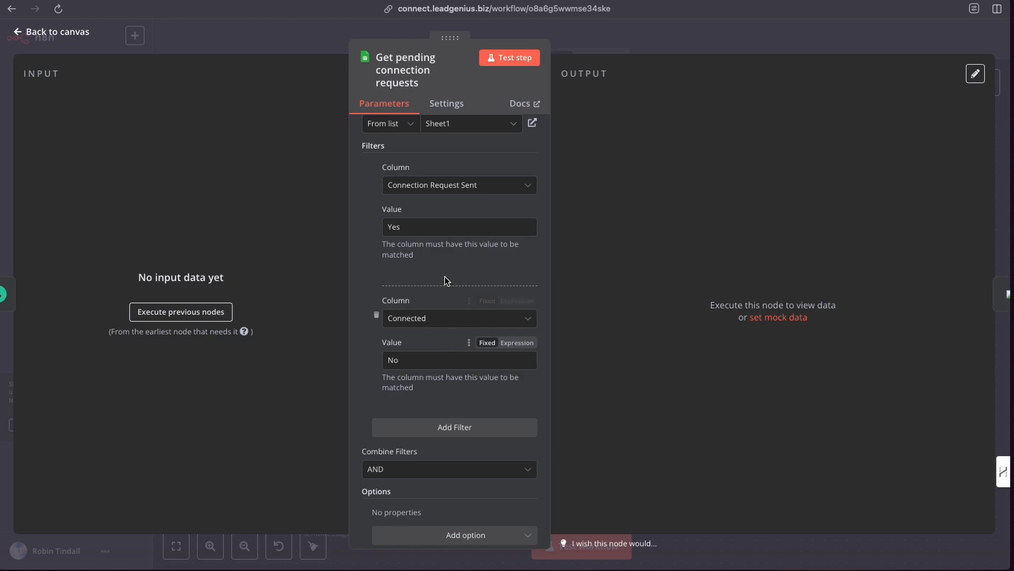
pyautogui.scroll(2, 437, 247)
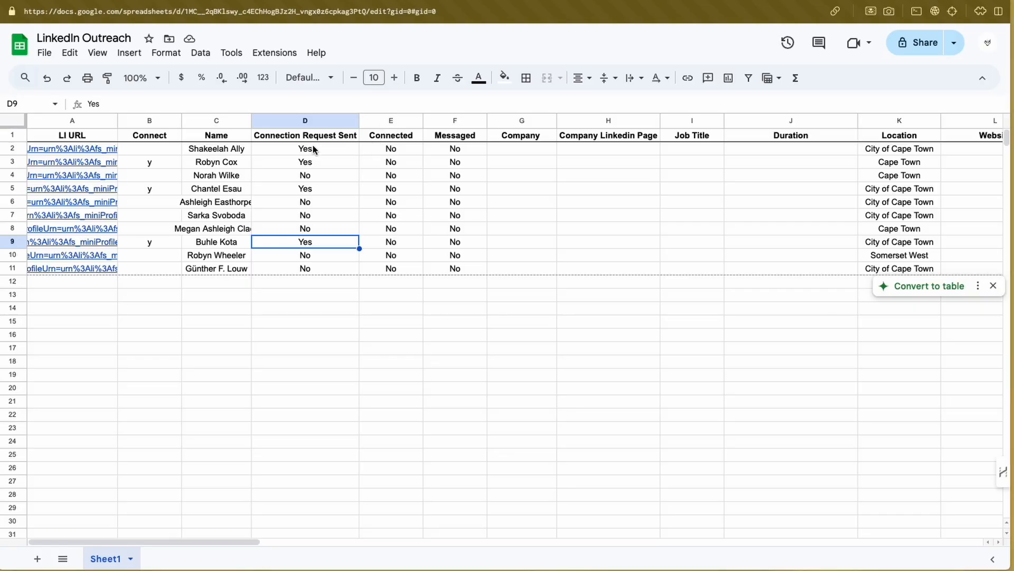
# - In the LinkedIn Outreach sheet, compare the rows marked Yes and No under Connection Request Sent
pyautogui.click(314, 153)
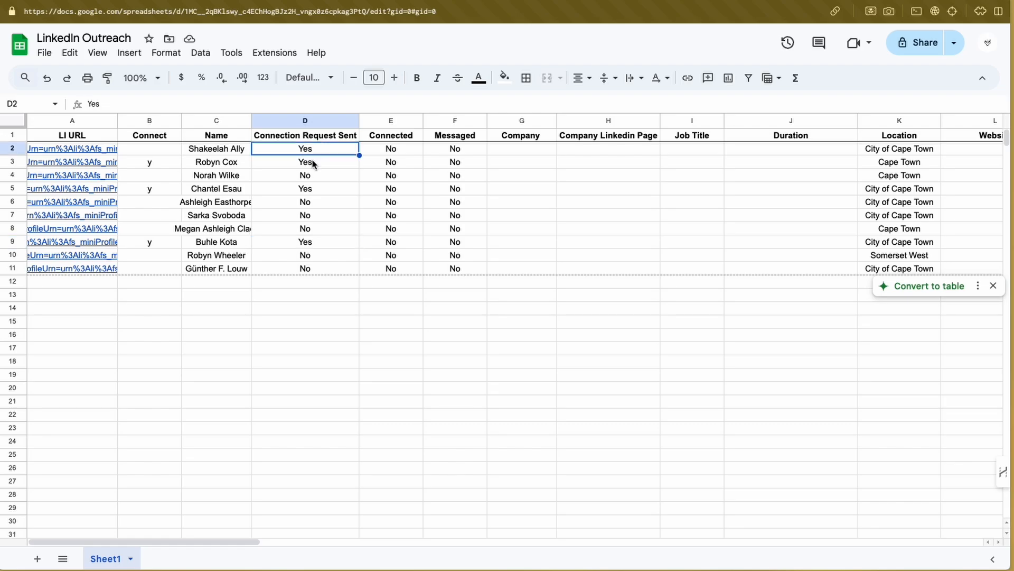
pyautogui.click(312, 164)
pyautogui.click(310, 188)
pyautogui.click(309, 243)
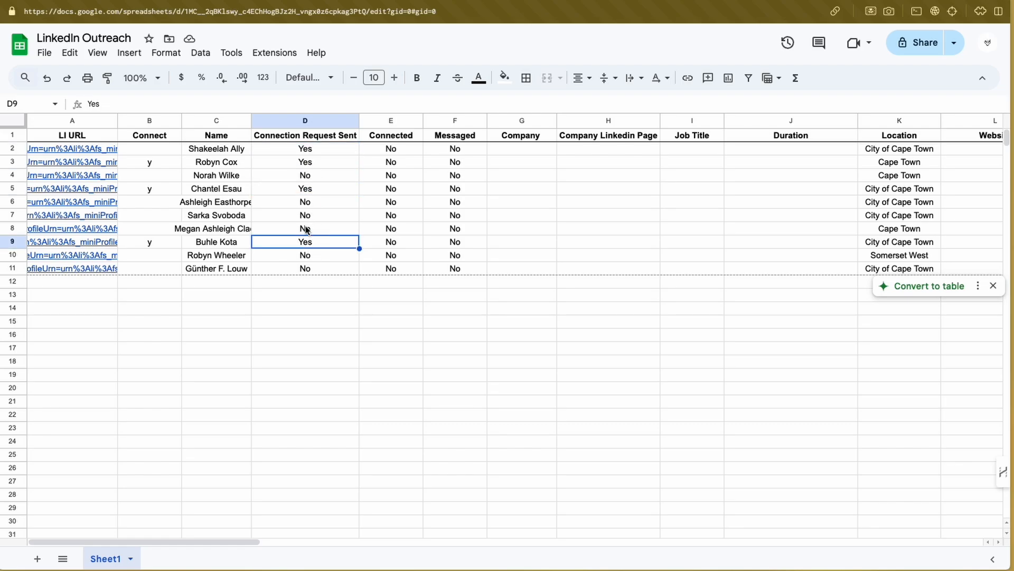
pyautogui.click(308, 228)
pyautogui.click(306, 216)
pyautogui.click(306, 203)
pyautogui.click(307, 228)
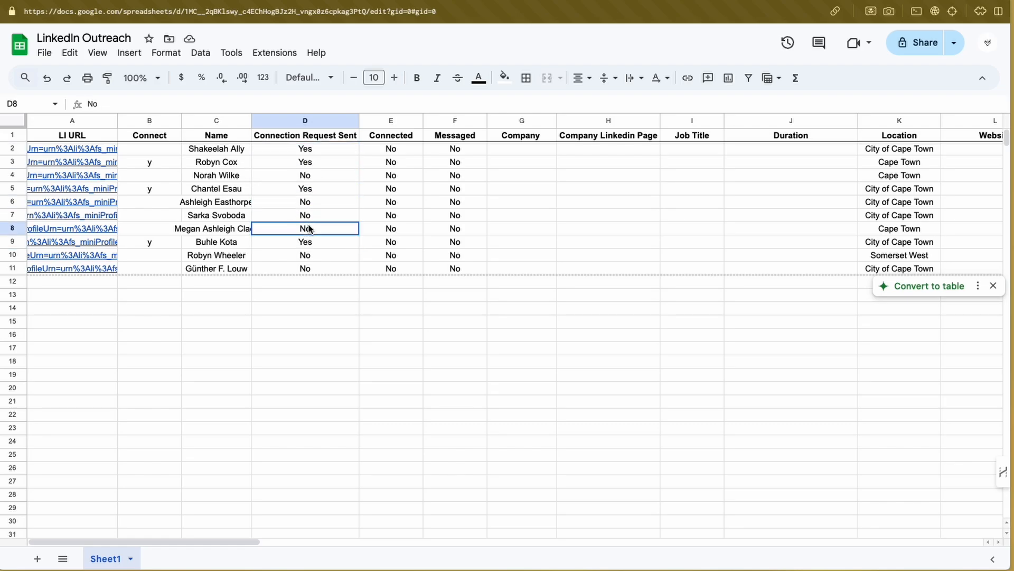
pyautogui.click(309, 217)
pyautogui.click(304, 202)
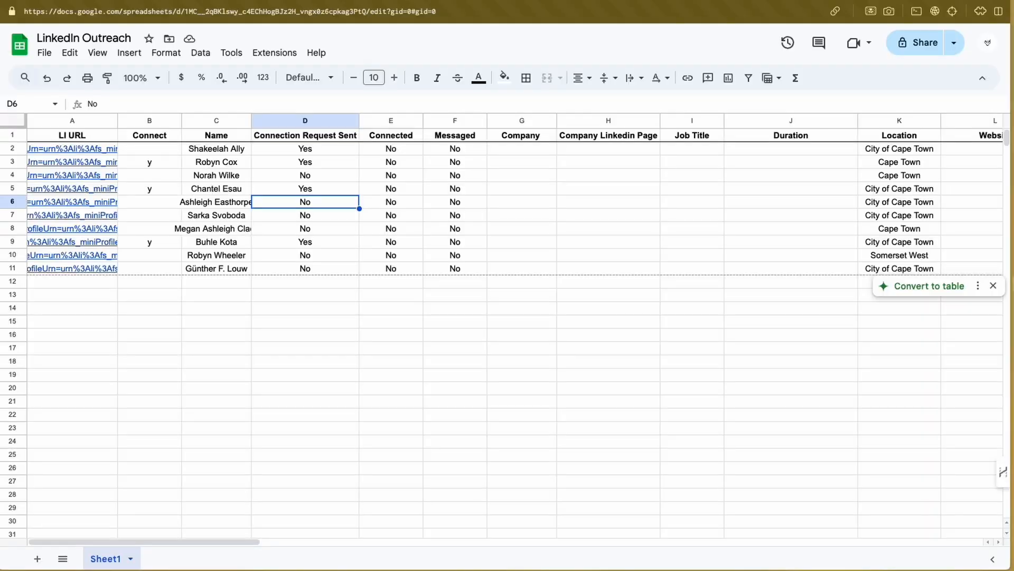
# - Check the values in the sheet's Connected column against the node's second filter
pyautogui.click(396, 149)
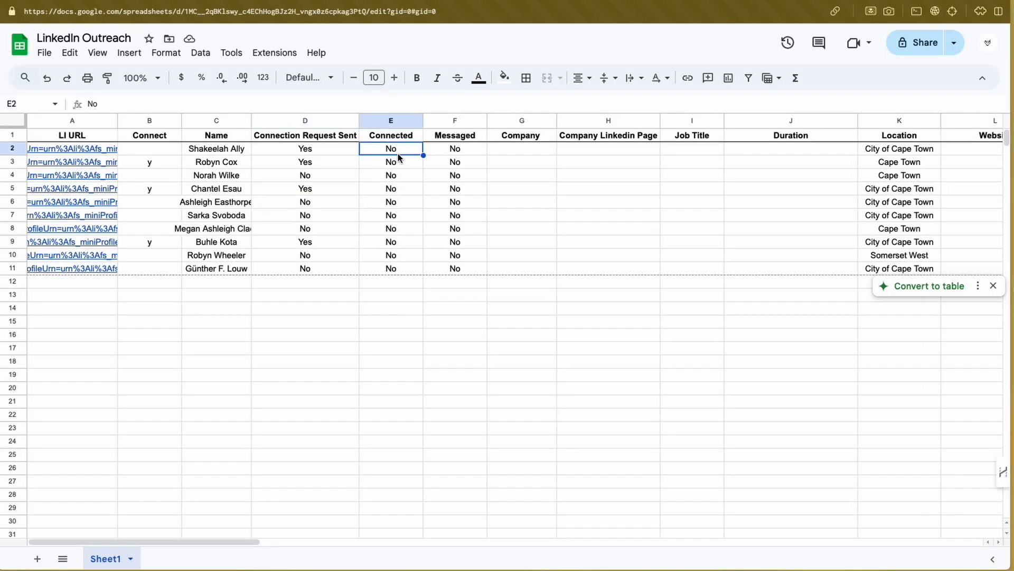
pyautogui.click(399, 175)
pyautogui.click(394, 202)
pyautogui.click(394, 242)
pyautogui.click(397, 268)
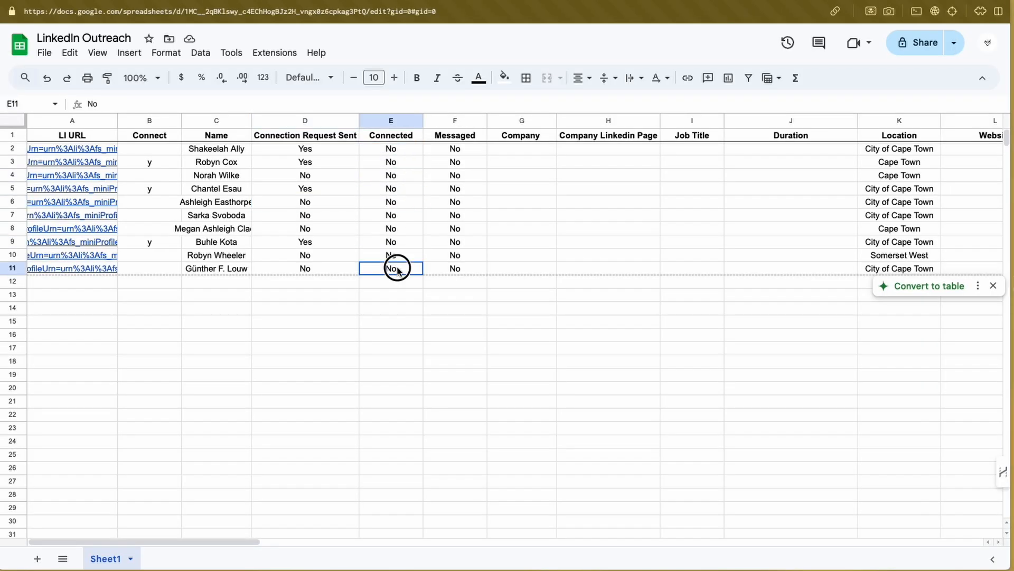
pyautogui.click(400, 243)
pyautogui.click(399, 216)
pyautogui.click(399, 203)
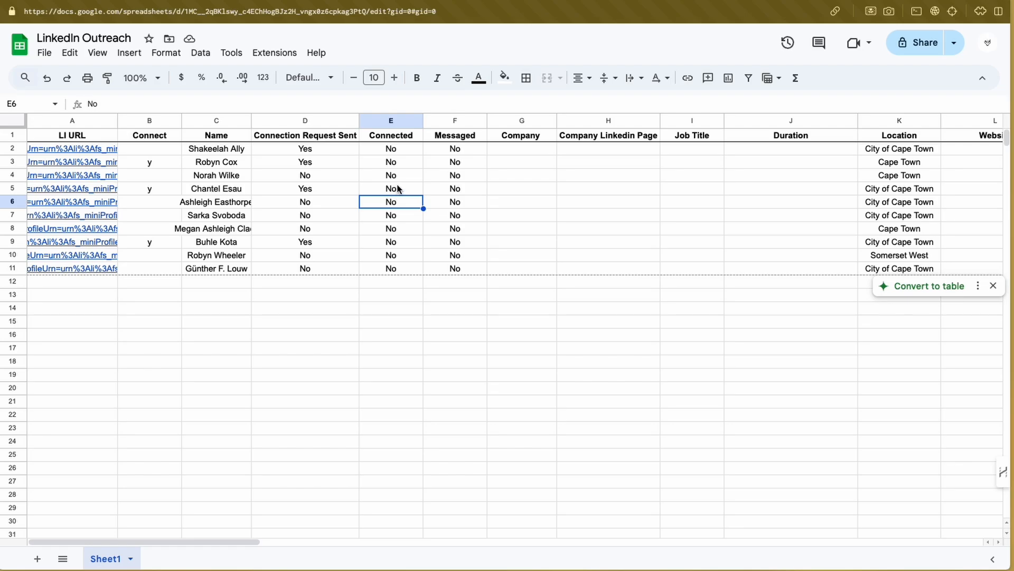
pyautogui.click(398, 189)
pyautogui.click(398, 177)
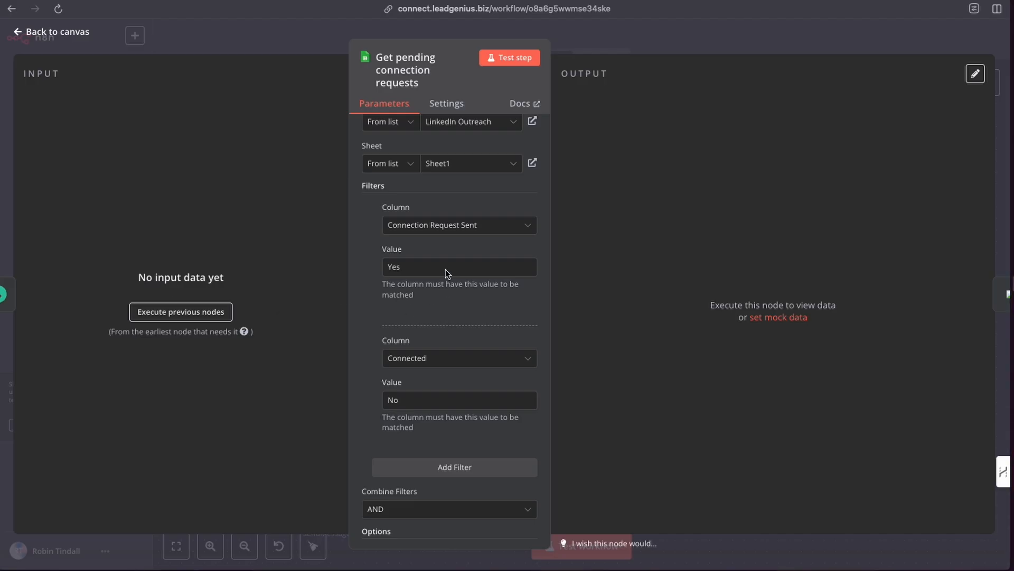
# - Return to the canvas, unpin the Check if connection accepted node's data and execute the workflow up to that node
pyautogui.click(613, 36)
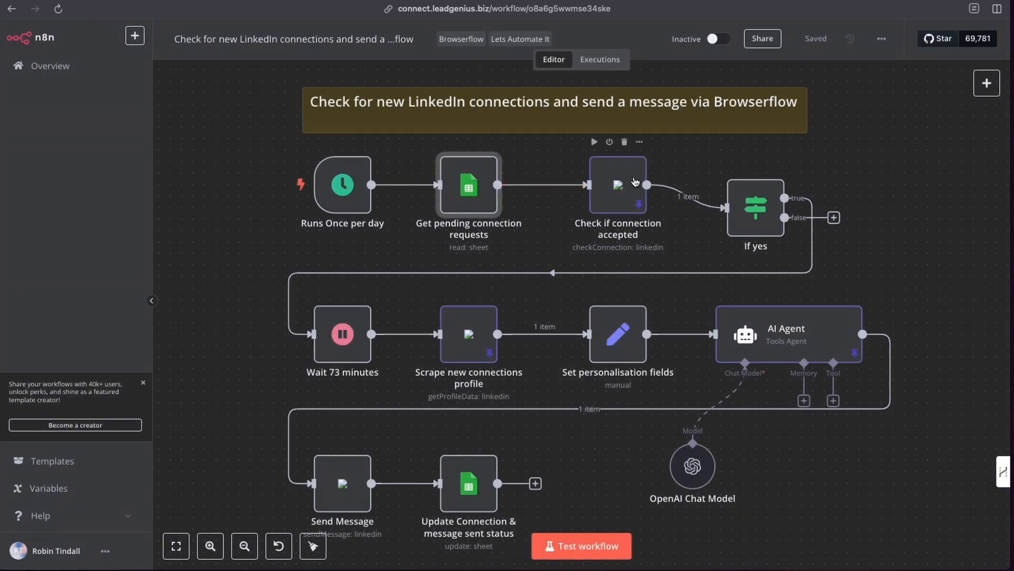
pyautogui.rightClick(626, 195)
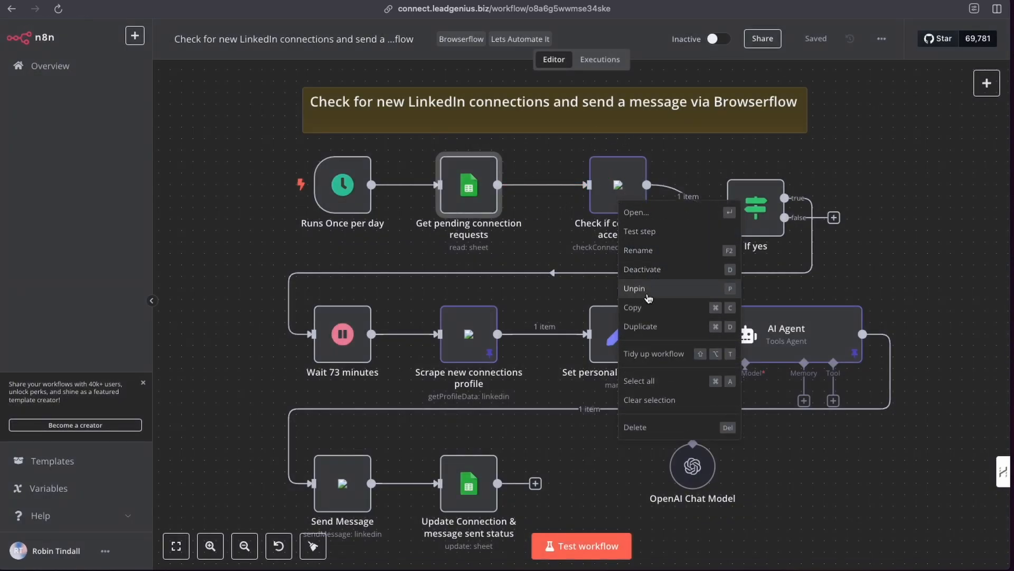
pyautogui.click(639, 290)
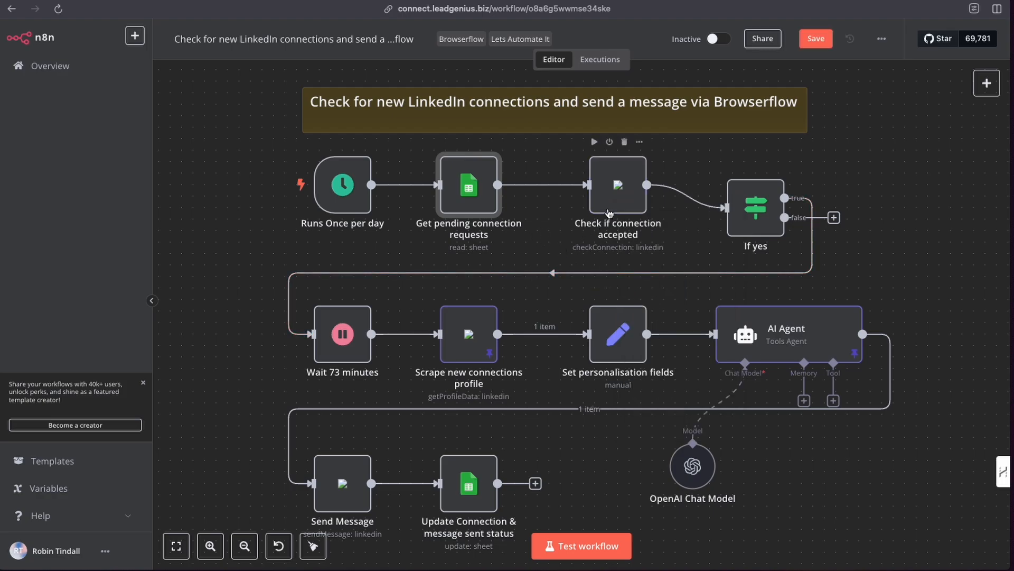
pyautogui.moveTo(594, 147)
pyautogui.moveTo(358, 200)
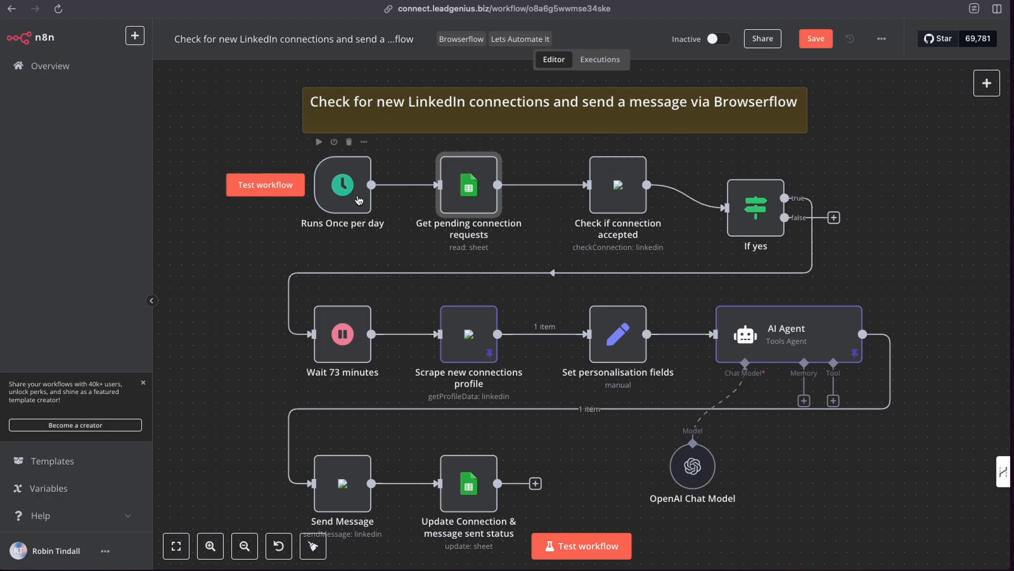
pyautogui.click(594, 142)
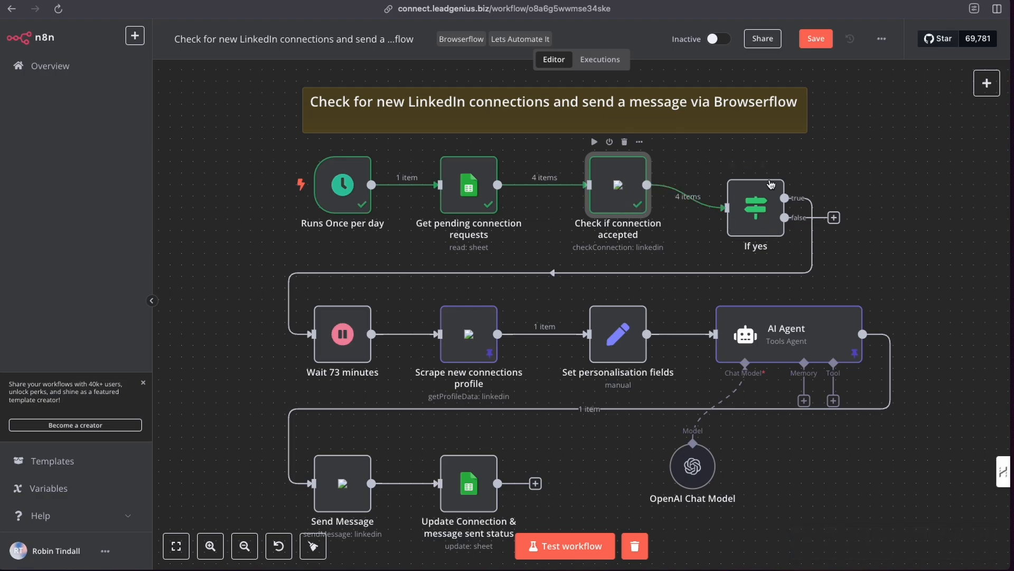
# - Open the If yes node, test its is_connection condition, check the output branches and close it
pyautogui.doubleClick(756, 211)
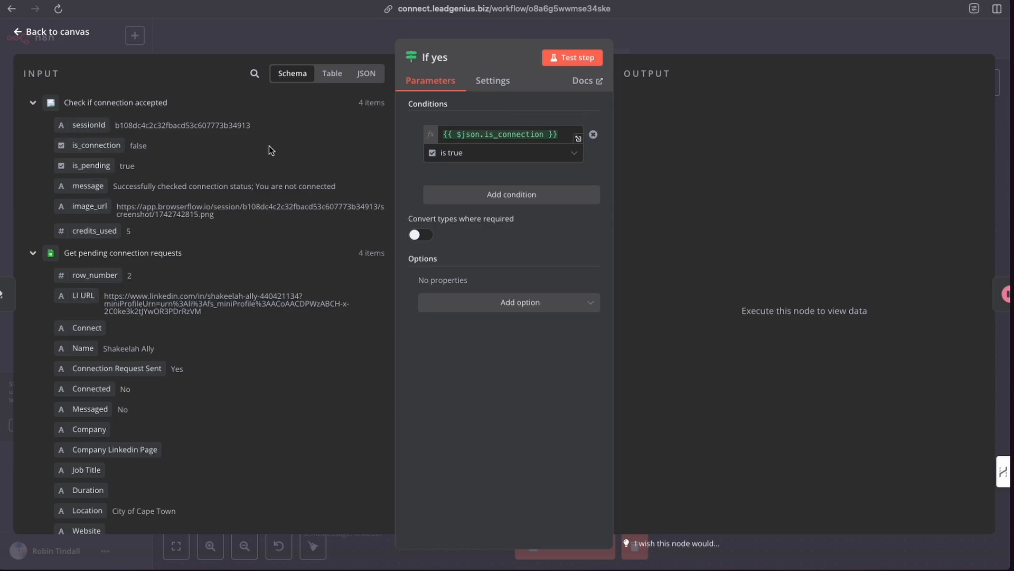
pyautogui.click(575, 59)
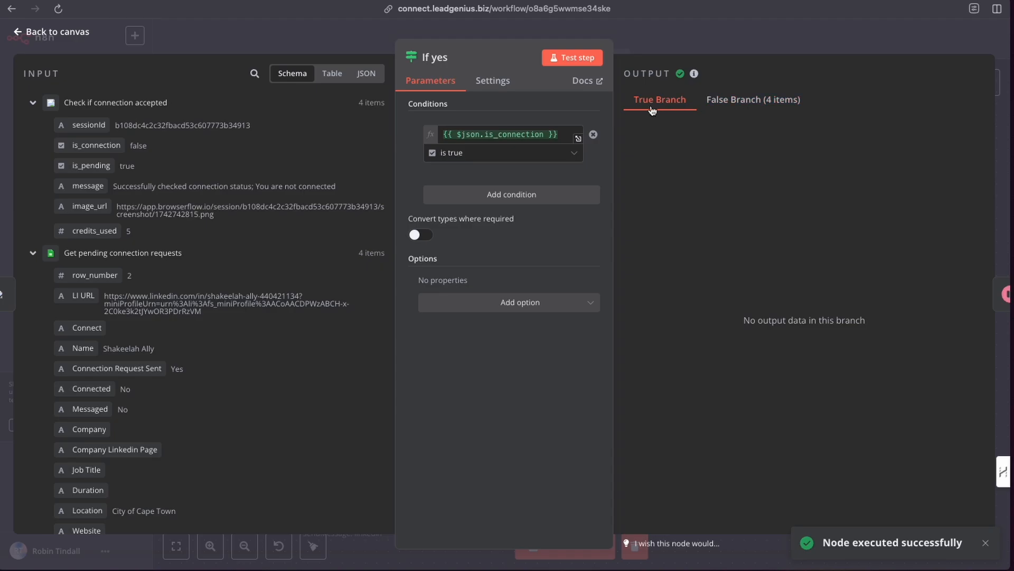
pyautogui.click(701, 33)
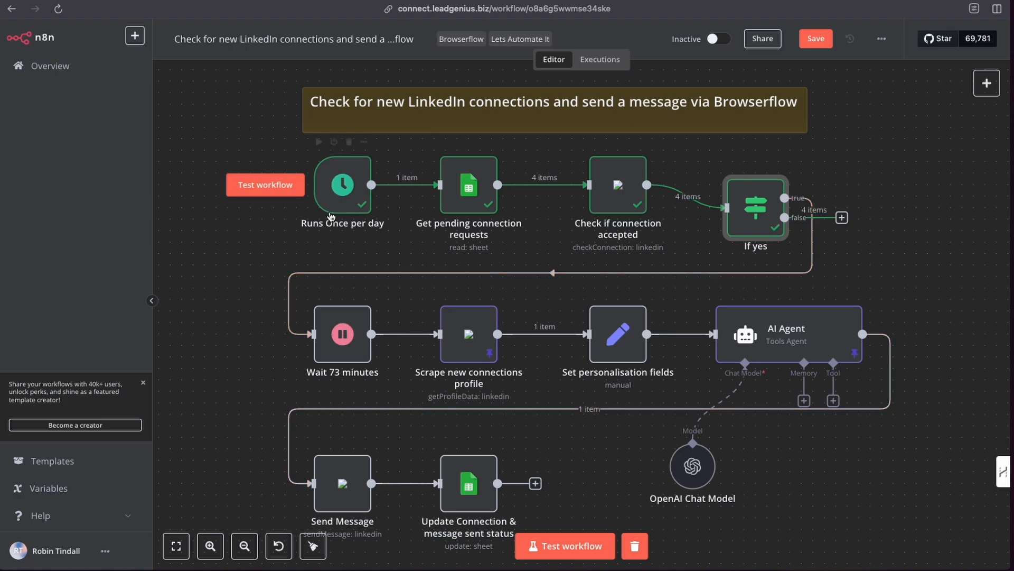
pyautogui.moveTo(337, 193)
pyautogui.mouseDown()
pyautogui.moveTo(338, 171)
pyautogui.moveTo(338, 194)
pyautogui.mouseUp()
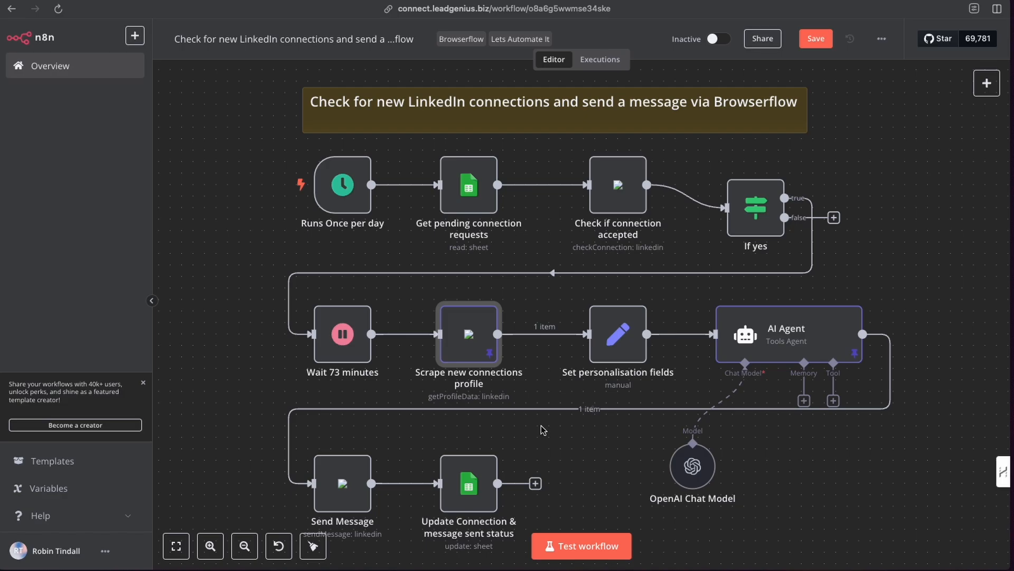
# - In the LinkedIn Outreach sheet, review row 12's Name, Connect, Connection Request Sent and Connected cells, plus the profile detail columns
pyautogui.moveTo(537, 199)
pyautogui.hotkey('ctrl', 'Tab')
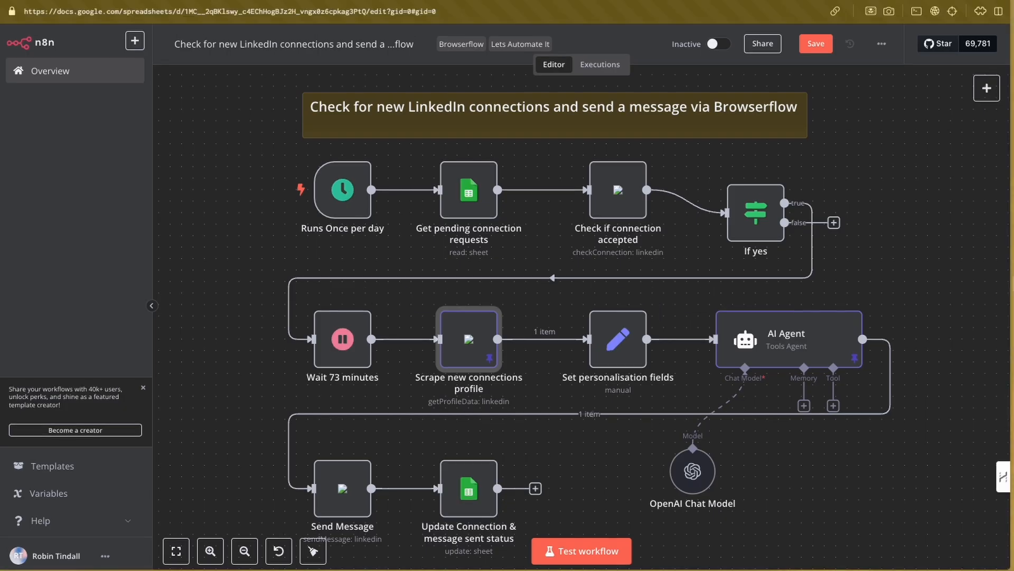
pyautogui.click(215, 285)
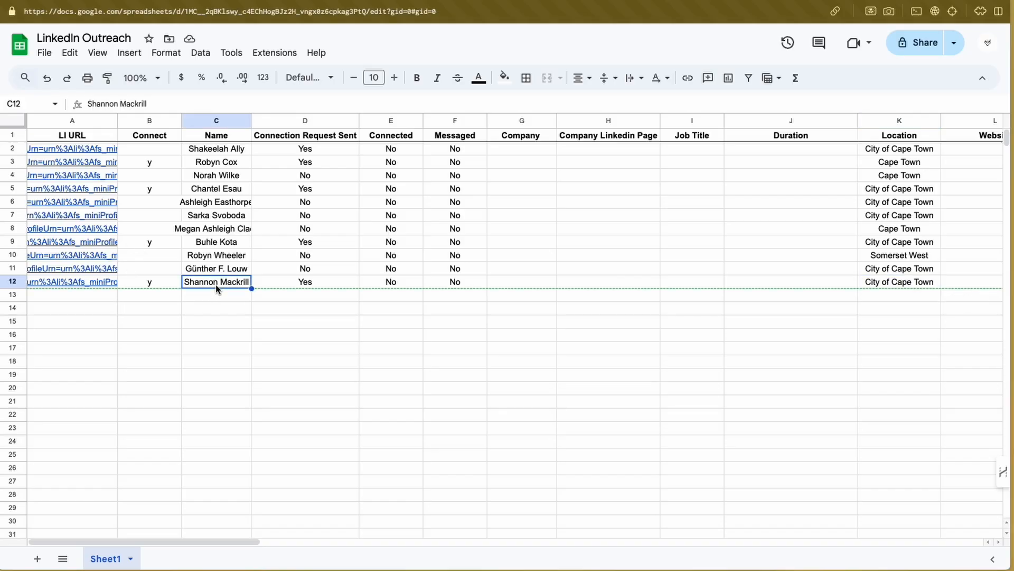
pyautogui.click(151, 283)
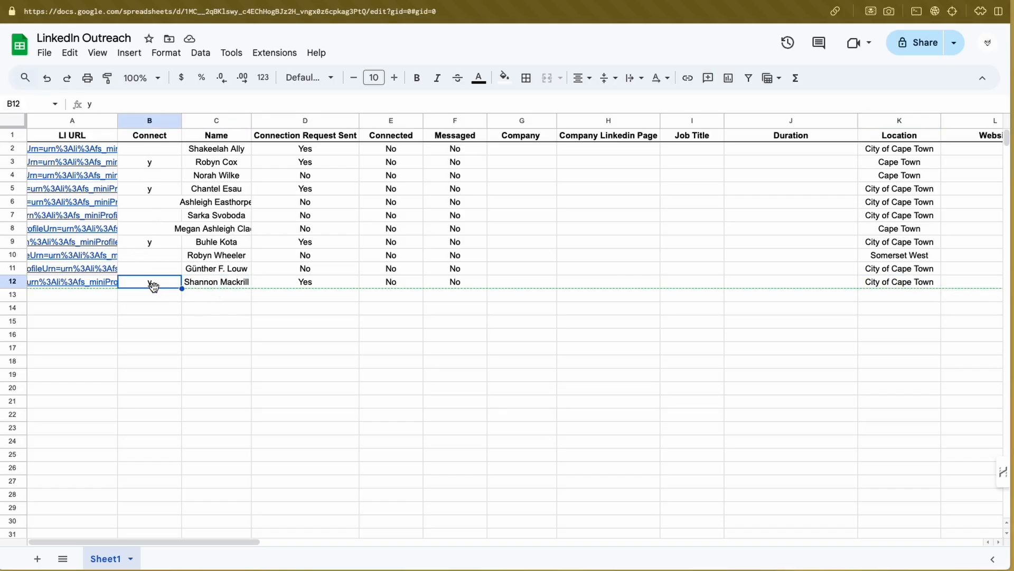
pyautogui.click(318, 285)
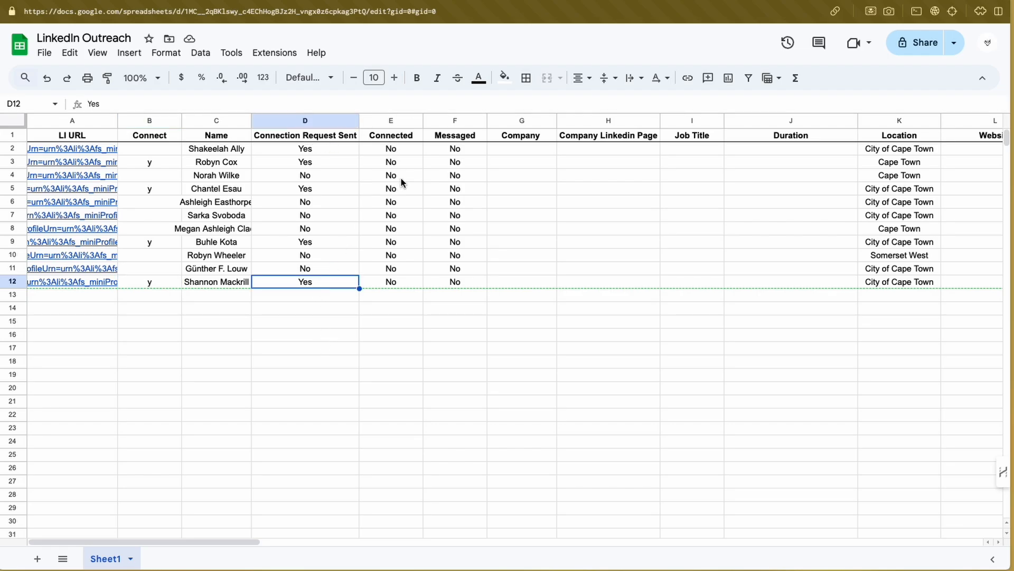
pyautogui.click(391, 281)
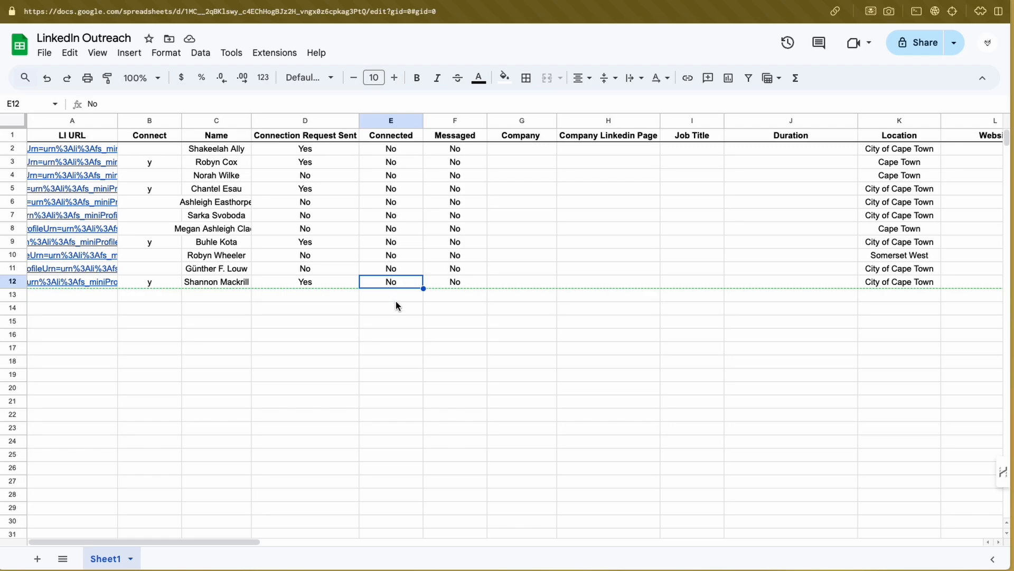
pyautogui.hscroll(15, 680, 286)
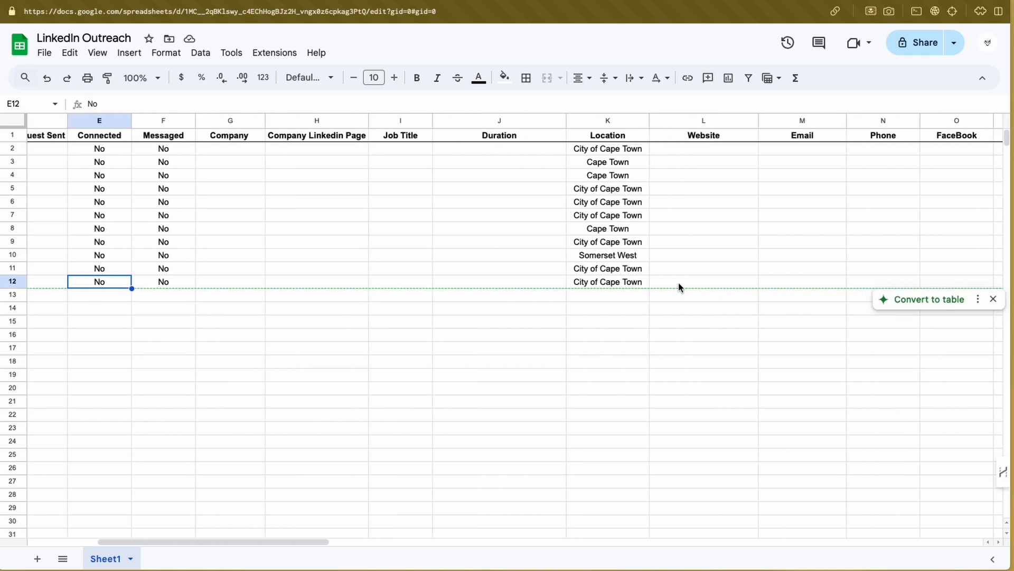
pyautogui.hscroll(-15, 678, 286)
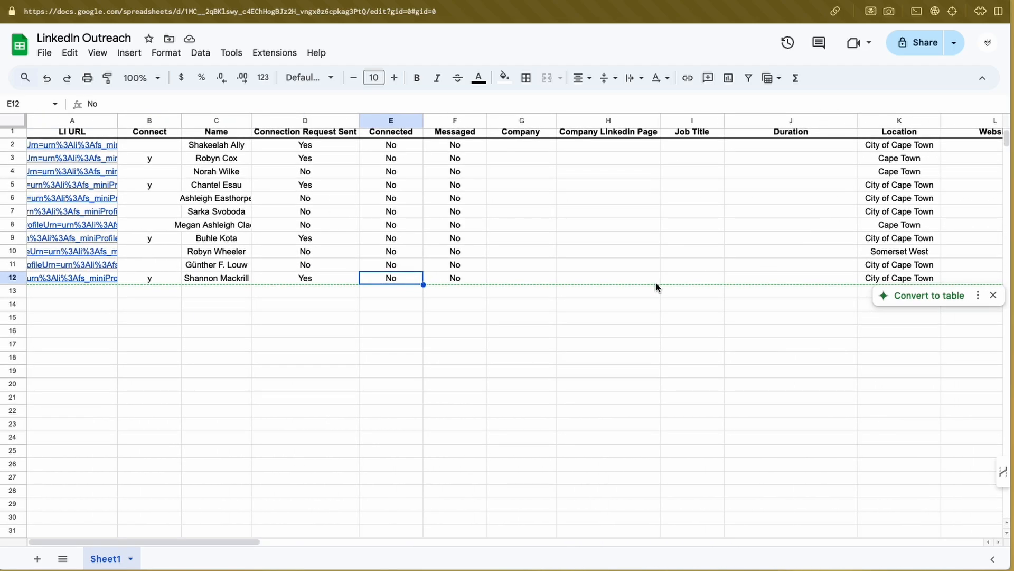
# - Back in the n8n workflow, execute it through the If yes node, review that node's True Branch output and close it
pyautogui.click(608, 334)
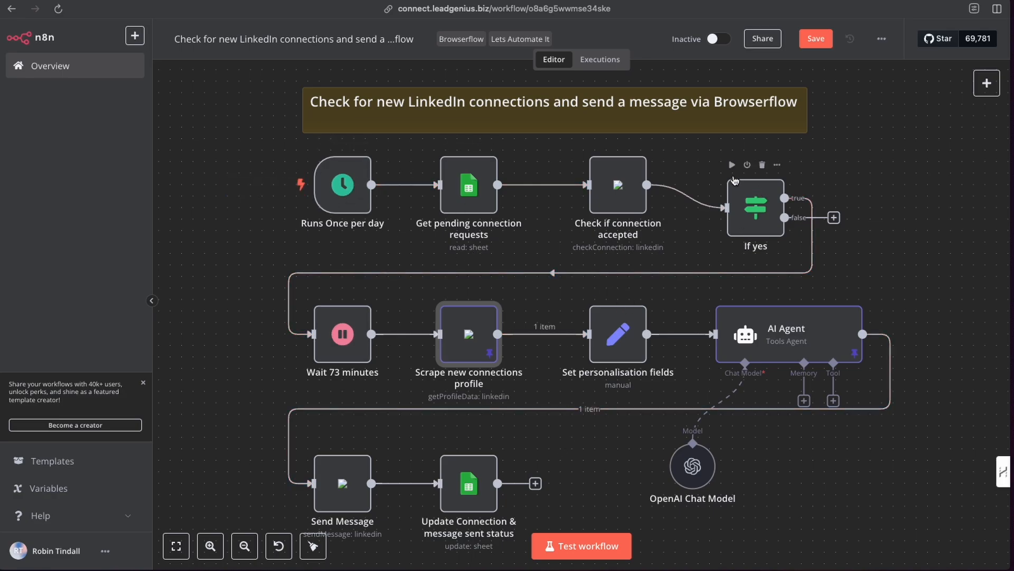
pyautogui.click(733, 165)
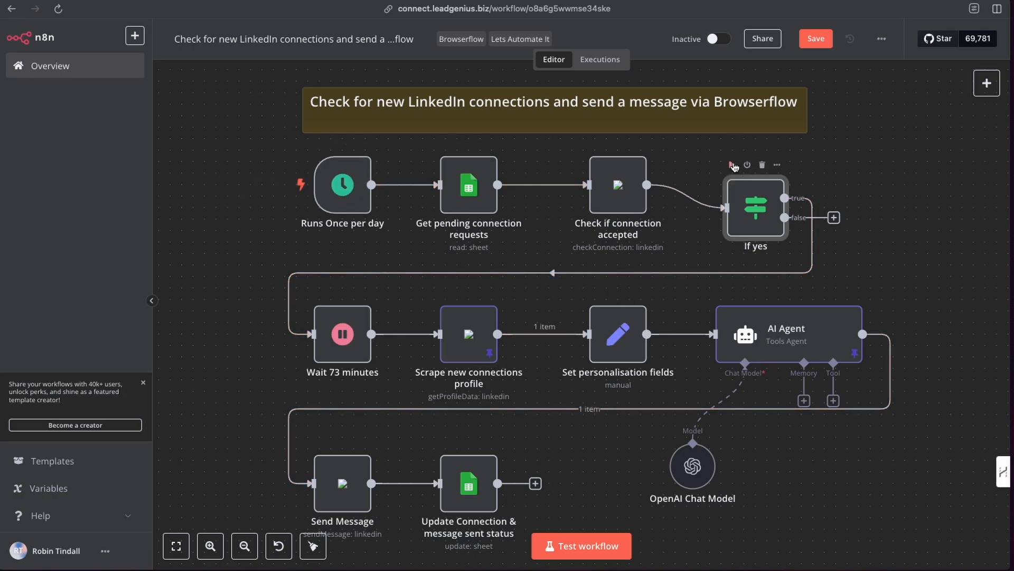
pyautogui.click(733, 165)
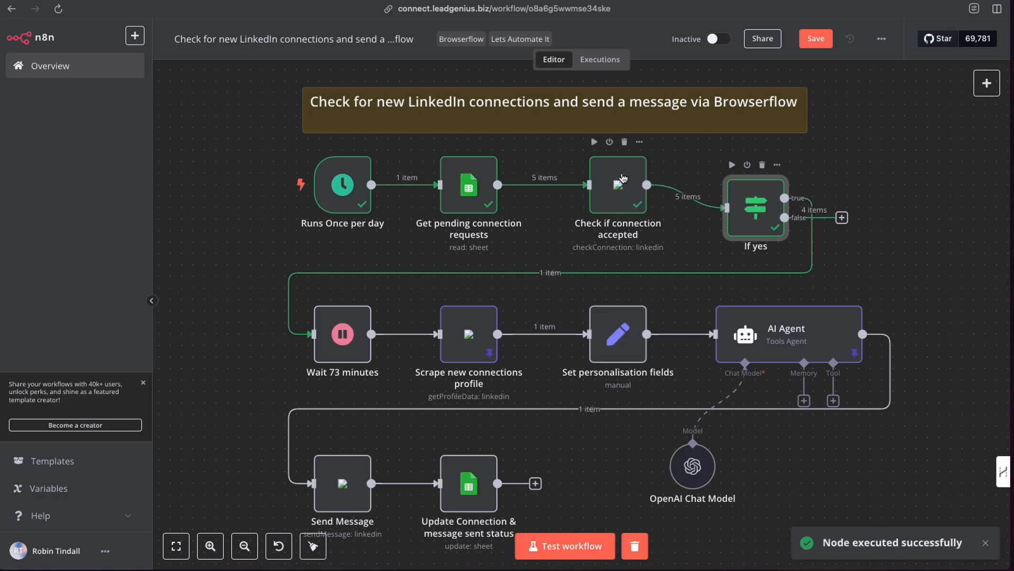
pyautogui.moveTo(552, 189)
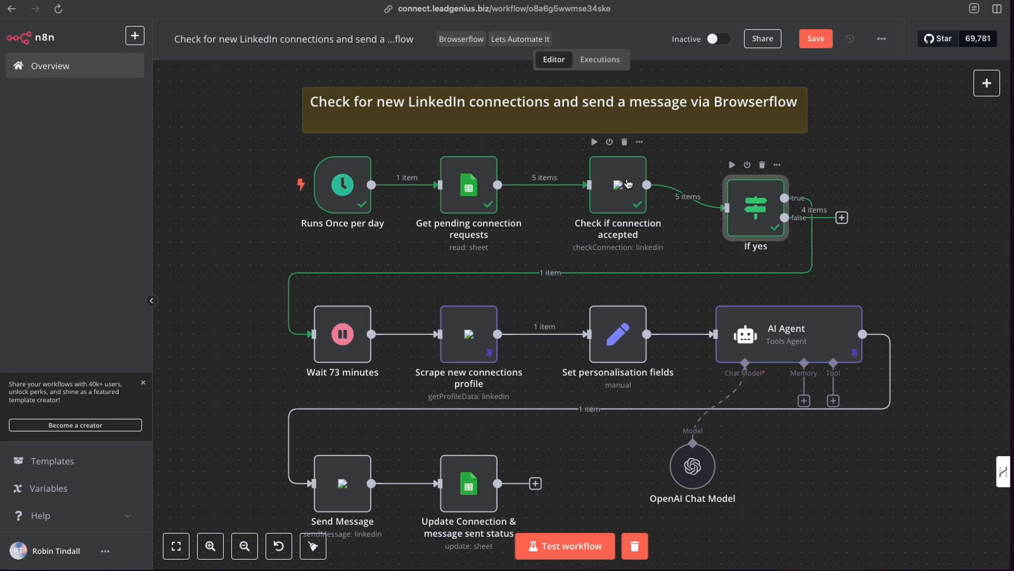
pyautogui.doubleClick(752, 214)
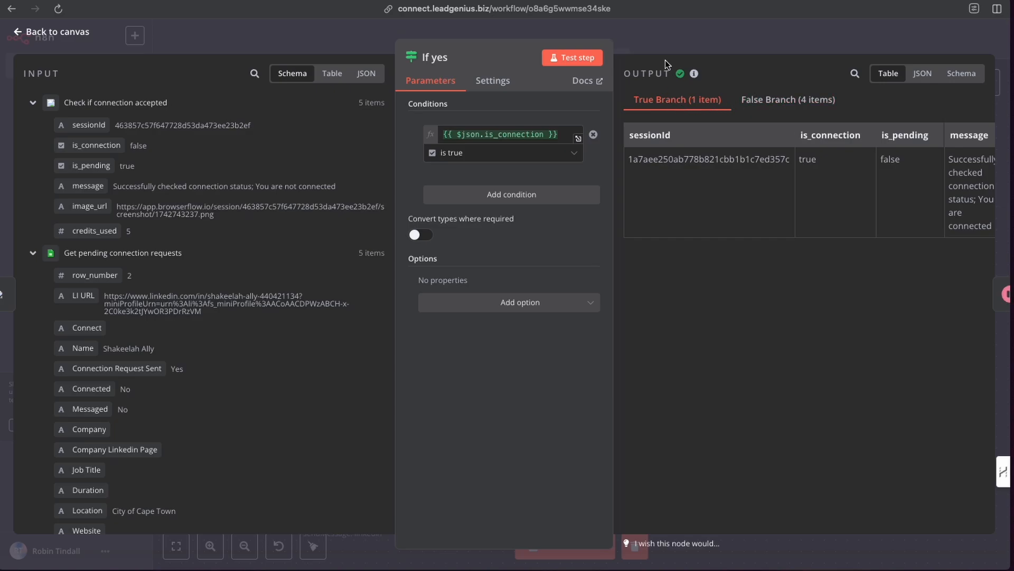
pyautogui.click(660, 40)
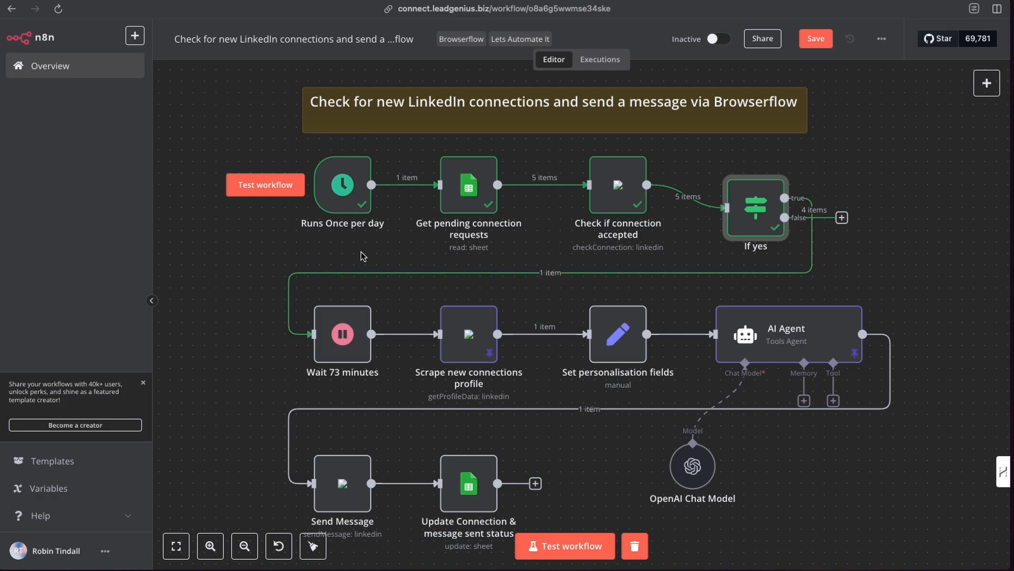
pyautogui.click(352, 197)
pyautogui.moveTo(352, 197); pyautogui.dragTo(353, 202)
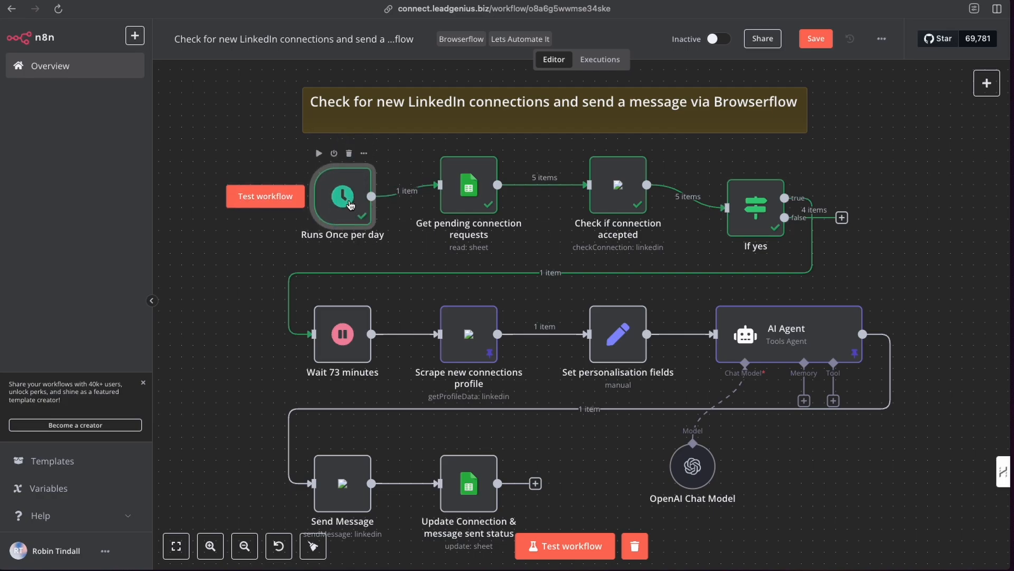
pyautogui.hotkey('ctrl', 'z')
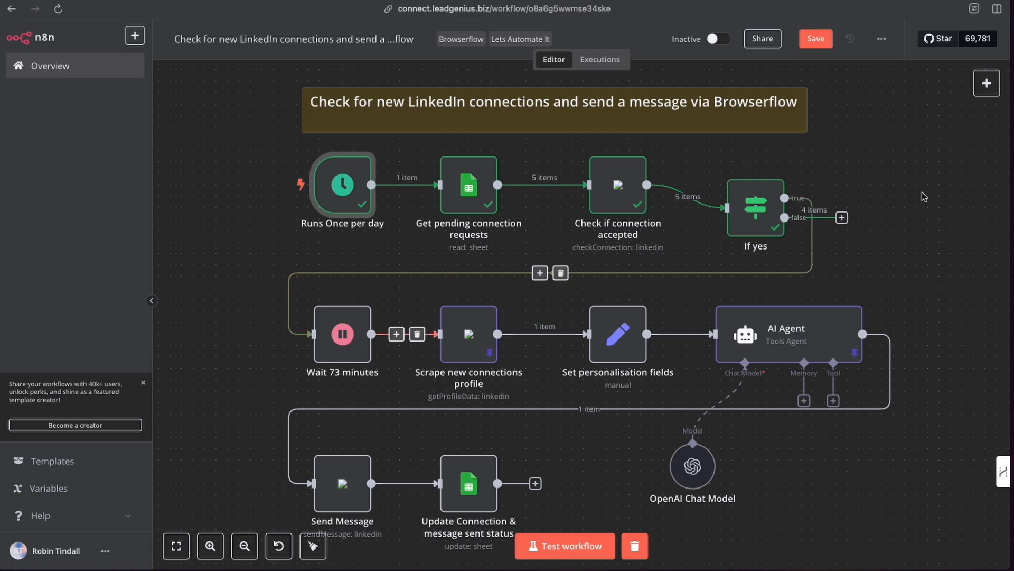
# - Set the Wait 73 minutes node to a wait amount of 1 with Seconds as the unit, and return to the canvas
pyautogui.moveTo(341, 332)
pyautogui.mouseDown()
pyautogui.moveTo(339, 319)
pyautogui.moveTo(338, 345)
pyautogui.mouseUp()
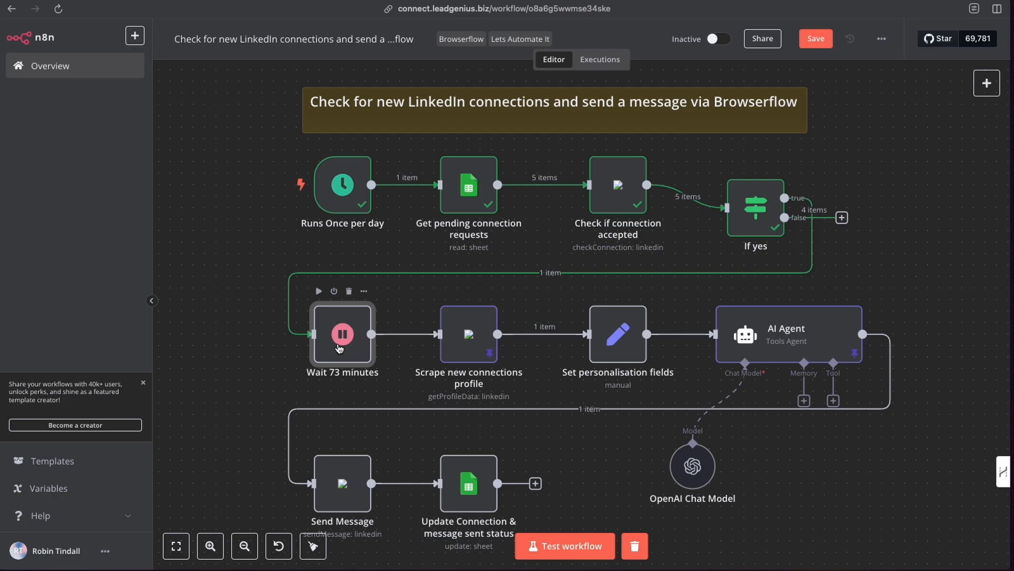
pyautogui.doubleClick(340, 346)
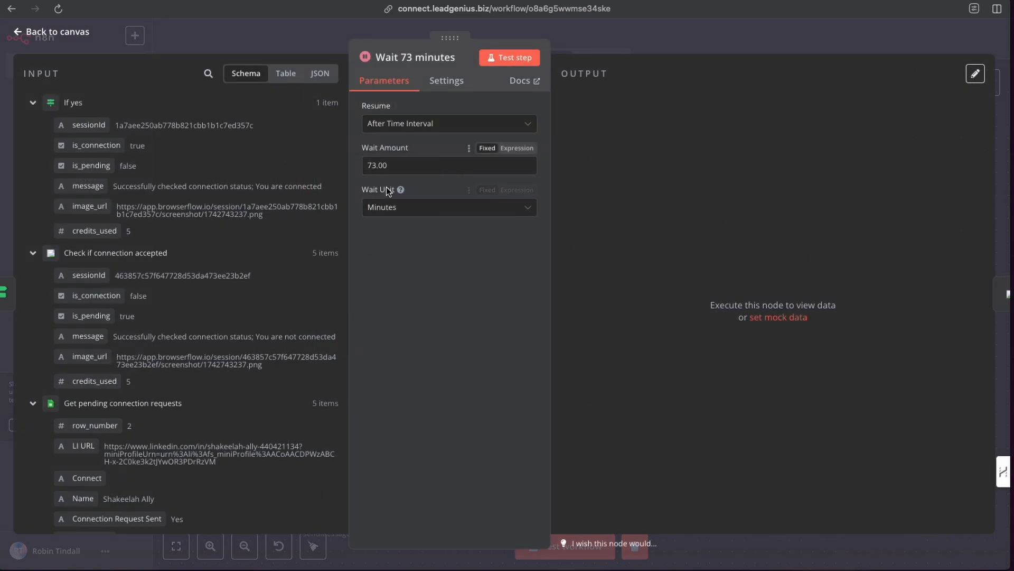
pyautogui.moveTo(398, 166); pyautogui.dragTo(328, 162)
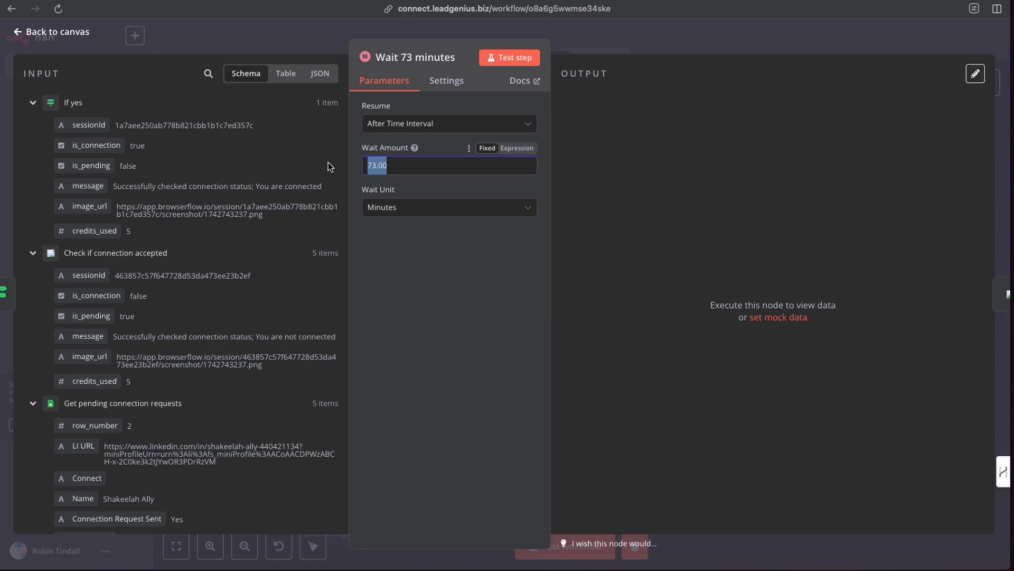
pyautogui.write('1')
pyautogui.click(415, 209)
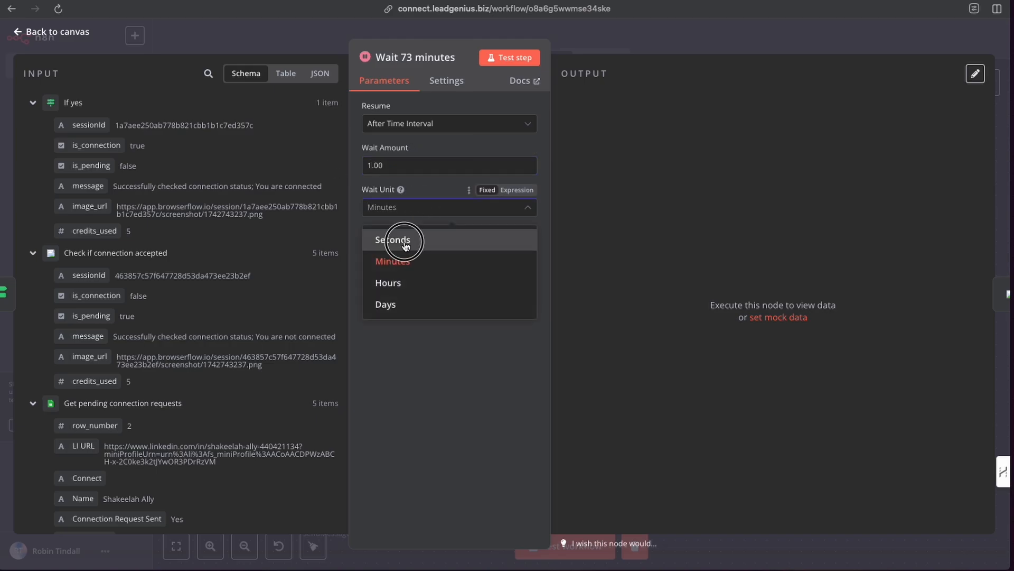
pyautogui.click(406, 237)
pyautogui.click(587, 44)
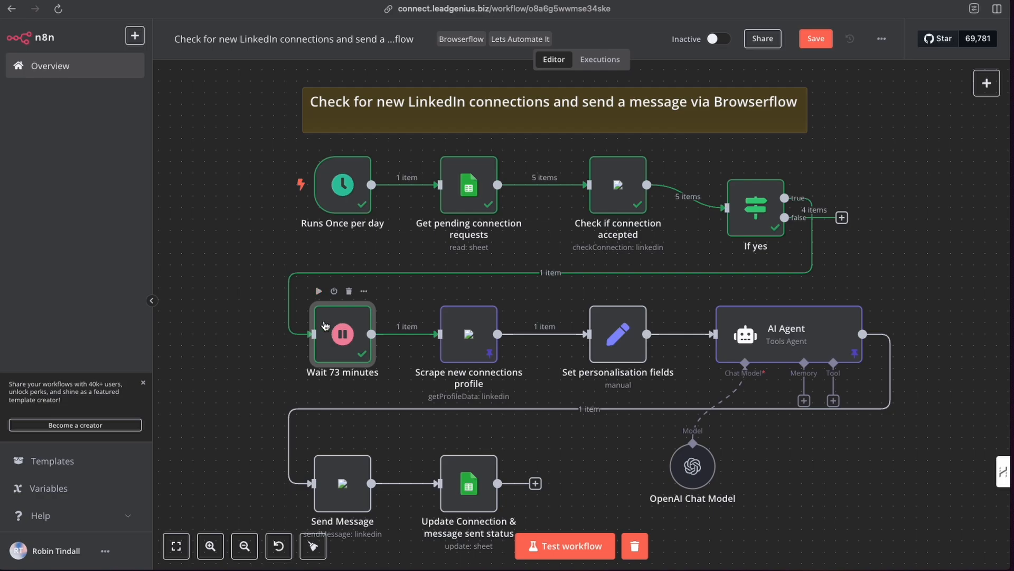
# - Test the shortened Wait 73 minutes node and return to the canvas
pyautogui.doubleClick(342, 332)
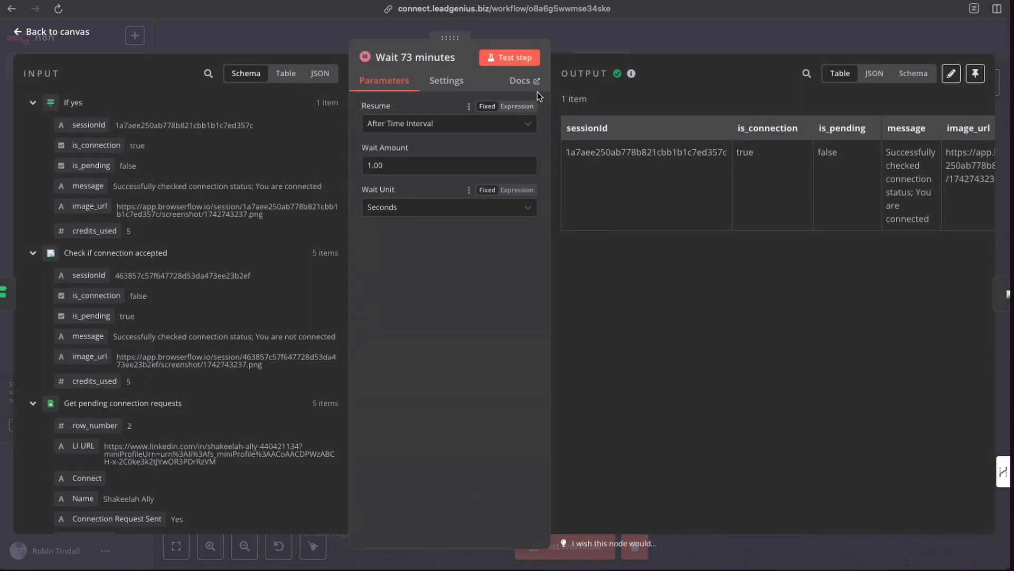
pyautogui.click(511, 58)
pyautogui.click(593, 34)
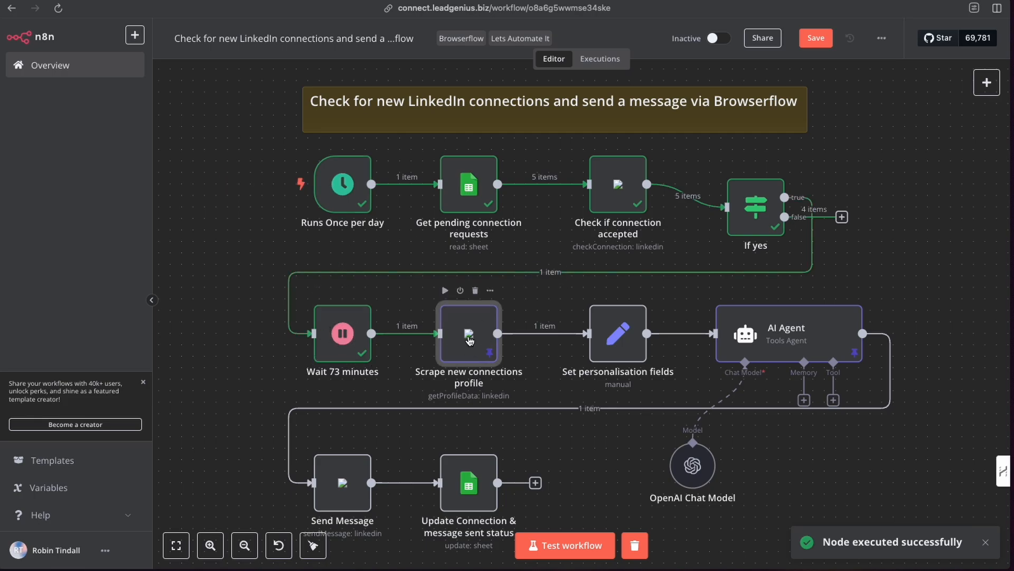
# - Open the Scrape new connections profile node and review its available operations and the LI URL input from Get pending connection requests
pyautogui.doubleClick(469, 340)
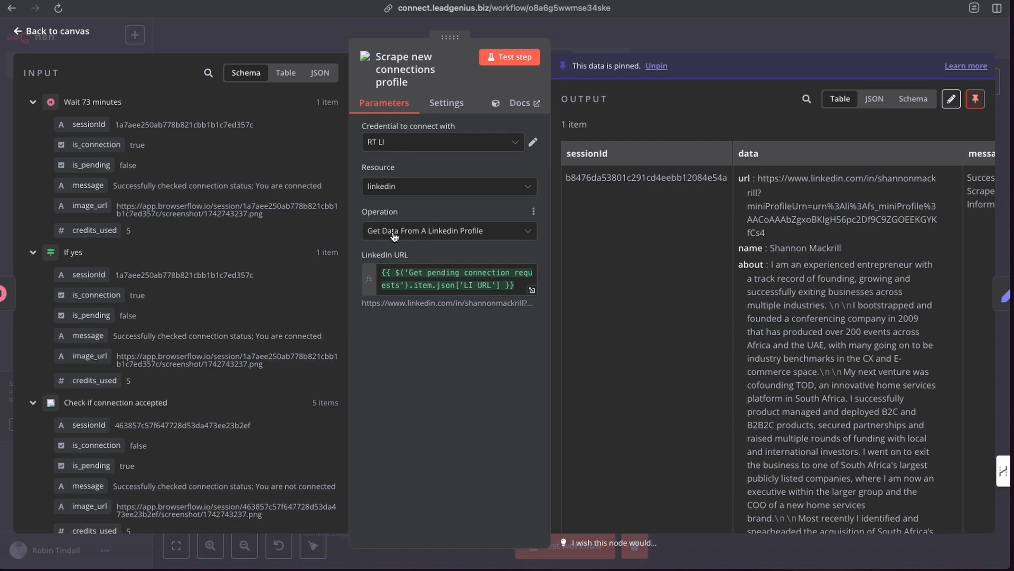
pyautogui.click(495, 238)
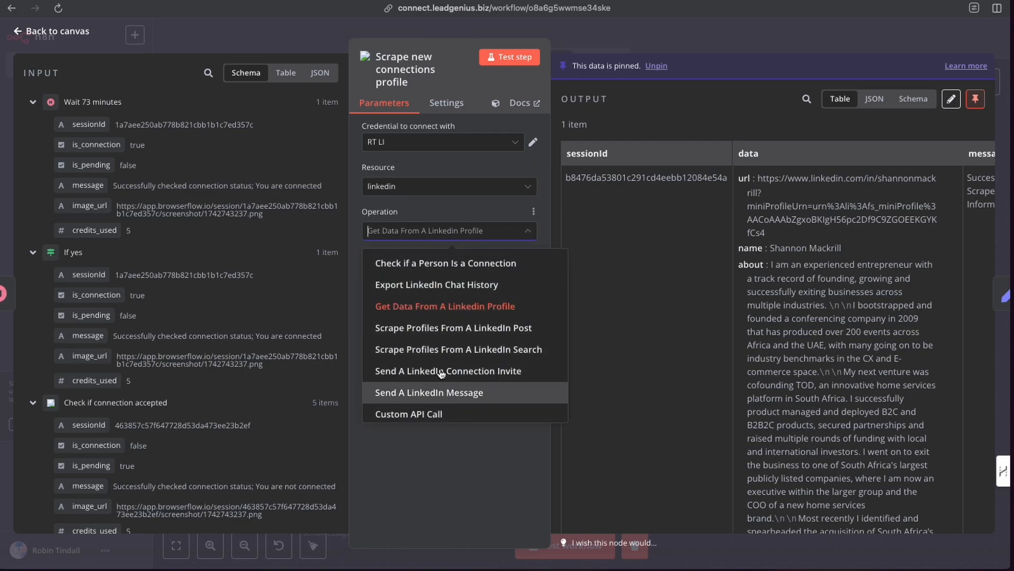
pyautogui.click(464, 229)
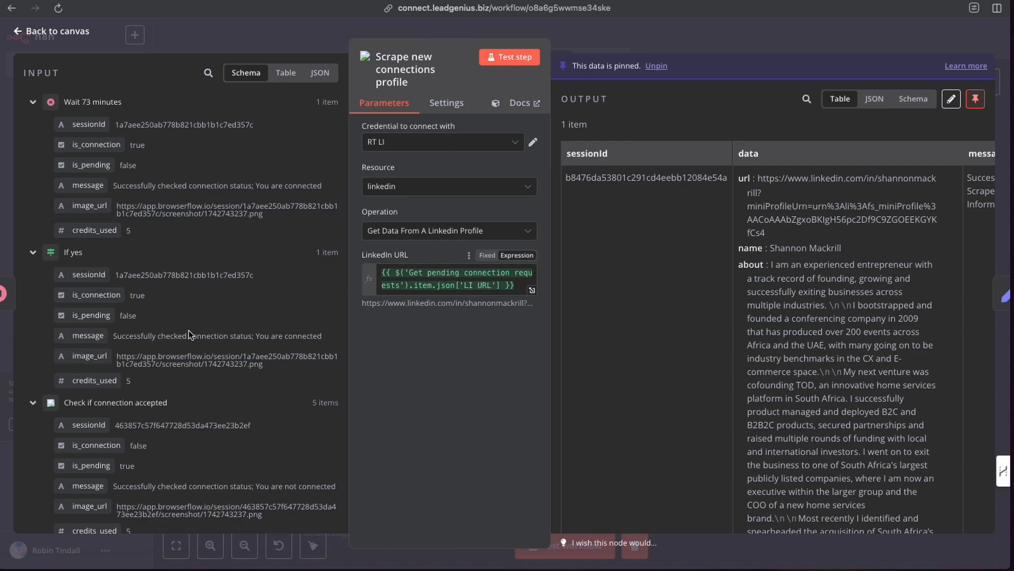
pyautogui.scroll(-5, 136, 302)
pyautogui.scroll(-2, 136, 302)
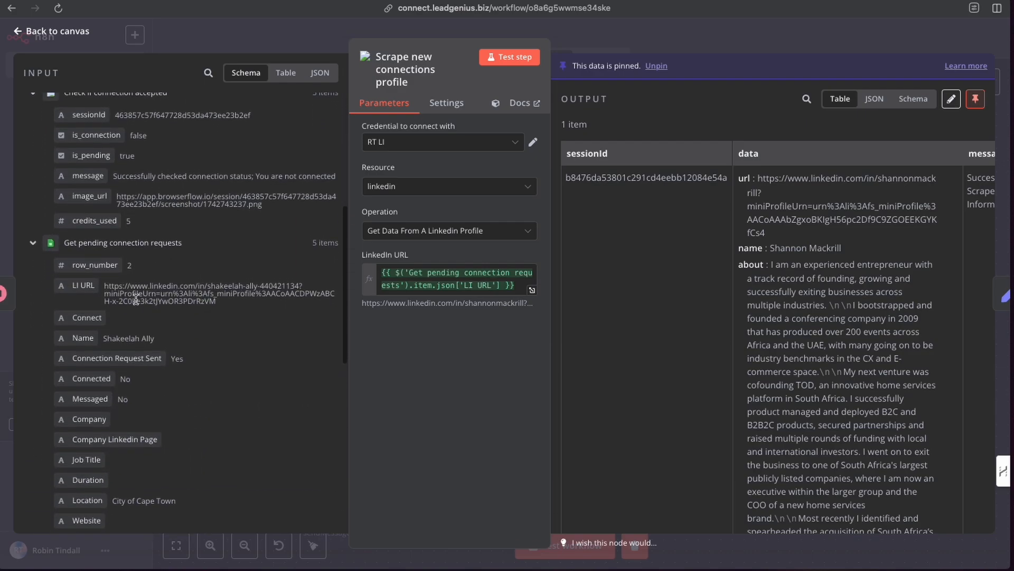
# - Review the Scrape new connections profile node's table output, covering the name, about, skills, education and experience data
pyautogui.moveTo(84, 233)
pyautogui.mouseDown()
pyautogui.moveTo(380, 267)
pyautogui.moveTo(80, 242)
pyautogui.mouseUp()
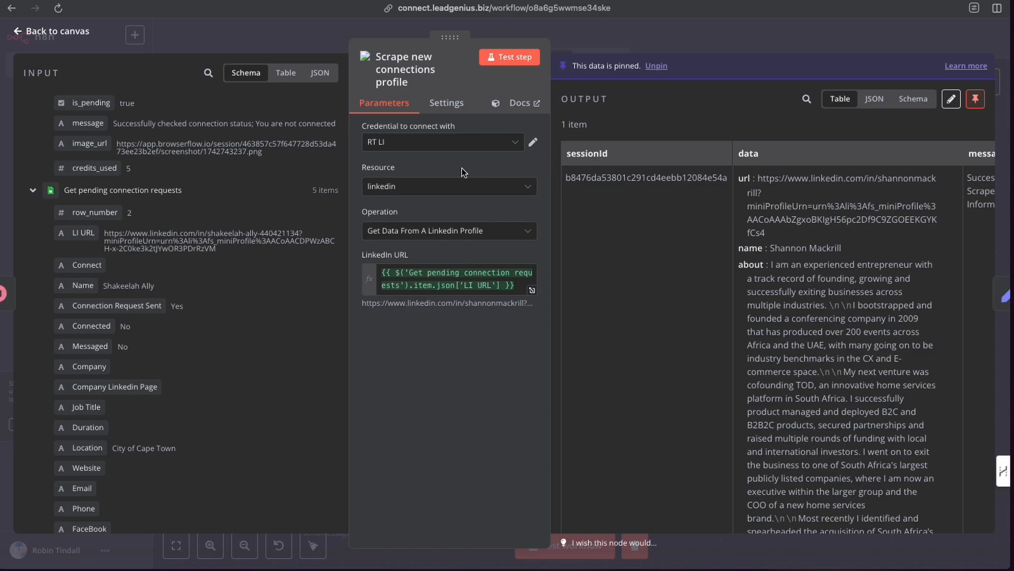
pyautogui.hscroll(3, 645, 210)
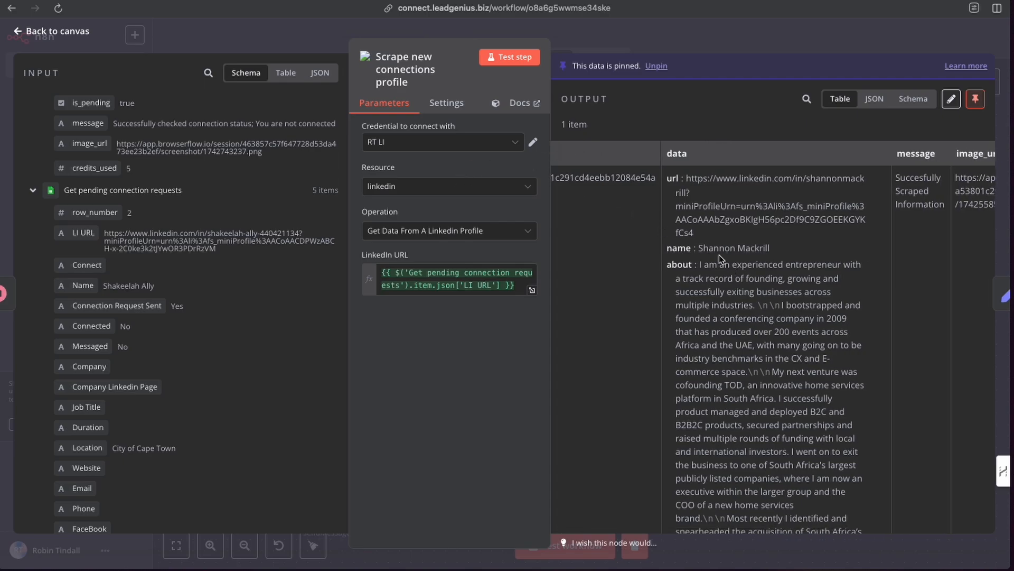
pyautogui.moveTo(699, 248); pyautogui.dragTo(781, 251)
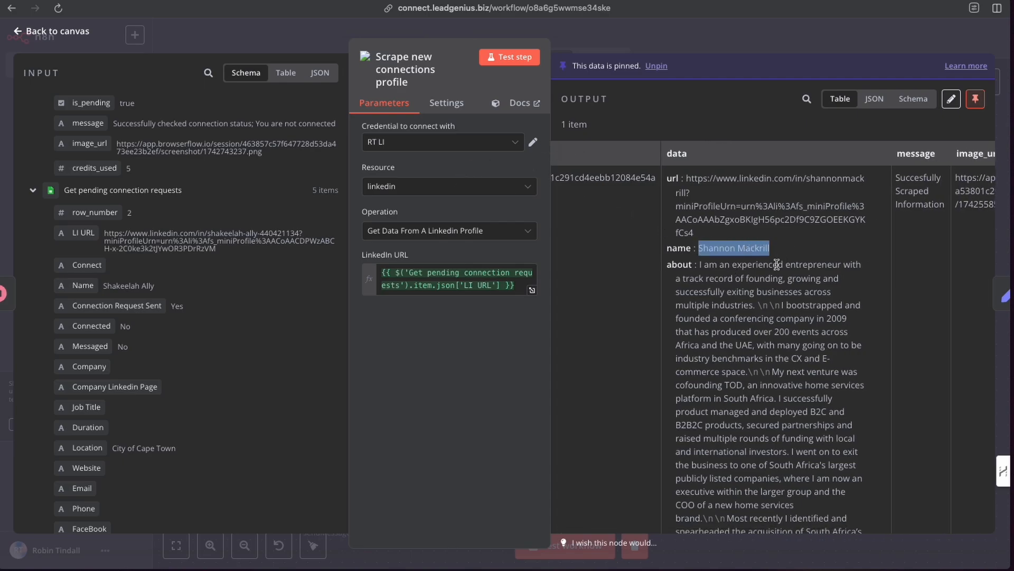
pyautogui.scroll(-7, 765, 289)
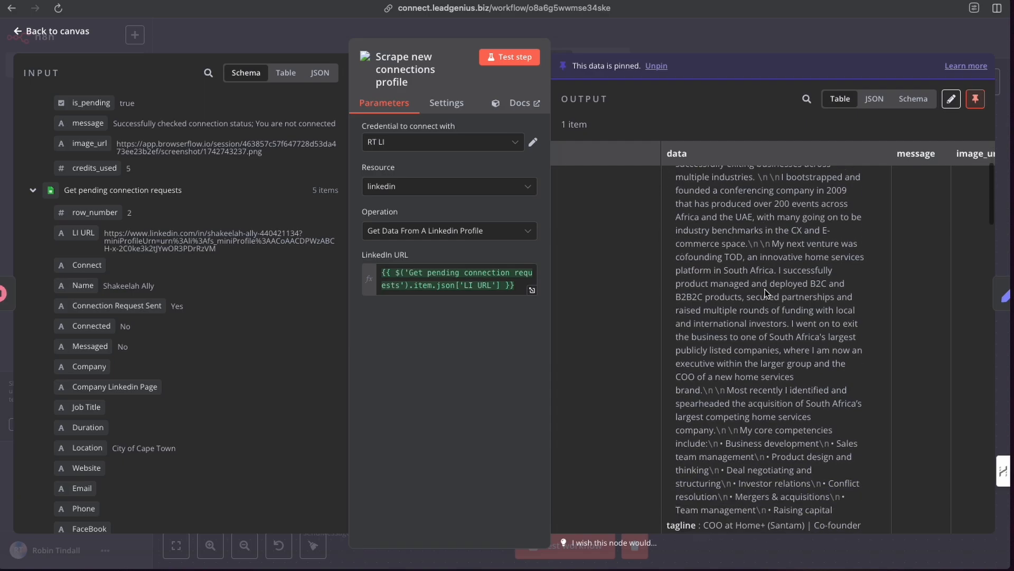
pyautogui.scroll(-5, 764, 290)
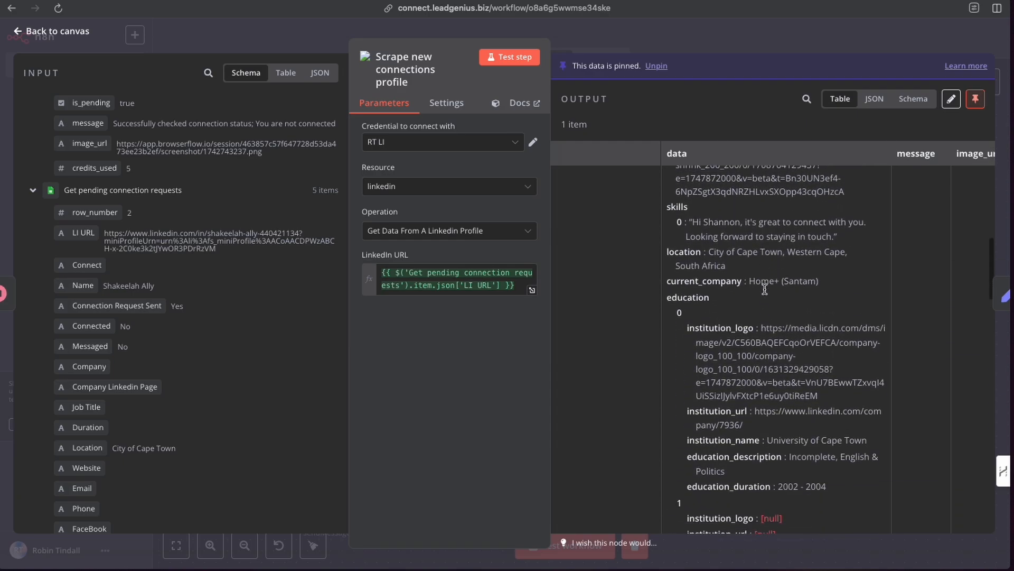
pyautogui.scroll(-6, 764, 287)
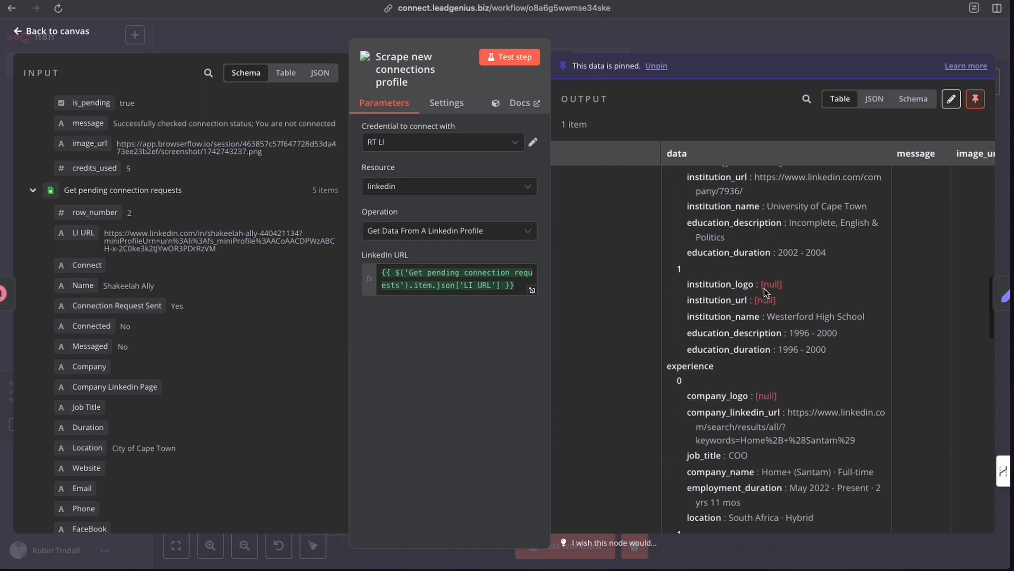
pyautogui.scroll(-12, 764, 287)
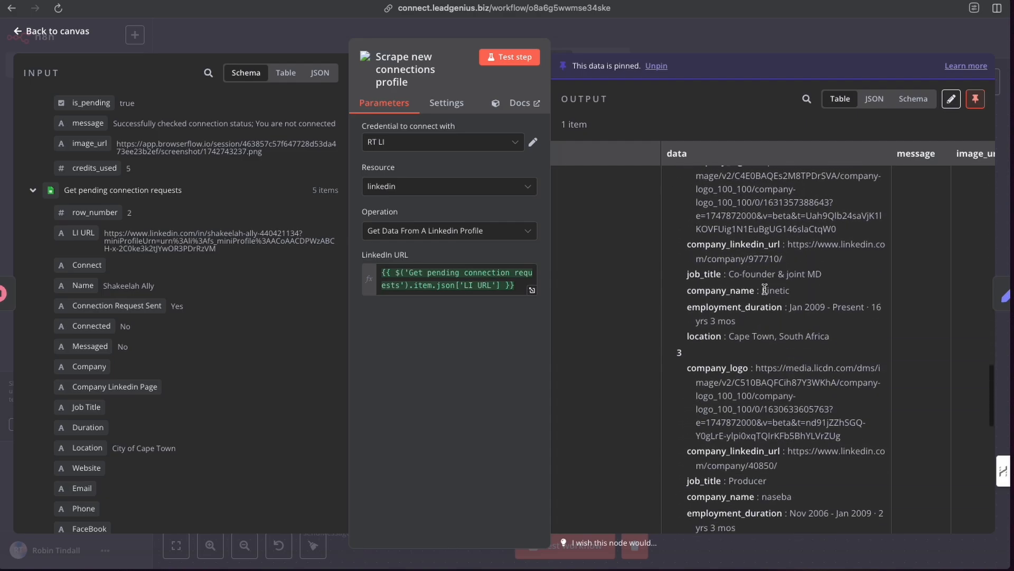
pyautogui.scroll(-5, 810, 258)
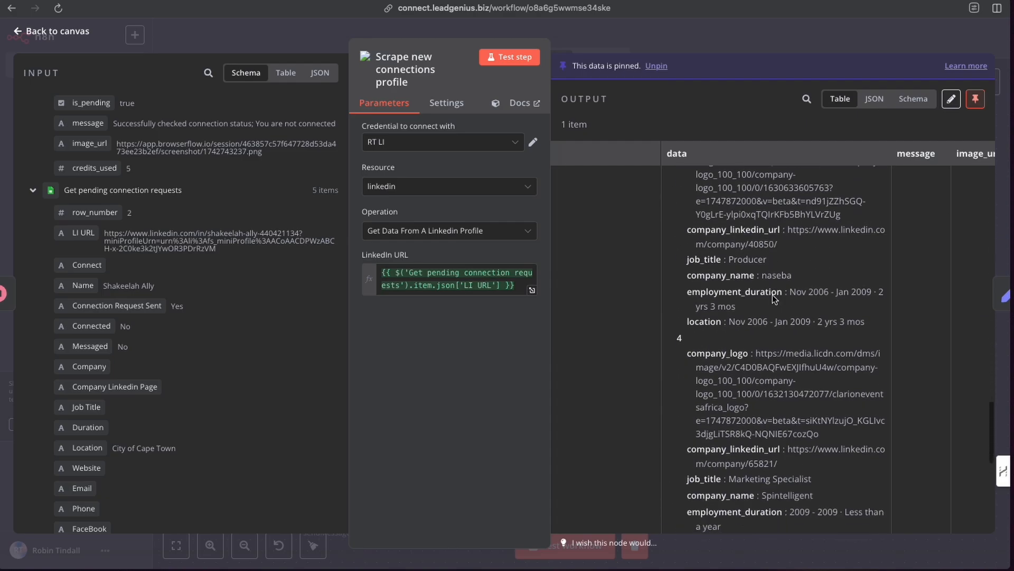
# - Show the scraped profile output as Schema, review its education and experience entries, and return to the canvas
pyautogui.click(913, 100)
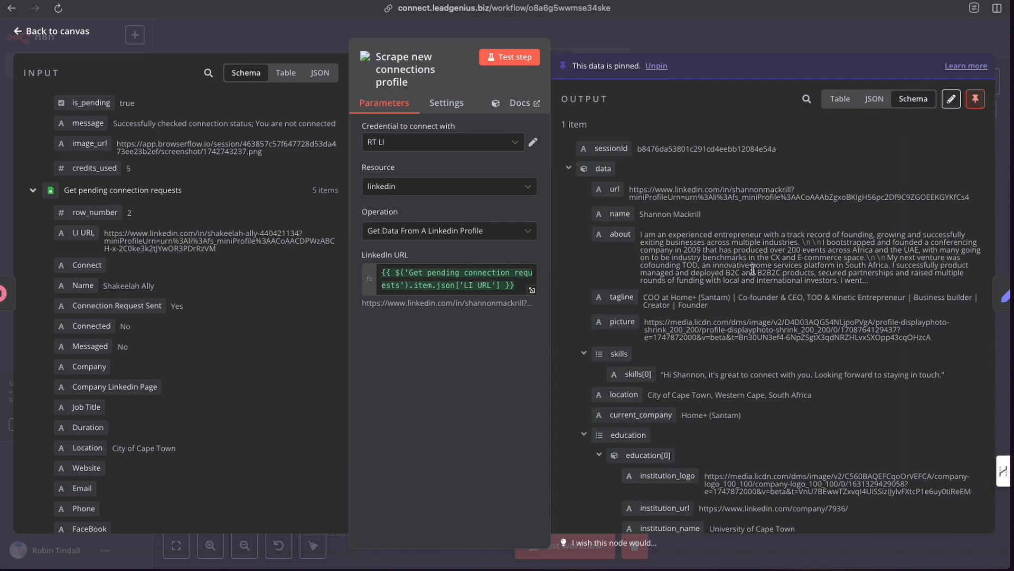
pyautogui.scroll(-3, 726, 274)
pyautogui.scroll(-10, 725, 274)
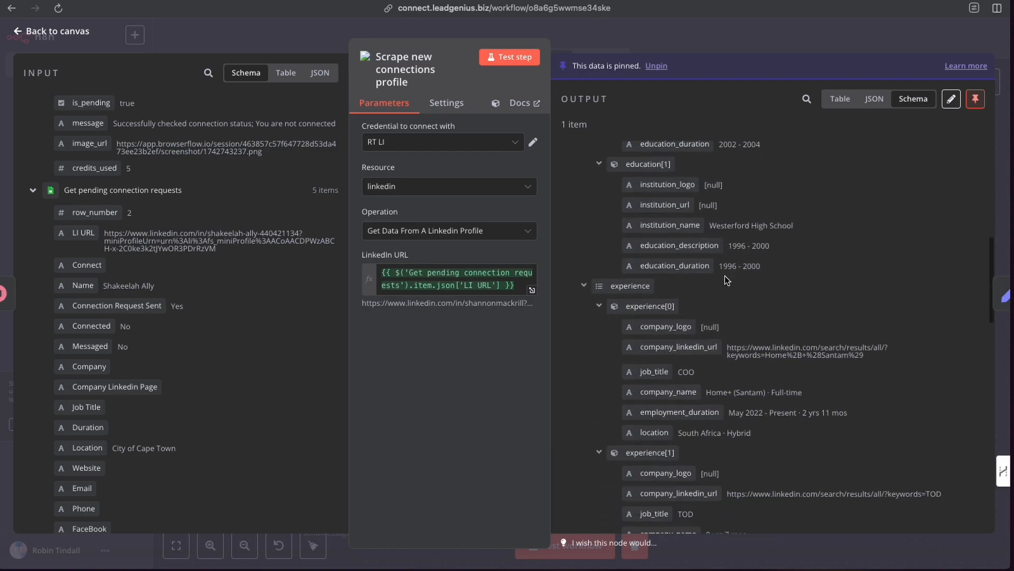
pyautogui.scroll(-3, 723, 276)
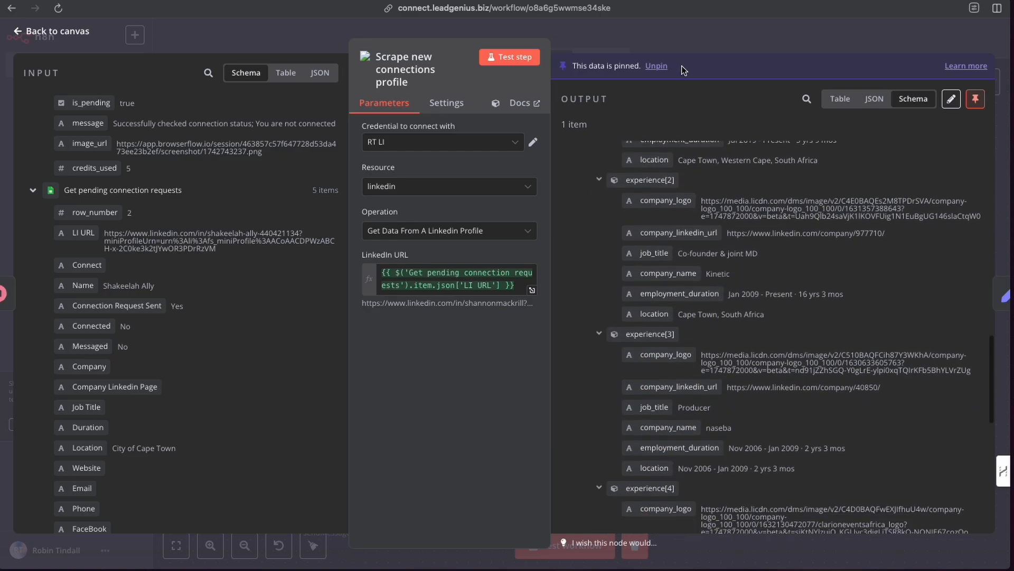
pyautogui.click(658, 41)
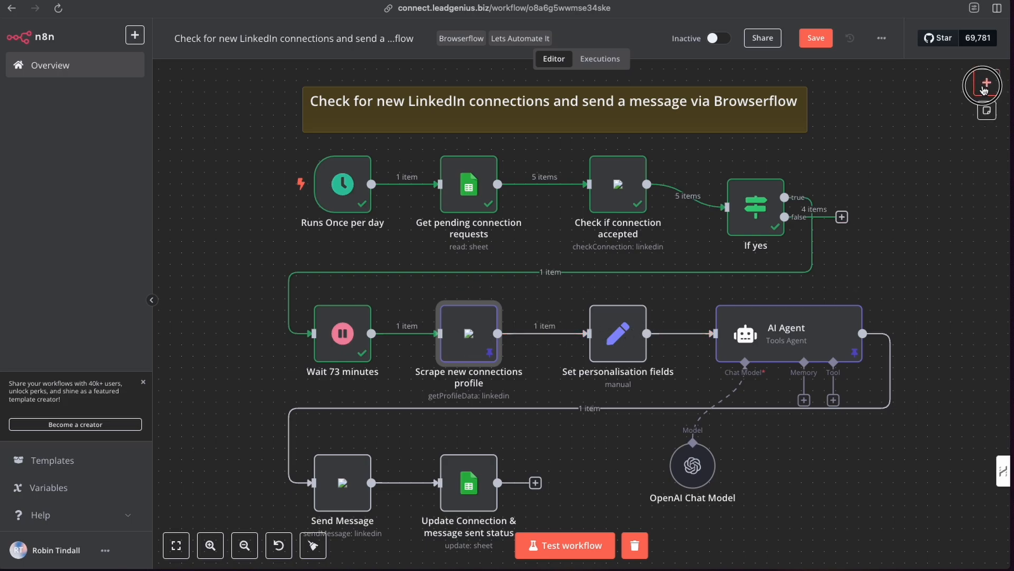
# - Search the available nodes for "set" to locate Edit Fields (Set), and close the list without adding anything
pyautogui.click(986, 84)
pyautogui.write('set')
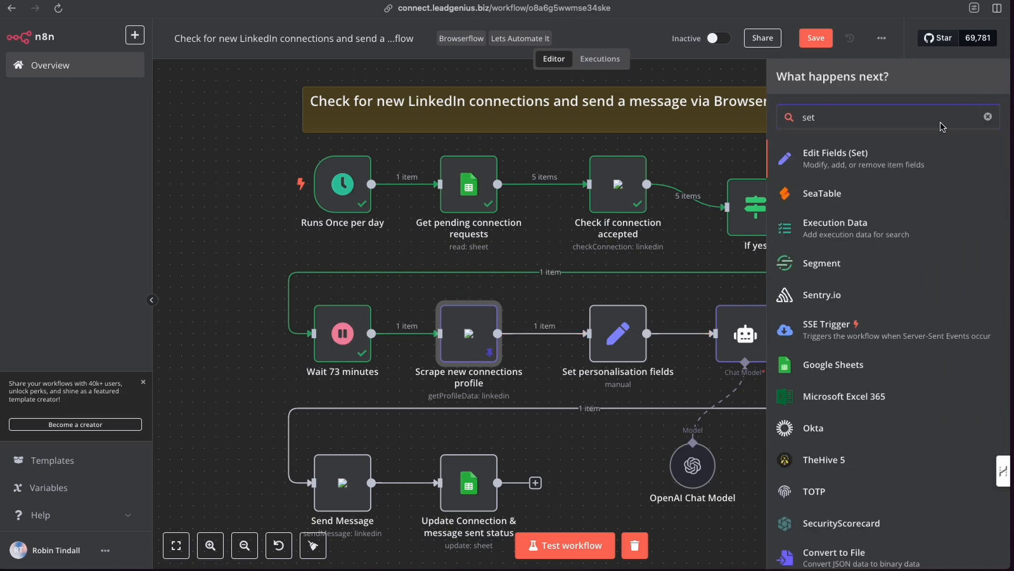
pyautogui.click(753, 150)
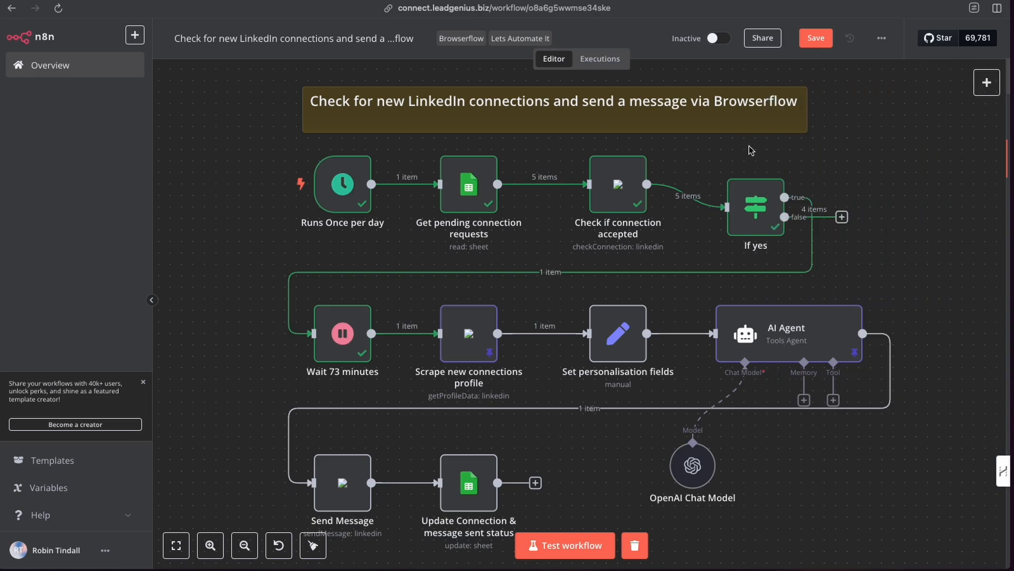
# - Open the Set personalisation fields node, widen its parameters area and examine the split(' ')[0] part of the First Name expression
pyautogui.click(617, 340)
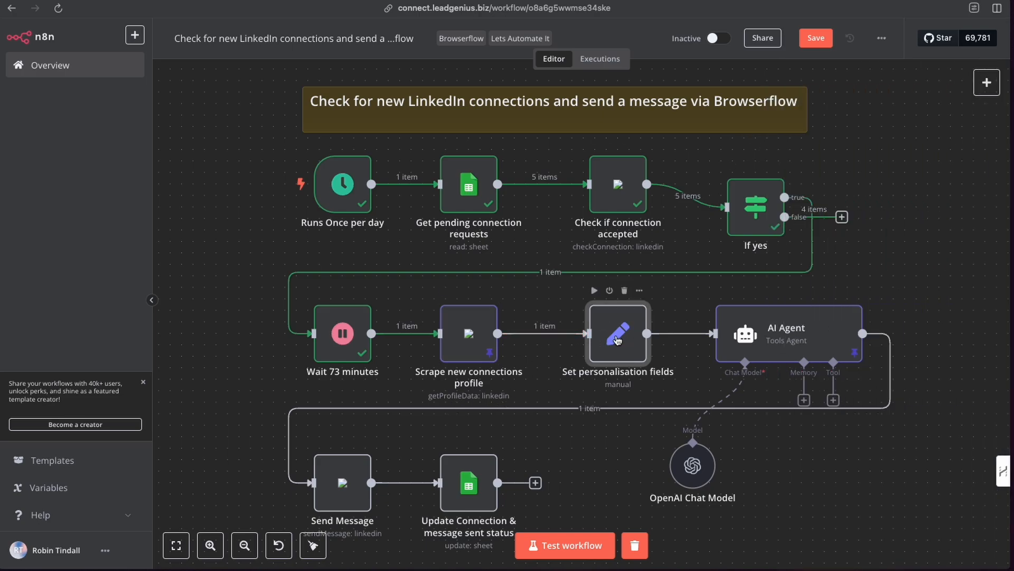
pyautogui.doubleClick(617, 340)
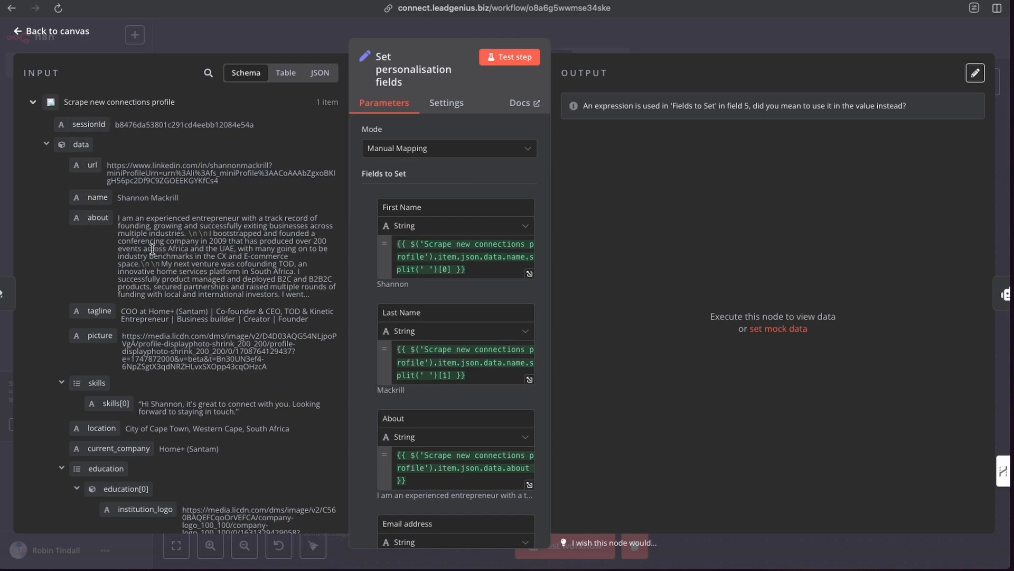
pyautogui.scroll(-1, 152, 249)
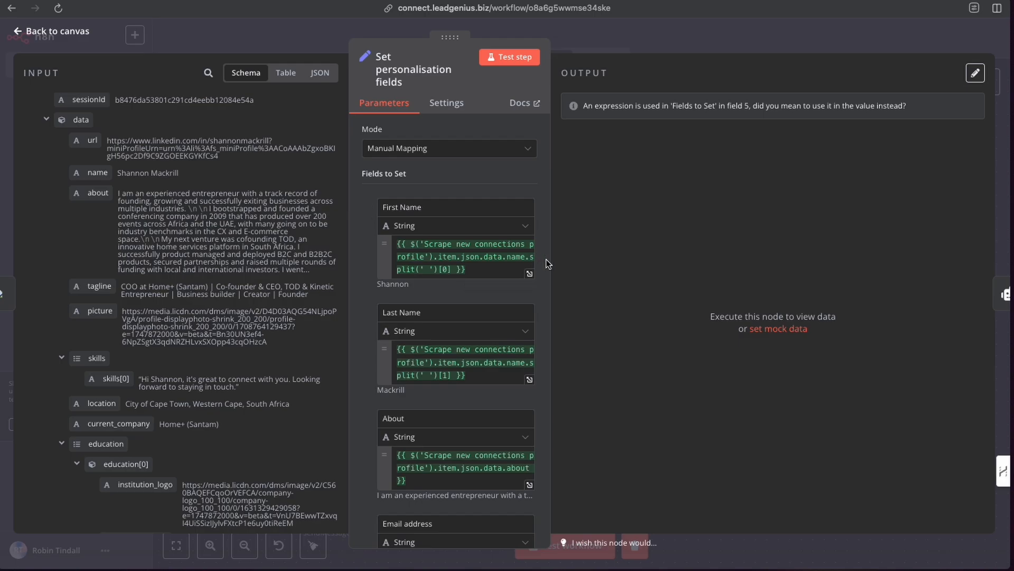
pyautogui.moveTo(551, 261); pyautogui.dragTo(597, 261)
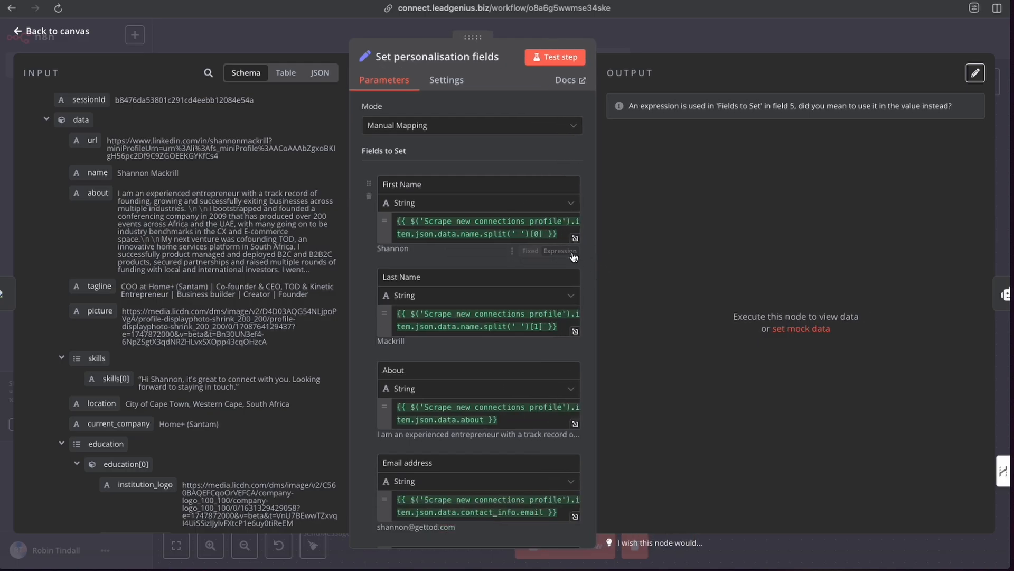
pyautogui.moveTo(485, 236); pyautogui.dragTo(536, 234)
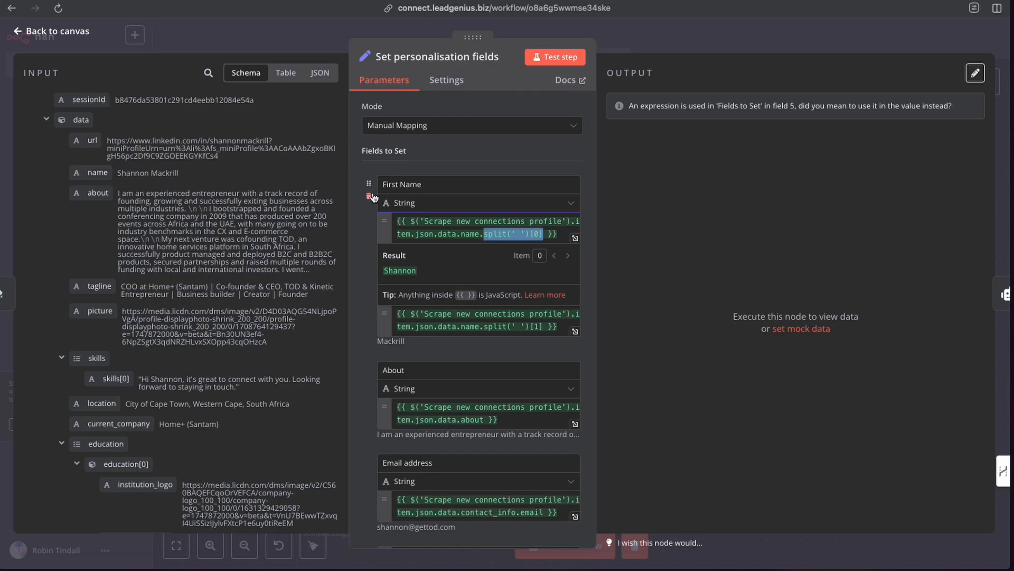
pyautogui.click(351, 227)
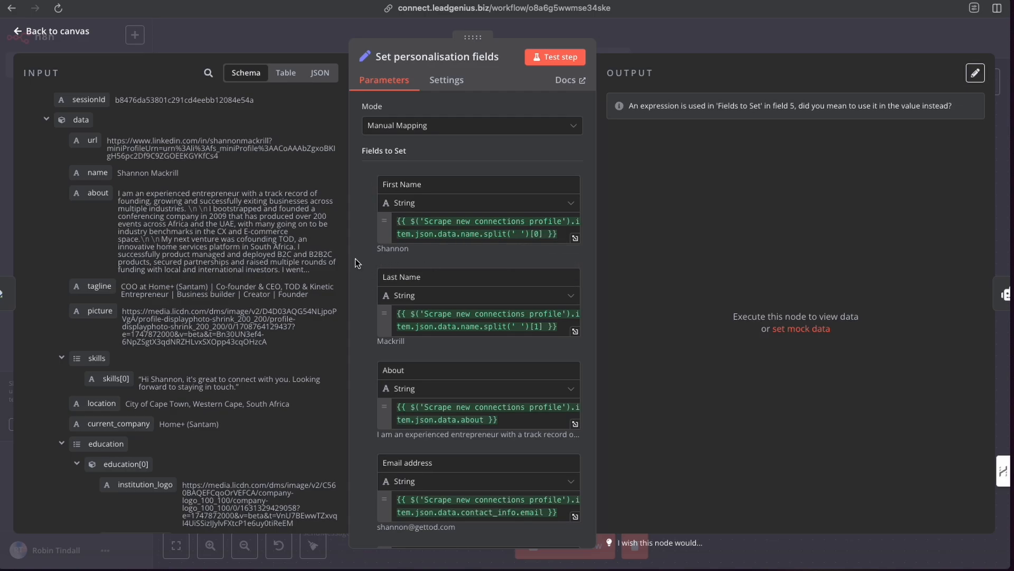
# - Compare the Email address, Phone and social field mappings with the scraped input data, down to the contact_info entries
pyautogui.scroll(-4, 421, 286)
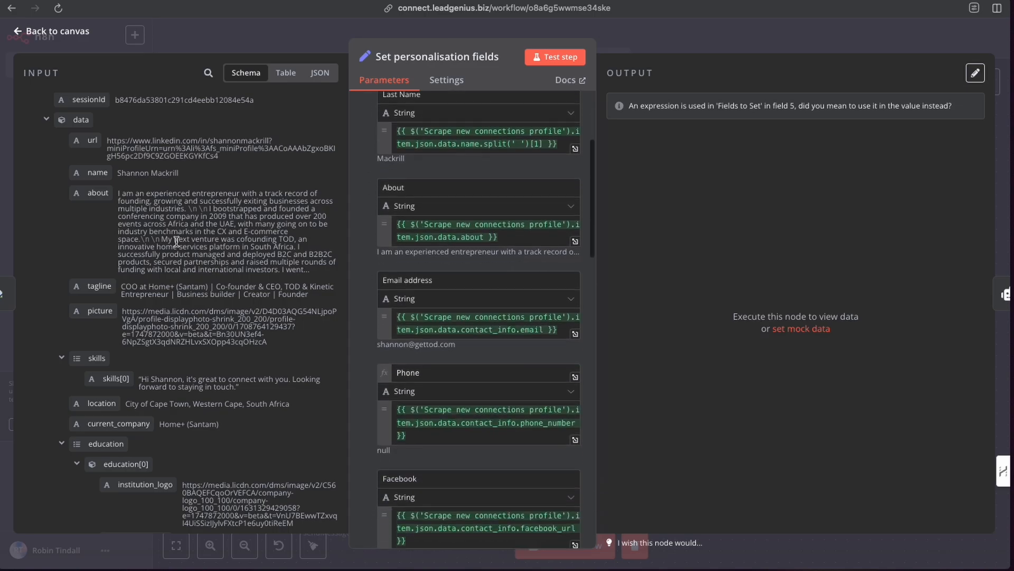
pyautogui.scroll(-1, 401, 285)
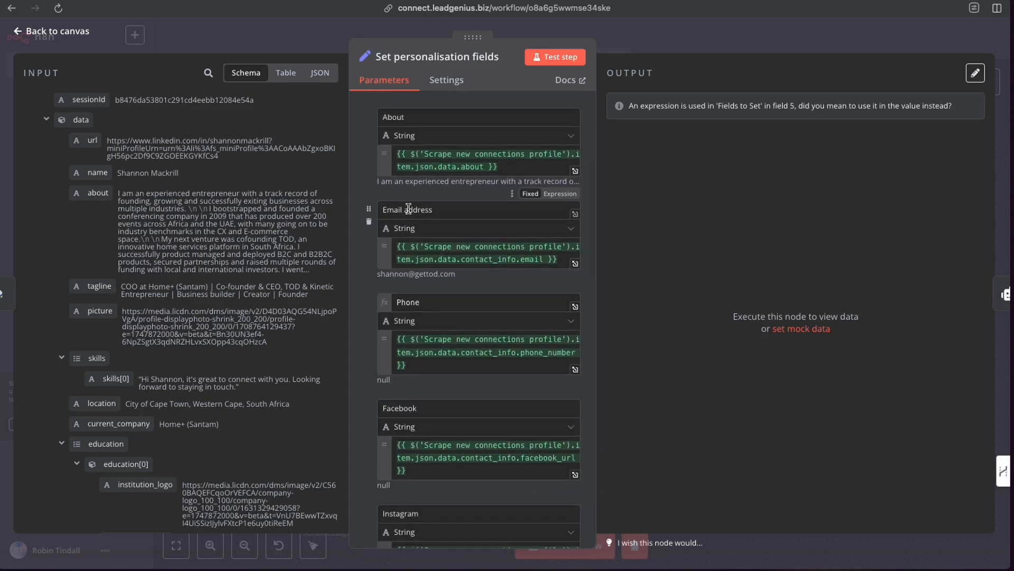
pyautogui.scroll(-12, 163, 351)
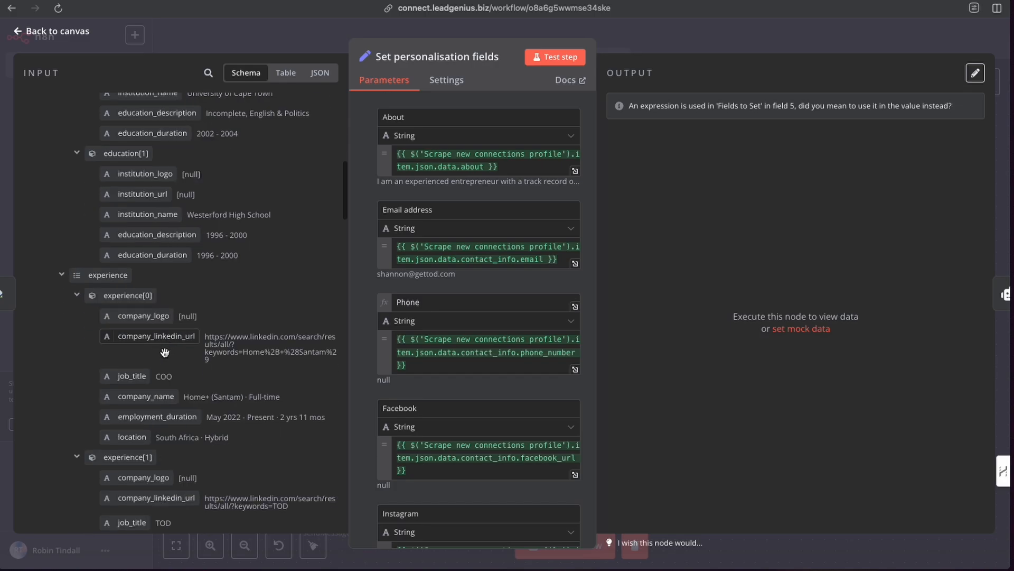
pyautogui.scroll(-10, 164, 351)
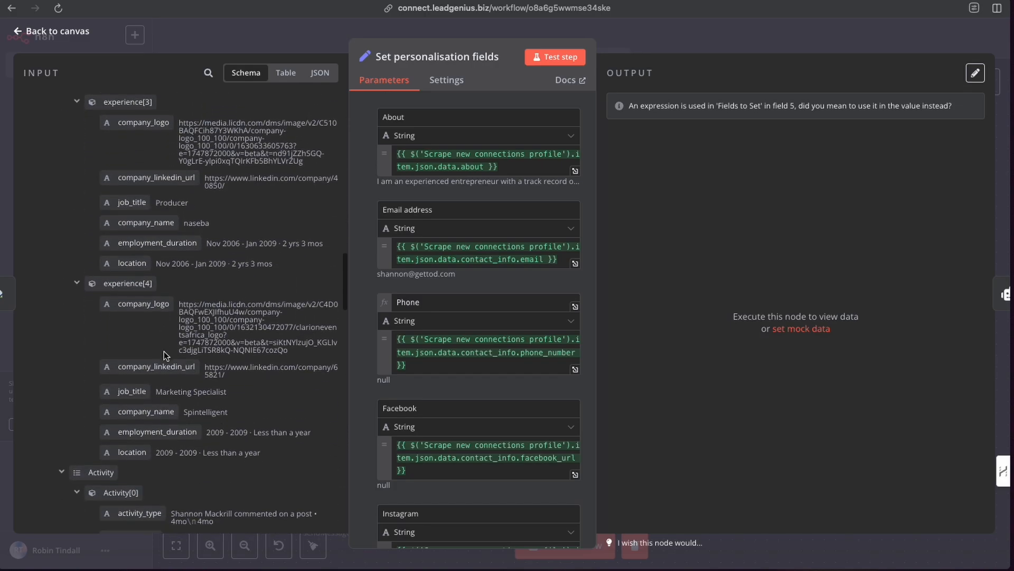
pyautogui.scroll(-5, 164, 351)
pyautogui.moveTo(110, 158); pyautogui.dragTo(161, 172)
pyautogui.scroll(-3, 479, 286)
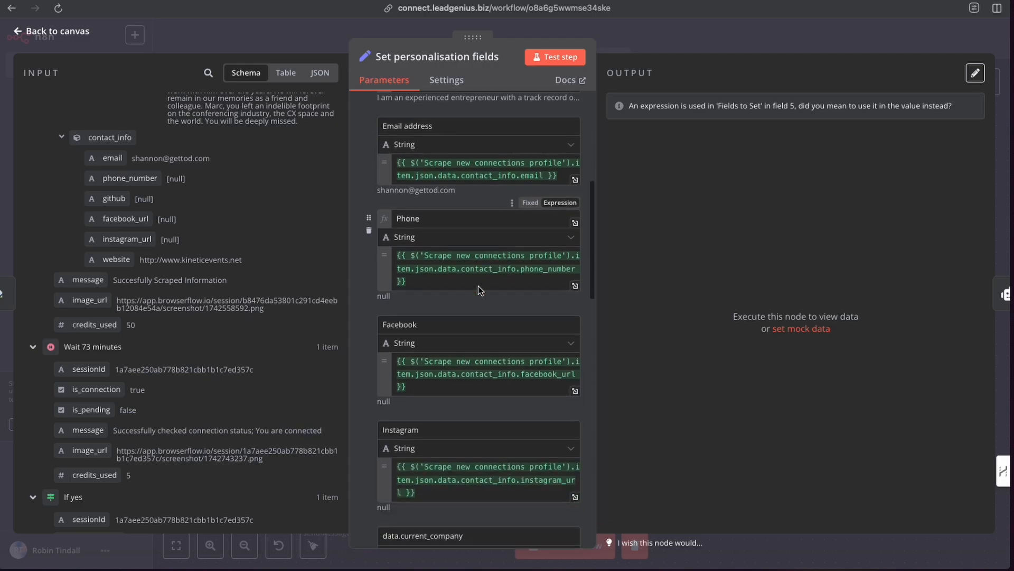
# - Review the remaining company, experience, activity and website fields of Set personalisation fields, and close the node
pyautogui.scroll(-8, 479, 286)
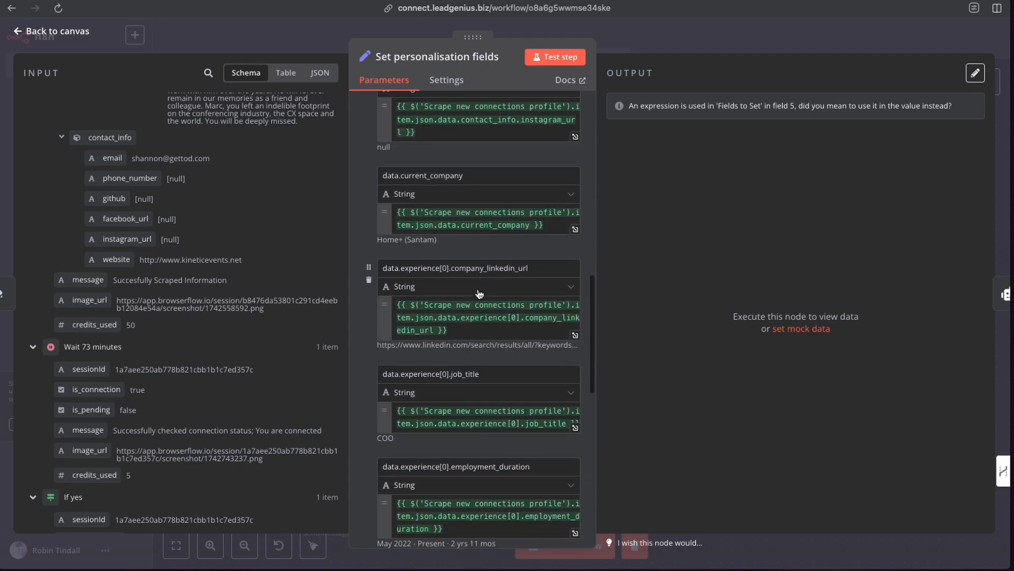
pyautogui.scroll(-3, 477, 290)
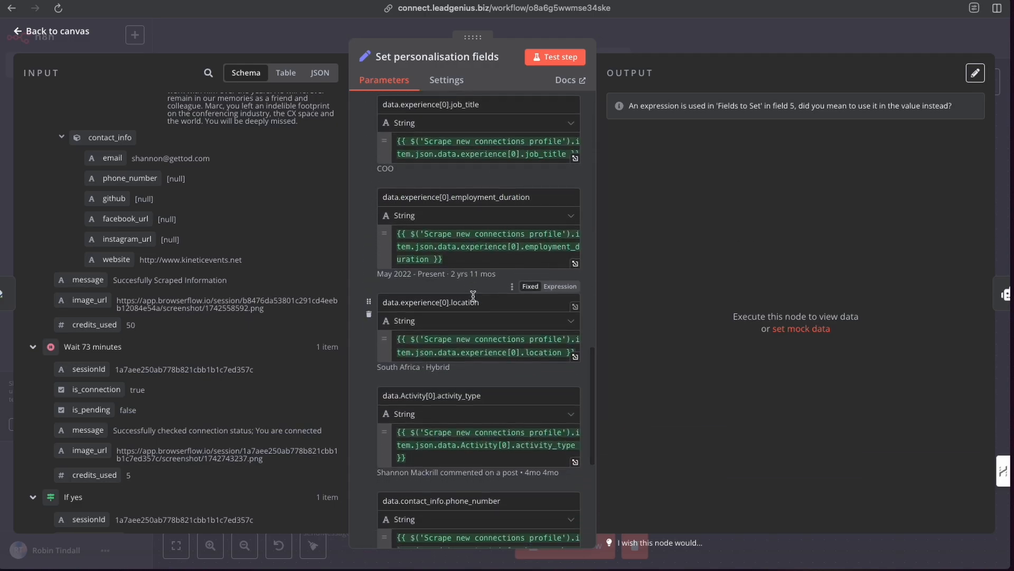
pyautogui.scroll(-6, 473, 295)
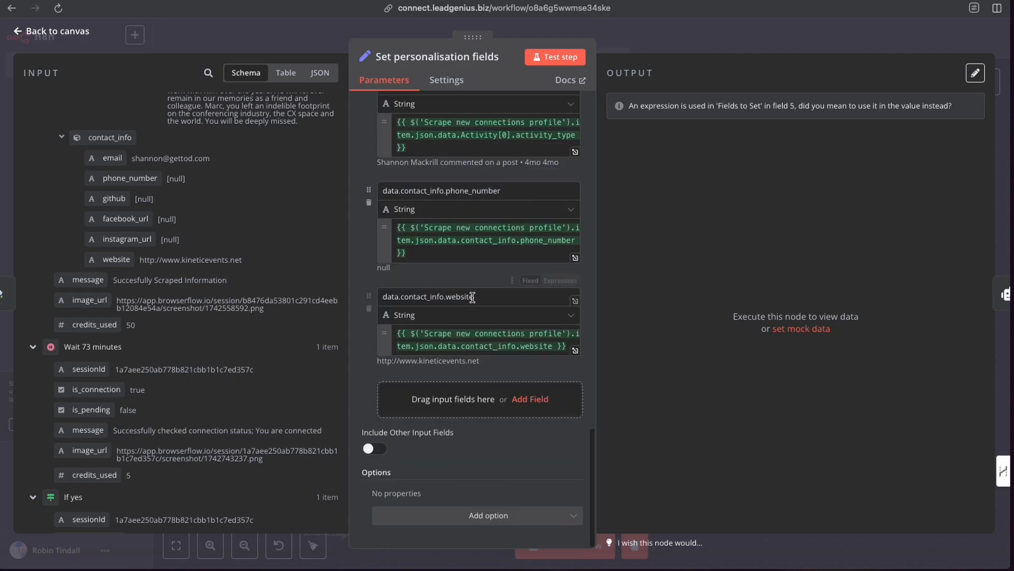
pyautogui.scroll(6, 473, 296)
pyautogui.scroll(15, 472, 297)
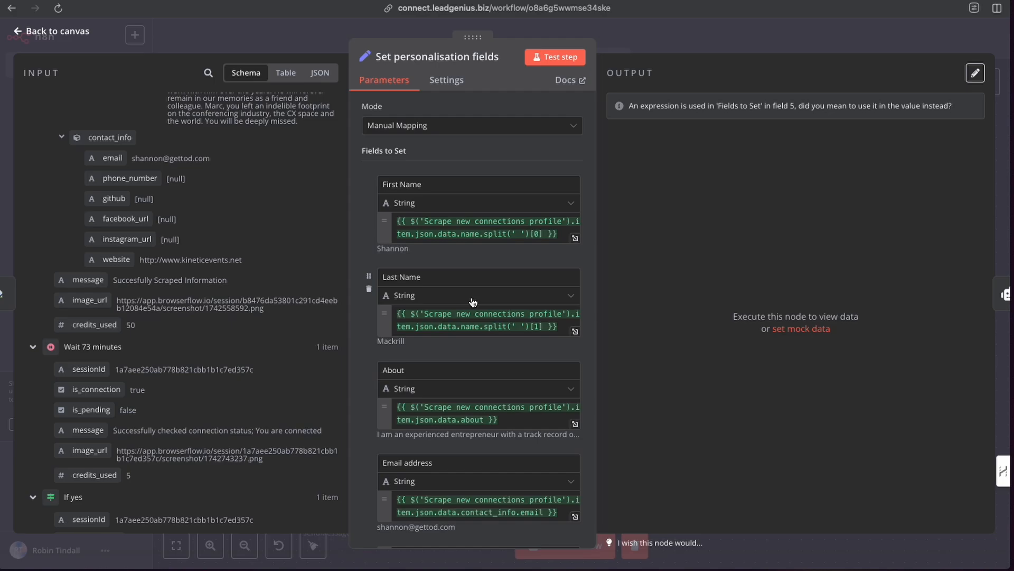
pyautogui.click(624, 43)
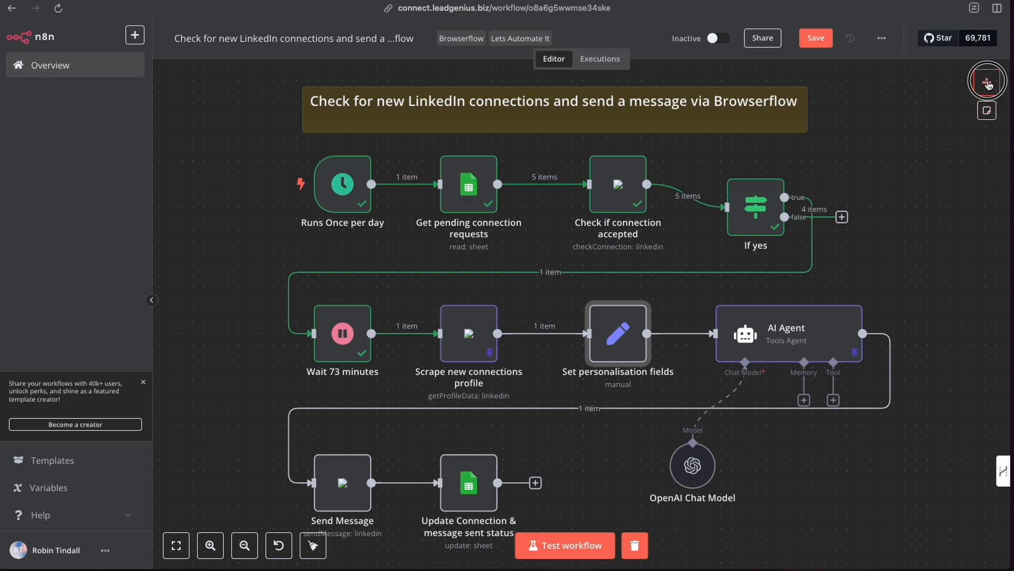
# - Look up AI Agent among the available AI nodes and close the list without adding anything
pyautogui.click(987, 83)
pyautogui.click(840, 172)
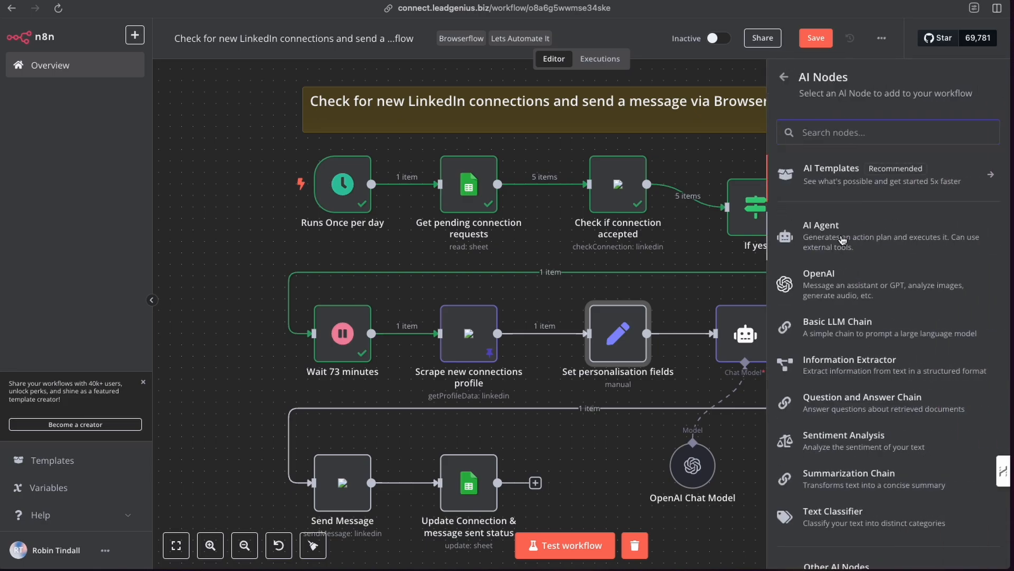
pyautogui.click(692, 162)
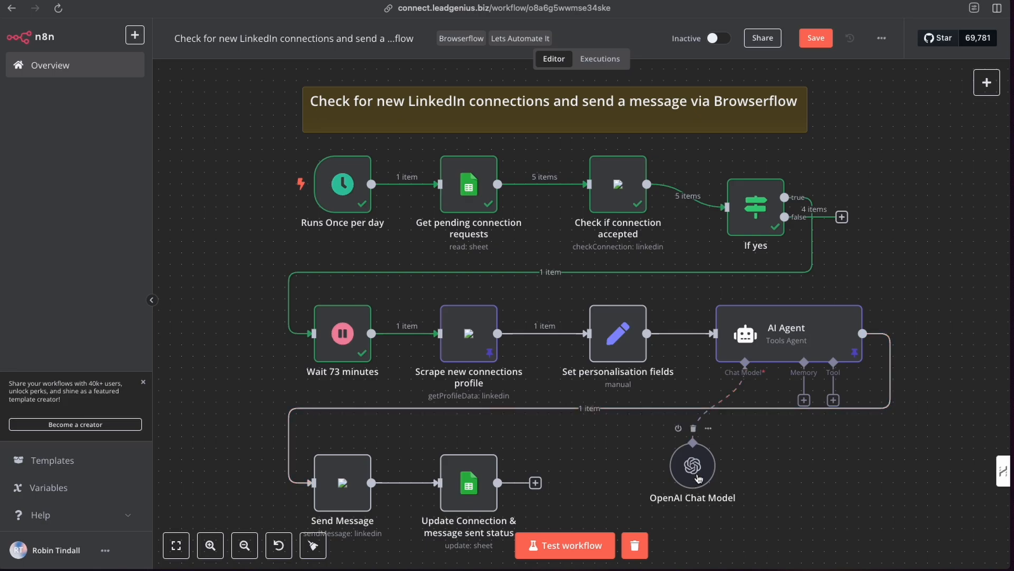
# - Open the OpenAI Chat Model node, check its credential and model selection, and return to the canvas
pyautogui.click(696, 467)
pyautogui.doubleClick(696, 467)
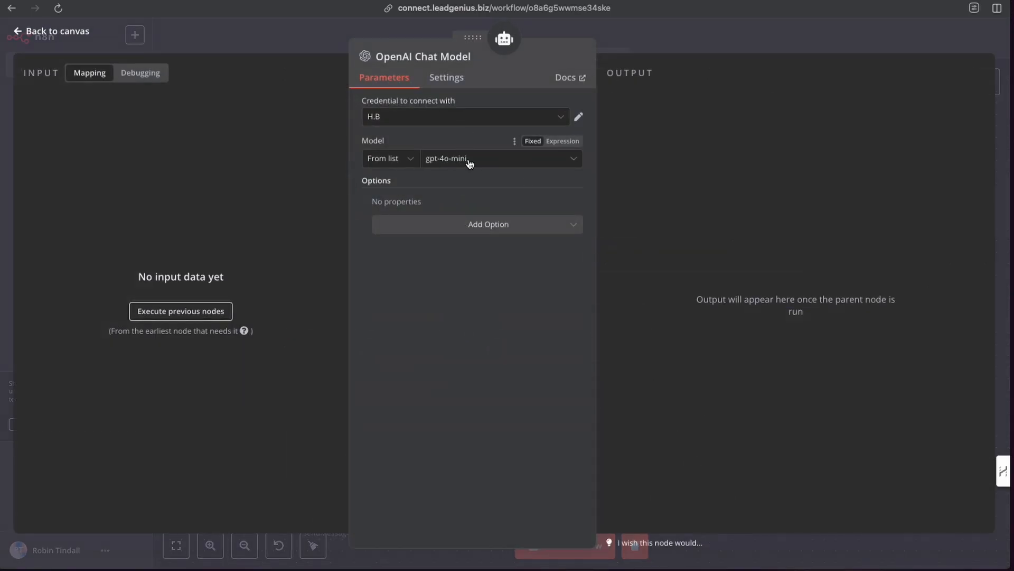
pyautogui.click(644, 45)
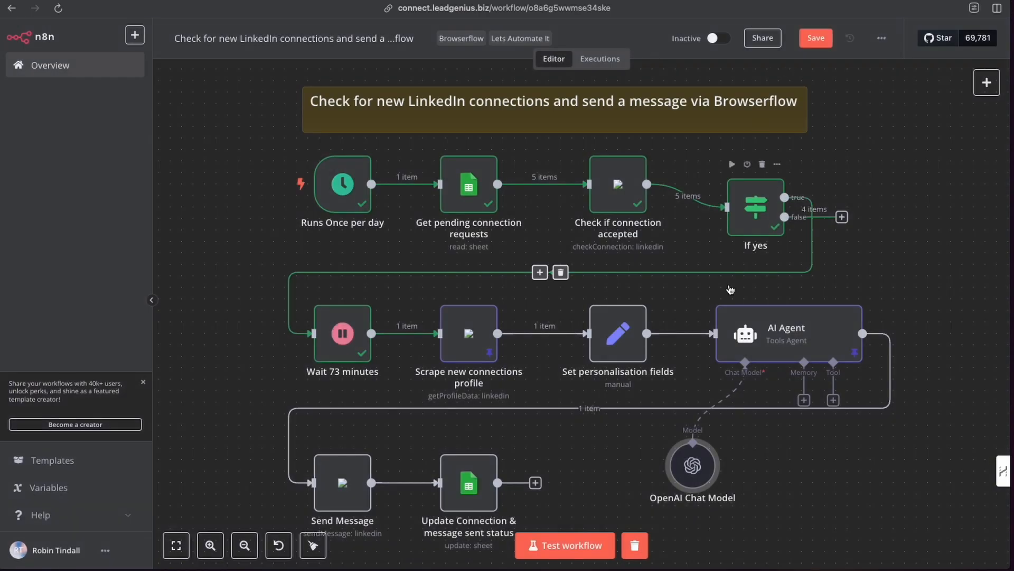
# - Open the AI Agent node, read through its user prompt and full system message, and return to the canvas
pyautogui.doubleClick(794, 329)
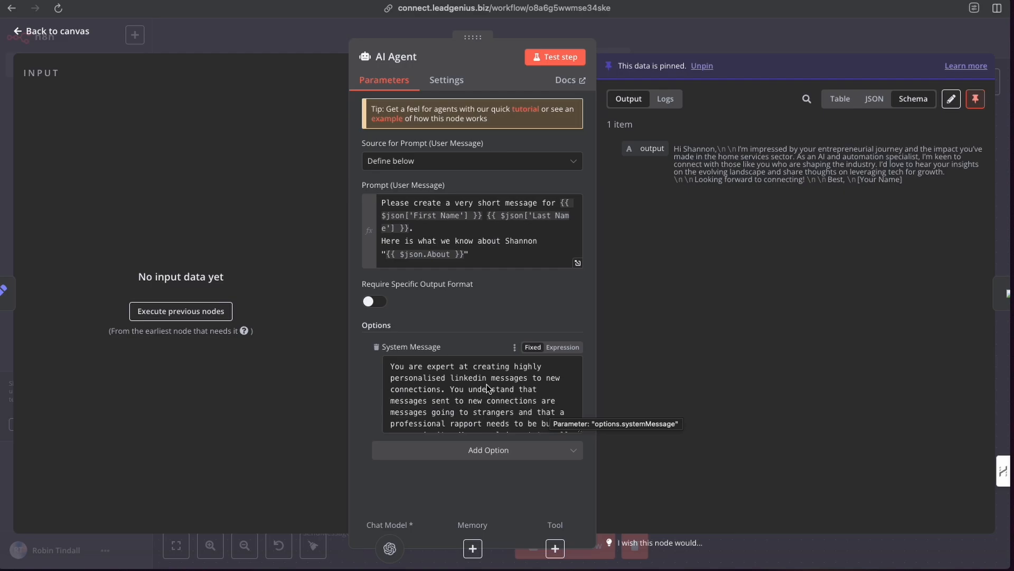
pyautogui.scroll(-3, 487, 389)
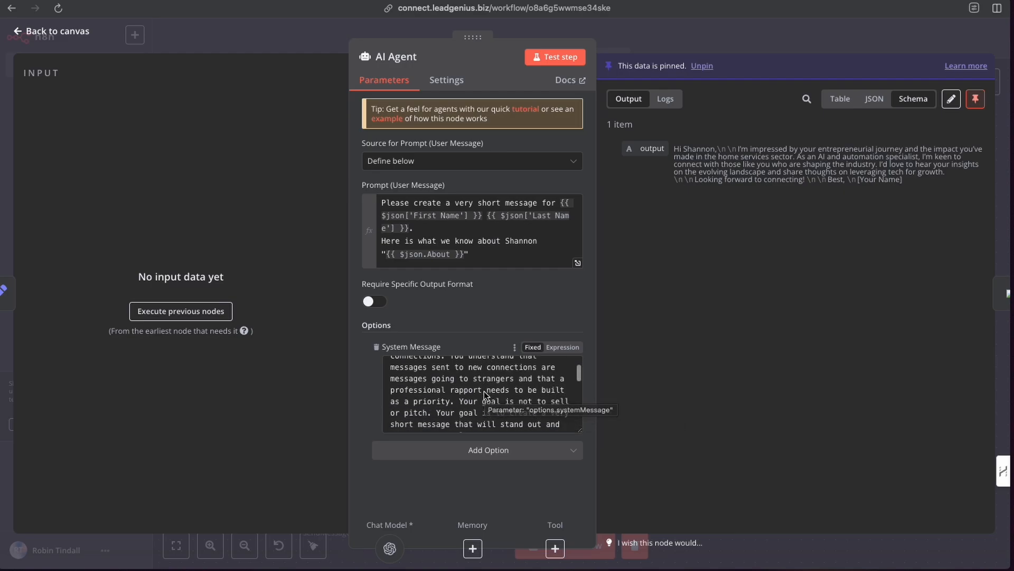
pyautogui.scroll(-3, 487, 393)
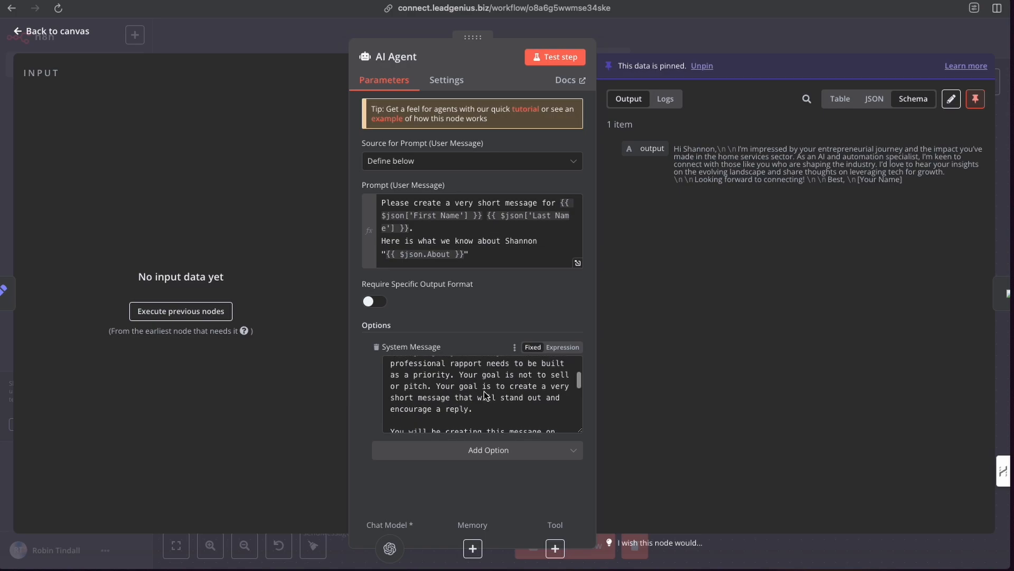
pyautogui.scroll(-3, 485, 394)
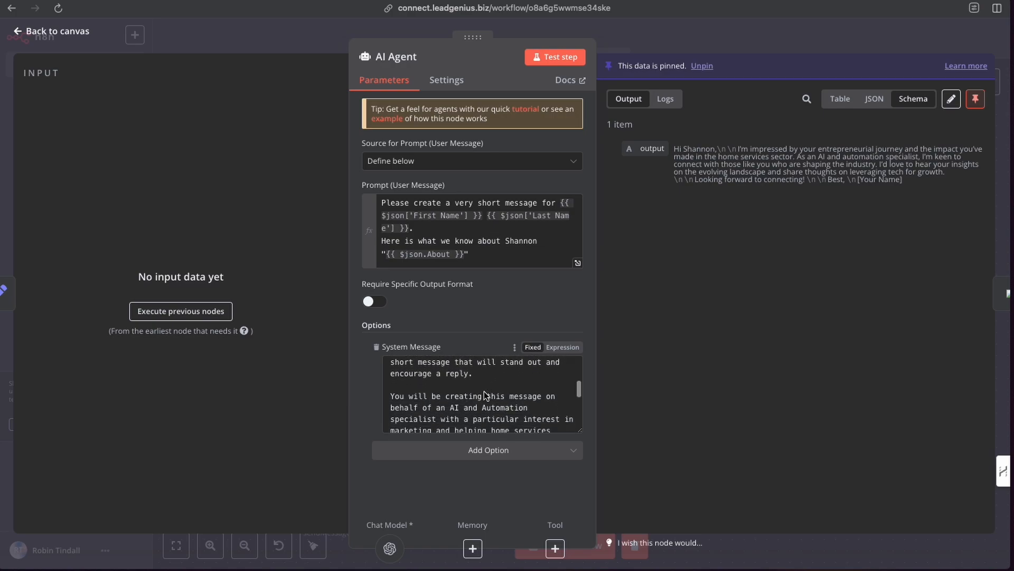
pyautogui.scroll(-3, 486, 394)
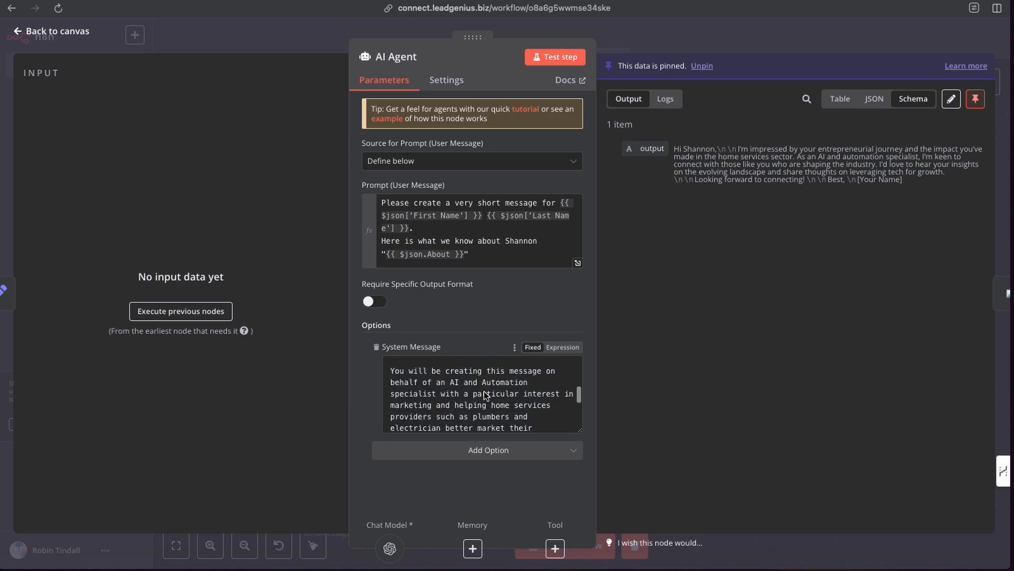
pyautogui.scroll(-2, 484, 391)
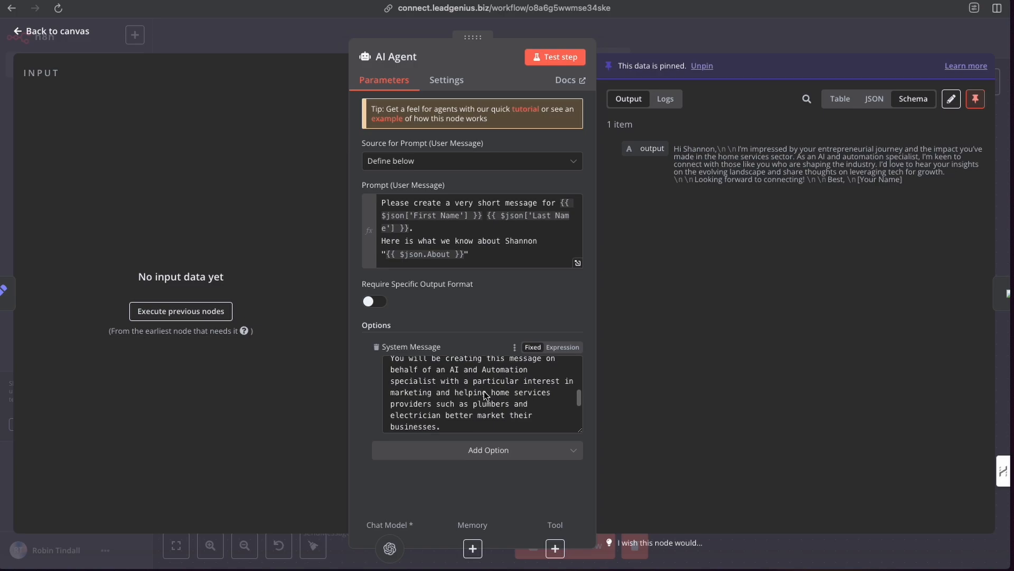
pyautogui.scroll(-2, 484, 391)
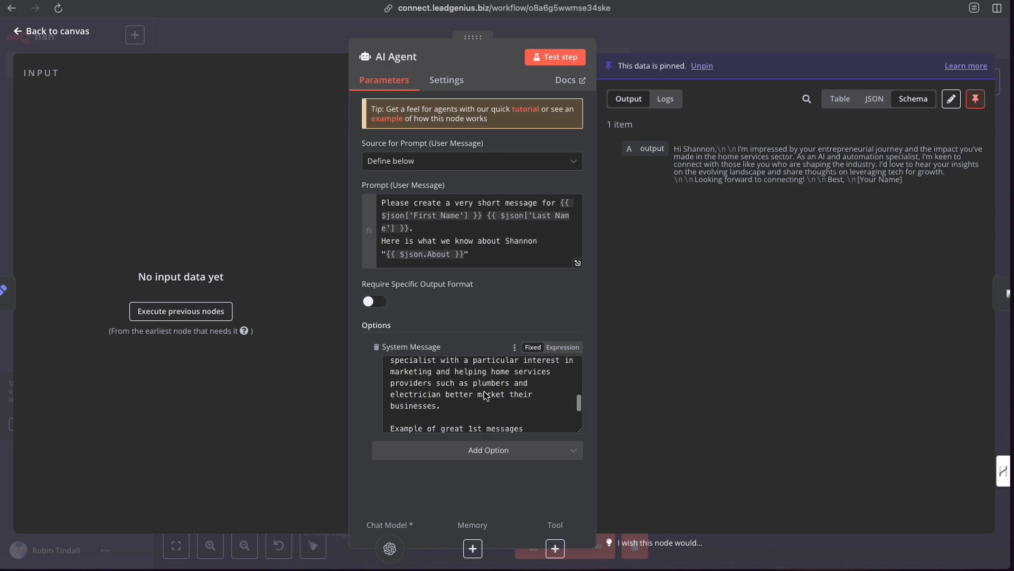
pyautogui.scroll(-1, 484, 391)
pyautogui.scroll(-1, 486, 395)
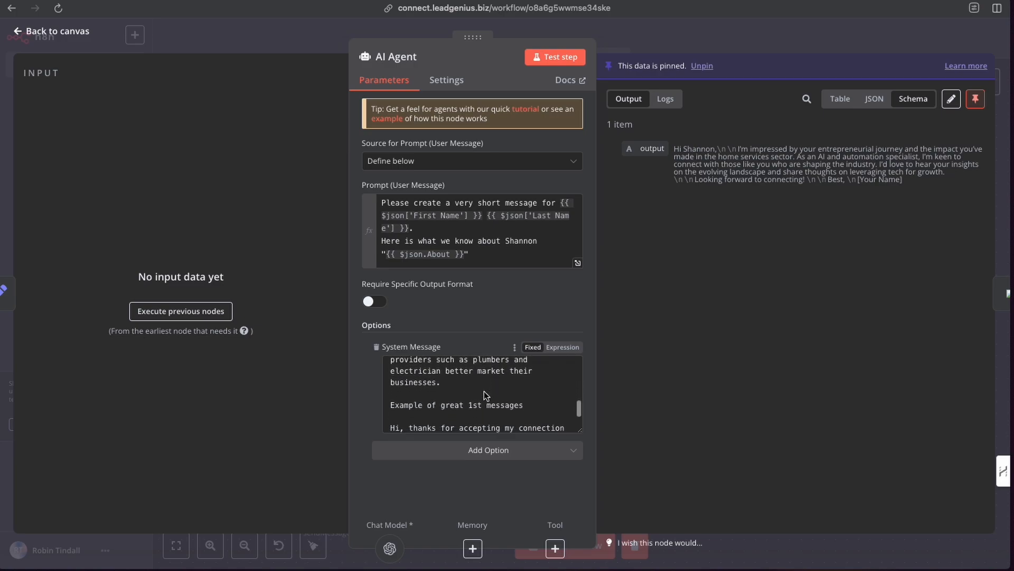
pyautogui.scroll(-1, 486, 395)
pyautogui.scroll(-1, 484, 391)
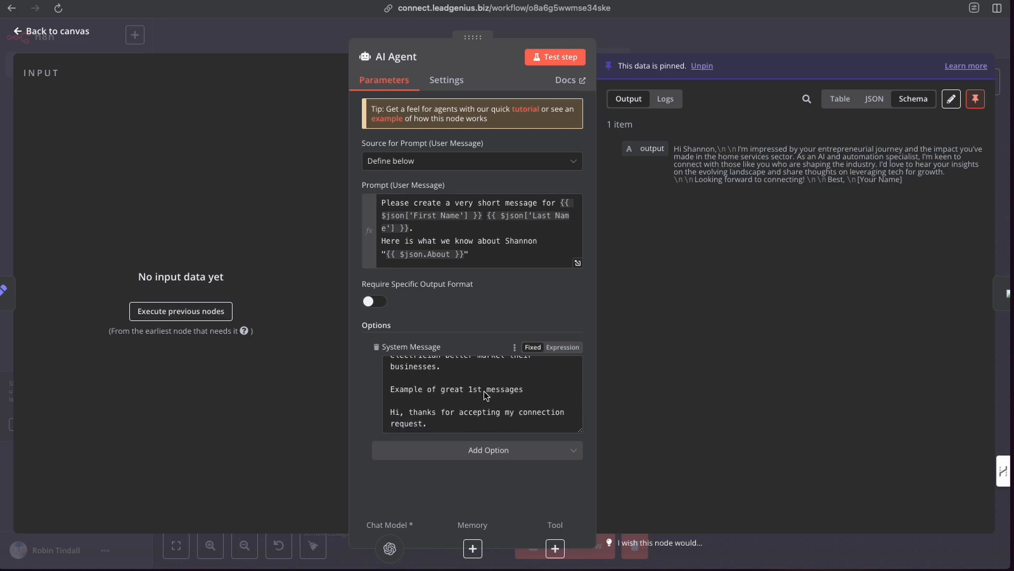
pyautogui.scroll(5, 484, 391)
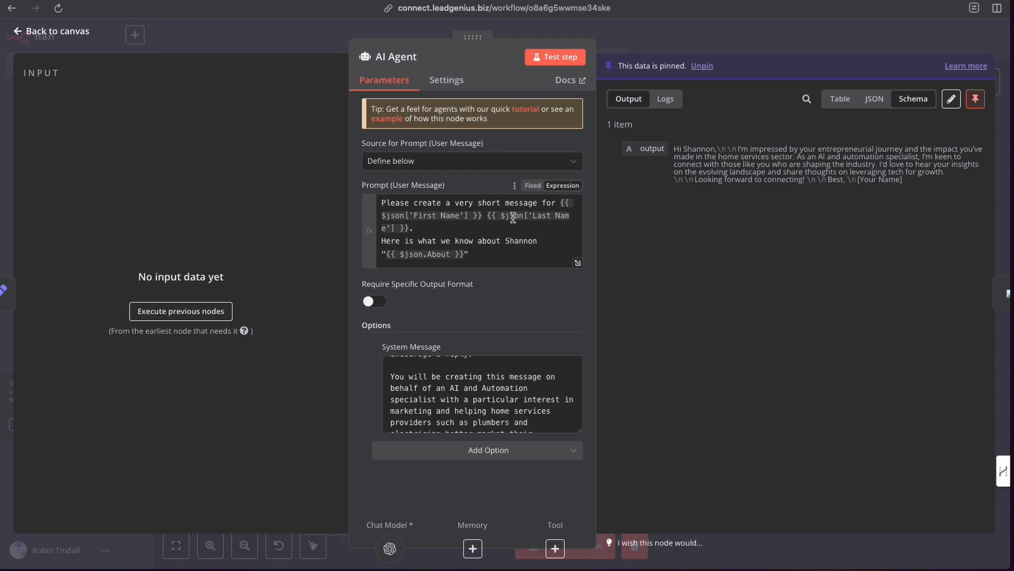
pyautogui.click(677, 45)
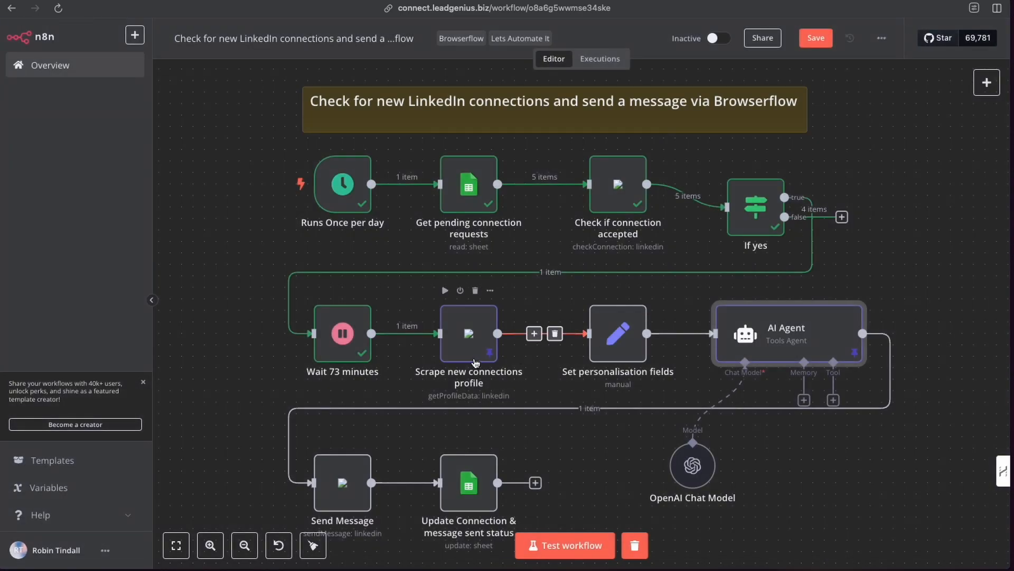
# - Run the Set personalisation fields node, check the AI Agent's prompt expressions against the resulting input fields, and close the node
pyautogui.click(594, 290)
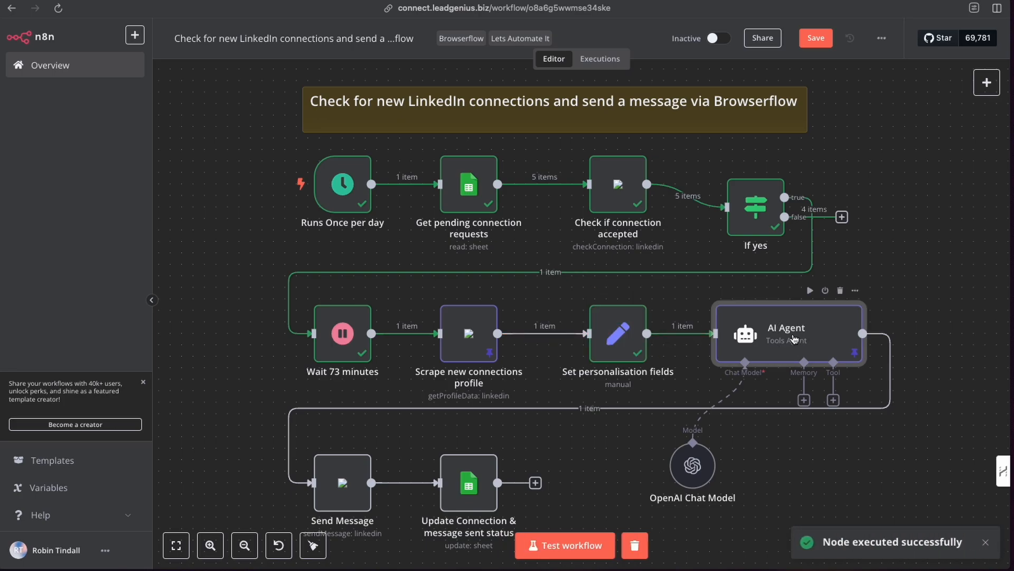
pyautogui.doubleClick(795, 339)
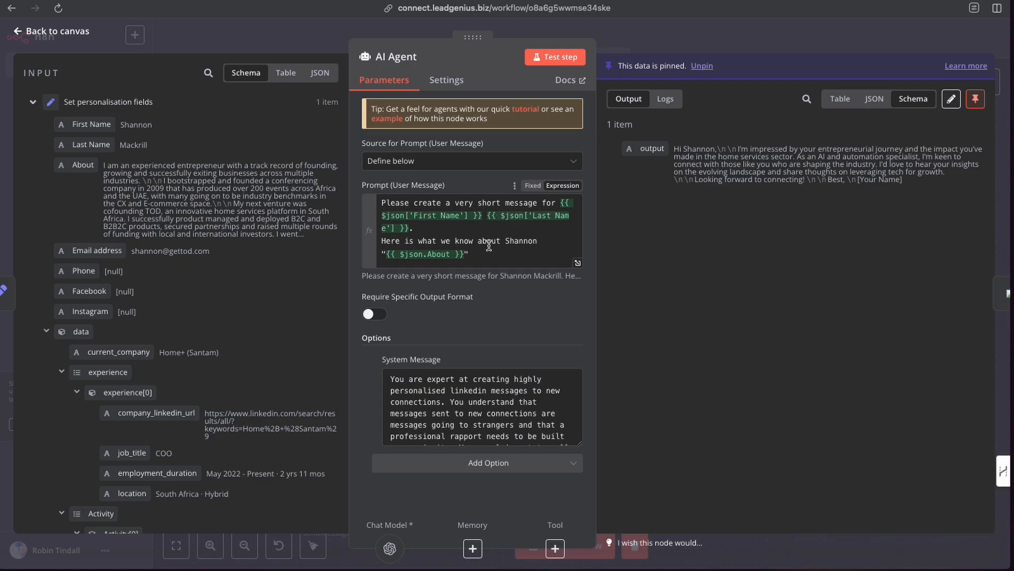
pyautogui.scroll(-1, 488, 244)
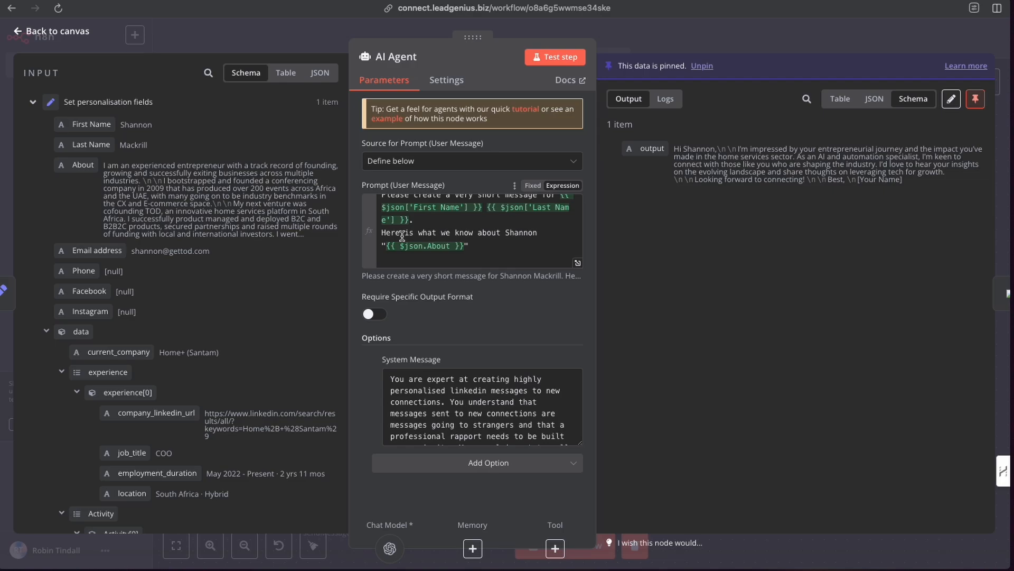
pyautogui.scroll(-6, 188, 271)
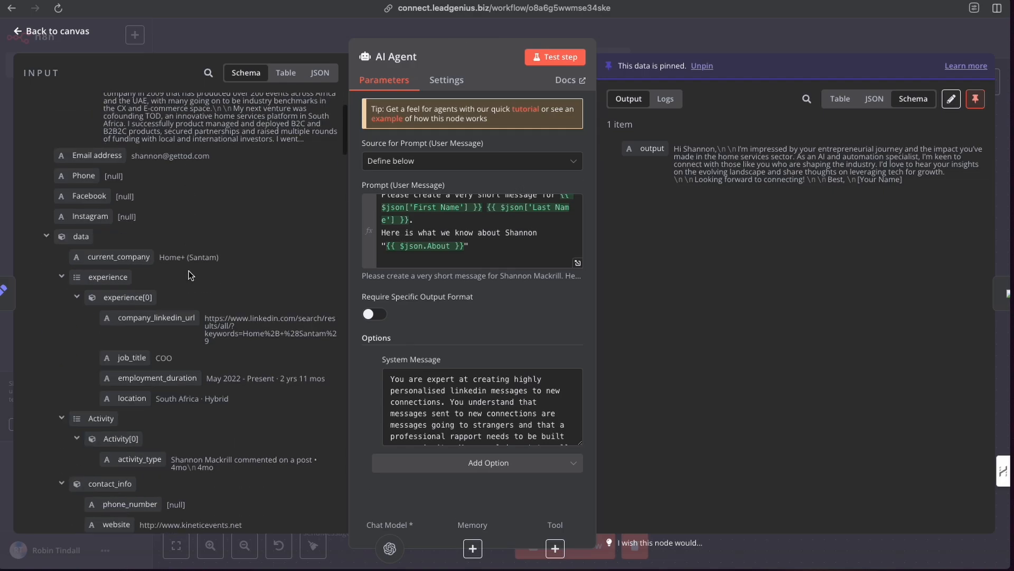
pyautogui.scroll(6, 188, 271)
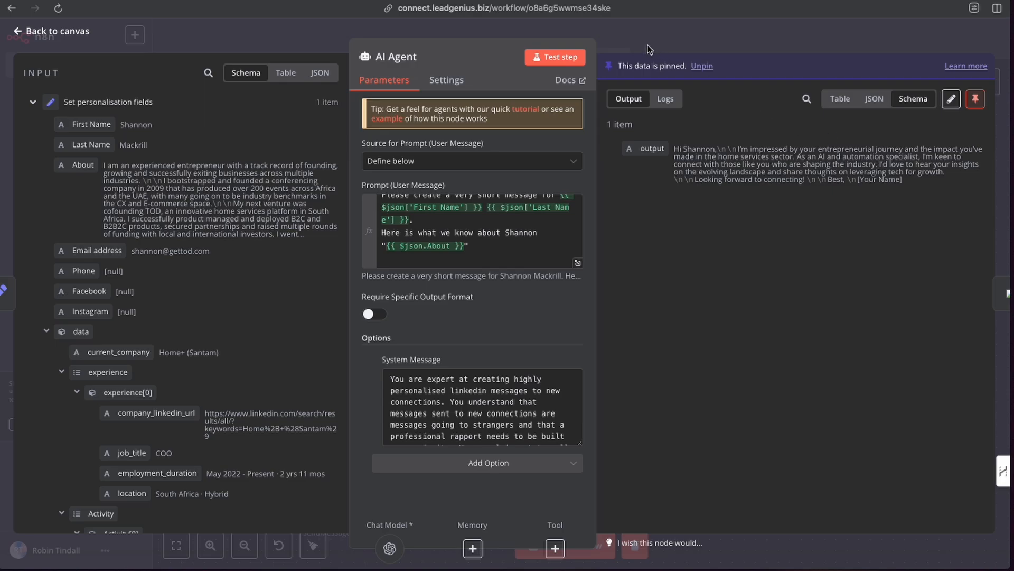
pyautogui.click(619, 38)
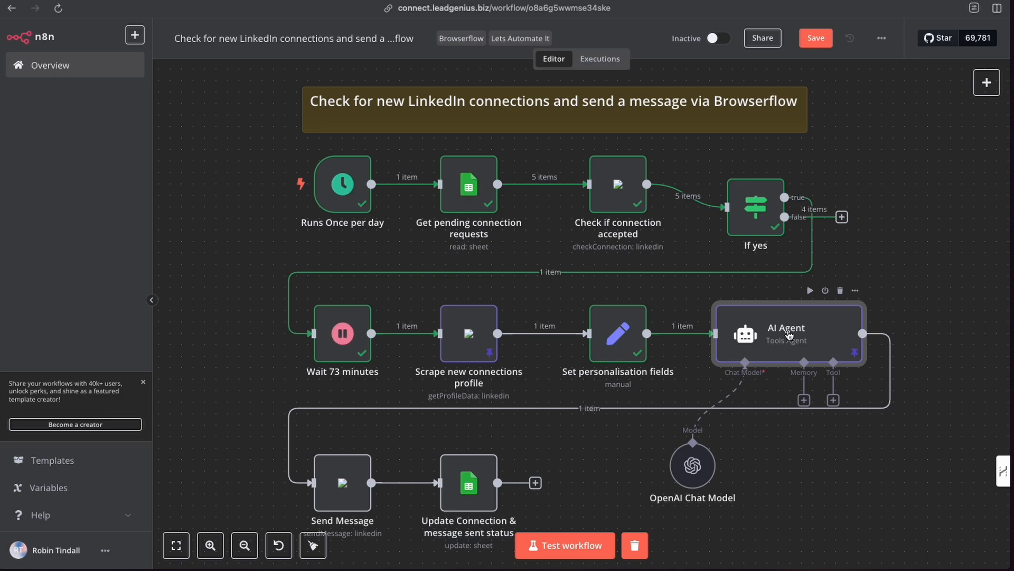
# - Compare the AI Agent's available input with the columns of the LinkedIn Outreach sheet, and return to the workflow canvas
pyautogui.doubleClick(787, 332)
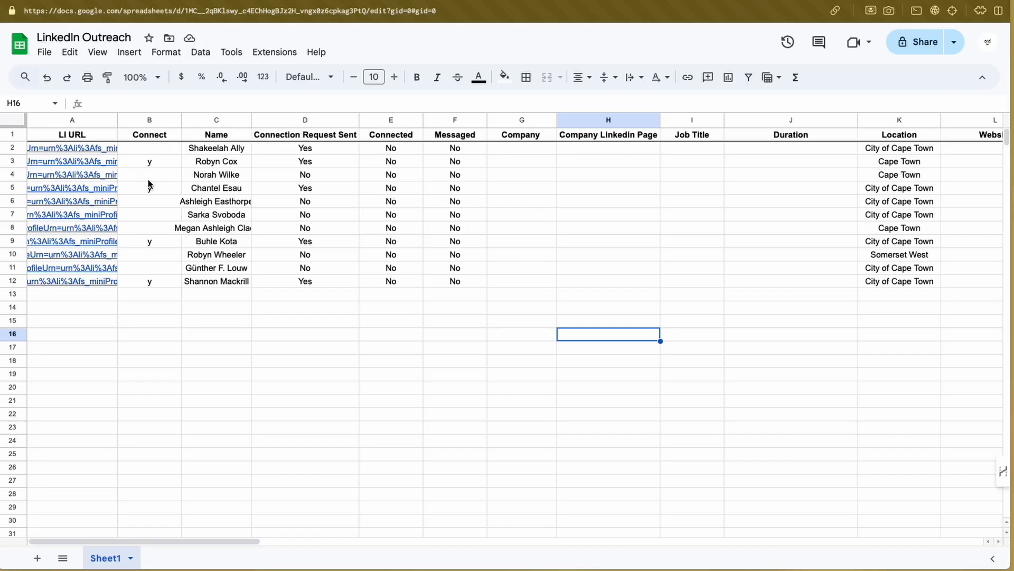
pyautogui.hscroll(10, 540, 214)
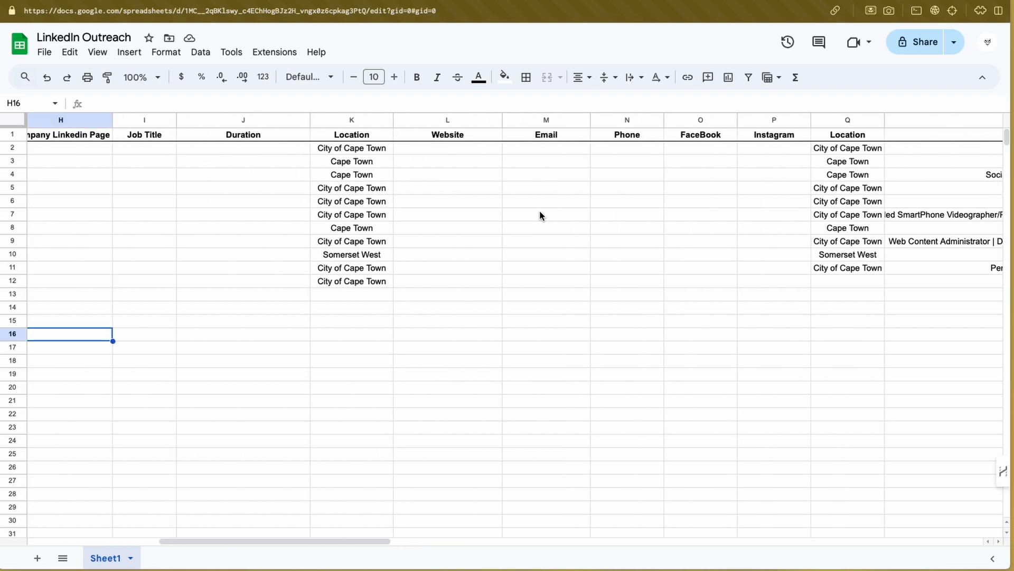
pyautogui.hscroll(-10, 540, 212)
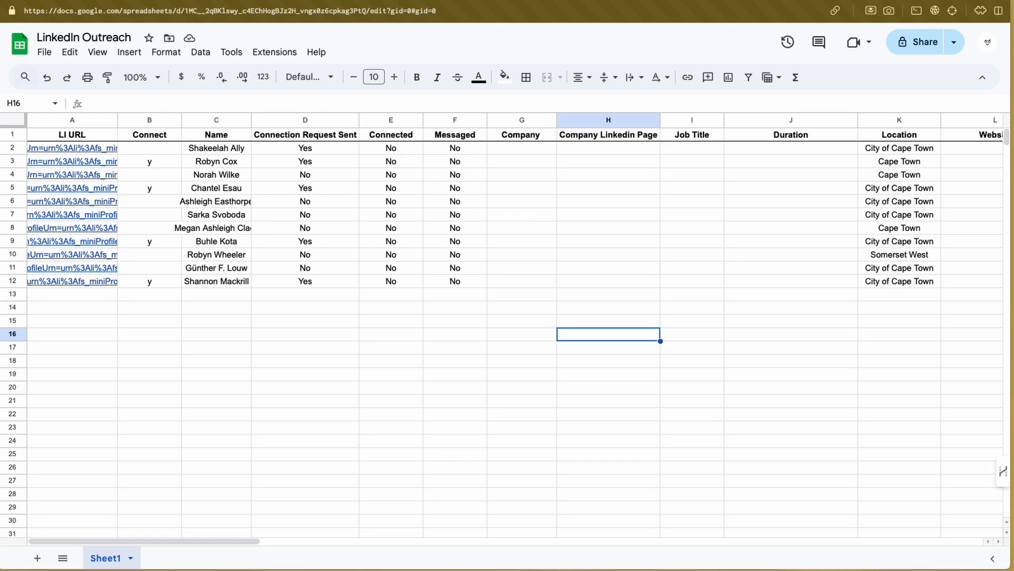
pyautogui.moveTo(80, 201)
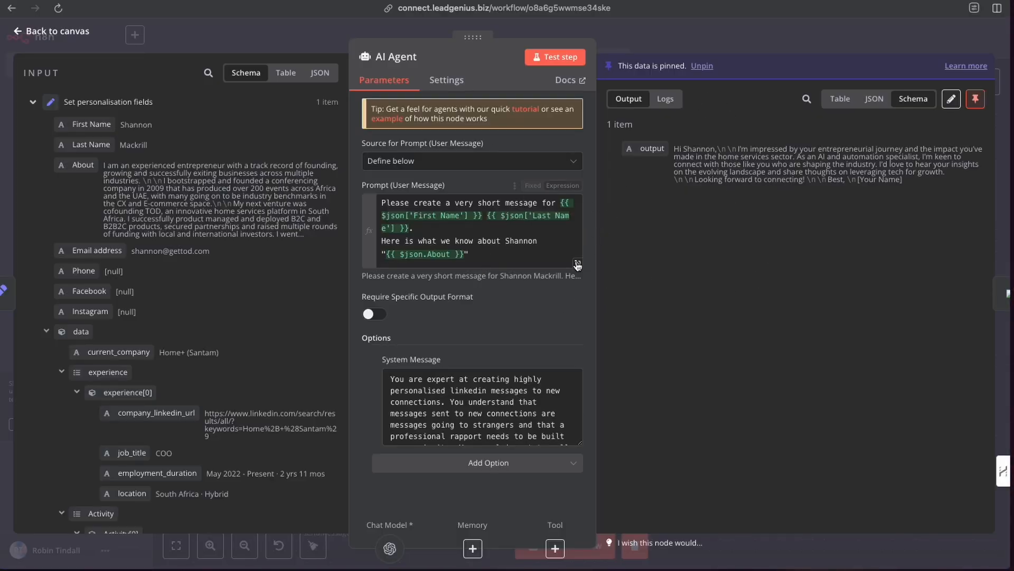
pyautogui.click(616, 42)
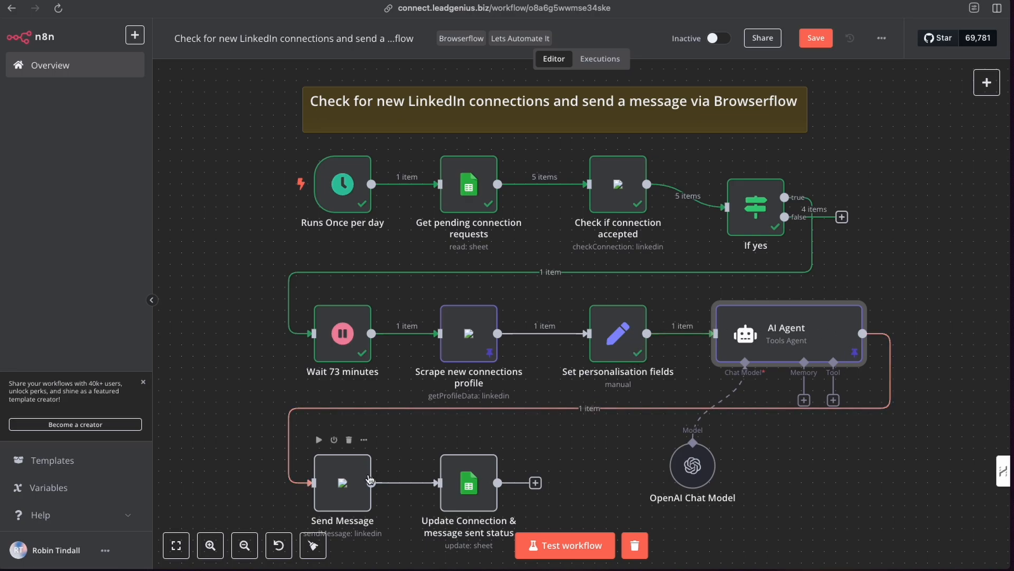
# - Open the Send Message node, preview the resolved Message expression along with its LinkedIn URL setting, and close the node
pyautogui.click(345, 471)
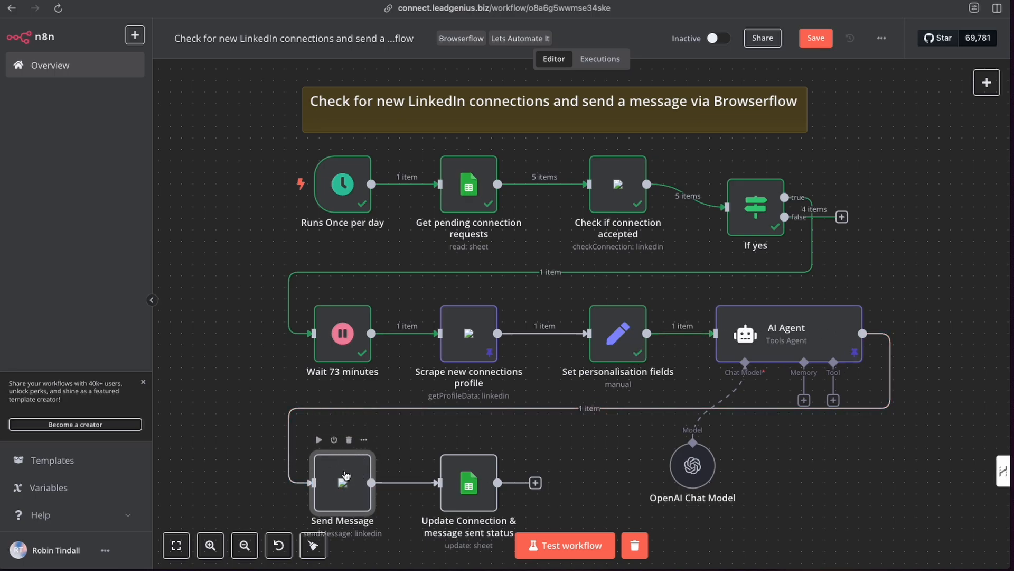
pyautogui.doubleClick(344, 474)
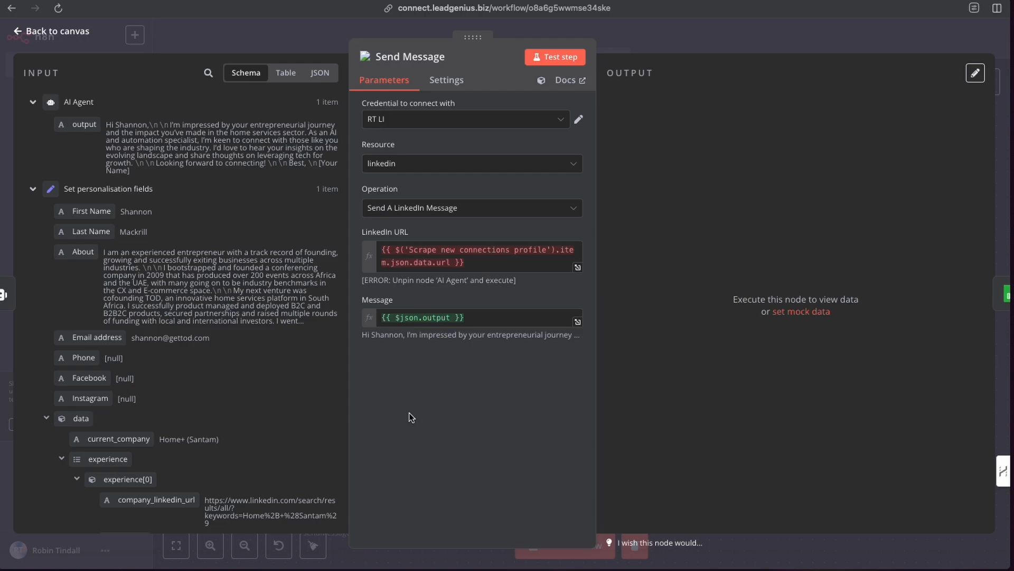
pyautogui.click(486, 321)
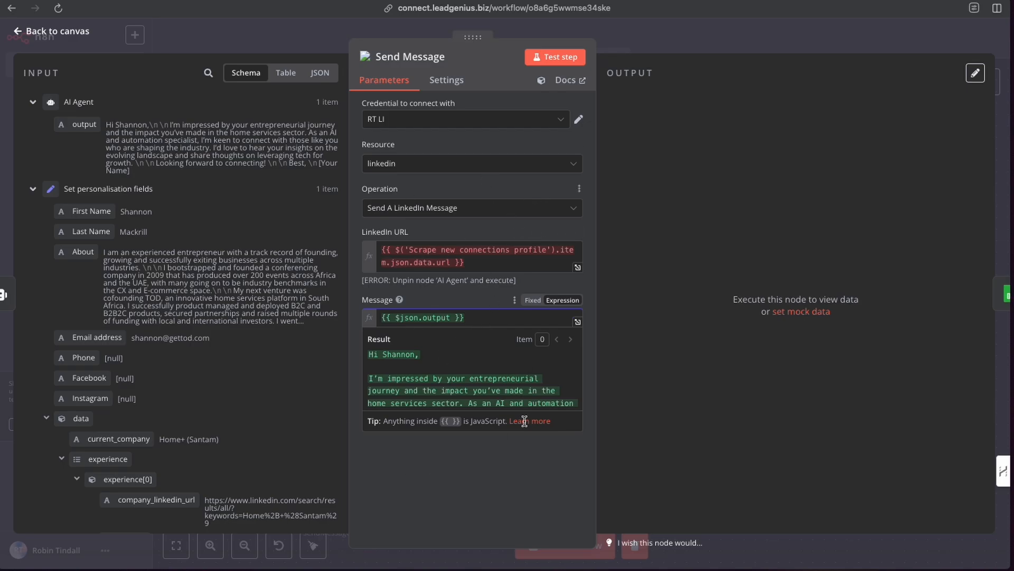
pyautogui.click(624, 27)
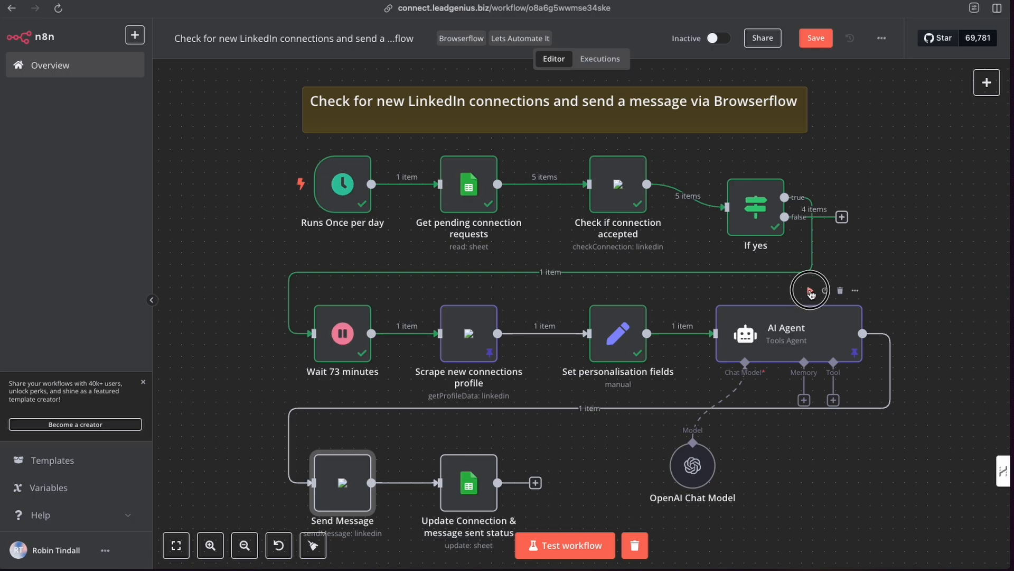
# - Run the AI Agent node and reopen the Send Message node to recheck its LinkedIn URL expression
pyautogui.click(809, 291)
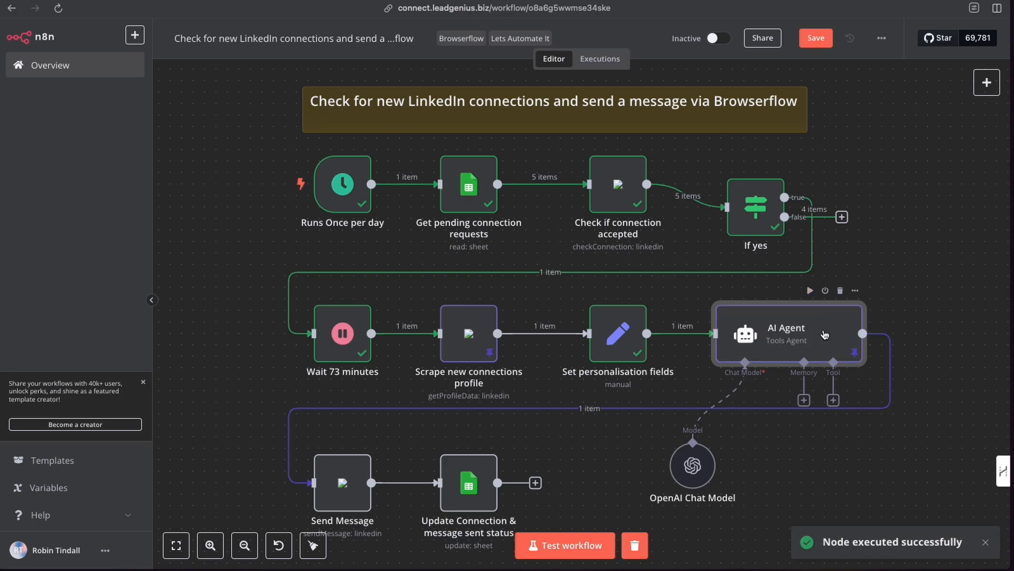
pyautogui.scroll(-2, 687, 359)
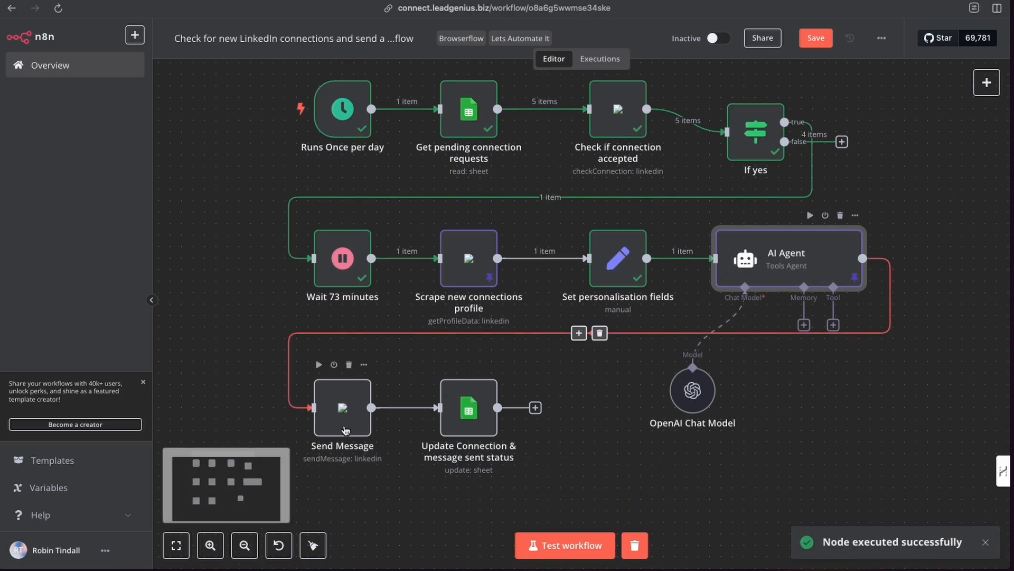
pyautogui.click(341, 405)
pyautogui.doubleClick(340, 402)
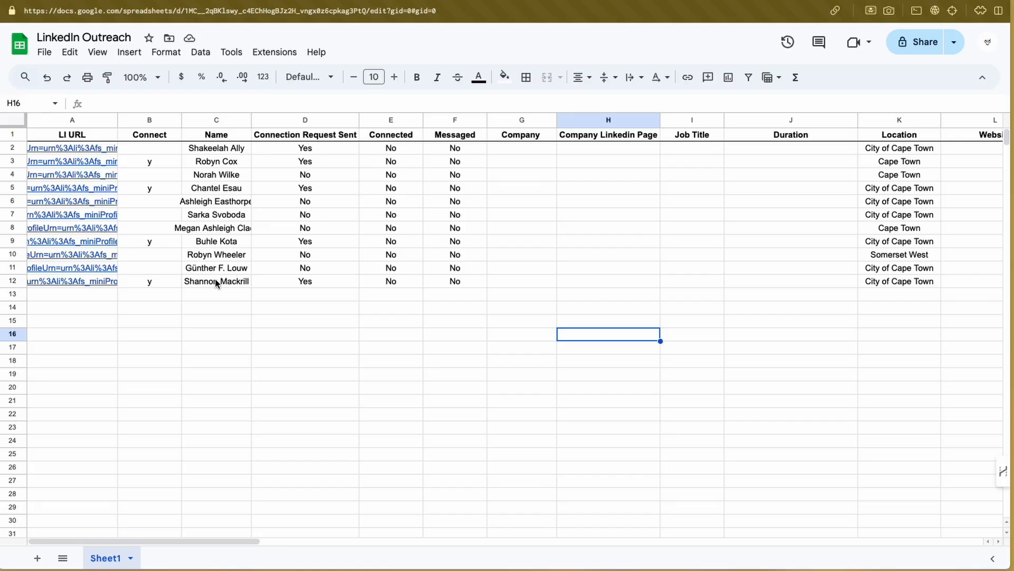
# - Switch to the LinkedIn Outreach sheet and set the Connected status in row 12 to Yes
pyautogui.click(217, 283)
pyautogui.click(324, 285)
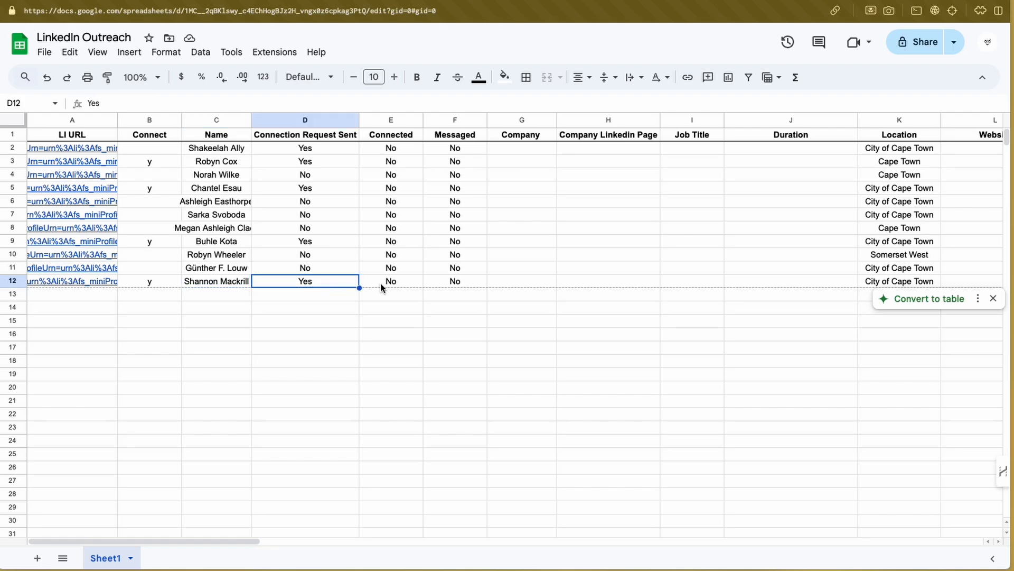
pyautogui.click(384, 285)
pyautogui.write('Yes')
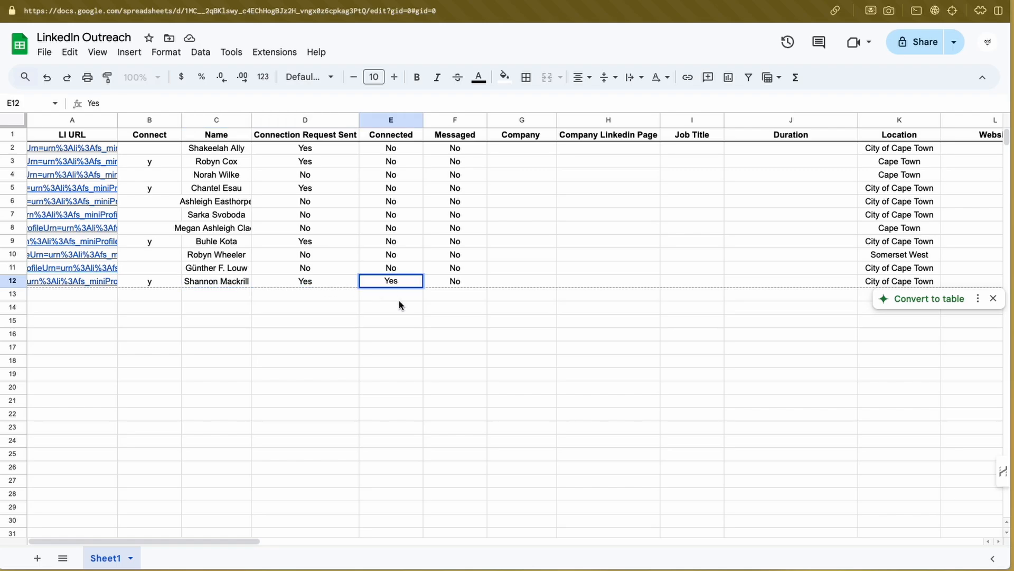
pyautogui.click(402, 314)
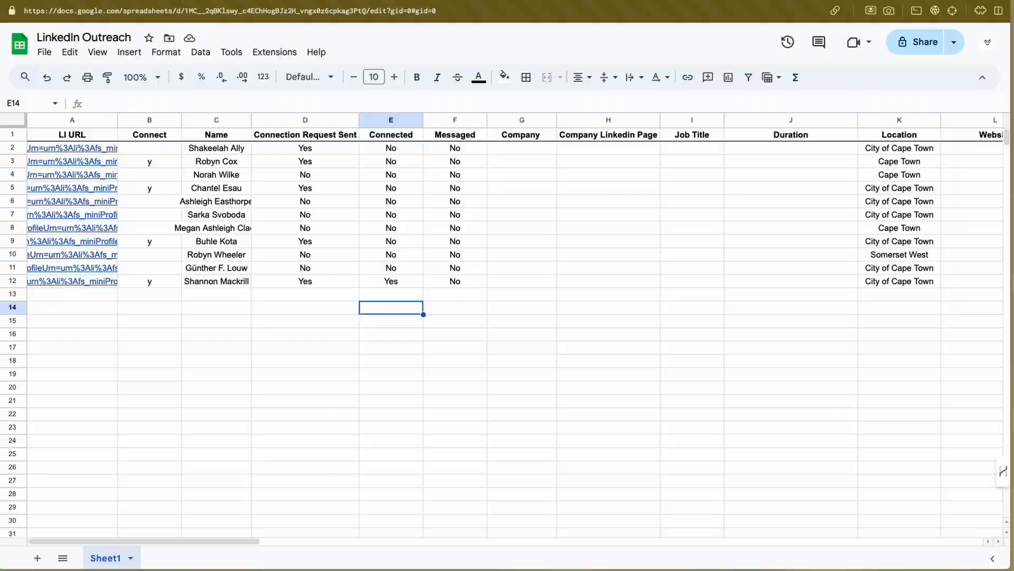
# - Set the Connected status in row 12 back to No, and close the Send Message node in n8n
pyautogui.click(396, 284)
pyautogui.write('No')
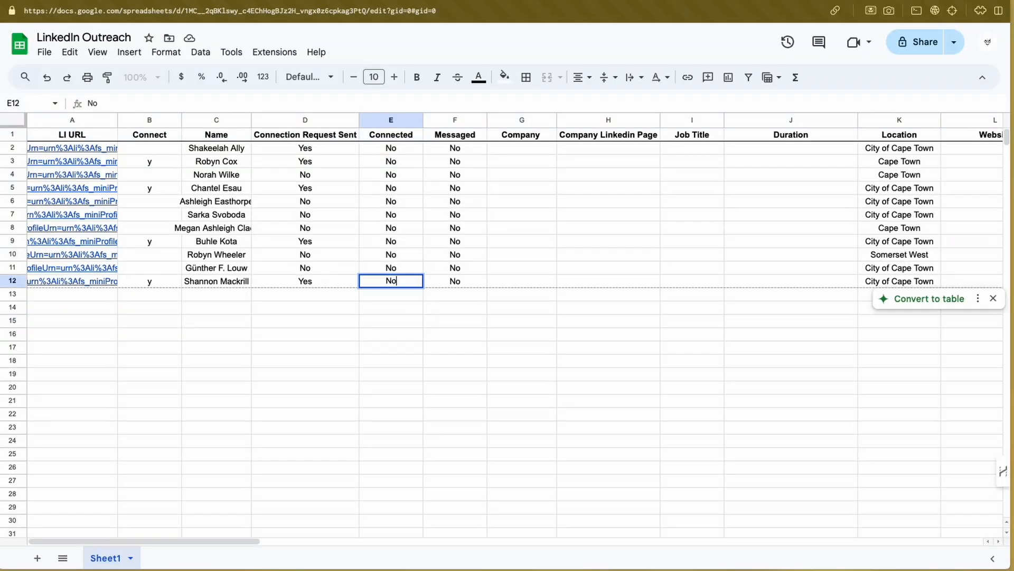
pyautogui.click(258, 333)
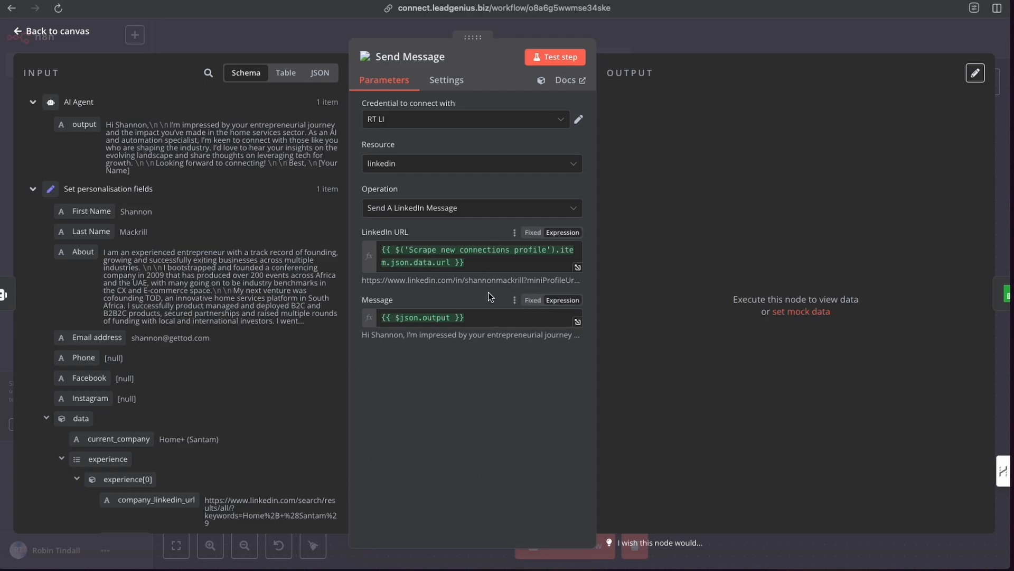
pyautogui.click(627, 45)
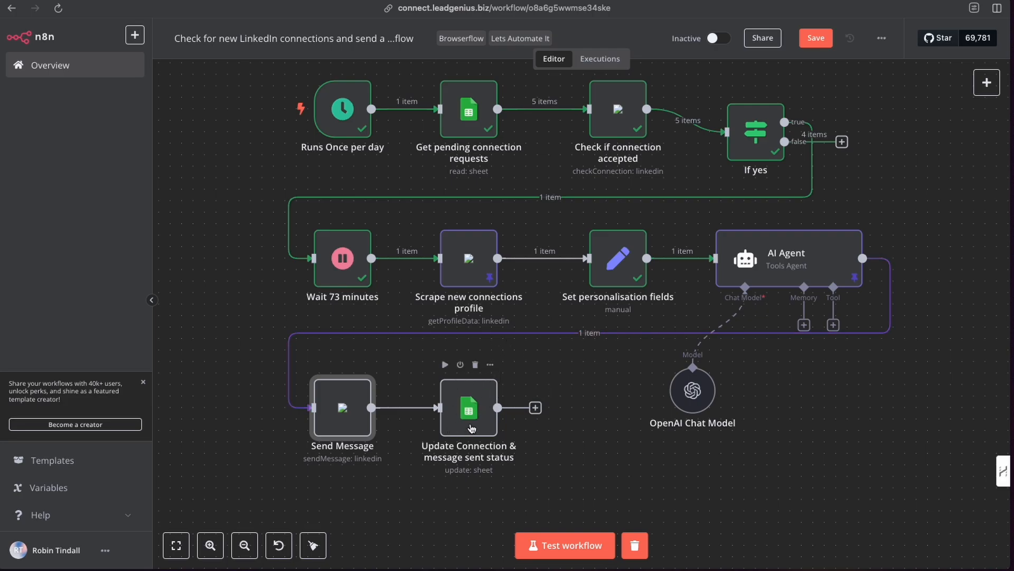
# - Open the Update Connection & message sent status node and compare its column to match on with the LI URL column in the LinkedIn Outreach sheet
pyautogui.click(468, 420)
pyautogui.doubleClick(469, 421)
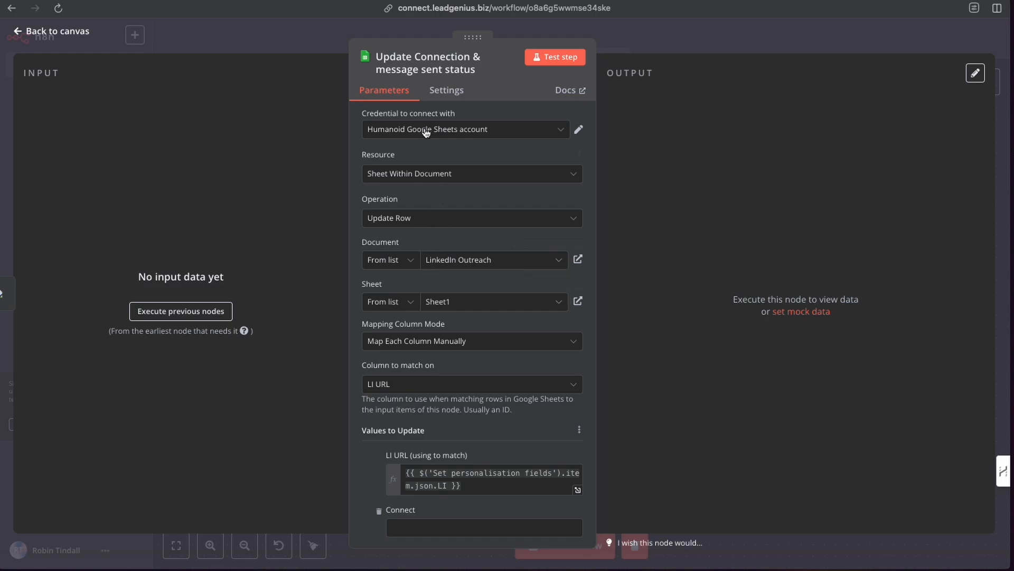
pyautogui.scroll(-3, 418, 282)
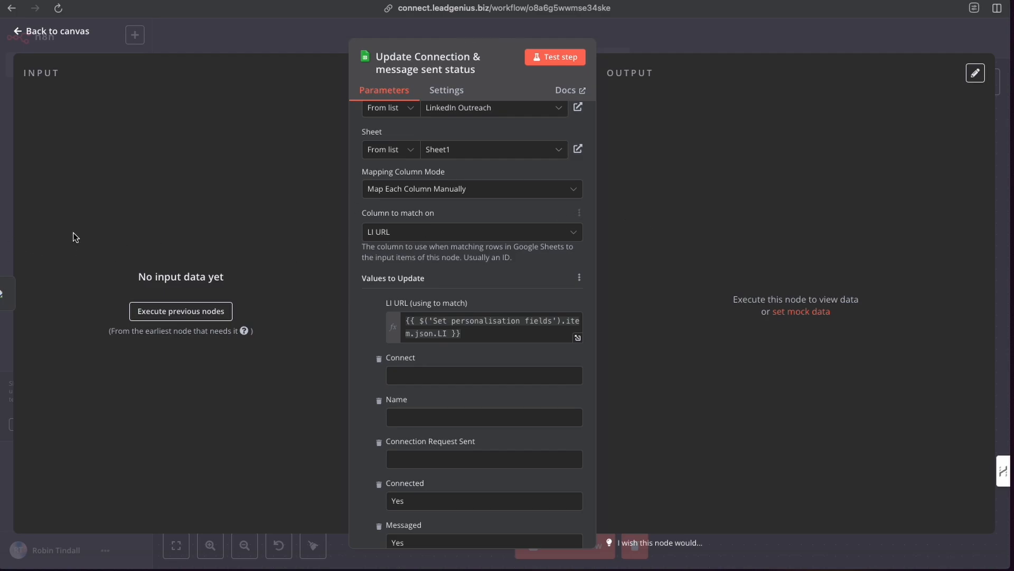
pyautogui.hotkey('ctrl', 'Tab')
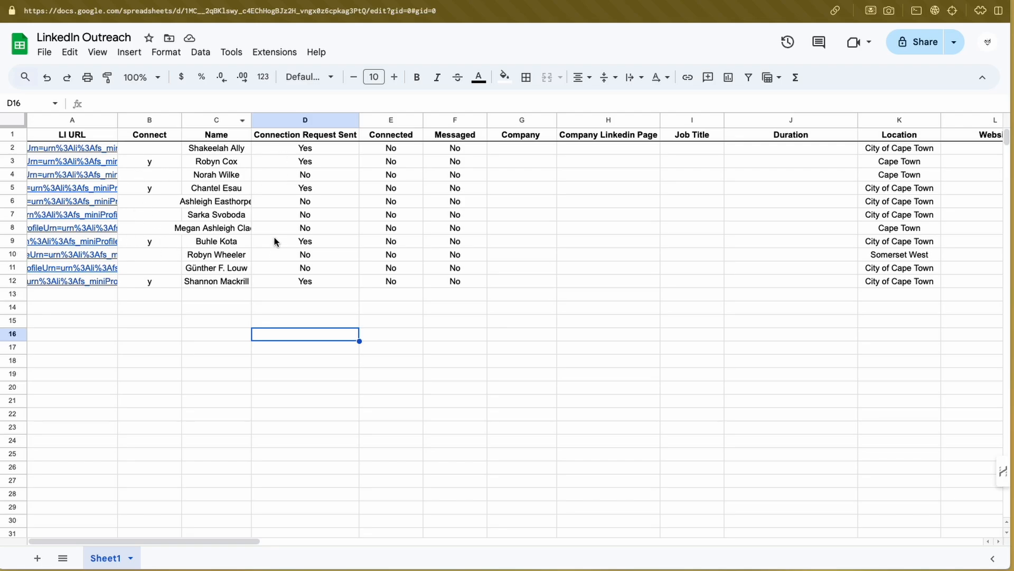
pyautogui.click(71, 121)
pyautogui.click(83, 307)
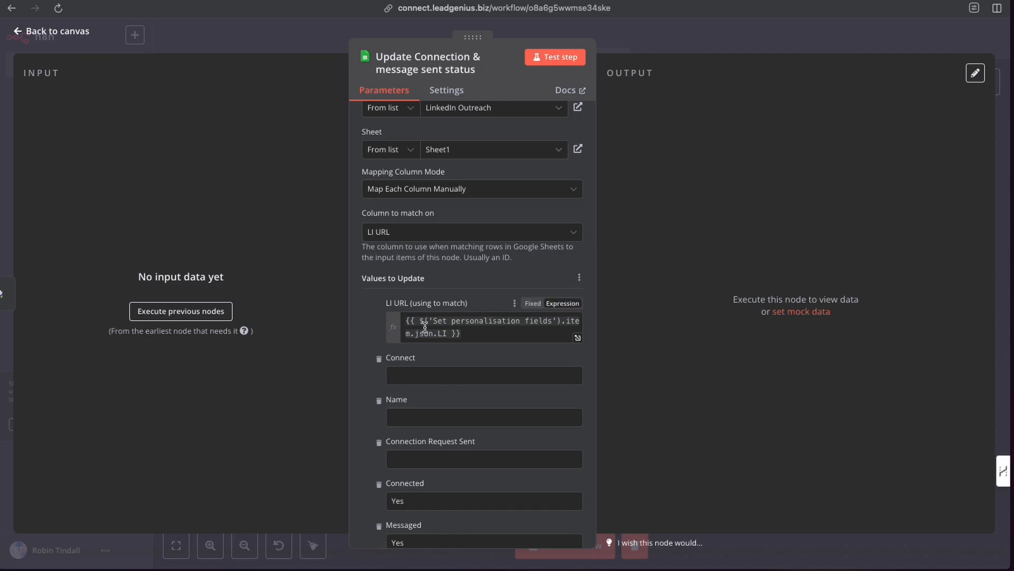
# - Close the node in n8n and shift the Send Message node slightly on the canvas
pyautogui.click(297, 52)
pyautogui.click(345, 401)
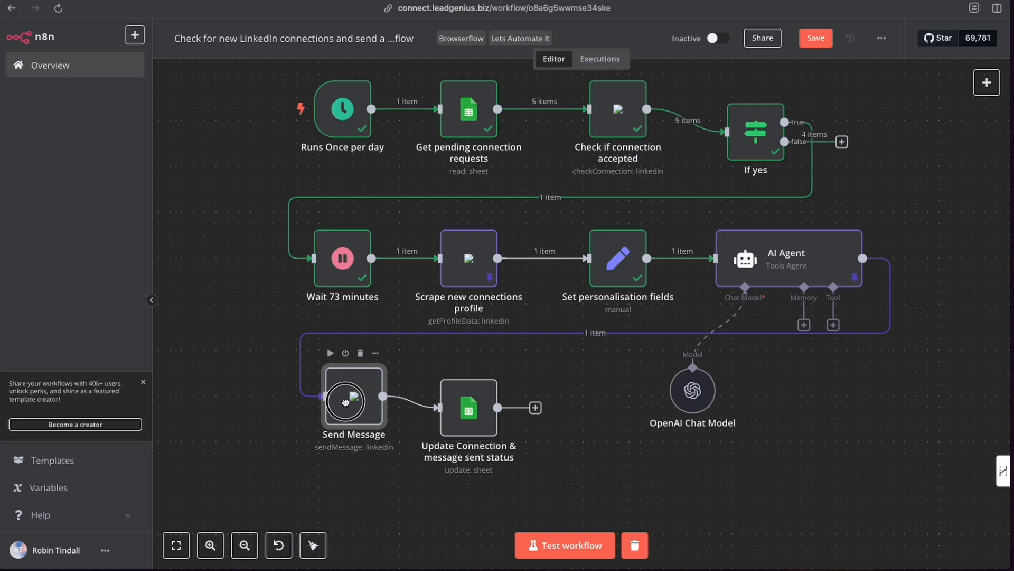
pyautogui.moveTo(345, 402); pyautogui.dragTo(345, 414)
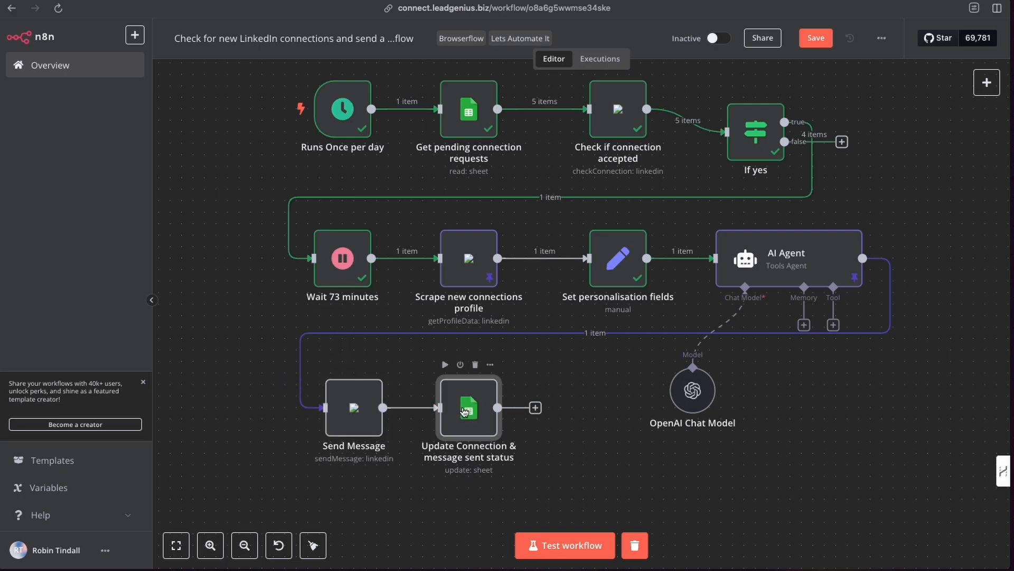
# - Check the LI URL match expression in the Update Connection & message sent status node against its source, the Set personalisation fields node
pyautogui.doubleClick(464, 411)
pyautogui.scroll(-3, 463, 433)
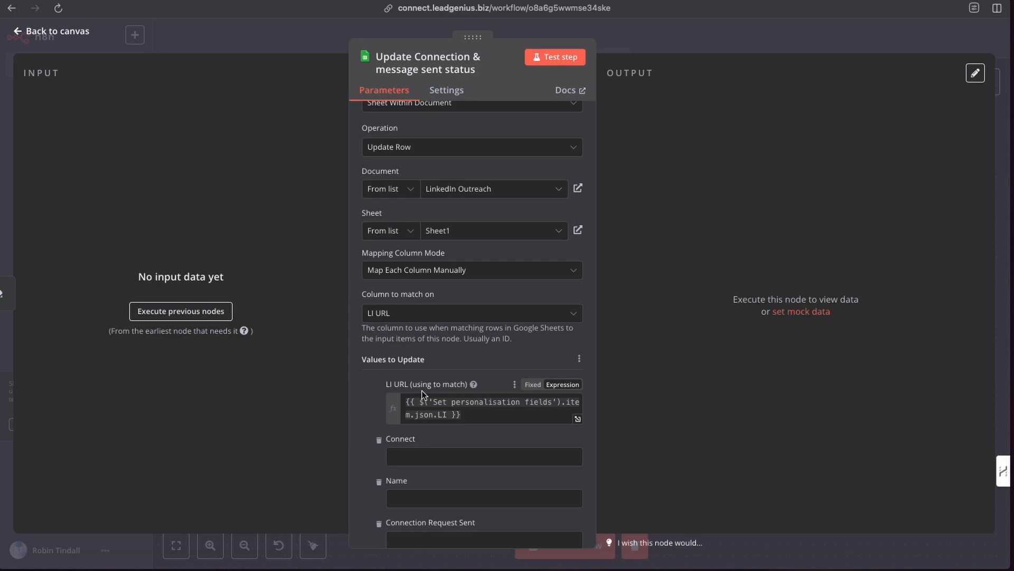
pyautogui.click(655, 46)
pyautogui.click(629, 258)
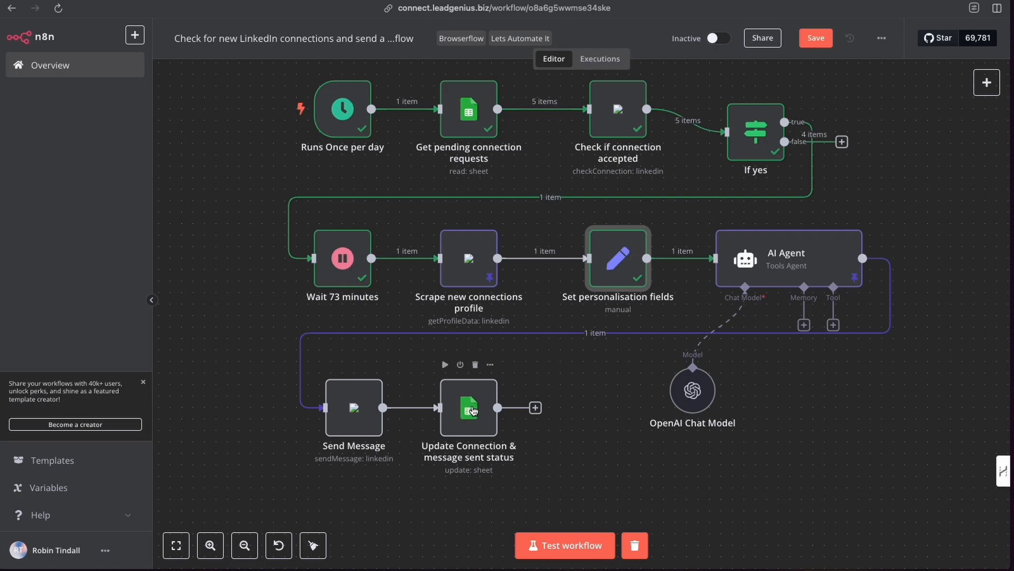
# - Reopen the Update Connection & message sent status node, review the Connected, Messaged and Company values to update, and close it
pyautogui.doubleClick(472, 411)
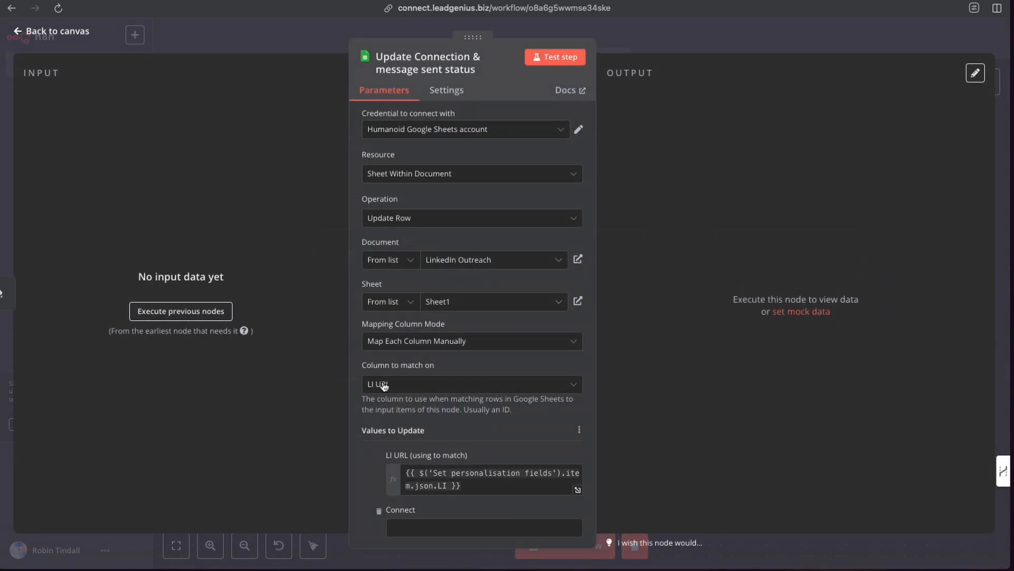
pyautogui.scroll(-1, 422, 390)
pyautogui.scroll(-10, 422, 389)
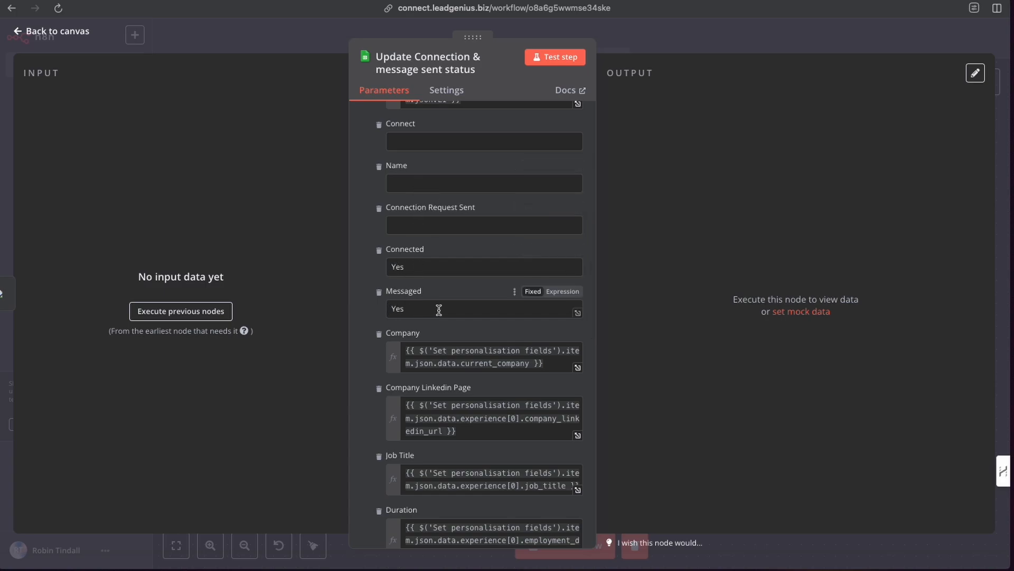
pyautogui.scroll(-2, 439, 310)
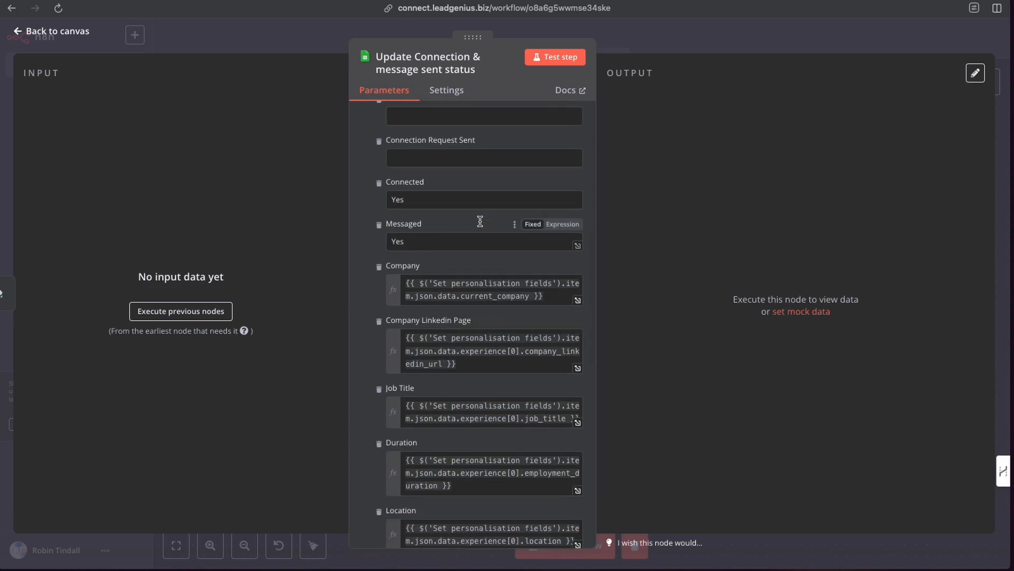
pyautogui.click(643, 49)
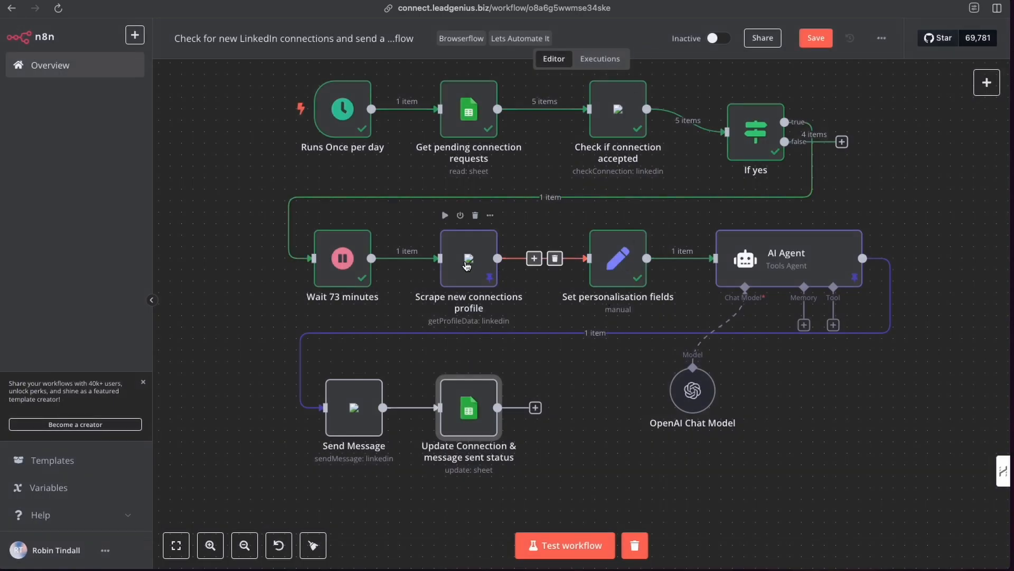
# - Examine every column mapped from Set personalisation fields in the Update Connection & message sent status node, down to row_number, and close it
pyautogui.click(616, 254)
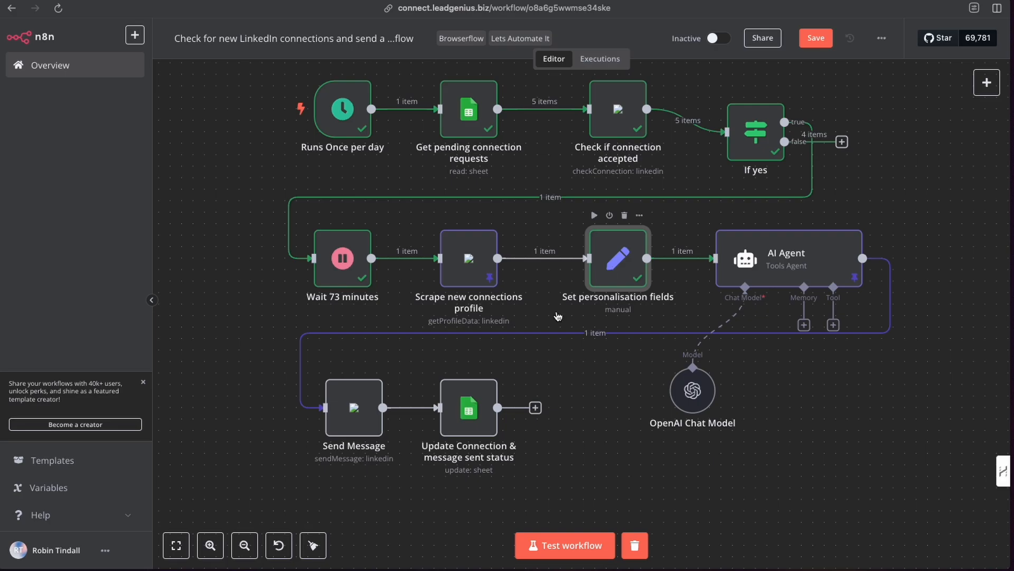
pyautogui.doubleClick(467, 405)
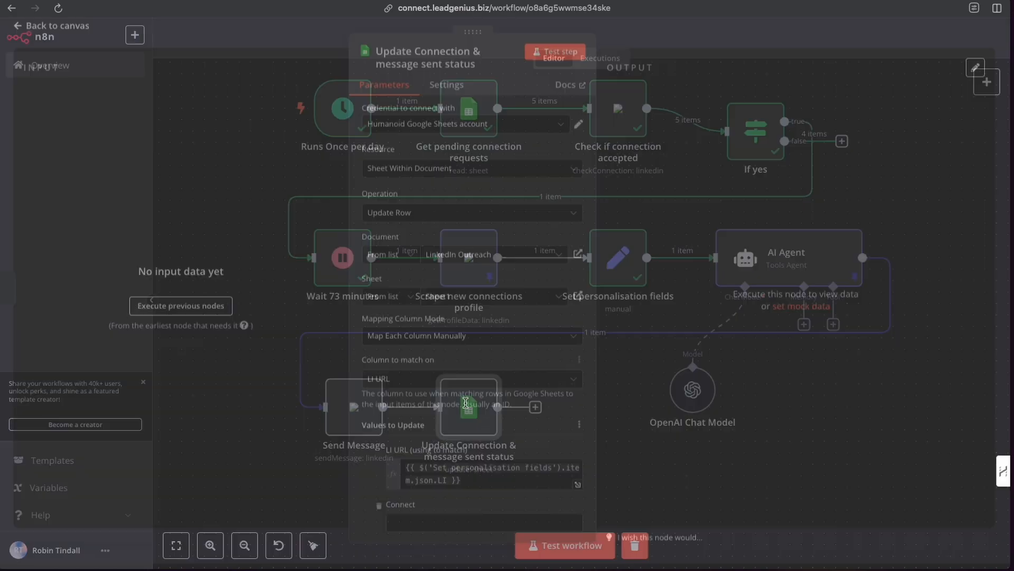
pyautogui.scroll(-3, 486, 366)
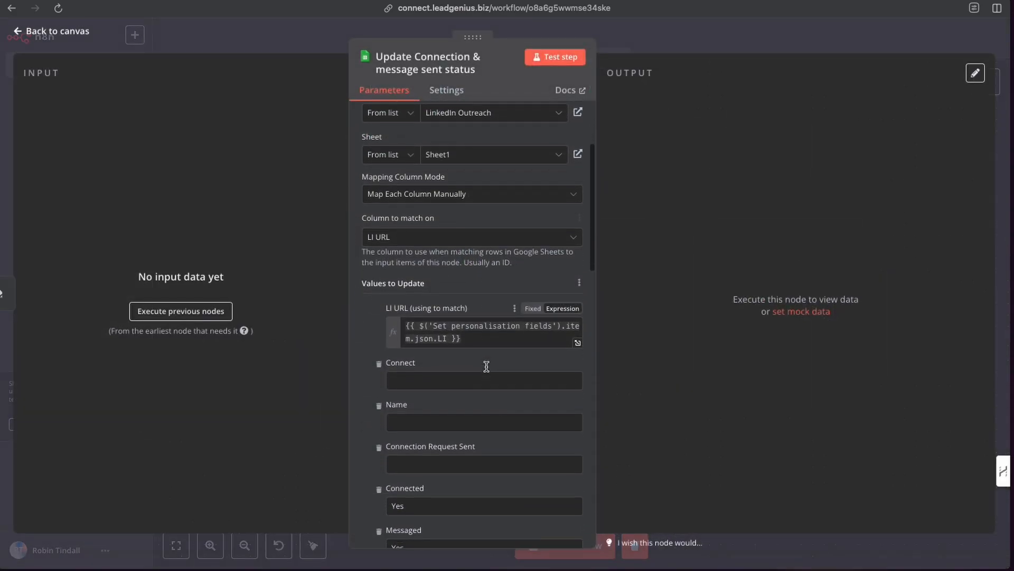
pyautogui.scroll(-5, 486, 365)
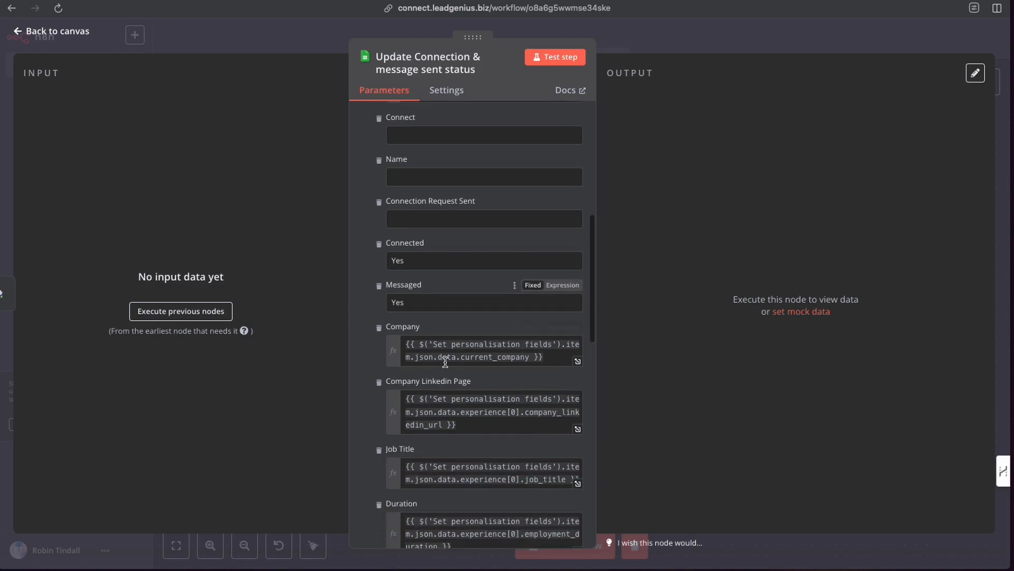
pyautogui.scroll(-1, 445, 362)
pyautogui.scroll(-3, 438, 333)
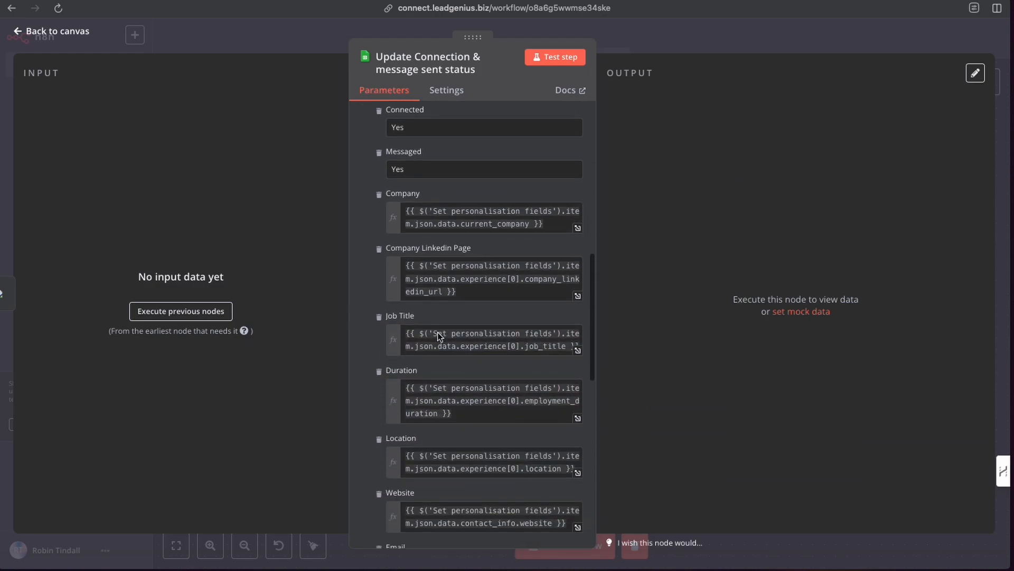
pyautogui.scroll(-4, 438, 335)
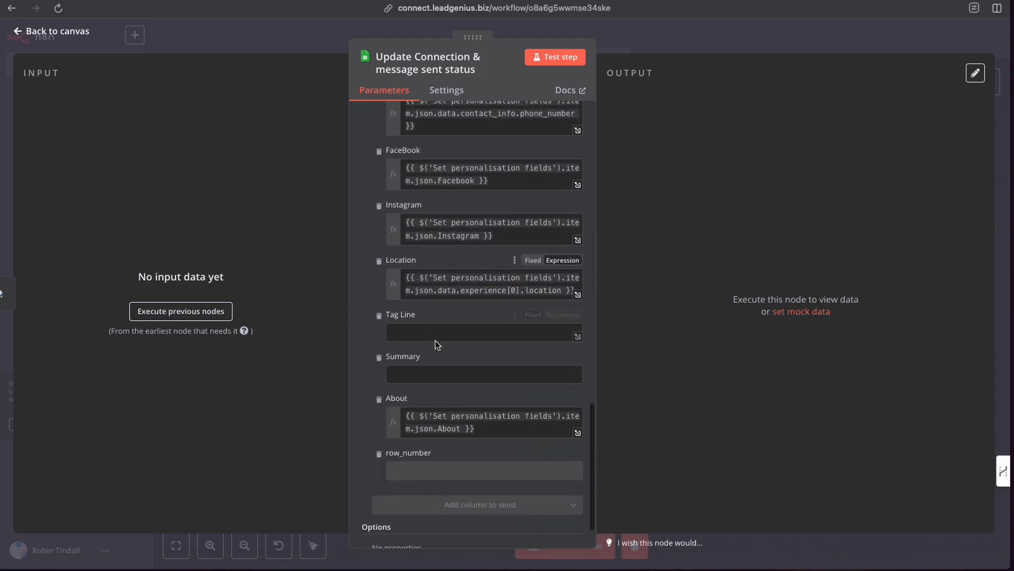
pyautogui.scroll(15, 581, 243)
pyautogui.click(668, 40)
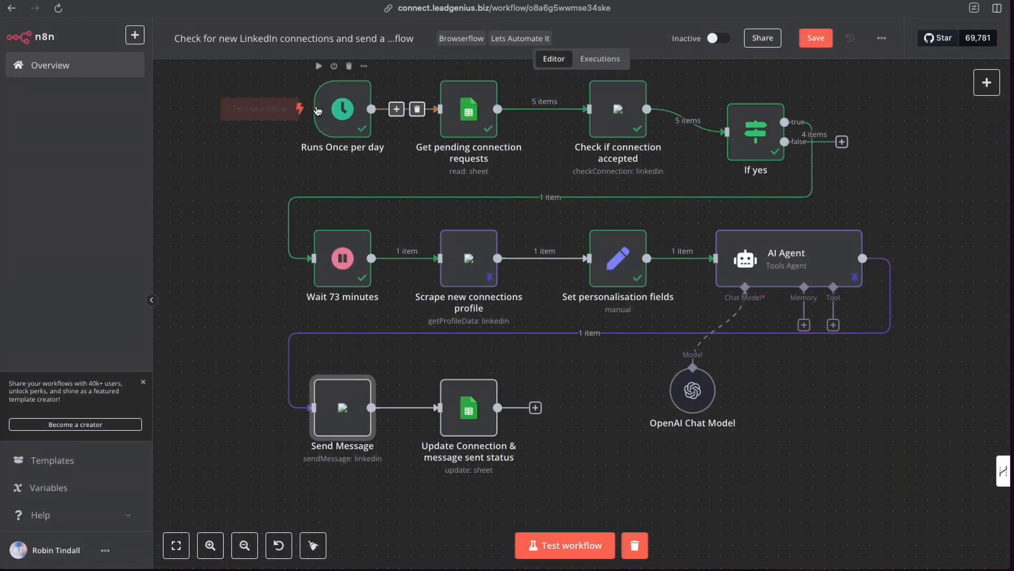
# - Walk through the first row of workflow nodes, from the Runs Once per day trigger to the If yes condition
pyautogui.click(343, 113)
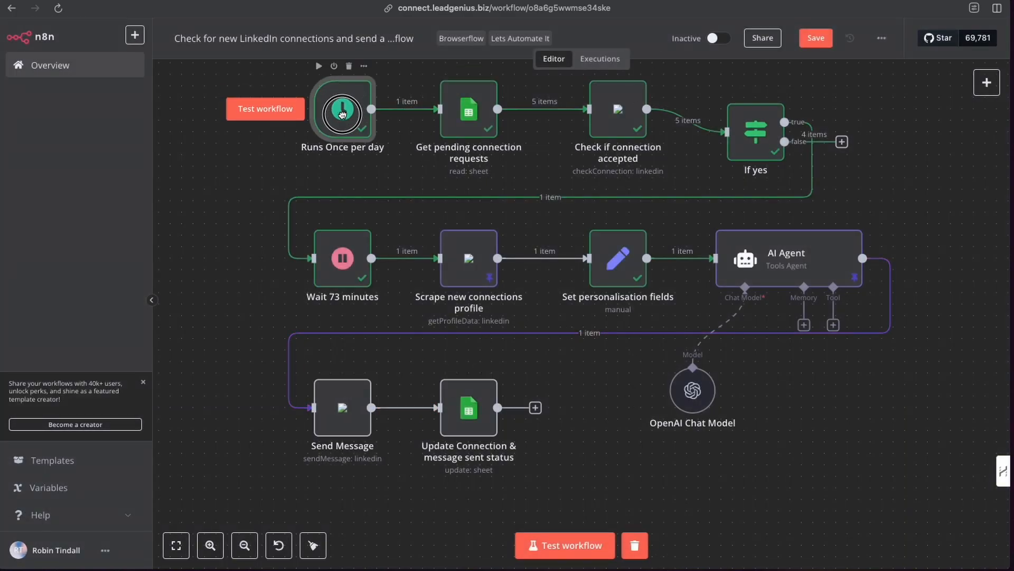
pyautogui.click(467, 111)
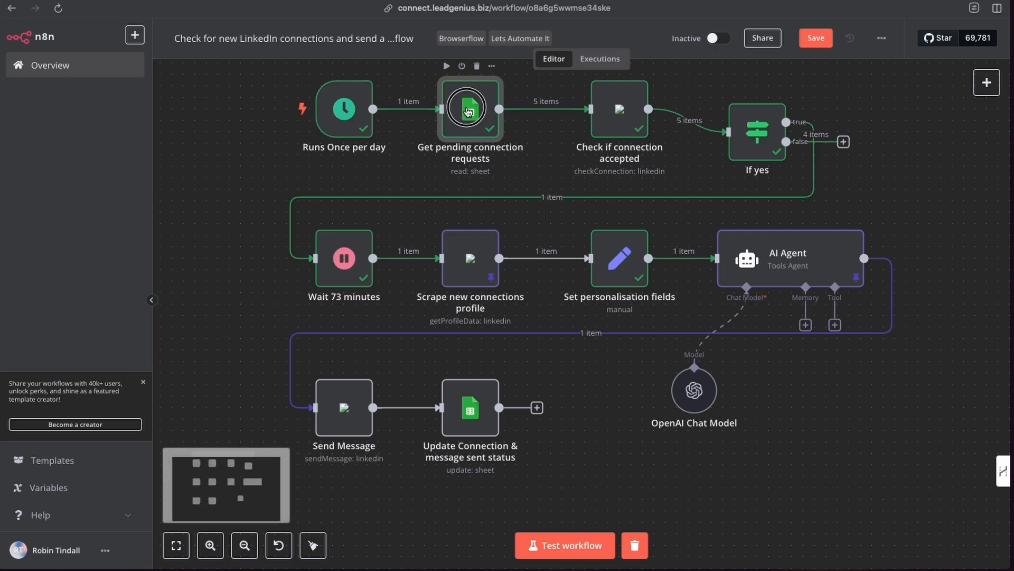
pyautogui.moveTo(468, 113); pyautogui.dragTo(470, 160)
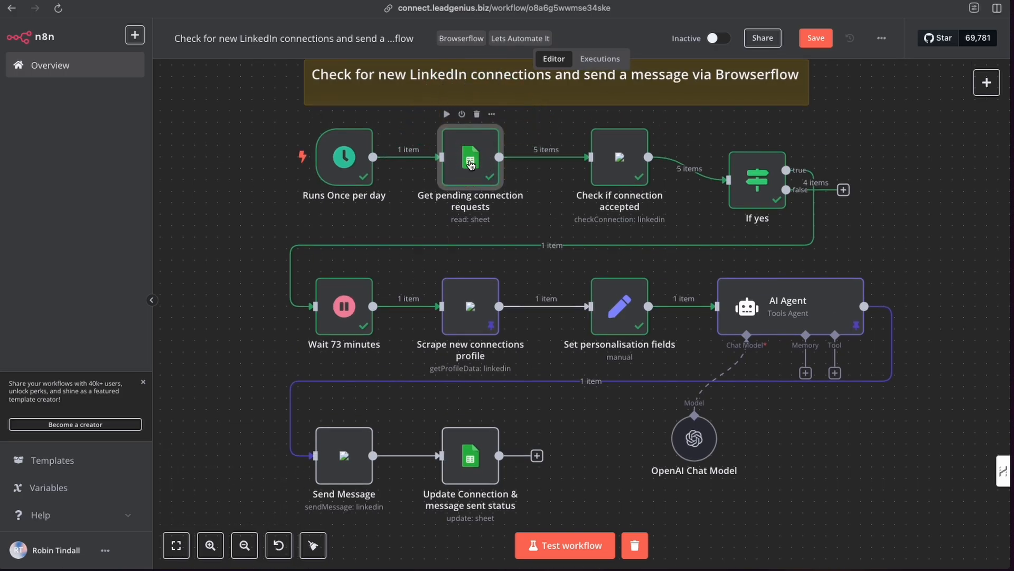
pyautogui.click(625, 170)
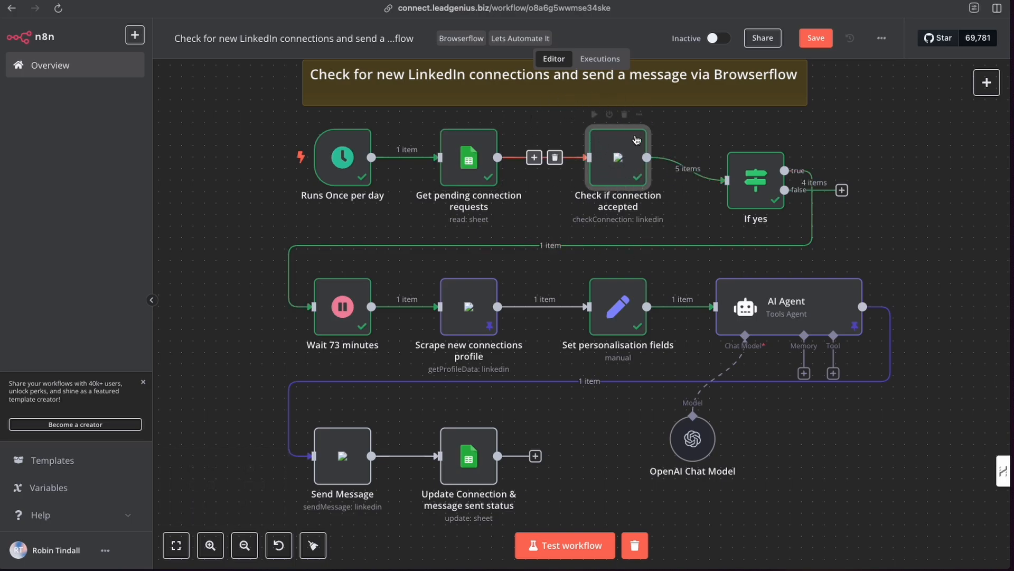
pyautogui.click(622, 168)
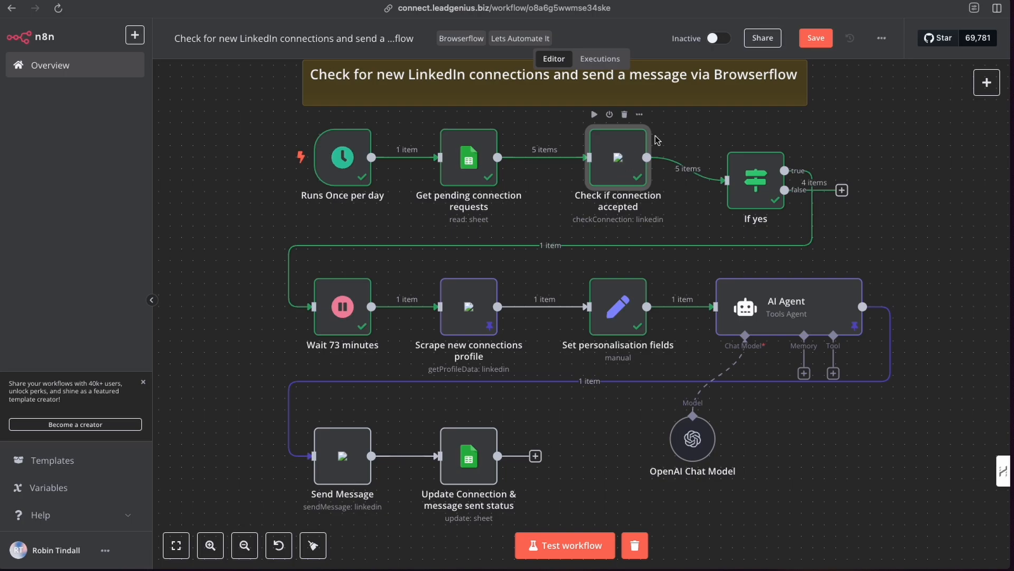
pyautogui.click(755, 183)
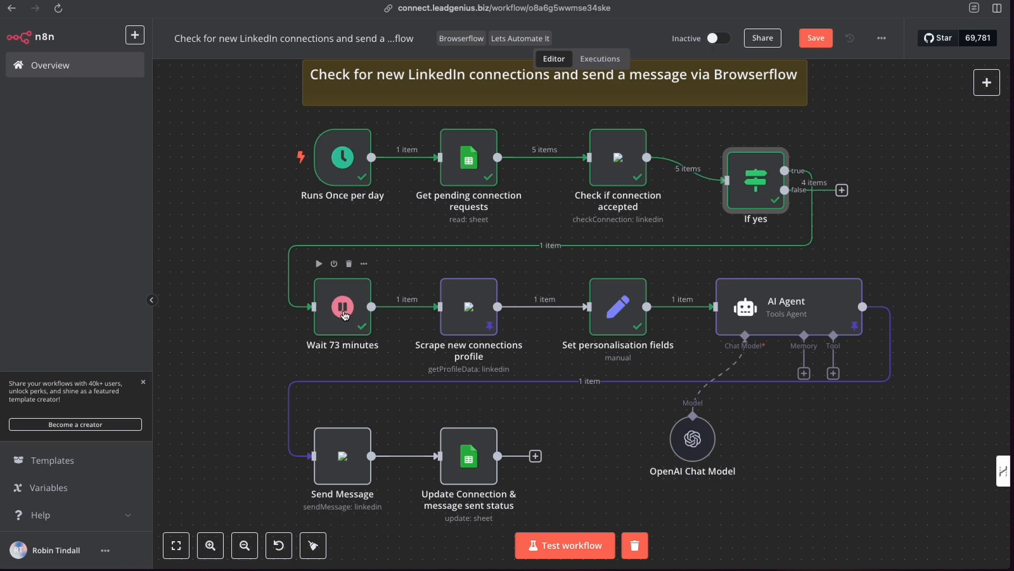
# - Save the workflow and filter the workflows in the Overview by the Browserflow tag
pyautogui.click(822, 42)
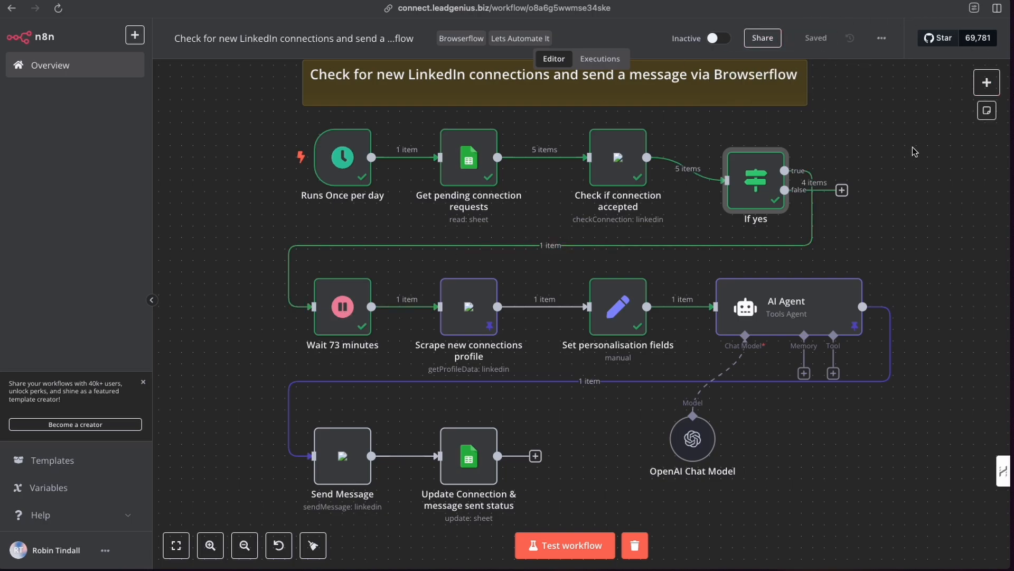
pyautogui.click(47, 66)
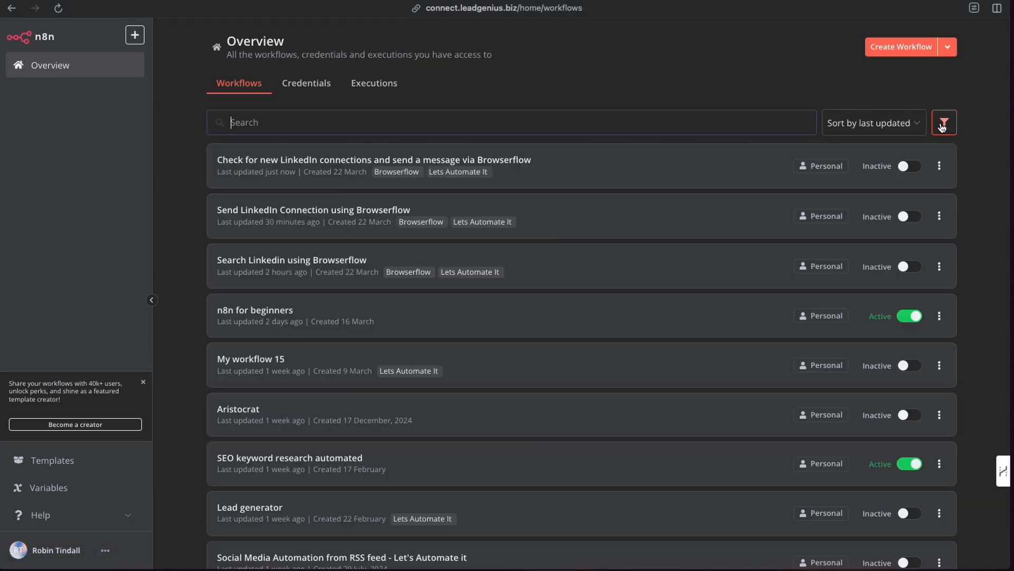
pyautogui.click(944, 122)
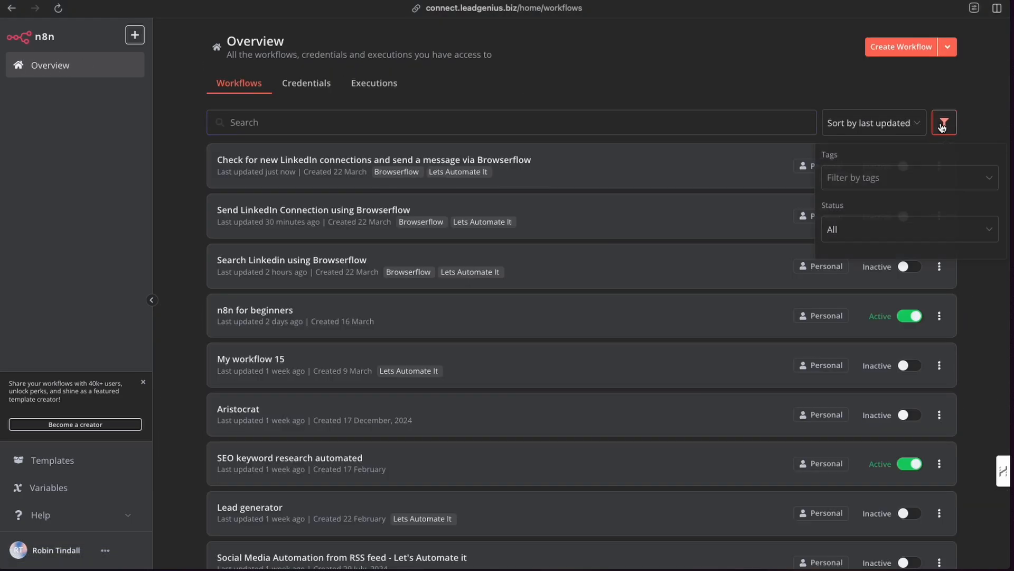
pyautogui.click(863, 180)
pyautogui.click(863, 329)
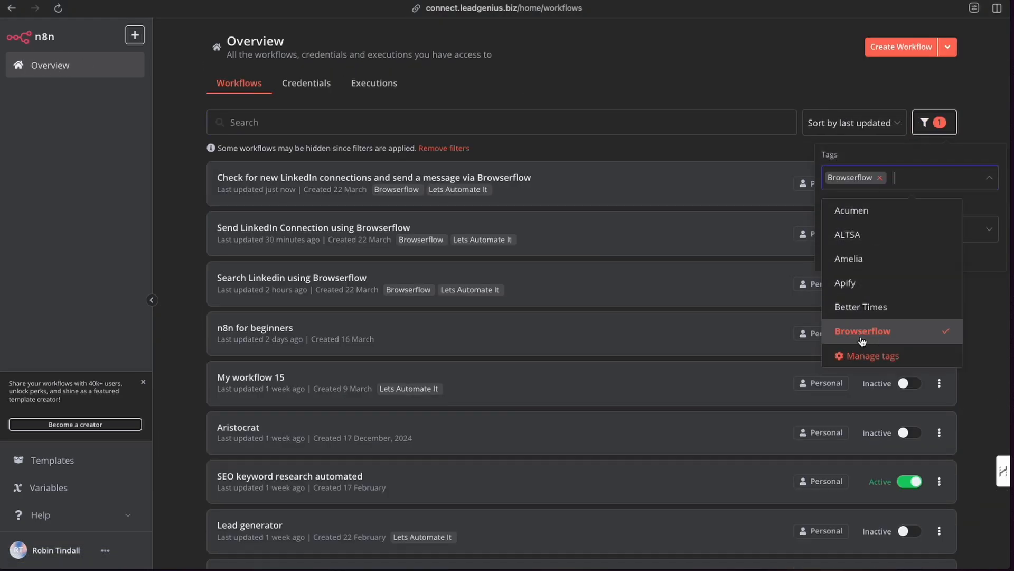
pyautogui.click(817, 303)
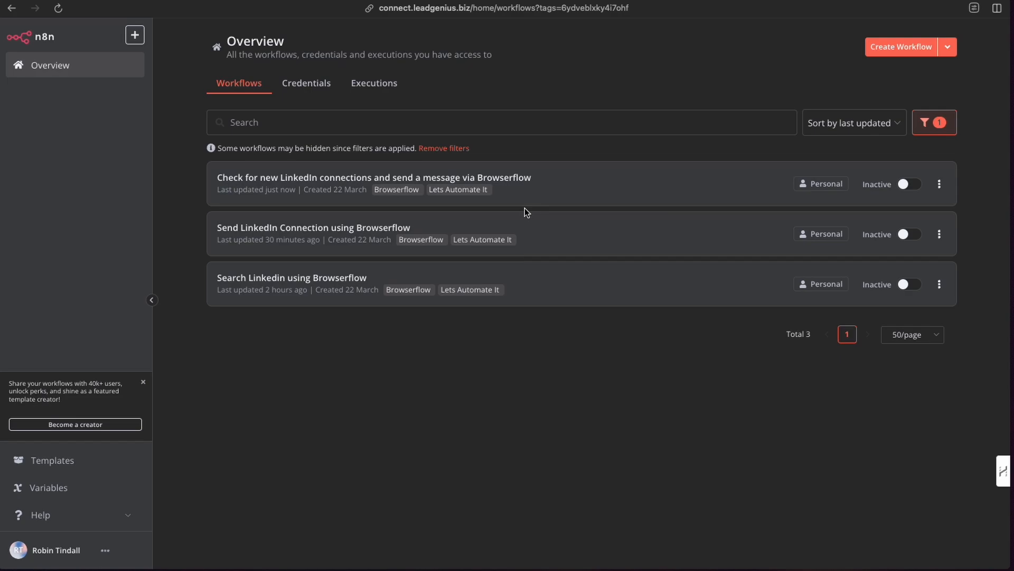
# - Switch to the LinkedIn Outreach sheet to look over its columns, and return to the filtered n8n workflow list
pyautogui.hotkey('ctrl', 'Tab')
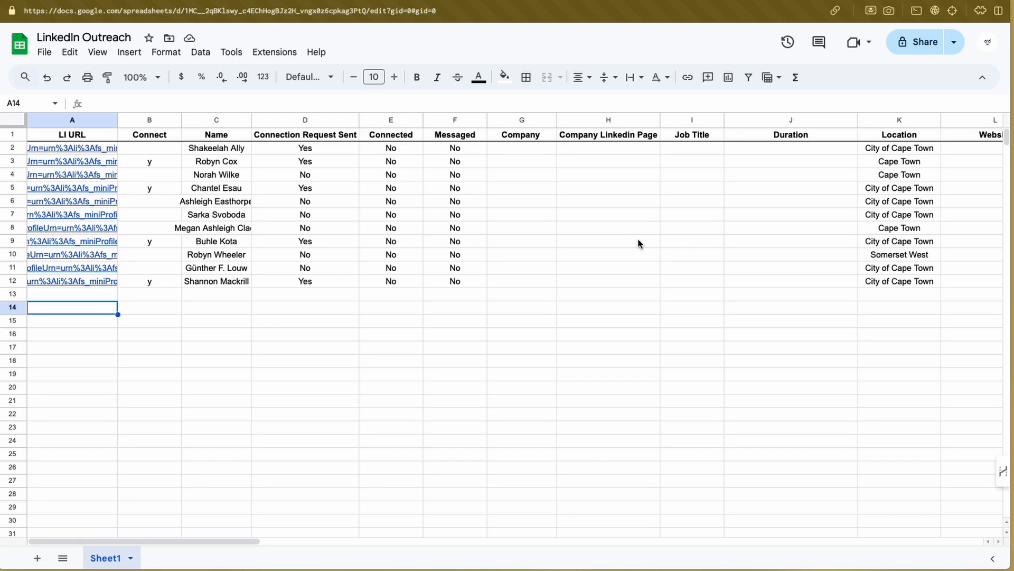
pyautogui.hotkey('ctrl', 'Tab')
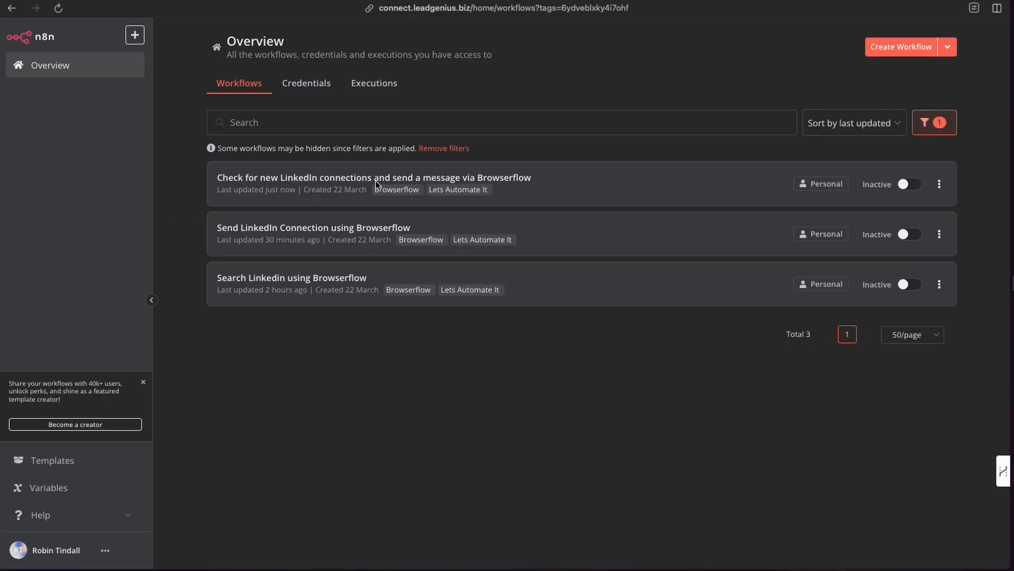